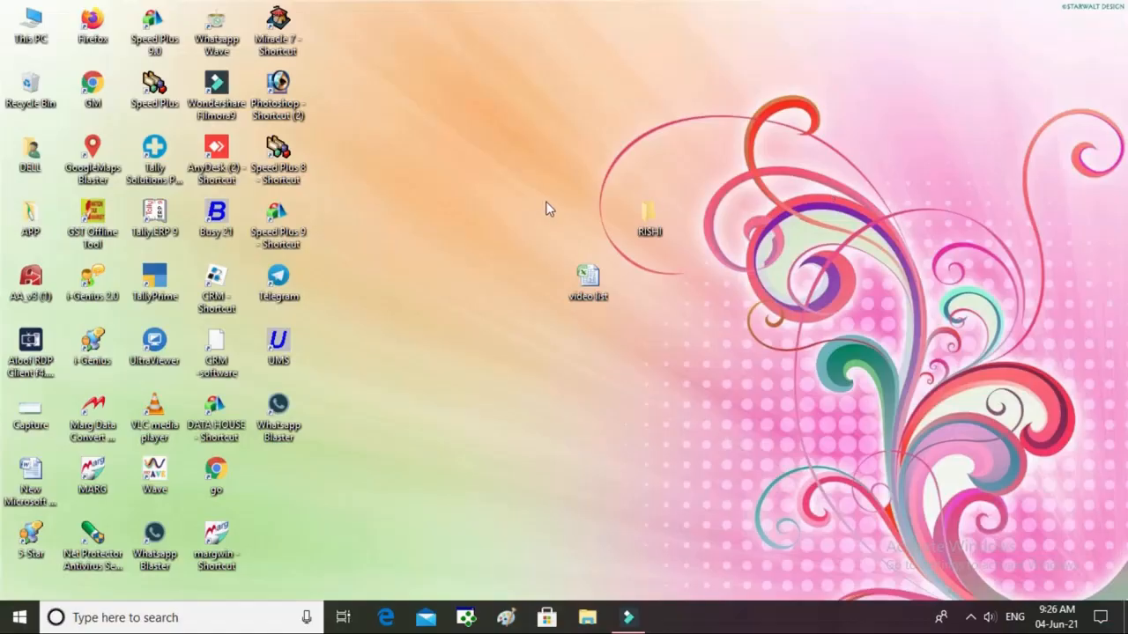
# Launch Speed Plus 9 and continue with English as the interface language.
pyautogui.click(290, 226)
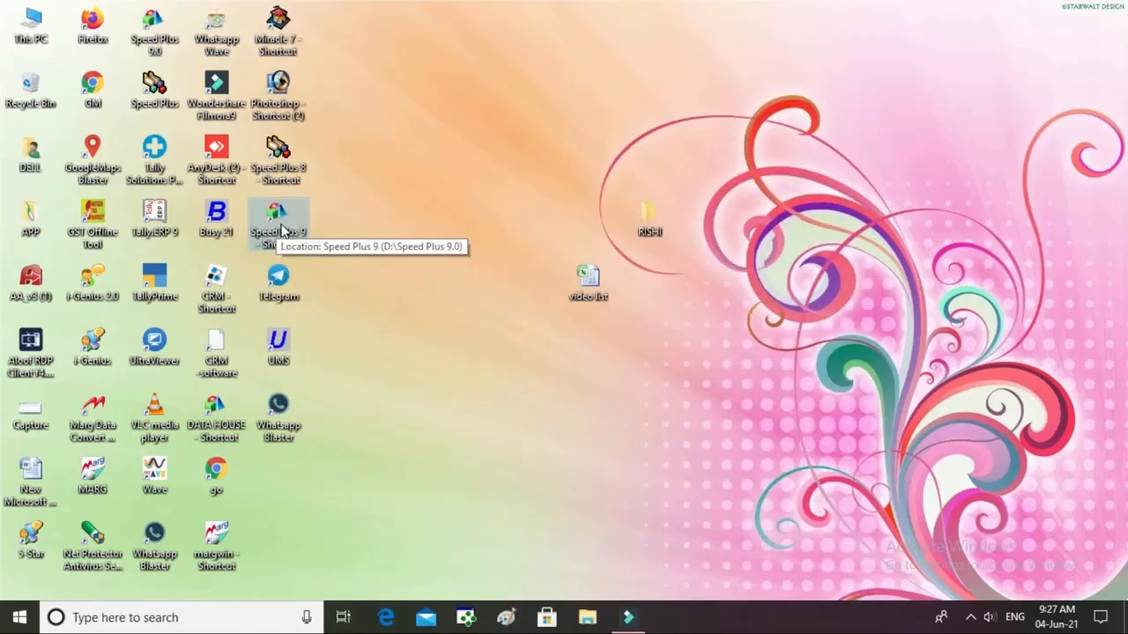
pyautogui.doubleClick(282, 231)
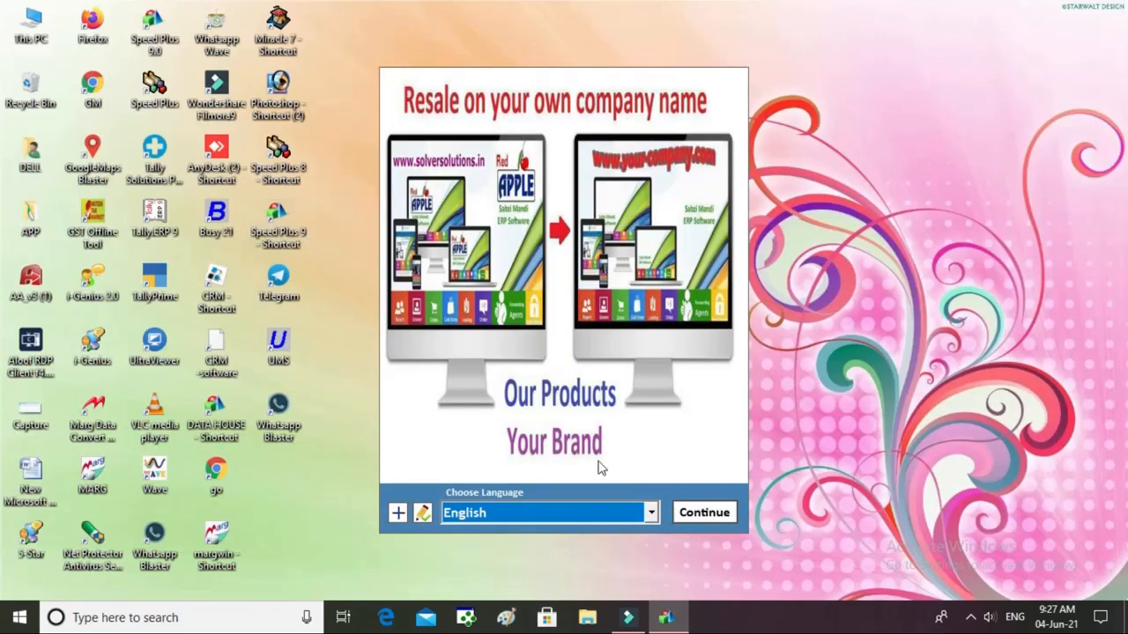
pyautogui.click(621, 515)
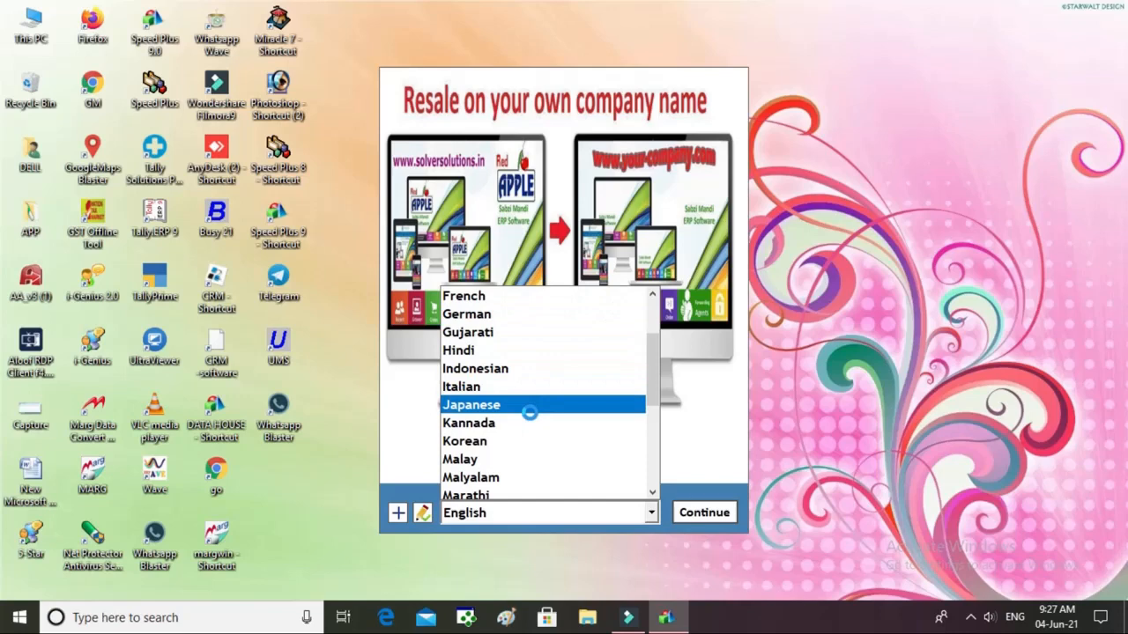
pyautogui.scroll(1, 529, 412)
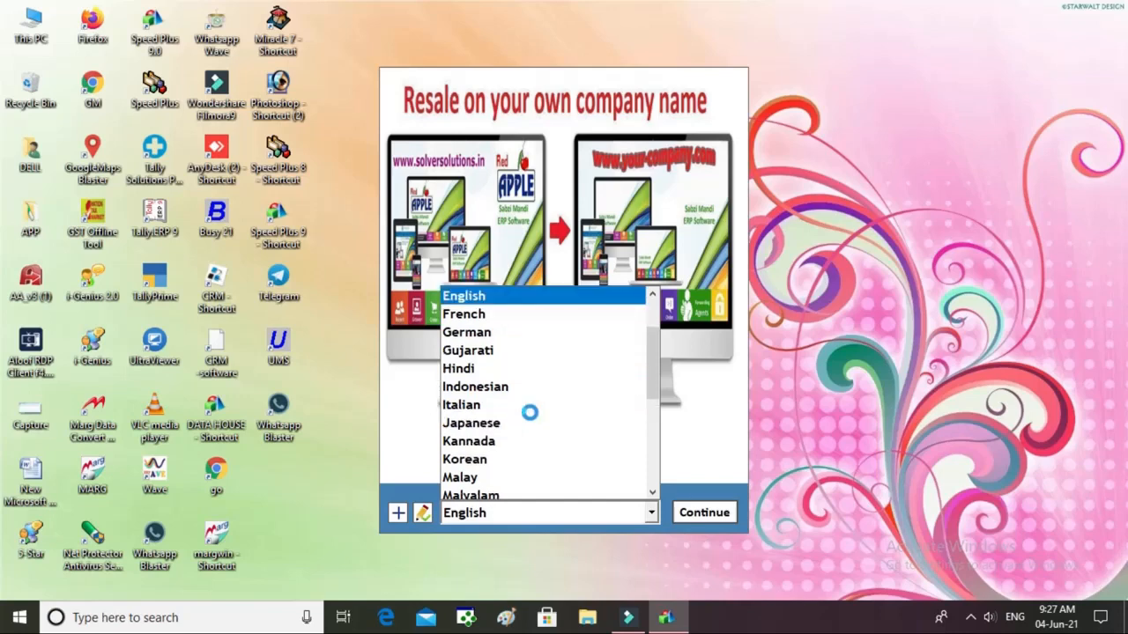
pyautogui.press('Return')
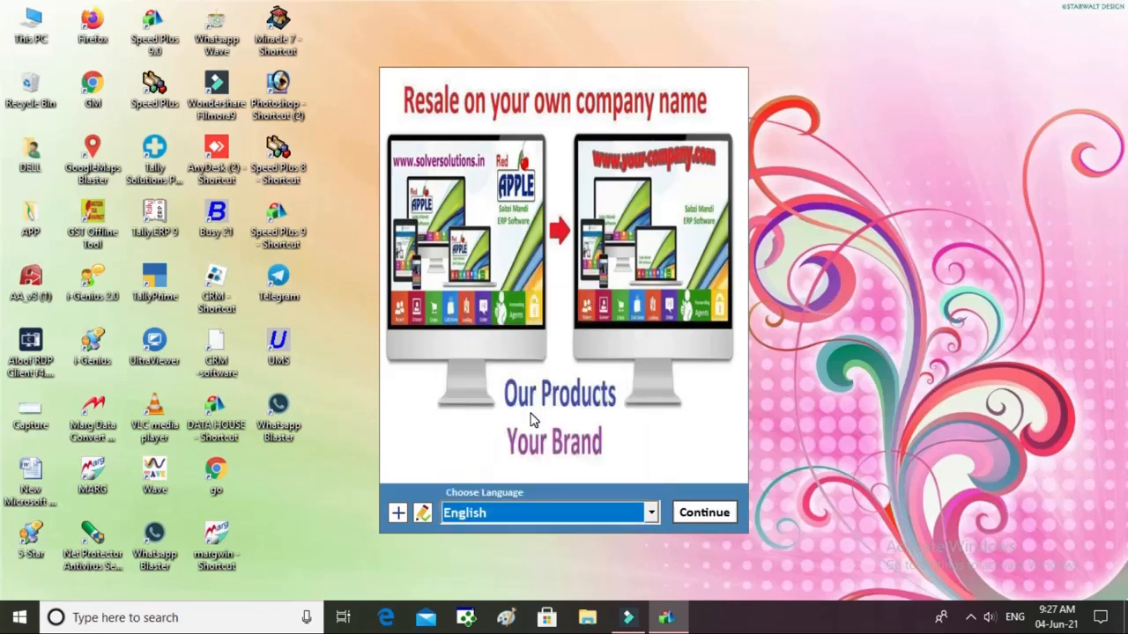
pyautogui.click(719, 515)
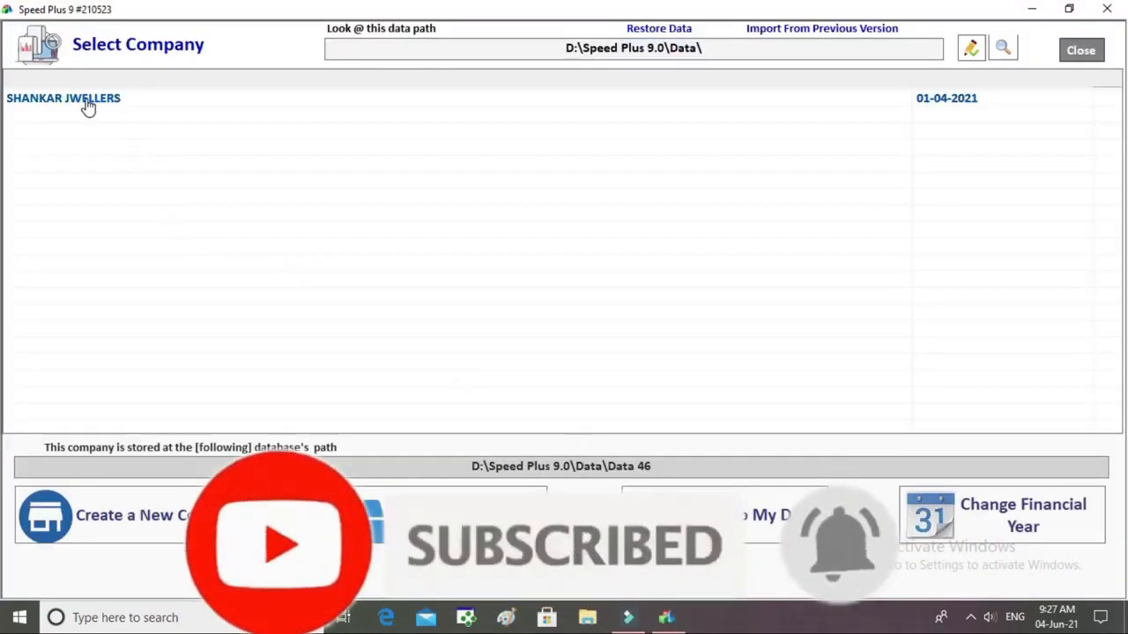
# Open the SHANKAR JWELLERS company from the Select Company list.
pyautogui.click(88, 106)
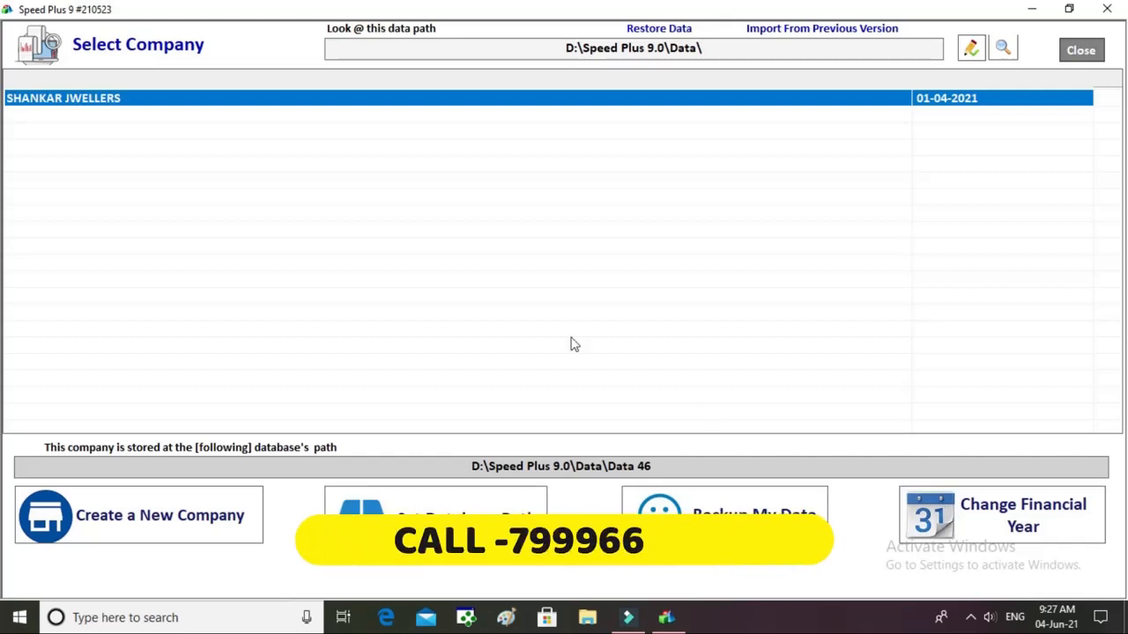
pyautogui.click(75, 107)
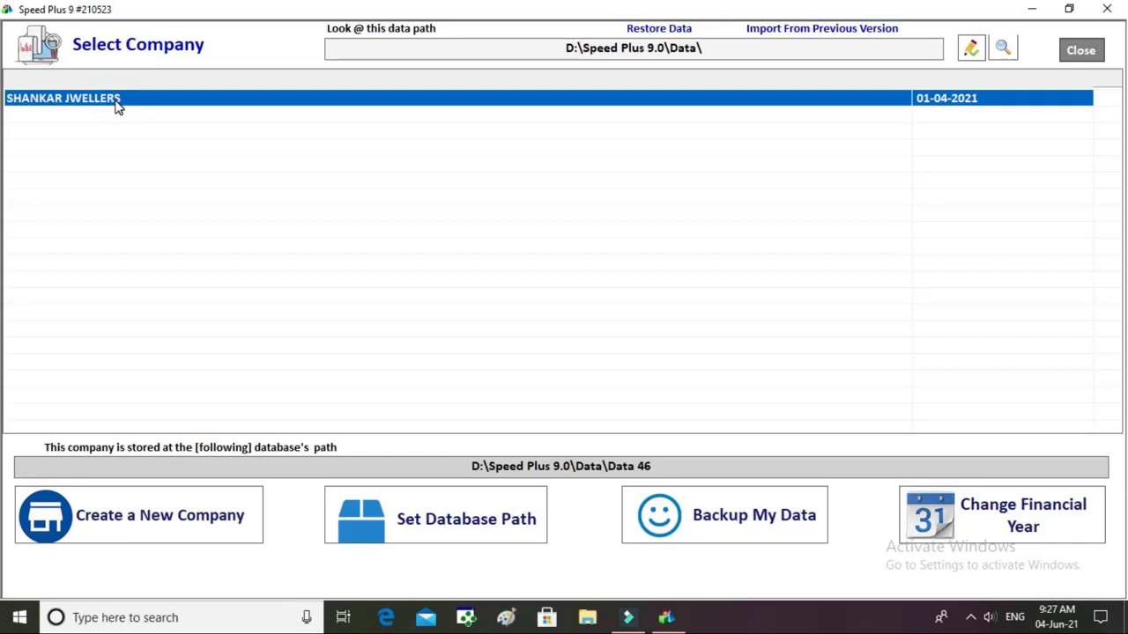
pyautogui.doubleClick(118, 98)
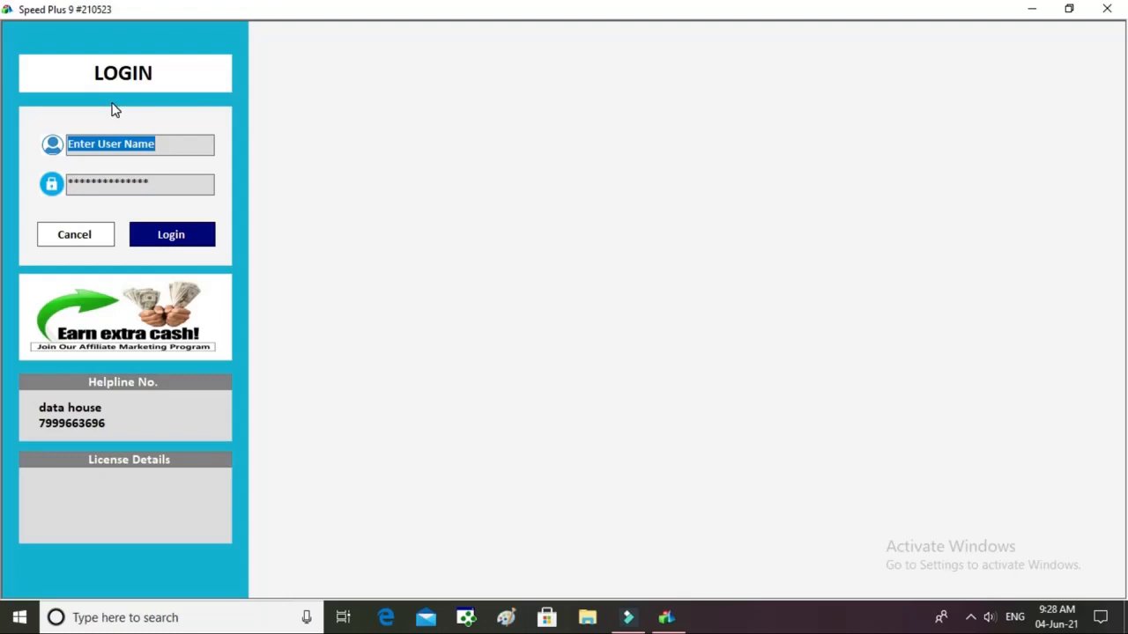
# Log in to SHANKAR JWELLERS as user 1 with the account password.
pyautogui.write('1')
pyautogui.press('Tab')
pyautogui.write('1')
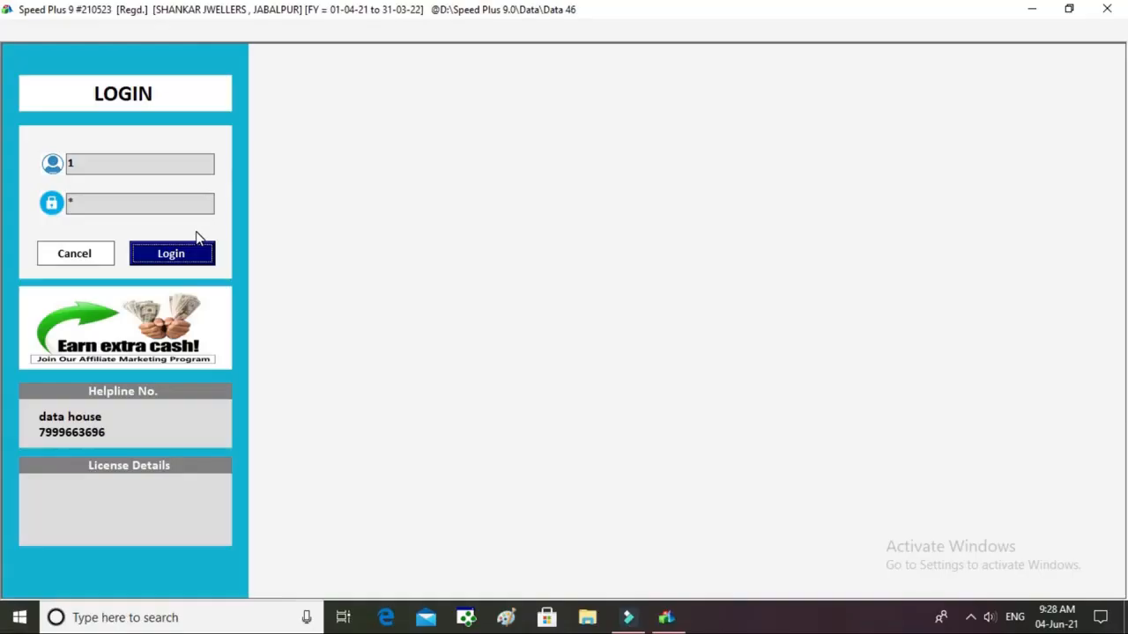
pyautogui.press('Return')
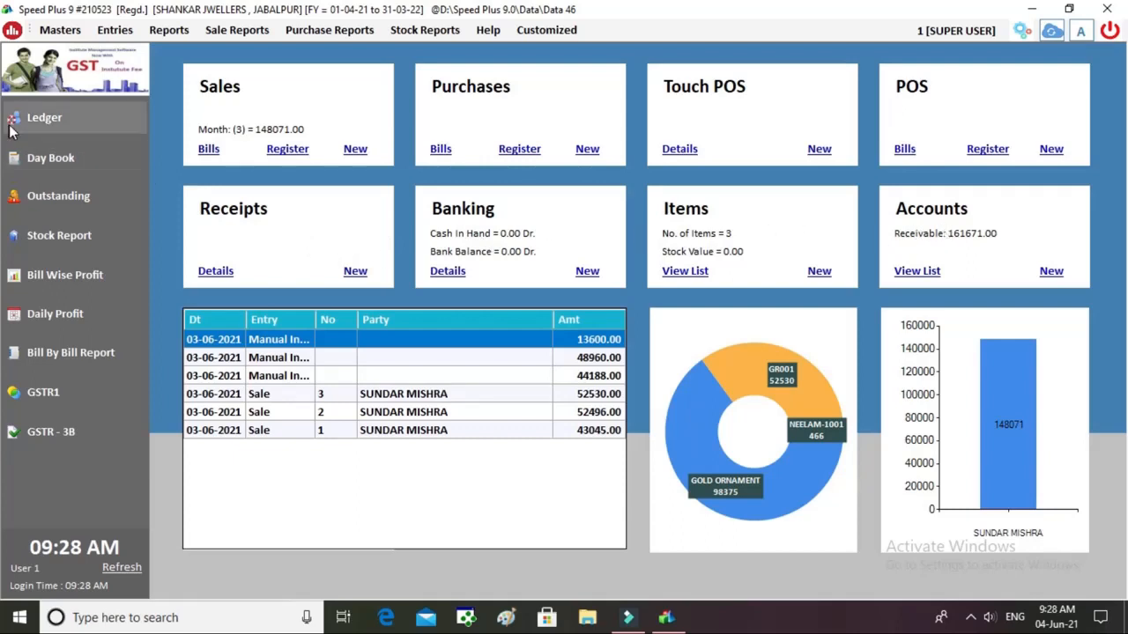
pyautogui.click(60, 32)
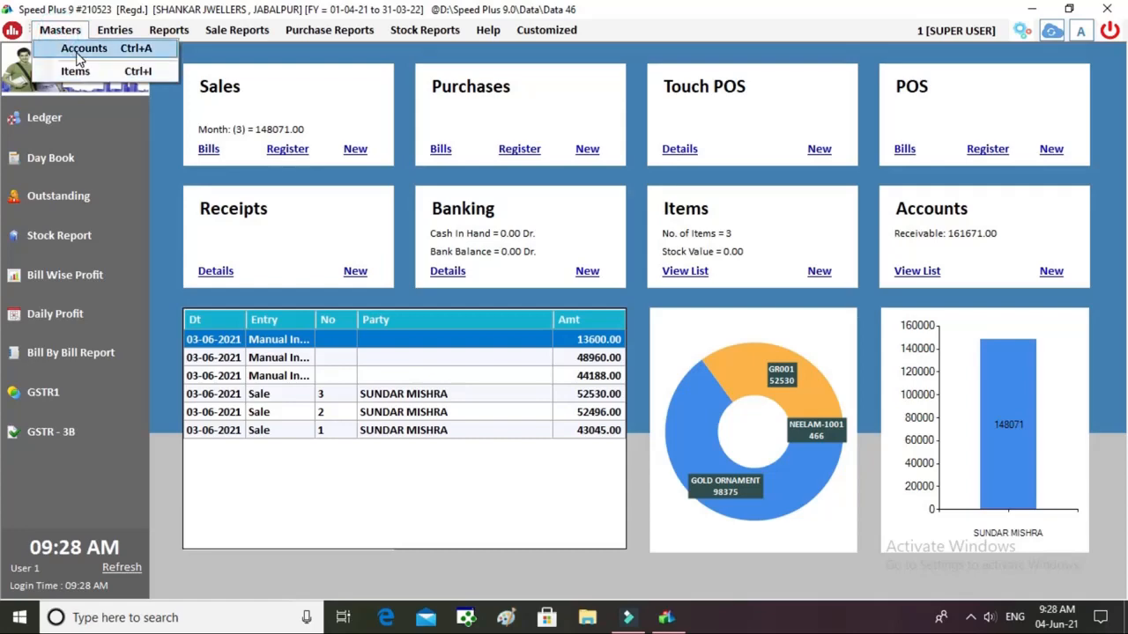
pyautogui.click(79, 55)
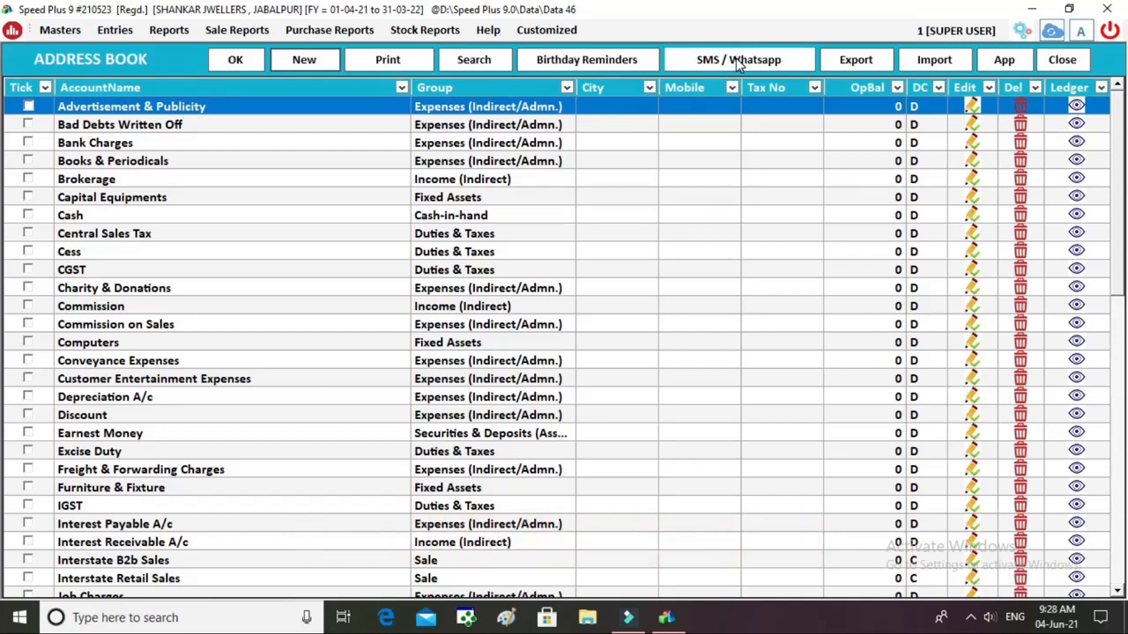
pyautogui.press('Escape')
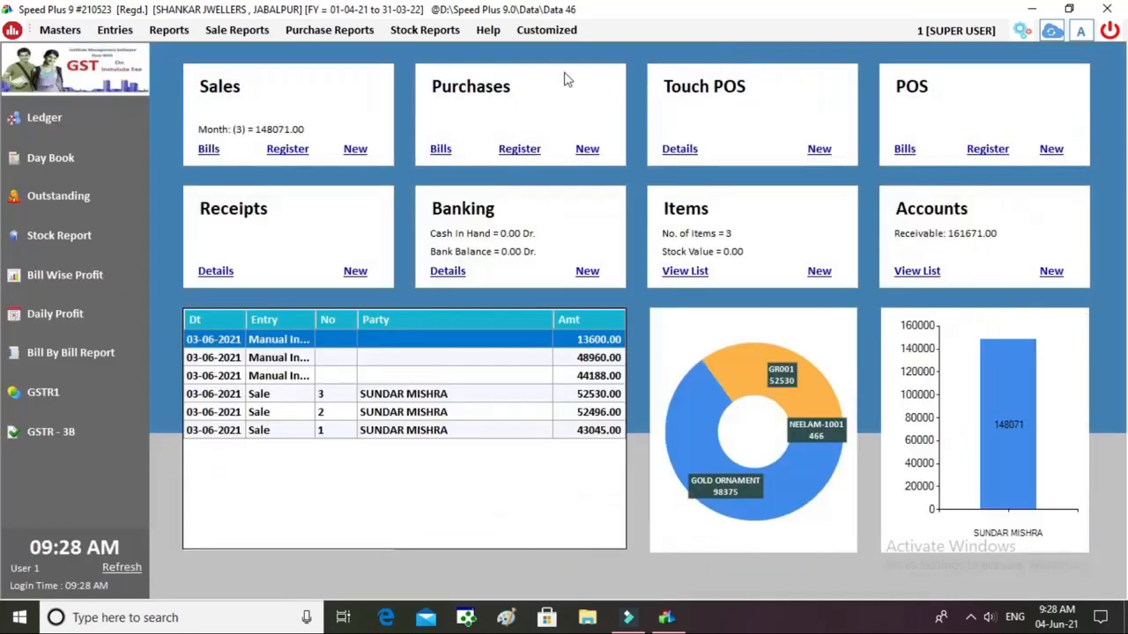
pyautogui.click(531, 32)
pyautogui.moveTo(487, 30)
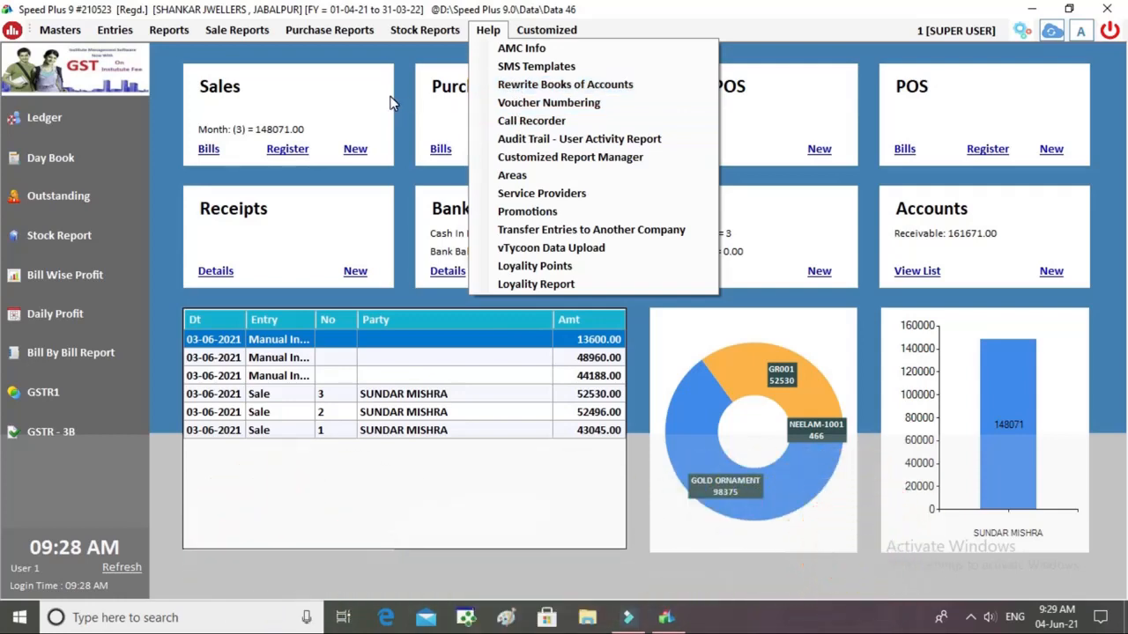
pyautogui.click(289, 58)
pyautogui.click(86, 35)
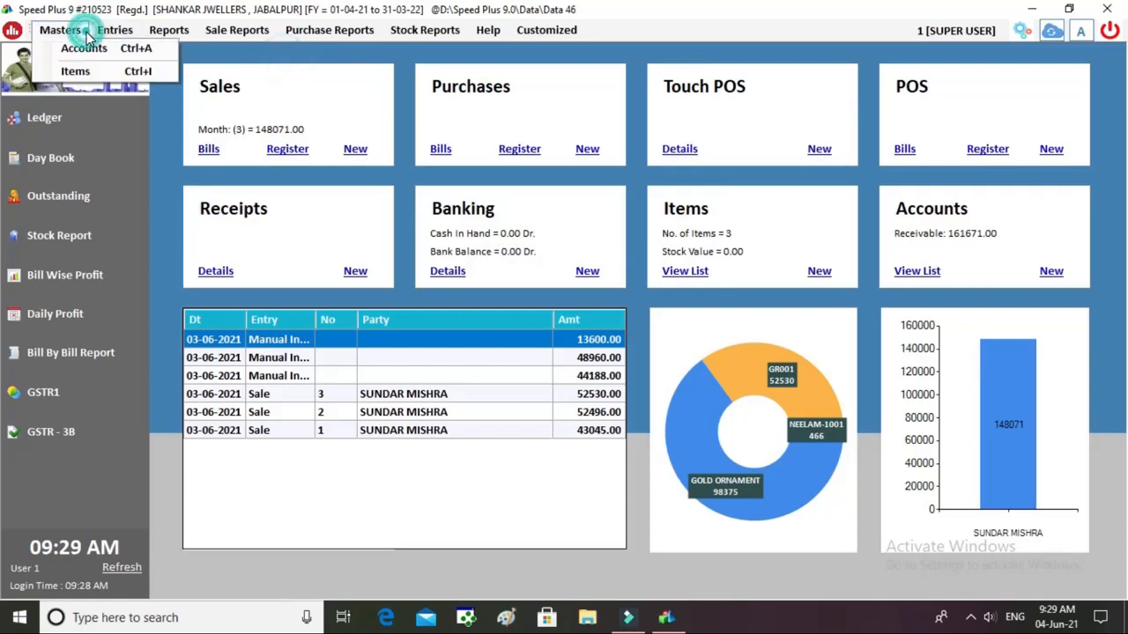
# Check the item list (GOLD ORNAMENT, GR001, NEELAM-1001), then start a new purchase bill.
pyautogui.click(97, 76)
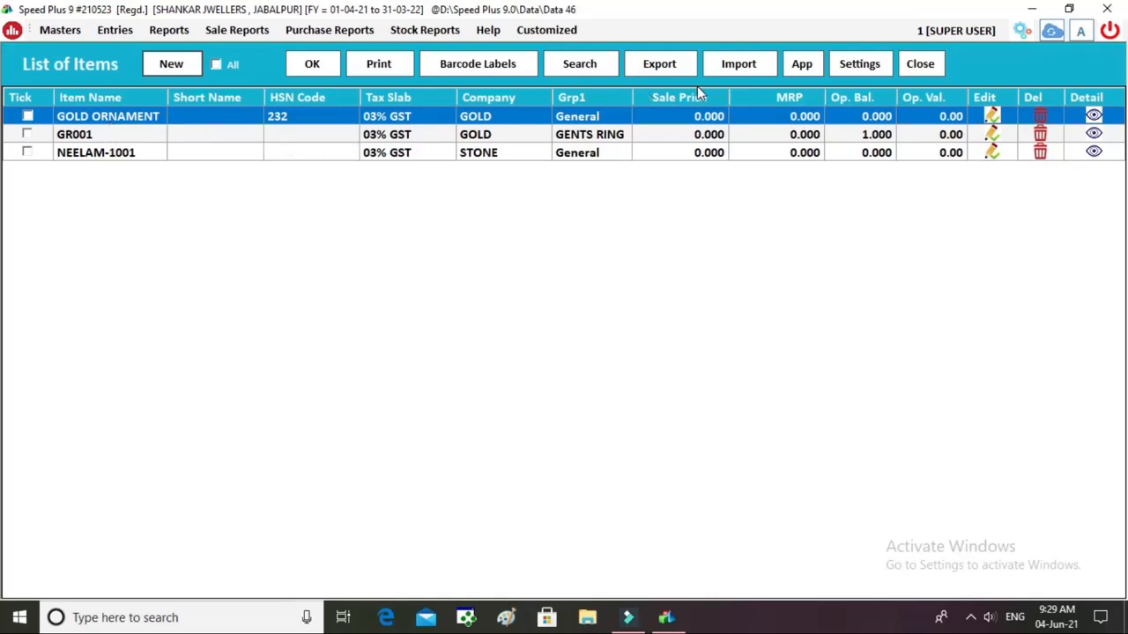
pyautogui.click(918, 65)
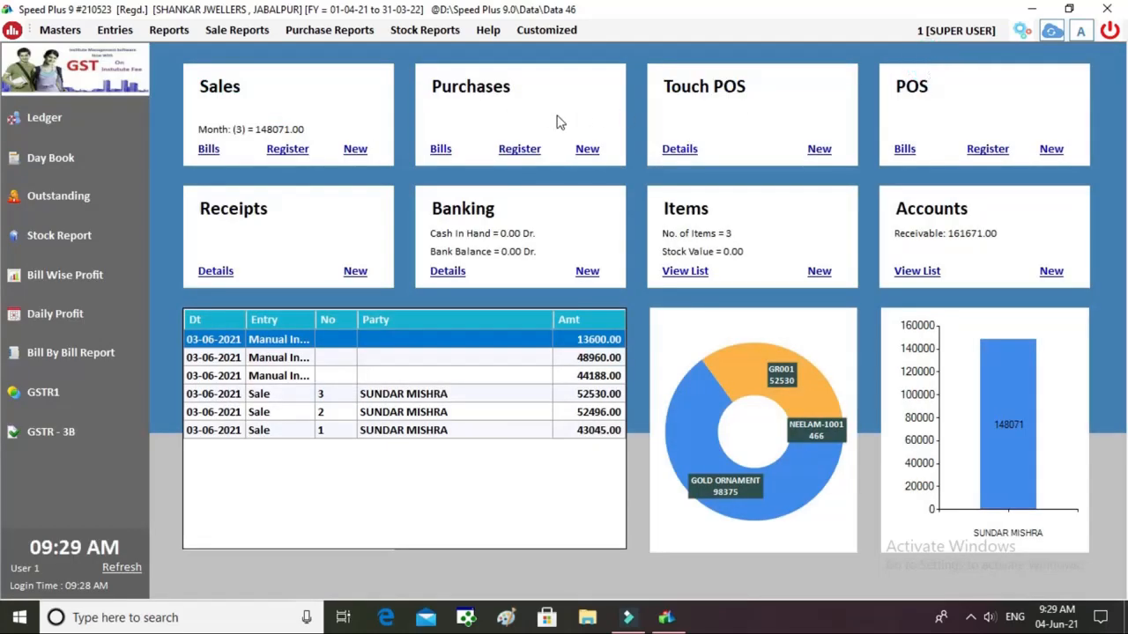
pyautogui.click(582, 153)
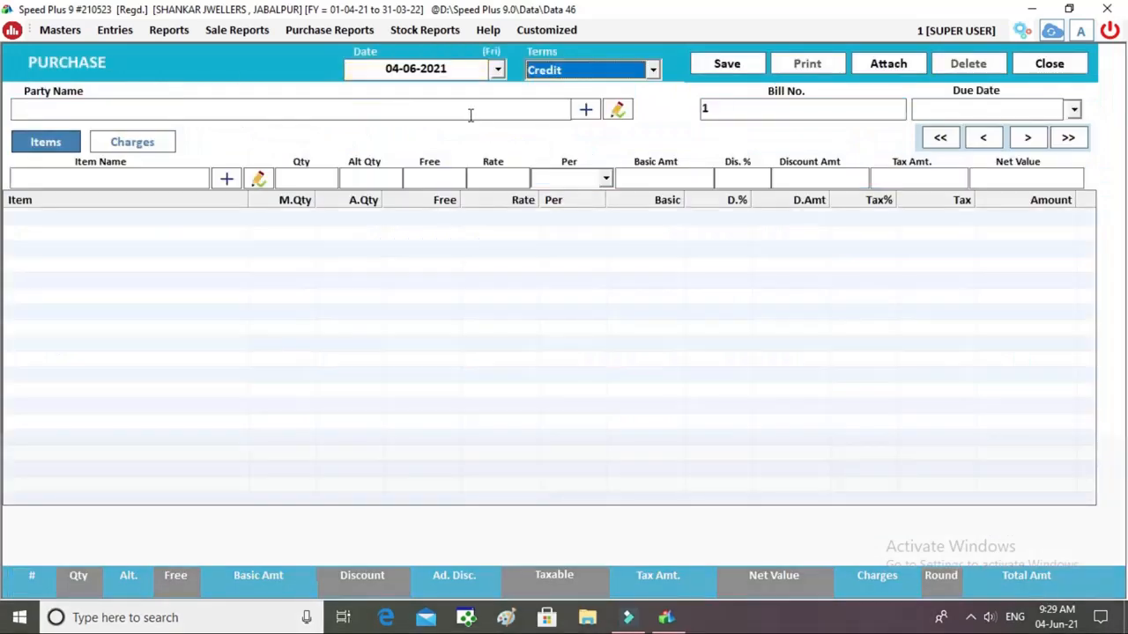
# Create a new supplier party under SUPPLIERS with a credit opening balance and its GST number.
pyautogui.click(470, 114)
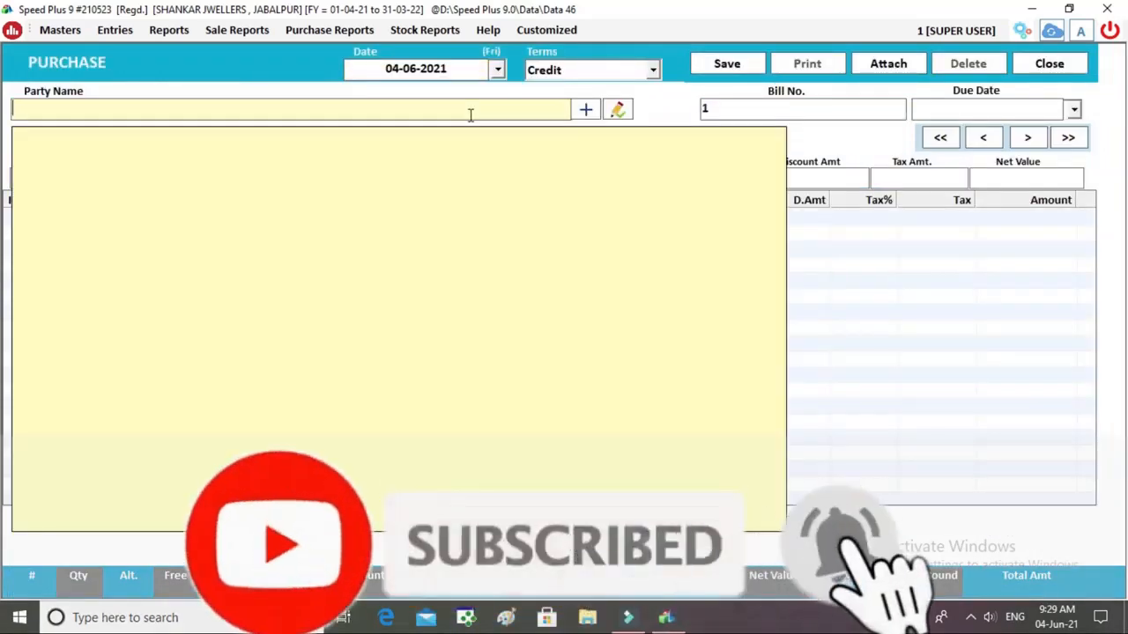
pyautogui.press('F3')
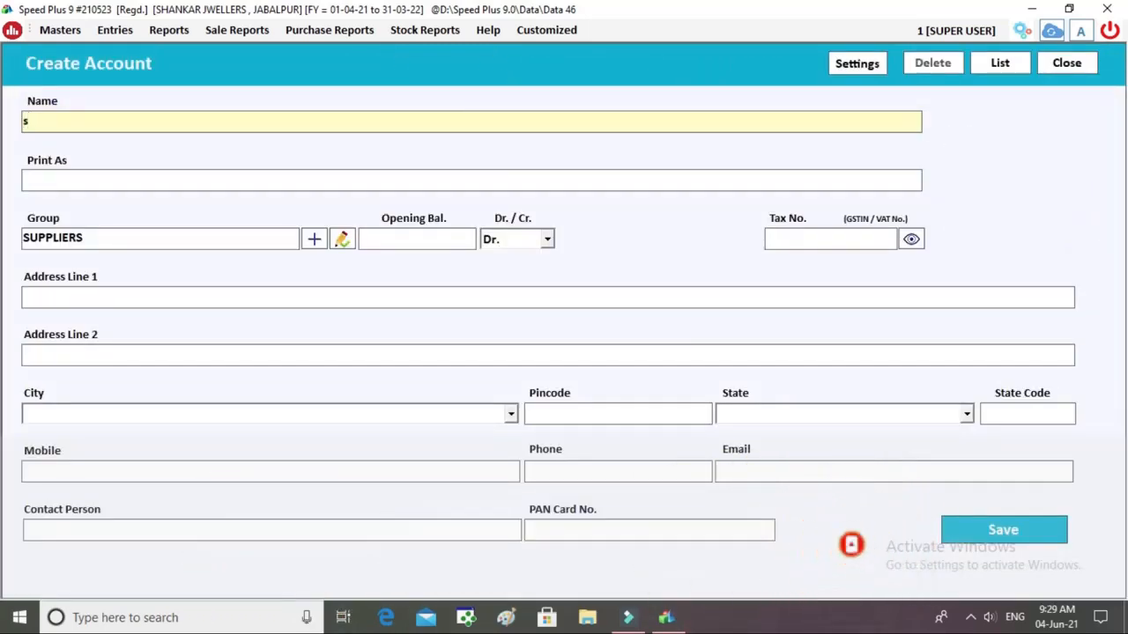
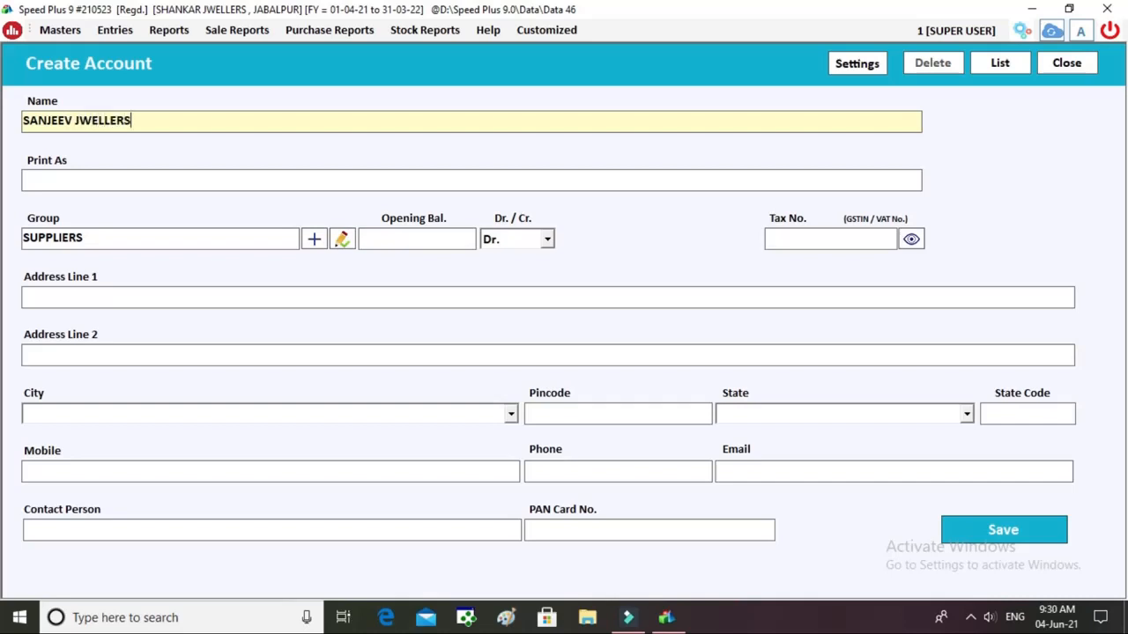
pyautogui.press('Return')
pyautogui.press('Return')
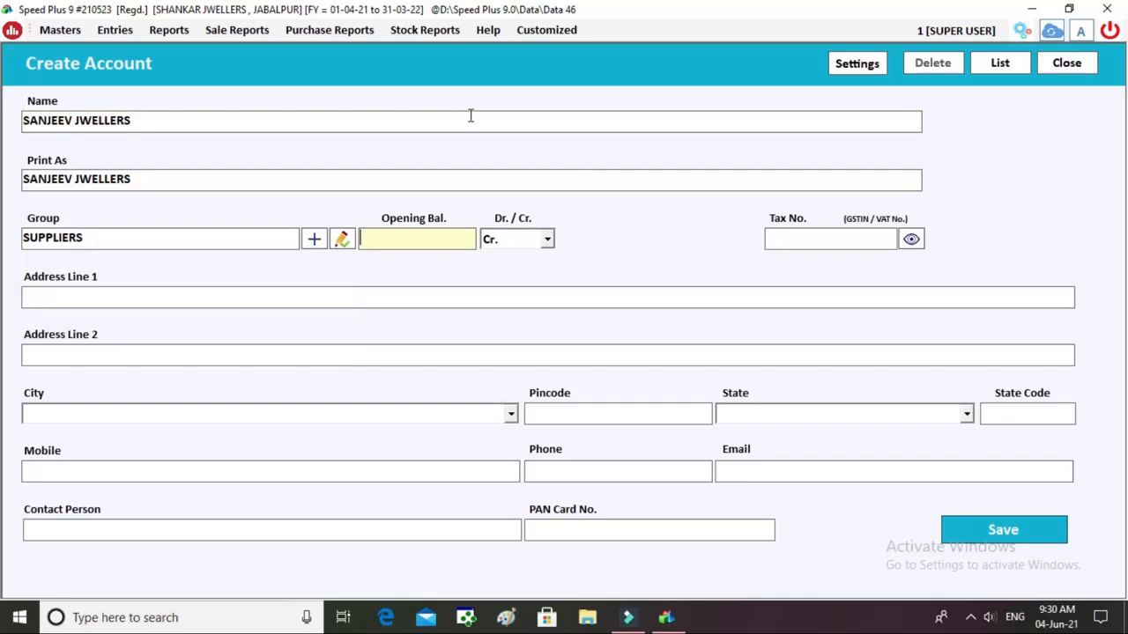
pyautogui.press('Return')
pyautogui.press('Down')
pyautogui.press('Return')
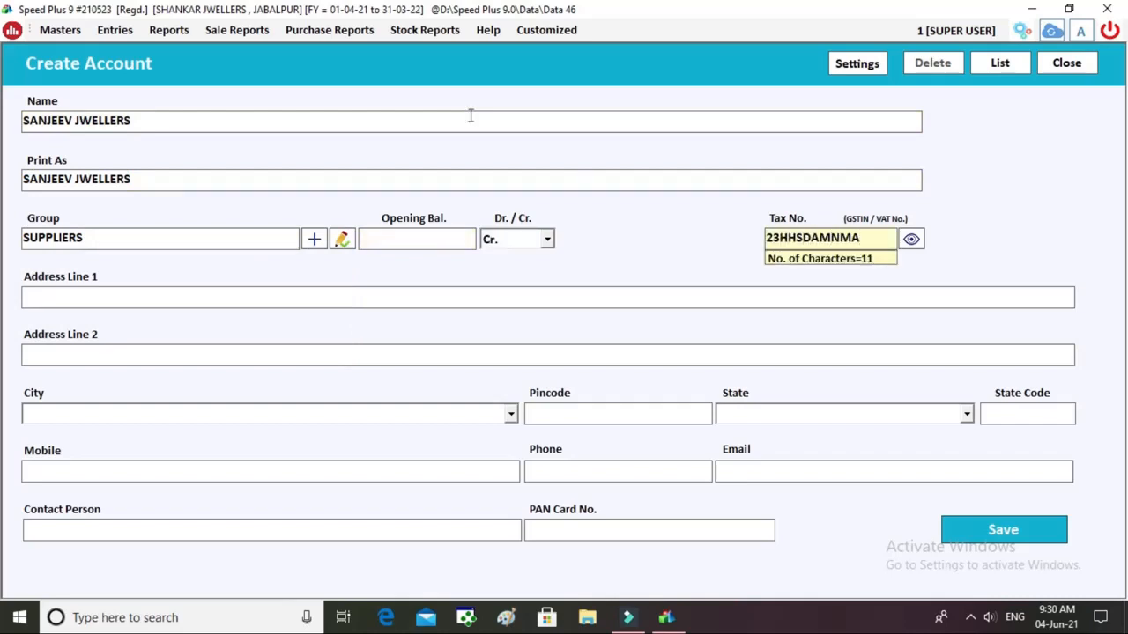
pyautogui.press('Return')
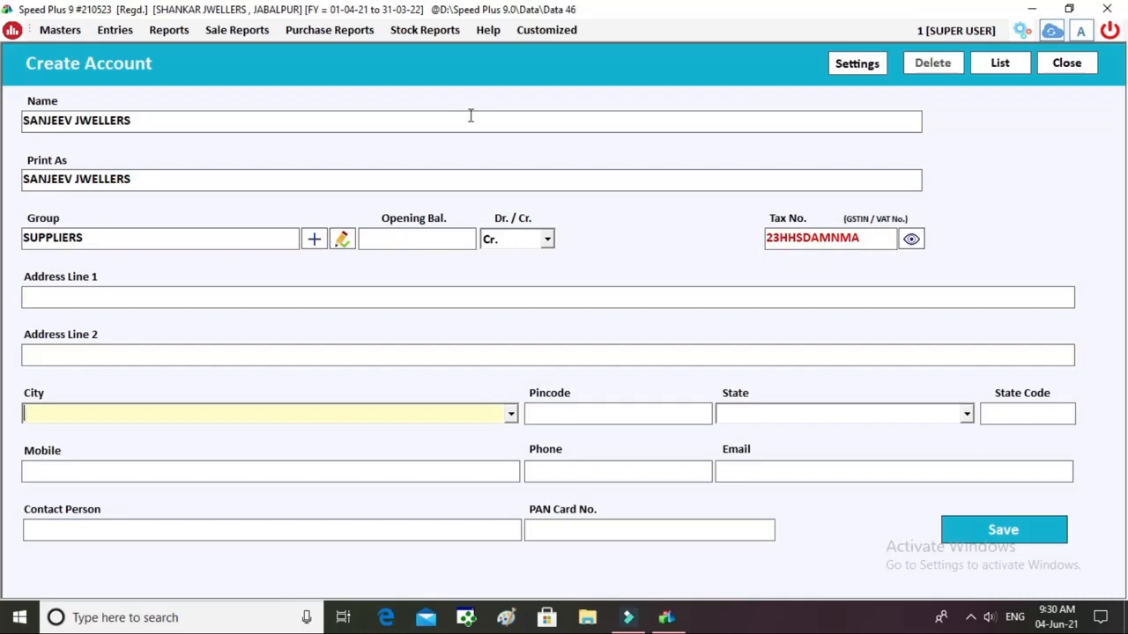
# Give the supplier city JABALPUR, state code M.P. and a mobile number, then save it as the party.
pyautogui.write('JABA')
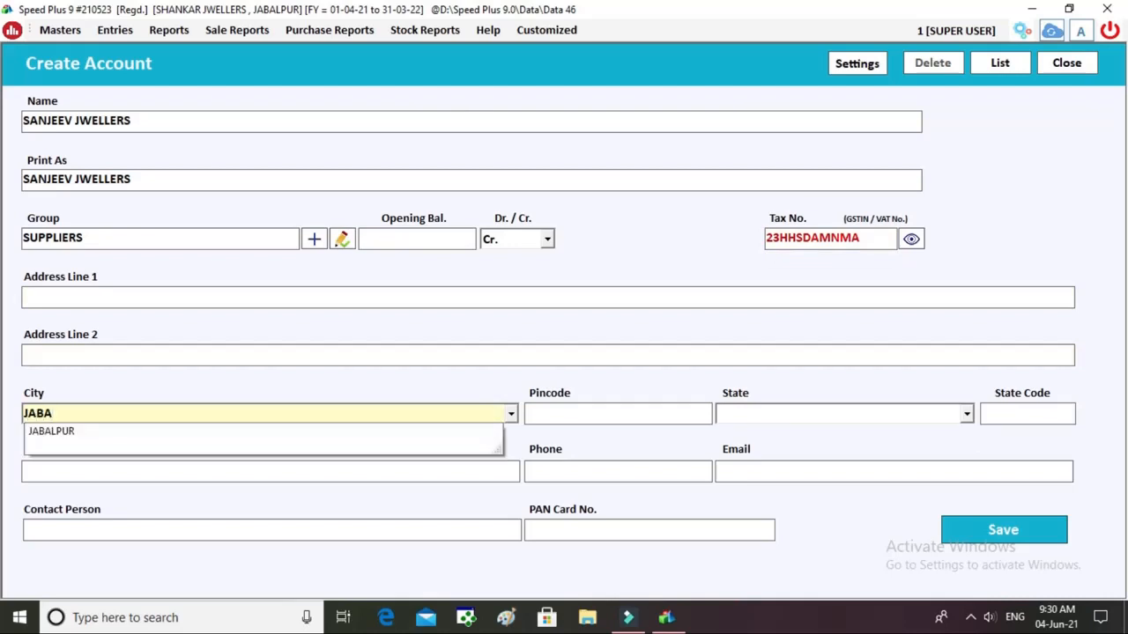
pyautogui.press('XF86AudioMute')
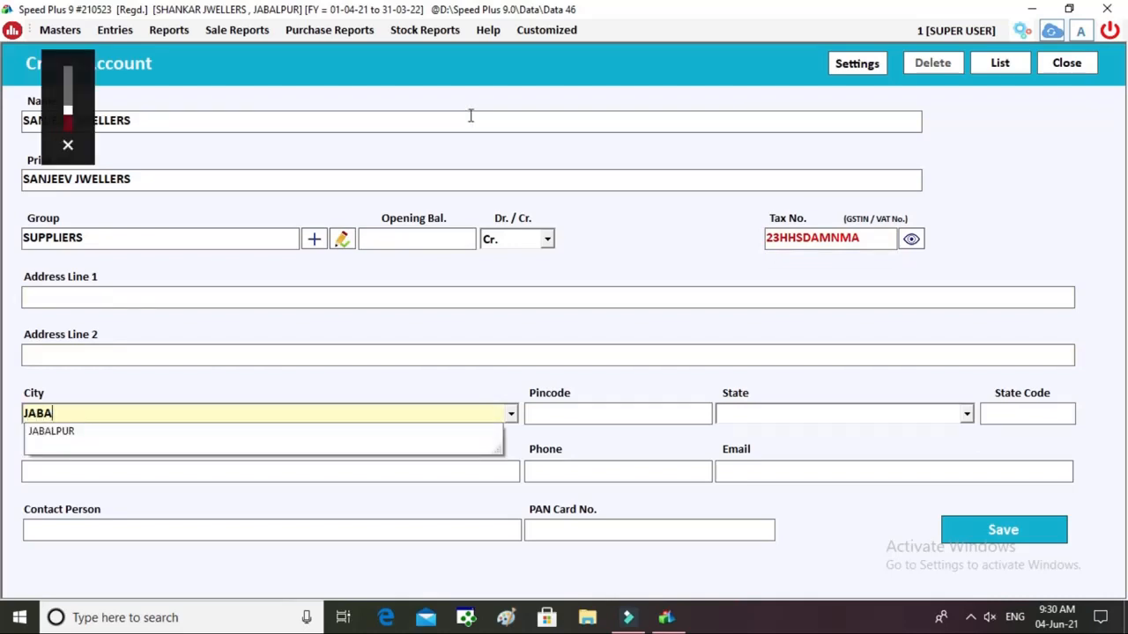
pyautogui.press('Down')
pyautogui.press('Return')
pyautogui.press('Return')
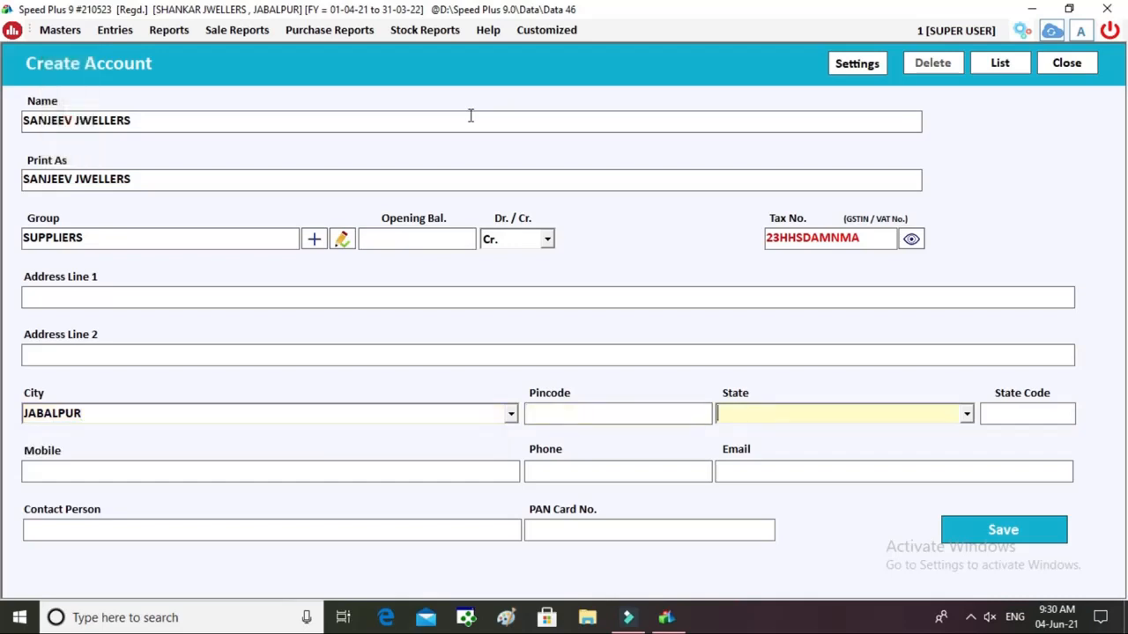
pyautogui.write('M.P.')
pyautogui.press('Return')
pyautogui.press('Return')
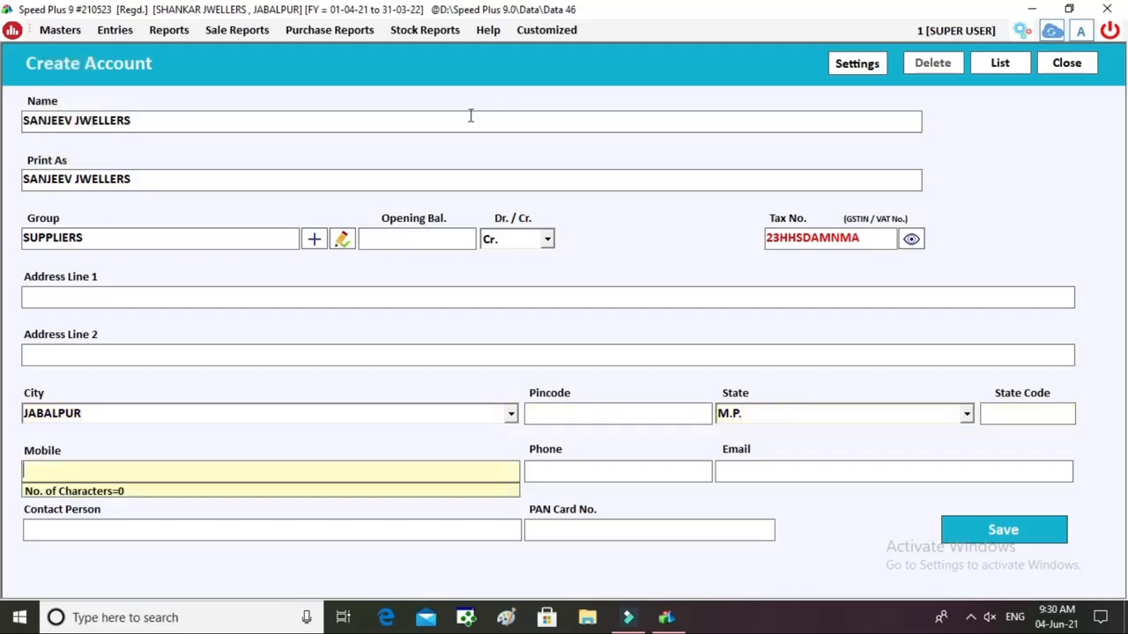
pyautogui.hotkey('shift', 'Tab')
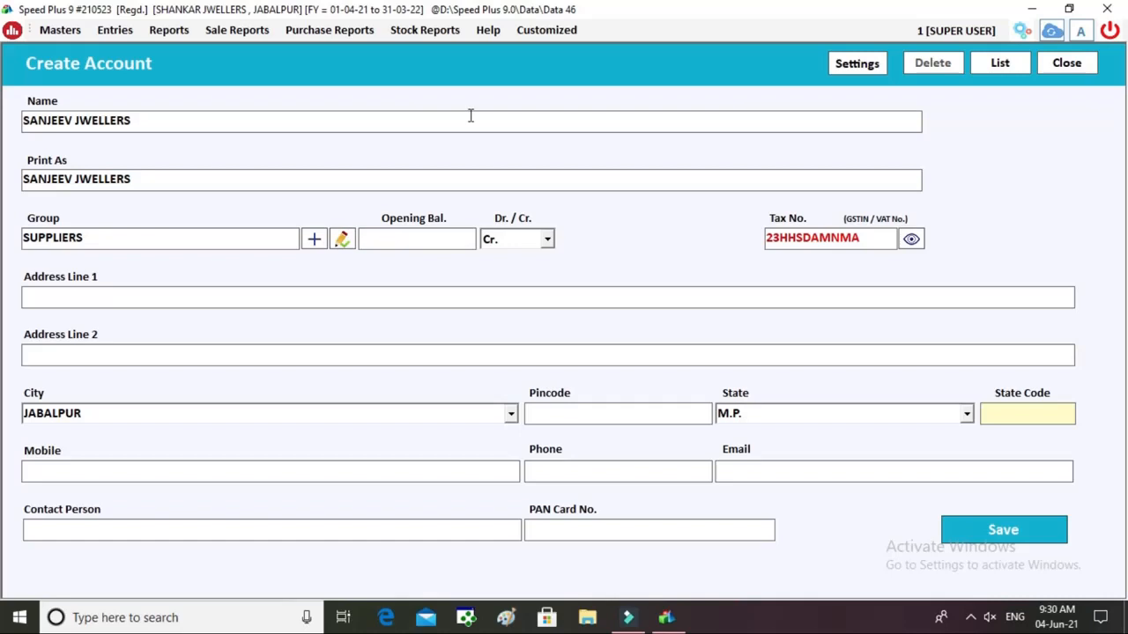
pyautogui.write('M.P.')
pyautogui.press('Return')
pyautogui.press('Return')
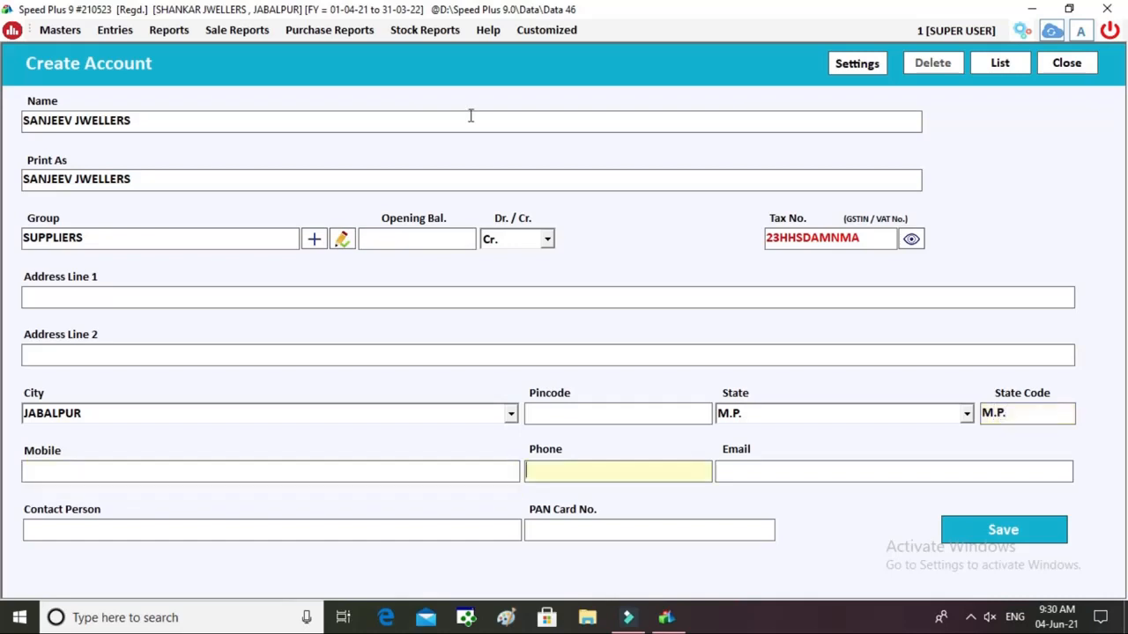
pyautogui.hotkey('shift', 'Tab')
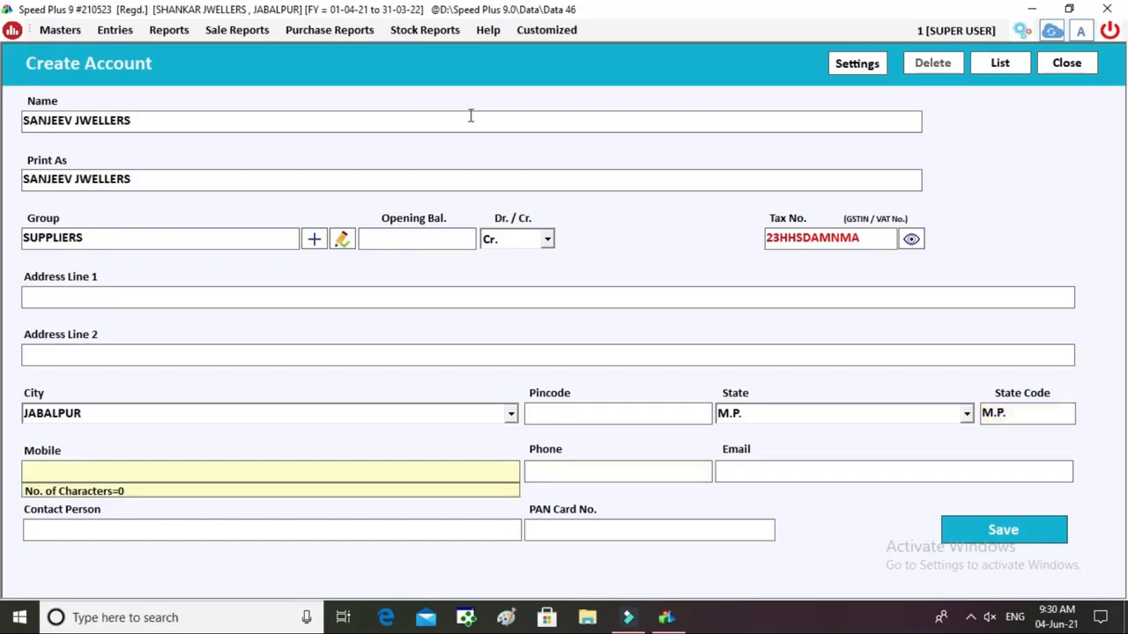
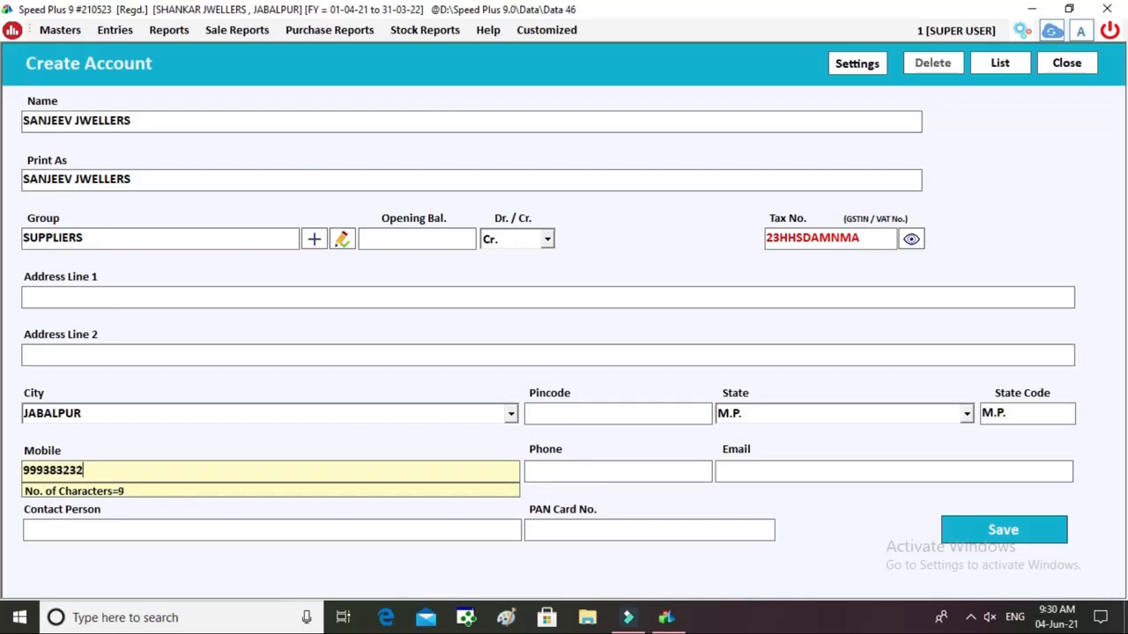
pyautogui.press('Tab')
pyautogui.press('Tab')
pyautogui.press('Tab')
pyautogui.press('Tab')
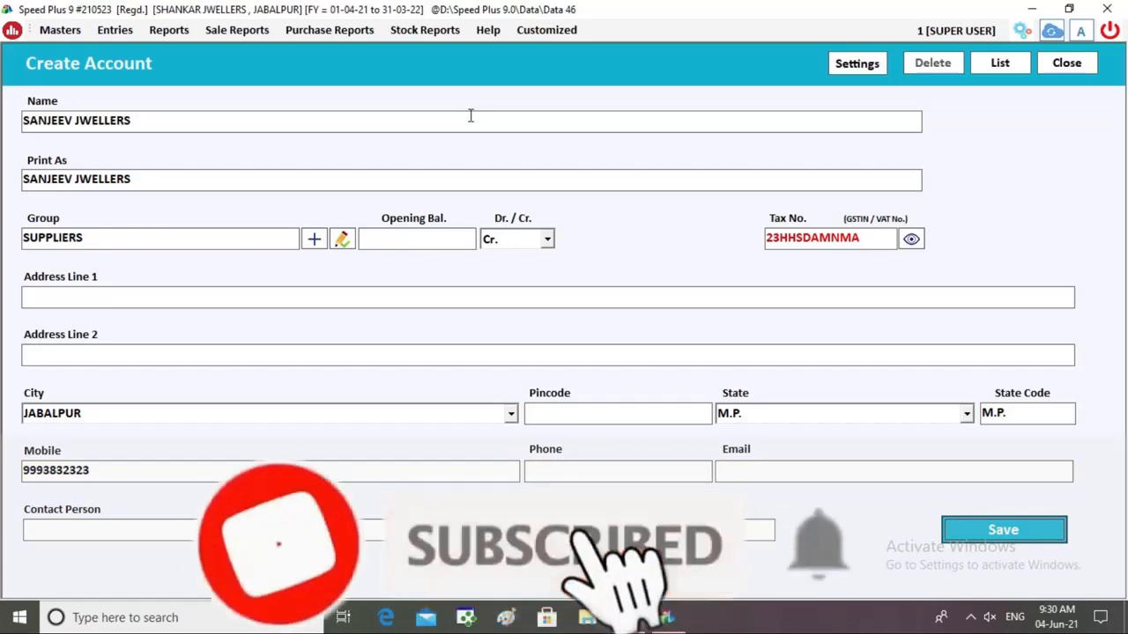
pyautogui.press('Return')
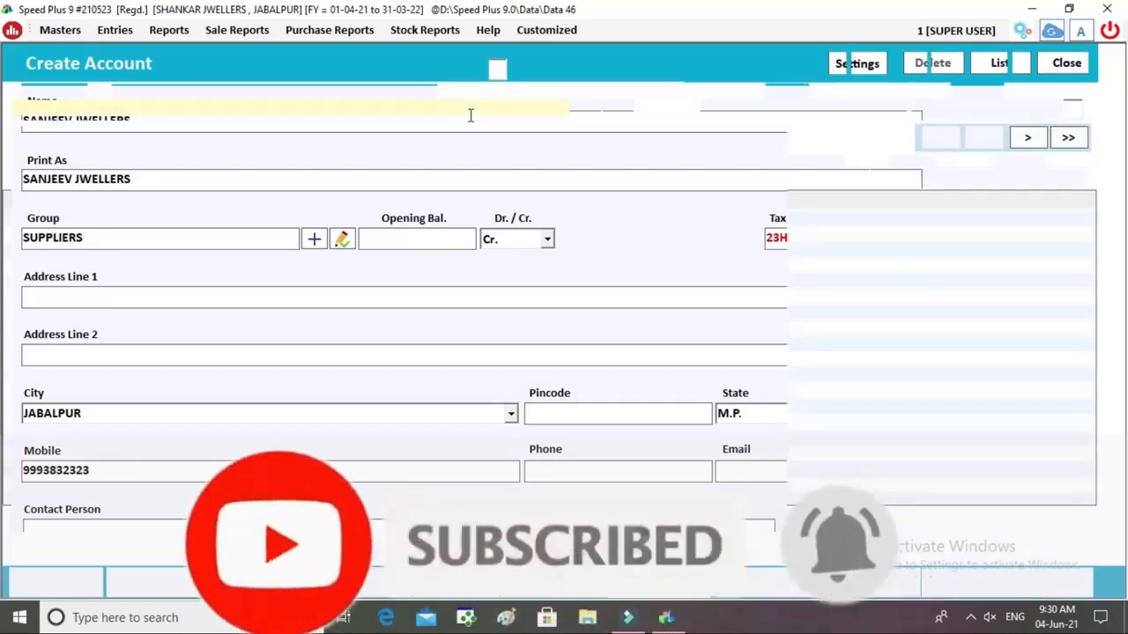
pyautogui.press('Return')
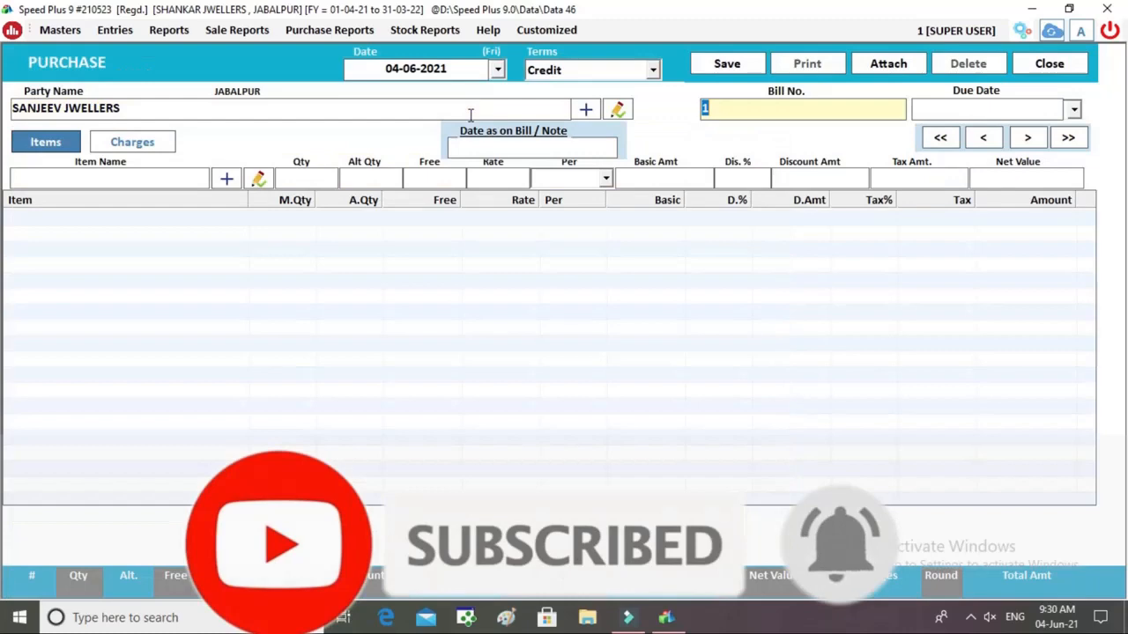
# Add GOLD ORNAMENT to the bill after checking its details: 3% GST, grams, HSN 232.
pyautogui.press('Return')
pyautogui.press('Return')
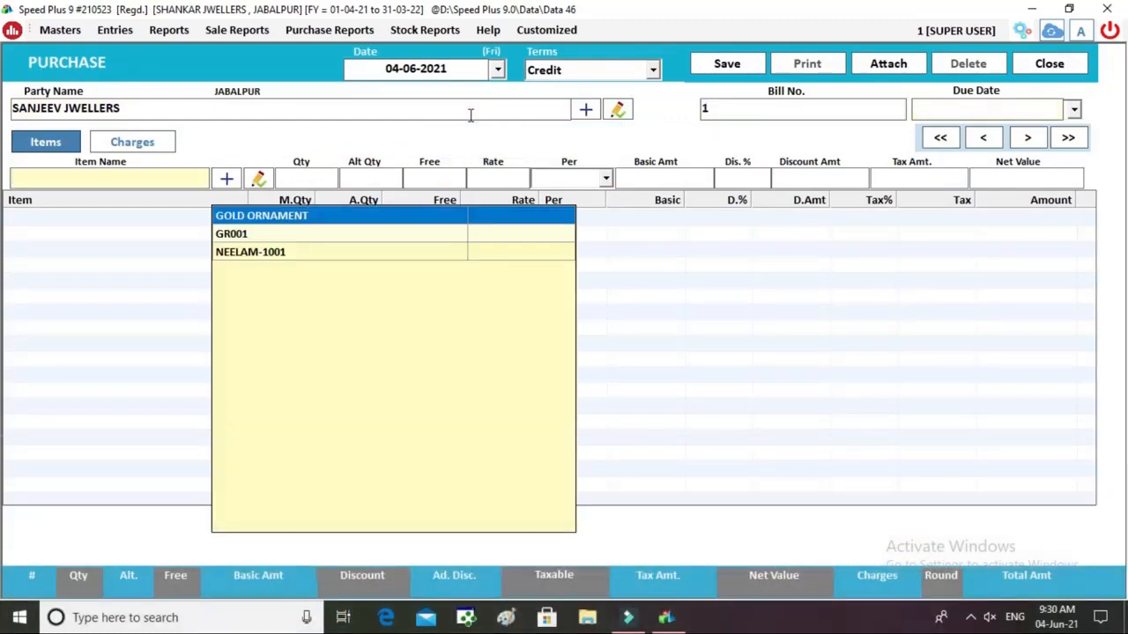
pyautogui.press('Return')
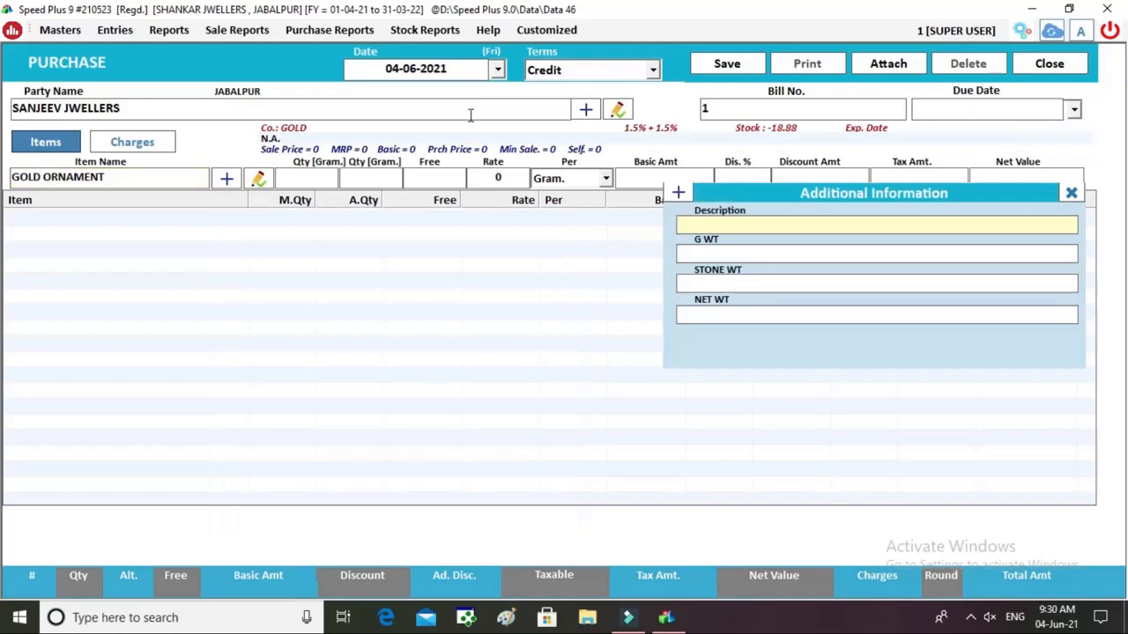
pyautogui.click(268, 179)
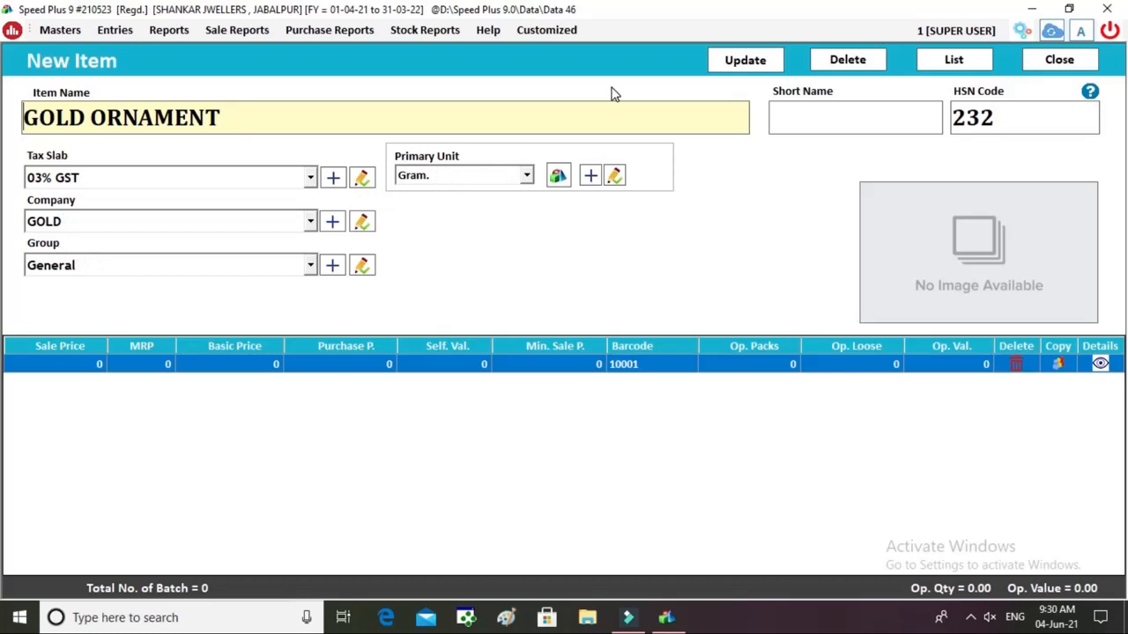
pyautogui.click(1060, 59)
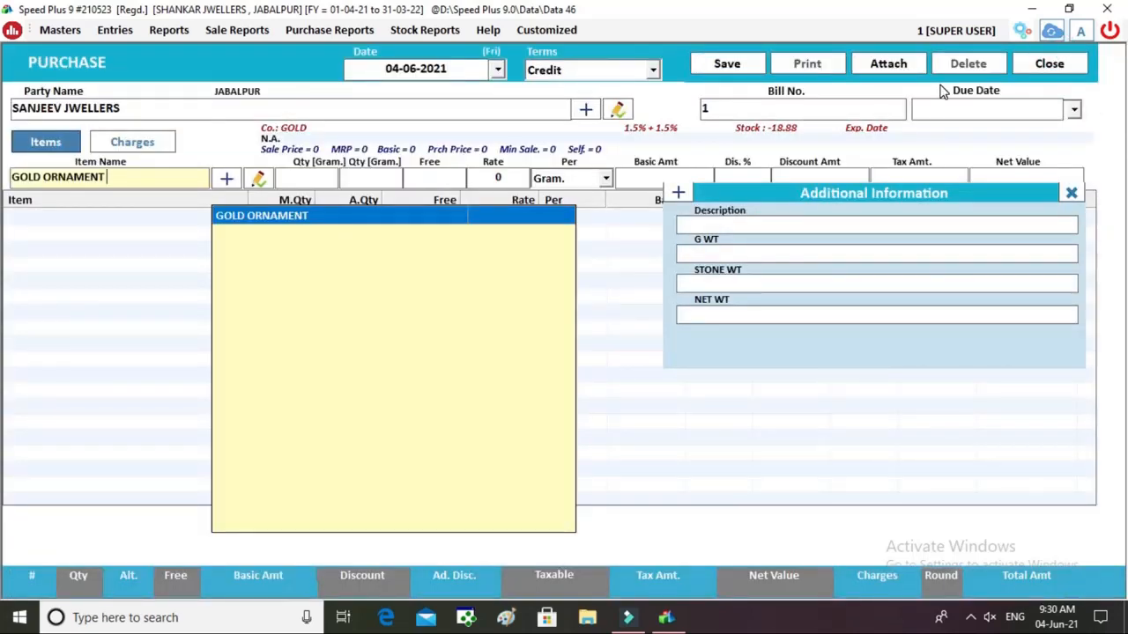
pyautogui.press('Return')
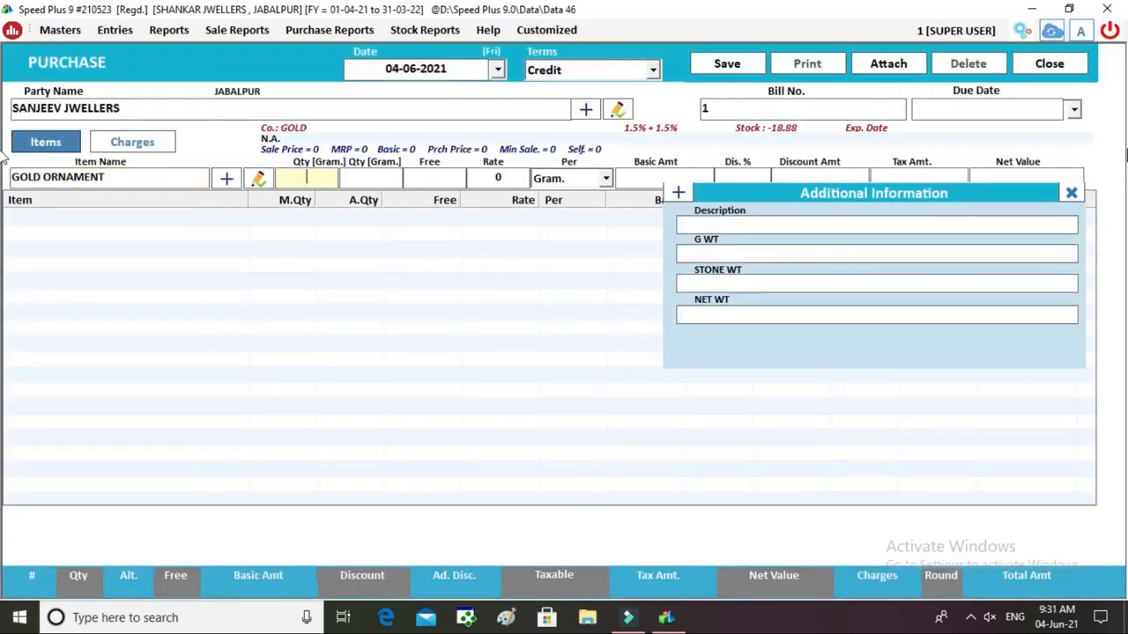
# Describe the item as RING with gross weight 40.56 and stone weight 9.0, netting 31.56 g.
pyautogui.click(800, 227)
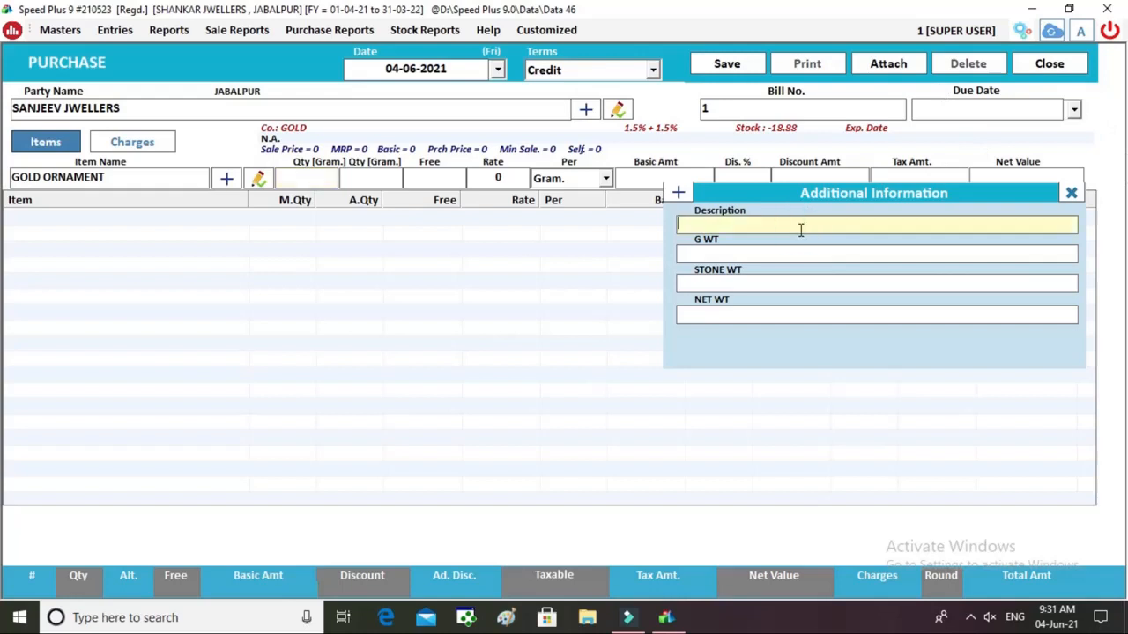
pyautogui.write('RING')
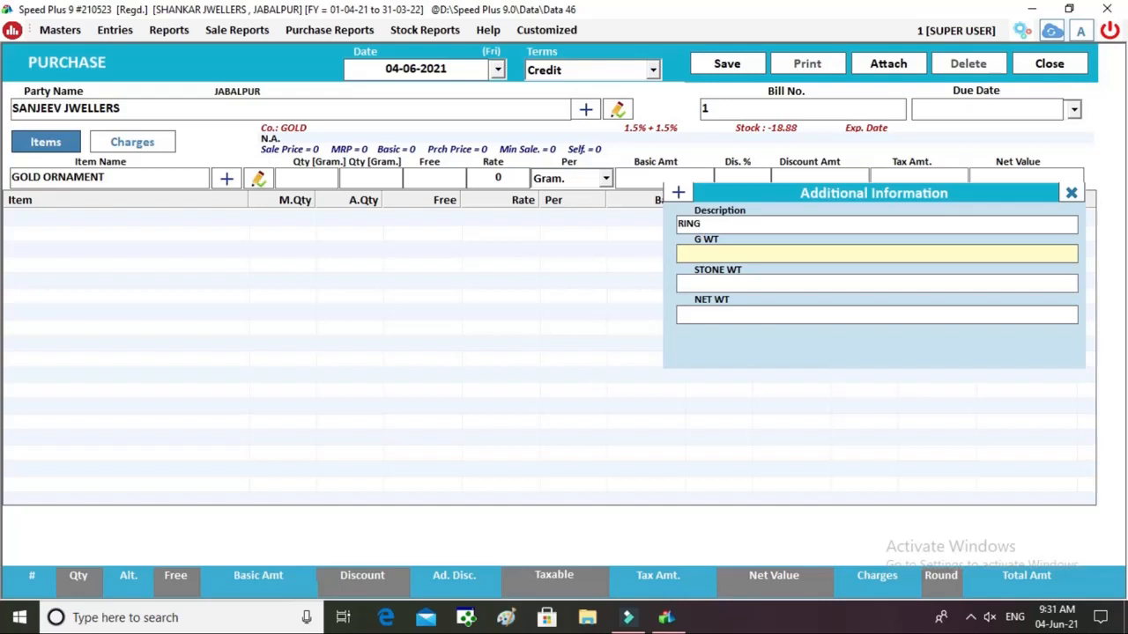
pyautogui.write('40.56')
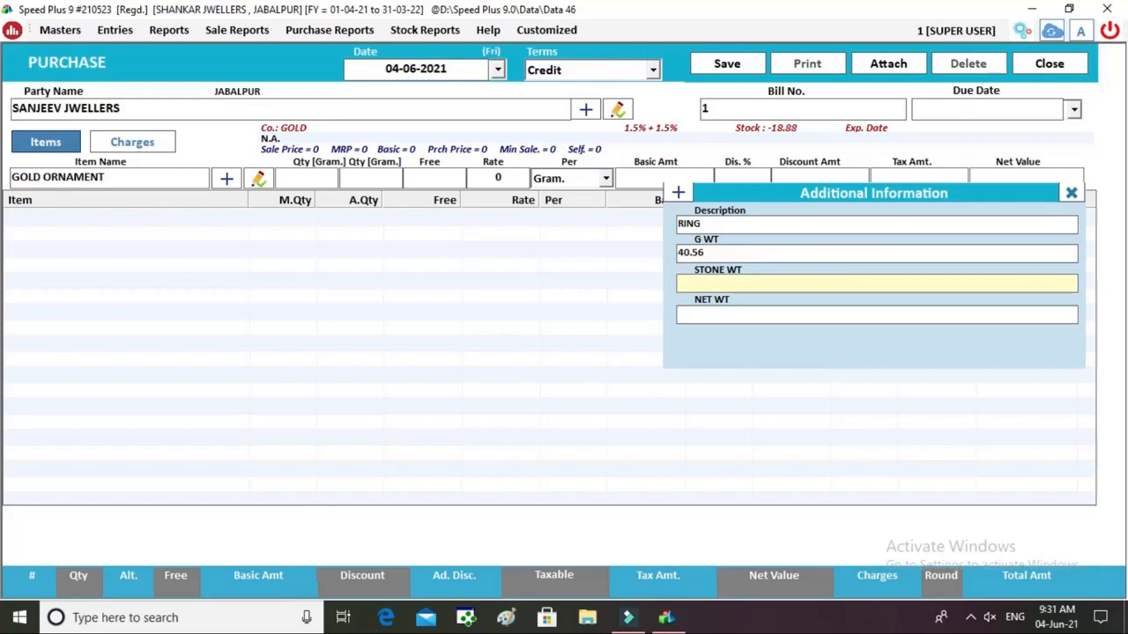
pyautogui.write('9.0')
pyautogui.press('Return')
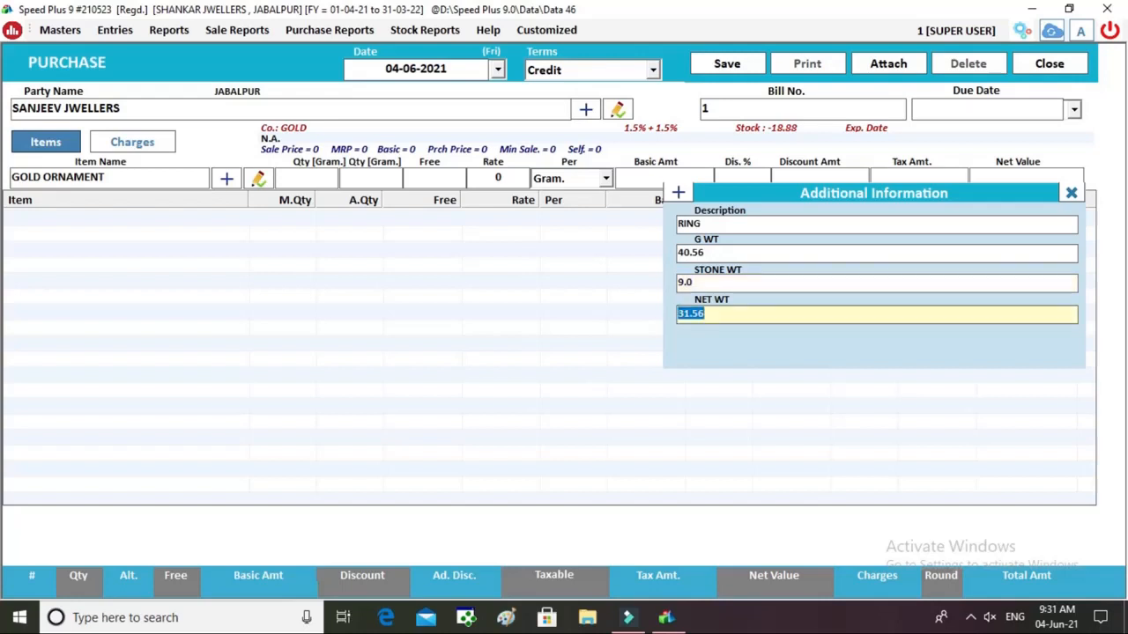
pyautogui.press('Return')
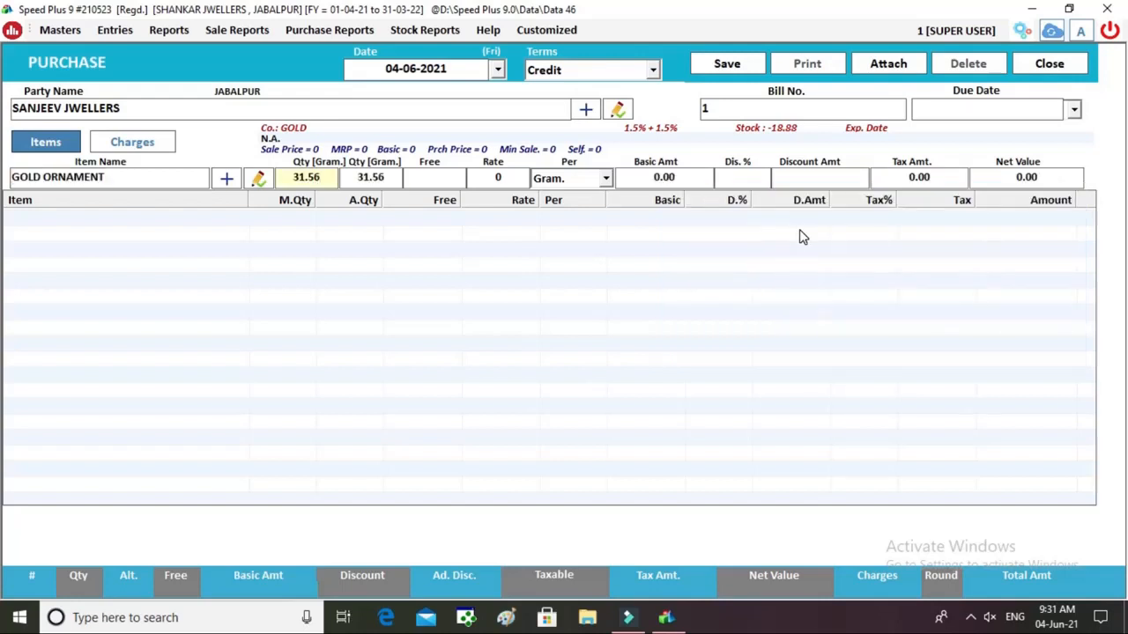
pyautogui.press('Return')
pyautogui.press('Return')
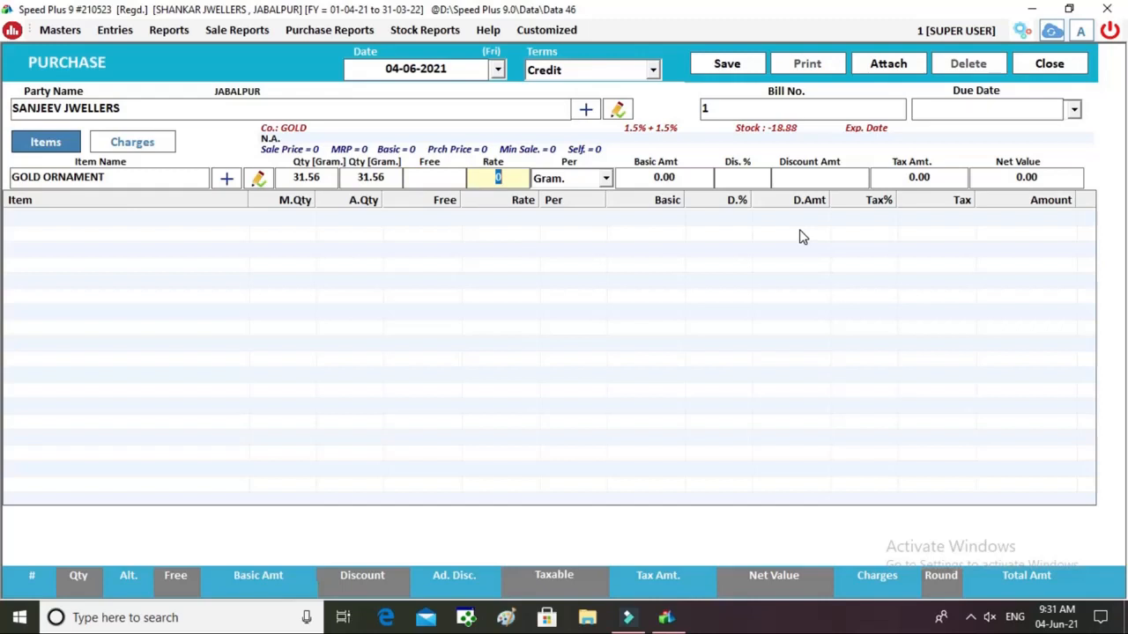
# Set the rate to 4800 per gram, adding the line totalling 156032.64.
pyautogui.write('50')
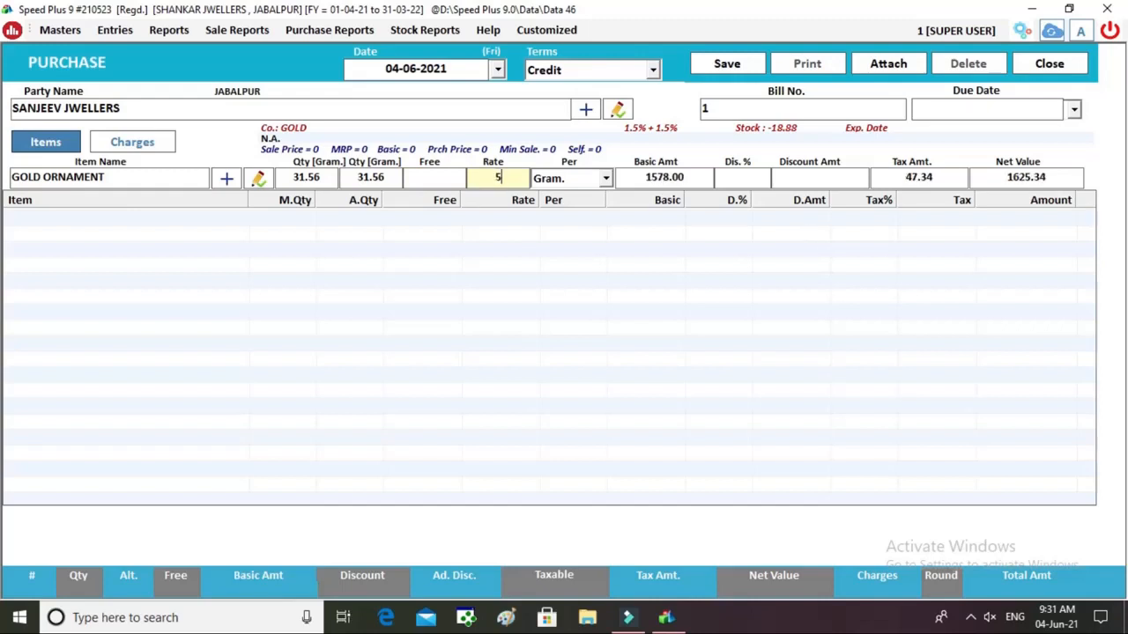
pyautogui.press('BackSpace')
pyautogui.press('BackSpace')
pyautogui.write('4800')
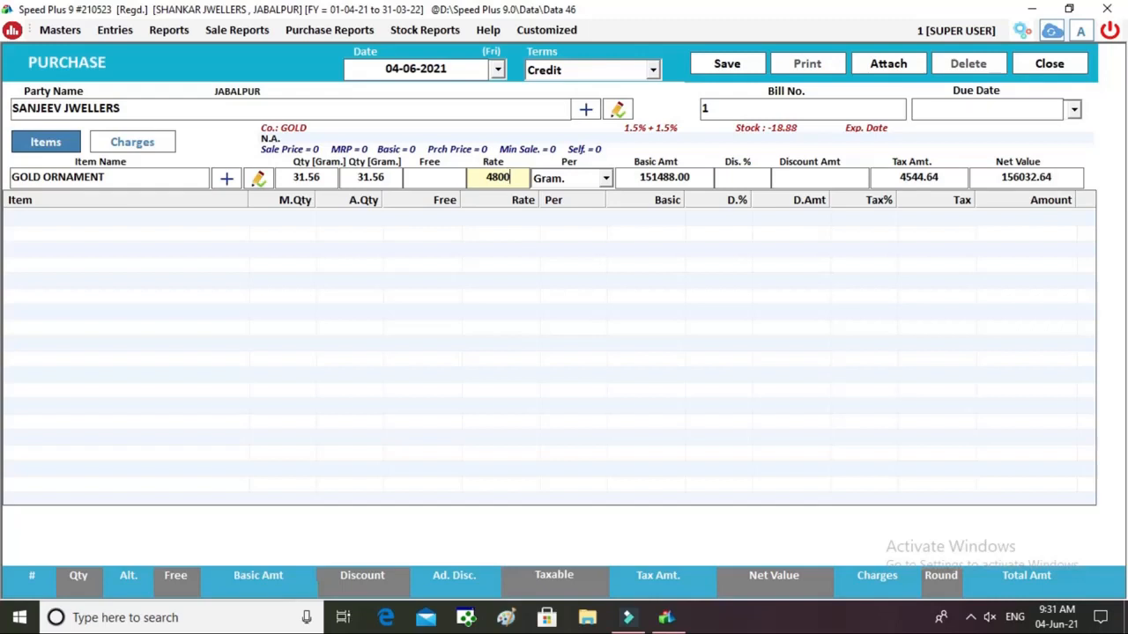
pyautogui.press('Return')
pyautogui.press('Return')
pyautogui.press('Return')
pyautogui.press('Return')
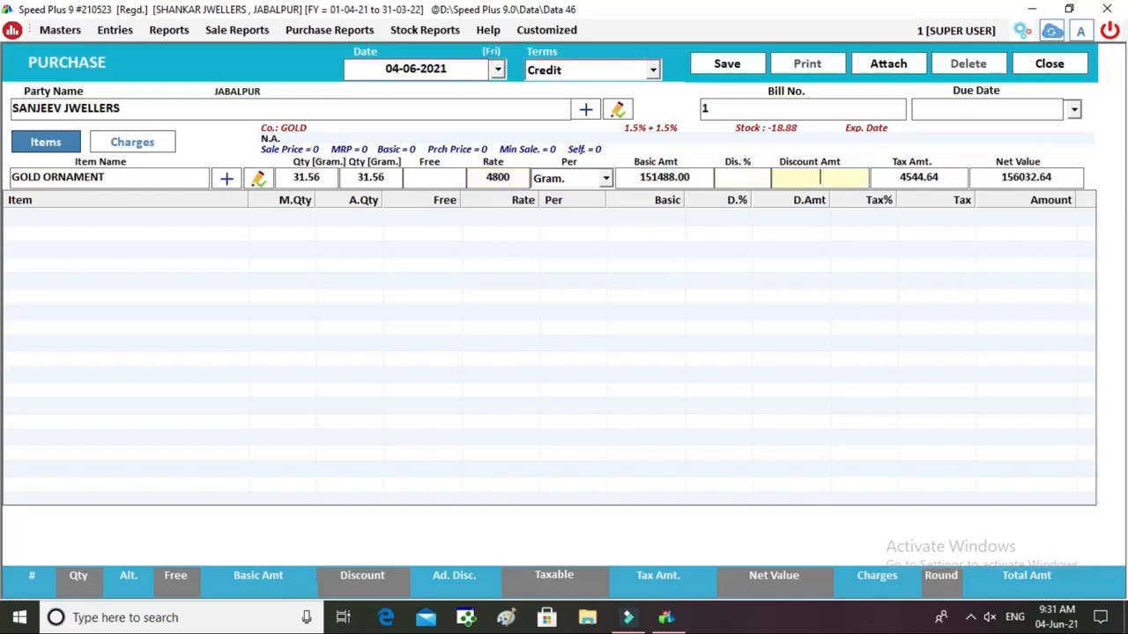
pyautogui.press('Return')
pyautogui.press('Return')
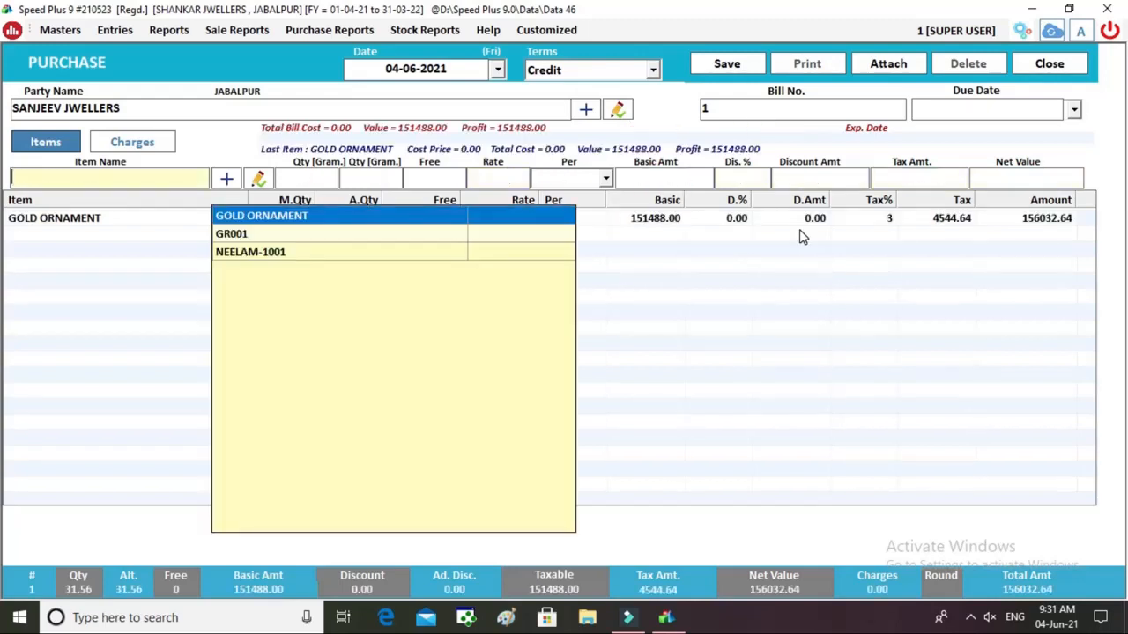
pyautogui.click(805, 252)
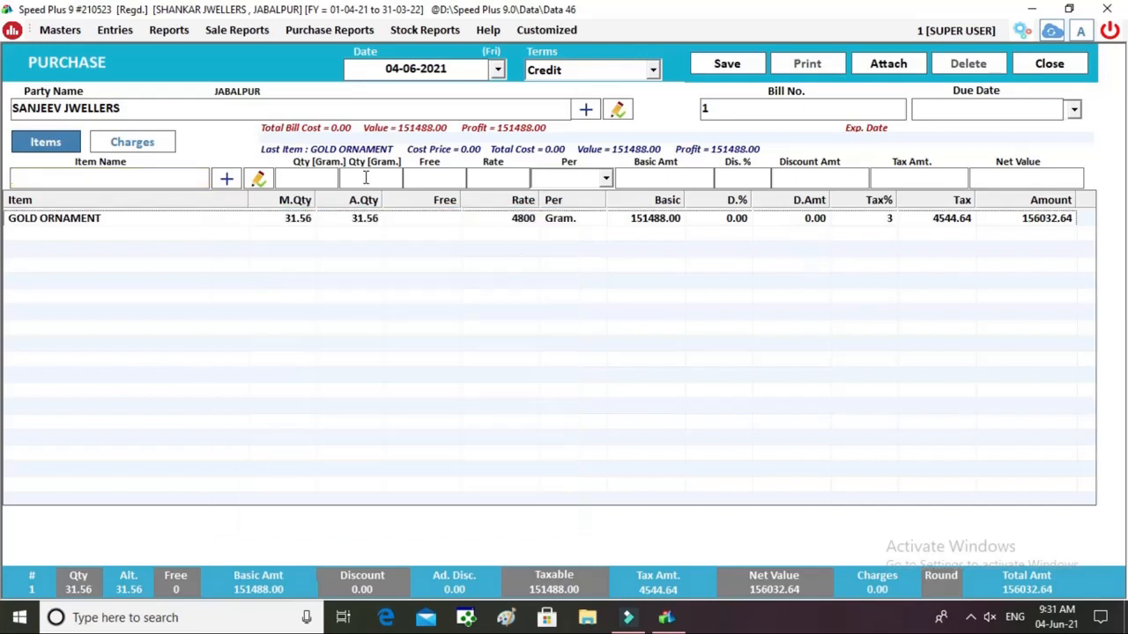
pyautogui.click(132, 143)
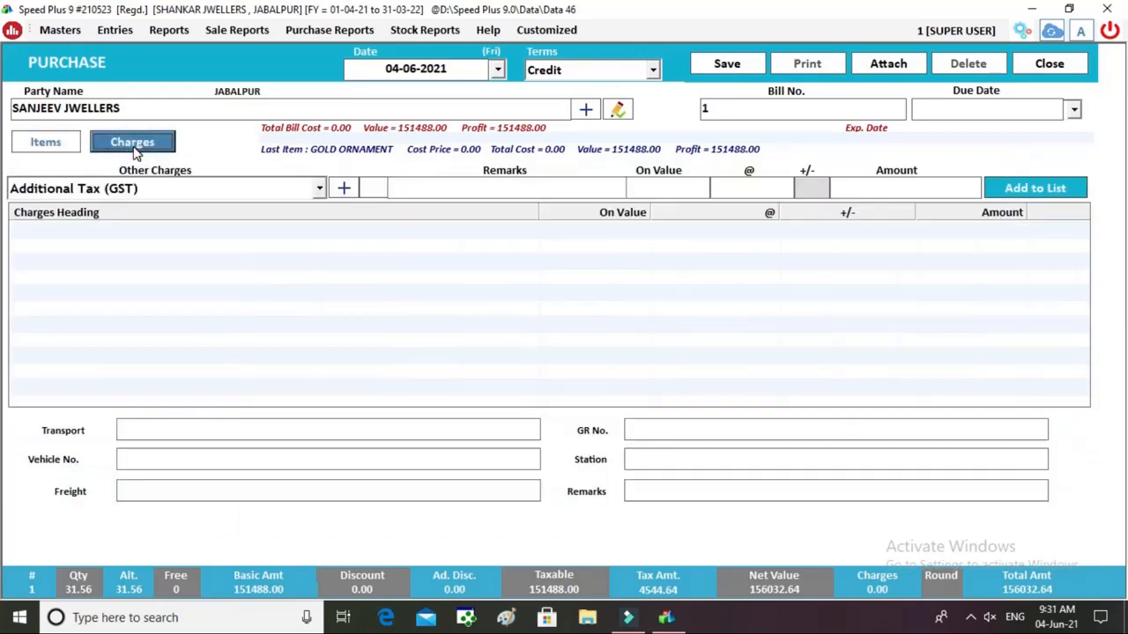
# Review the GST charge, then save the purchase bill and close it.
pyautogui.click(129, 191)
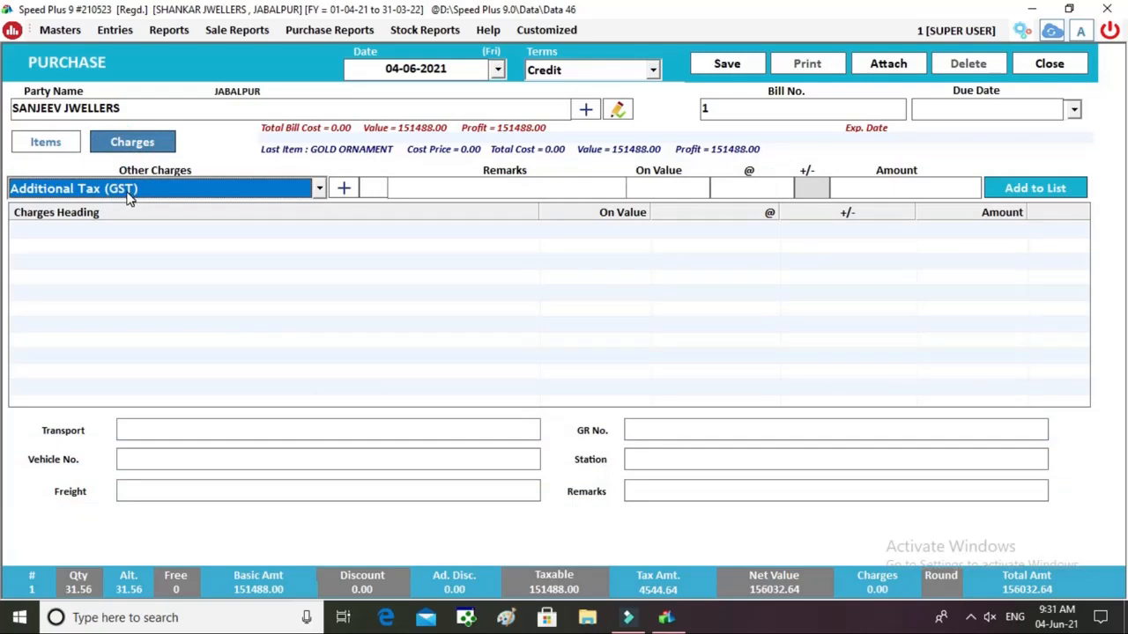
pyautogui.click(75, 143)
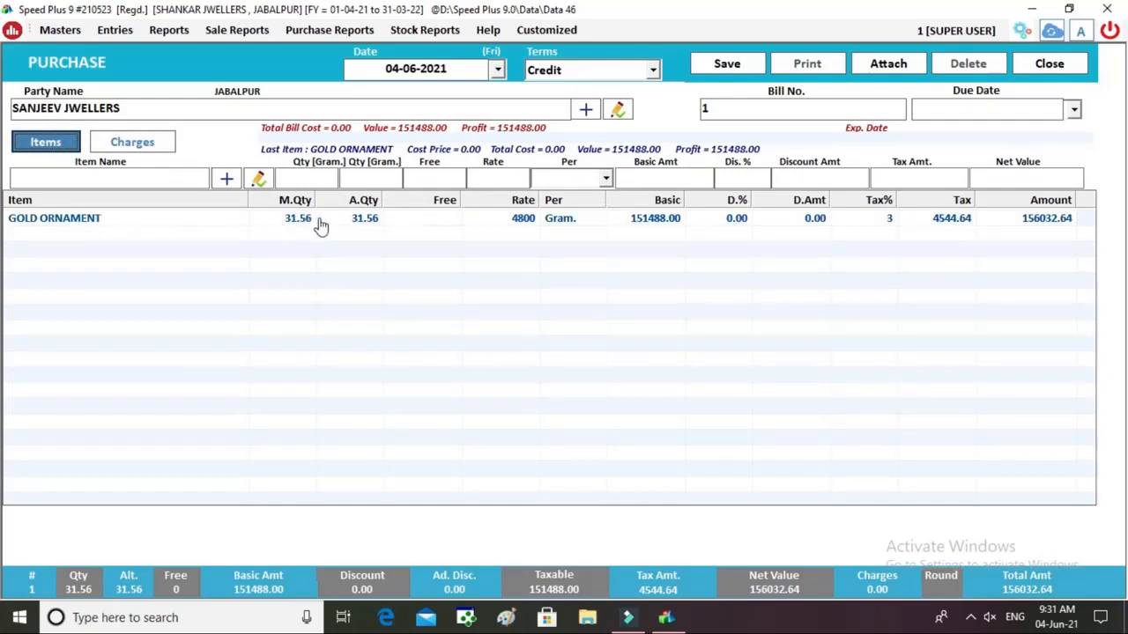
pyautogui.click(728, 64)
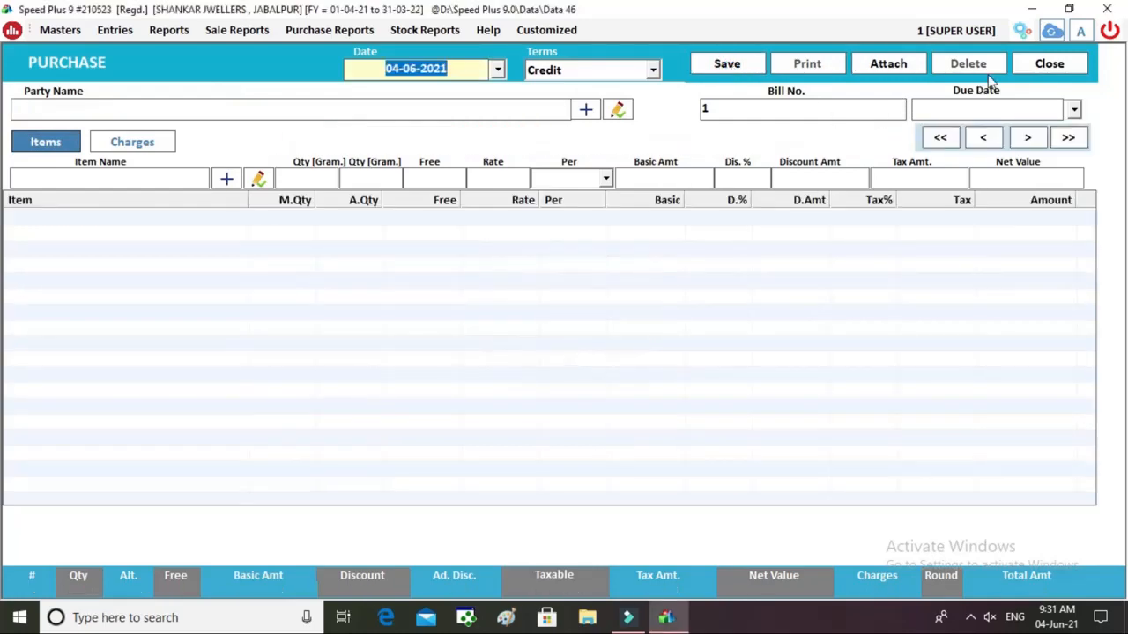
pyautogui.click(1048, 73)
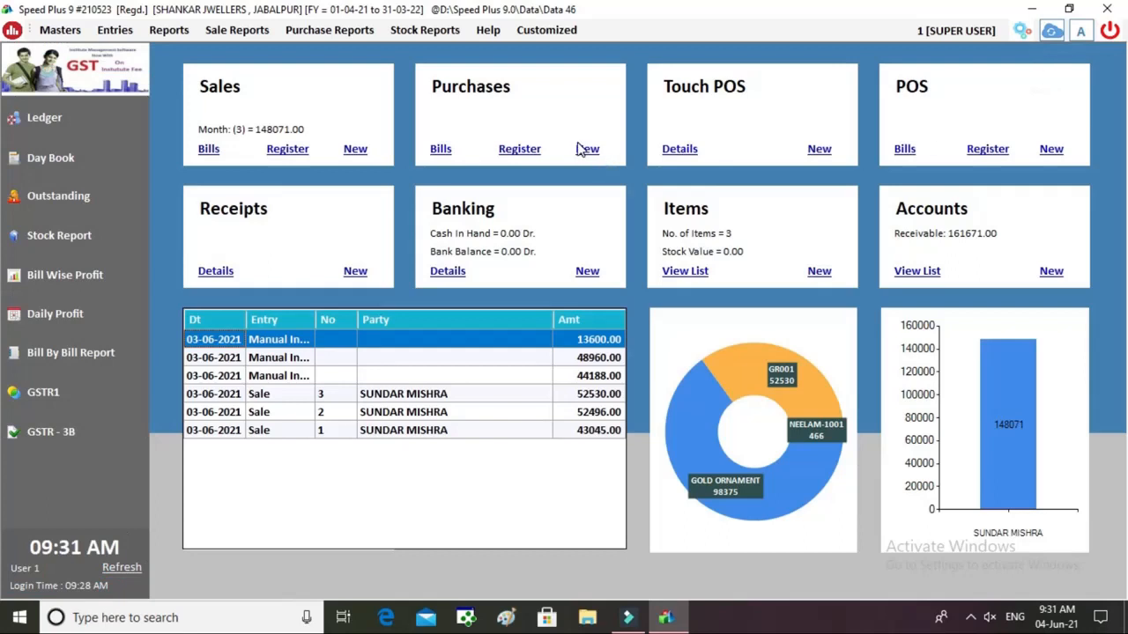
# Start sale bill 4 dated 04-06-2021 on Credit terms and begin a new customer account.
pyautogui.click(356, 150)
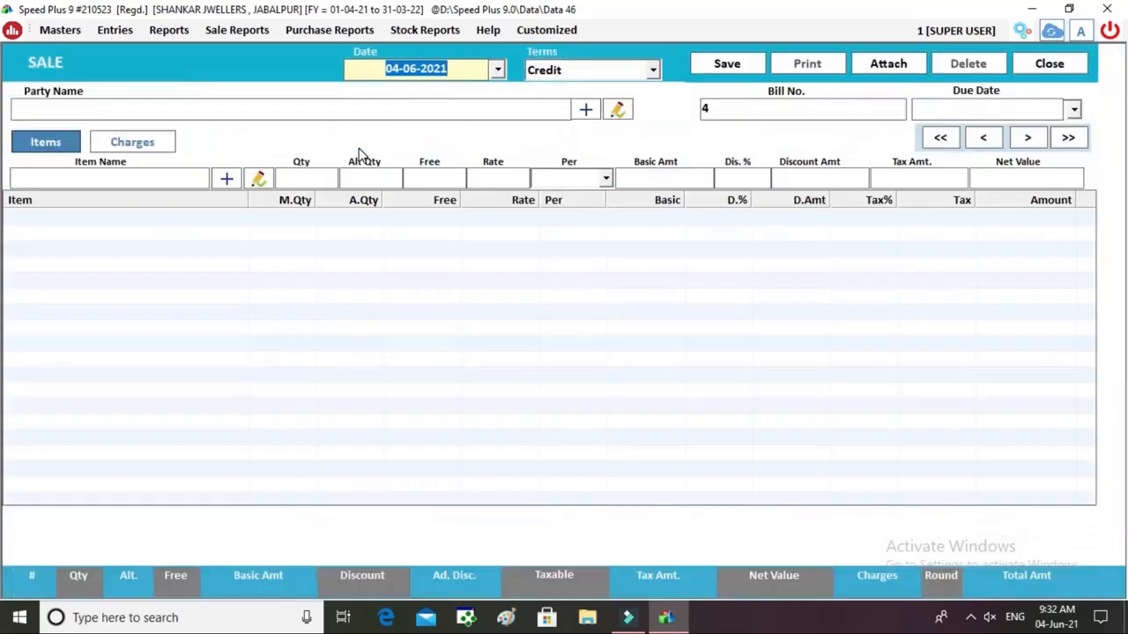
pyautogui.press('Return')
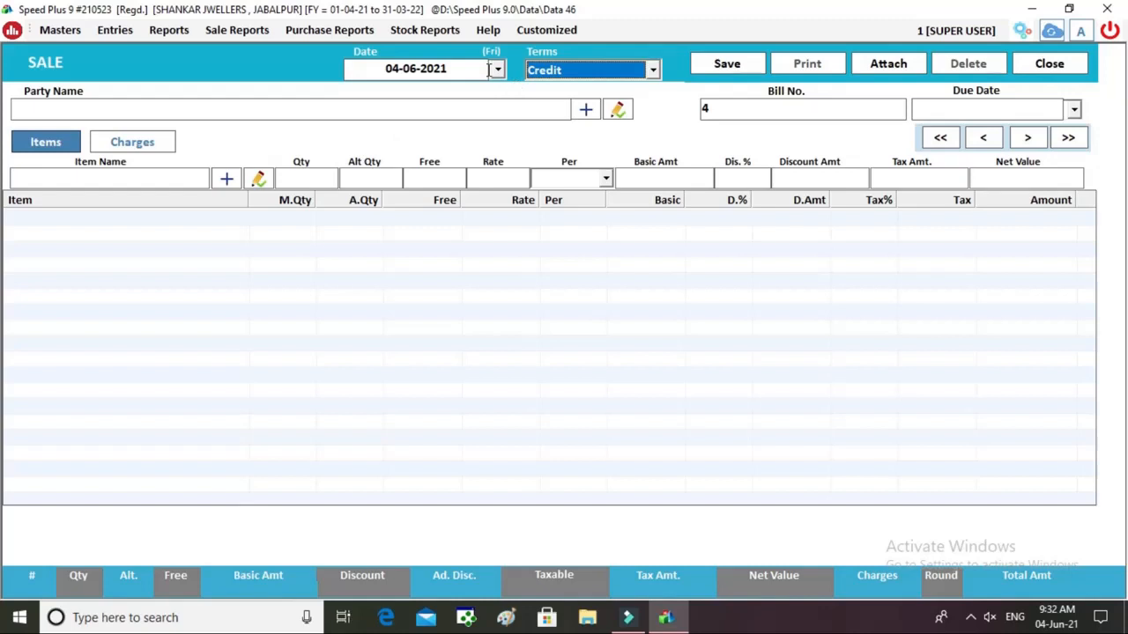
pyautogui.click(594, 78)
pyautogui.click(594, 80)
pyautogui.press('Return')
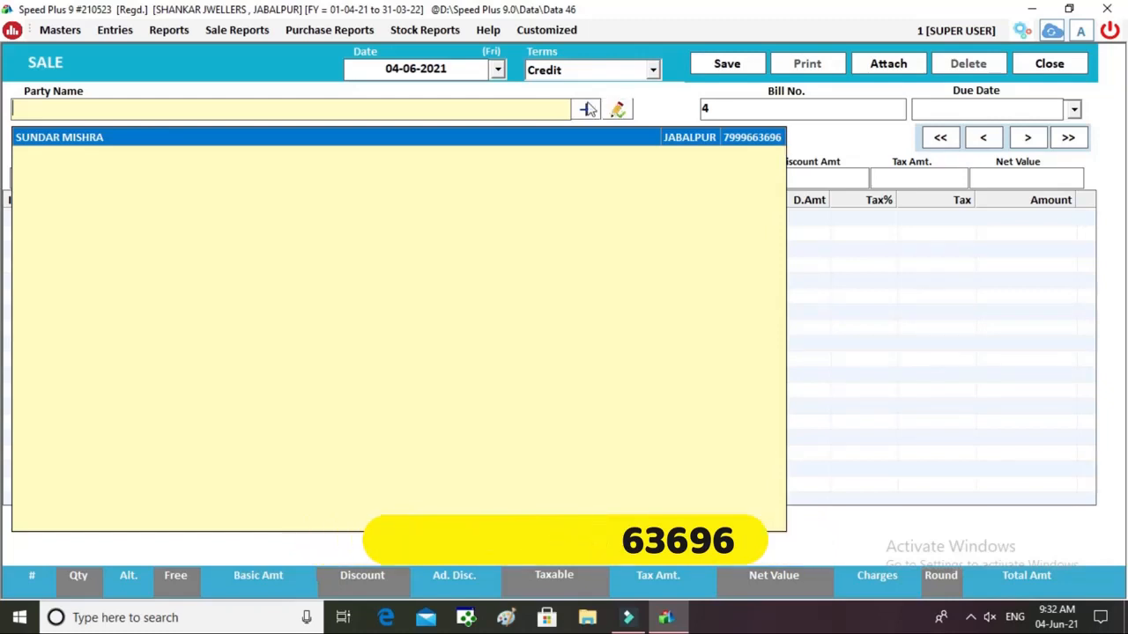
pyautogui.click(588, 111)
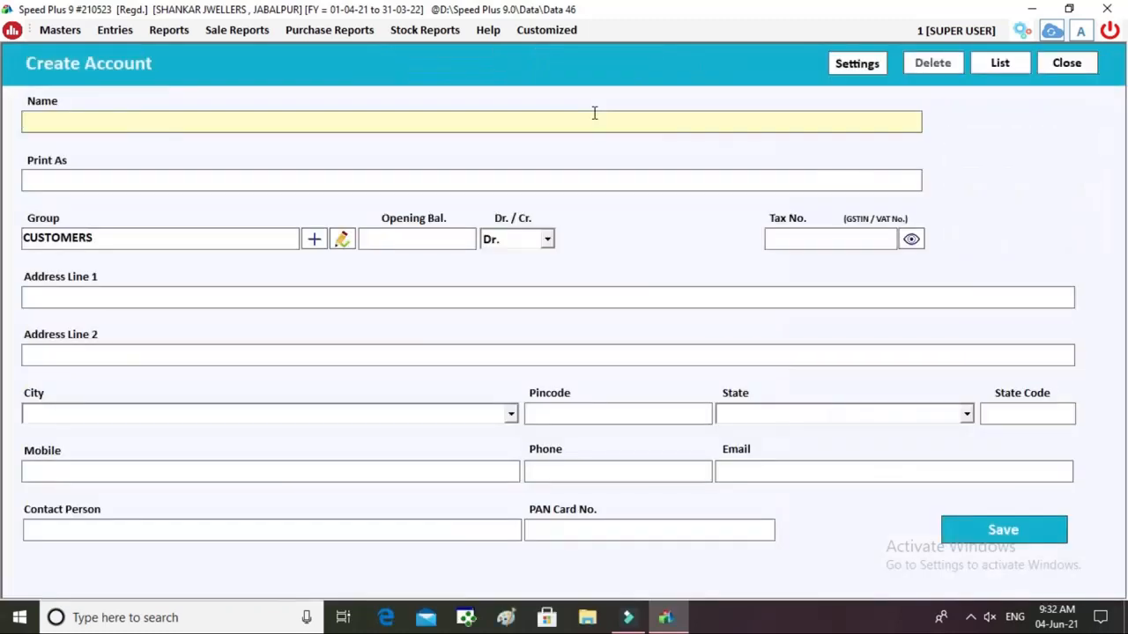
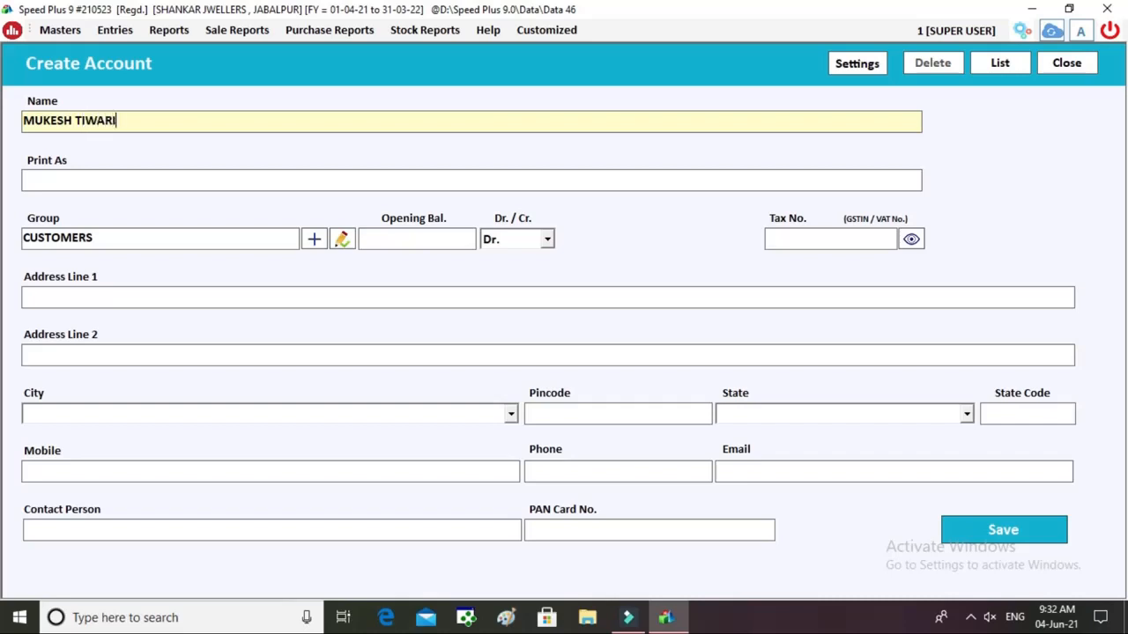
# Enter the customer's full name, two-line street address and city JABALPUR.
pyautogui.press('Return')
pyautogui.press('Return')
pyautogui.press('Return')
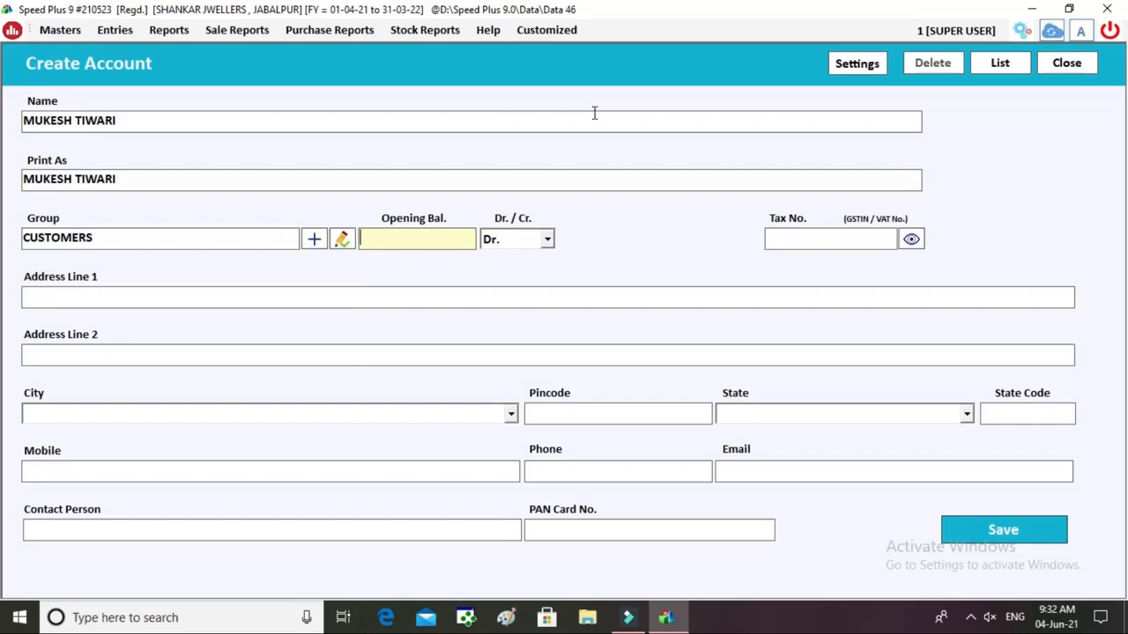
pyautogui.press('Return')
pyautogui.press('Return')
pyautogui.press('Return')
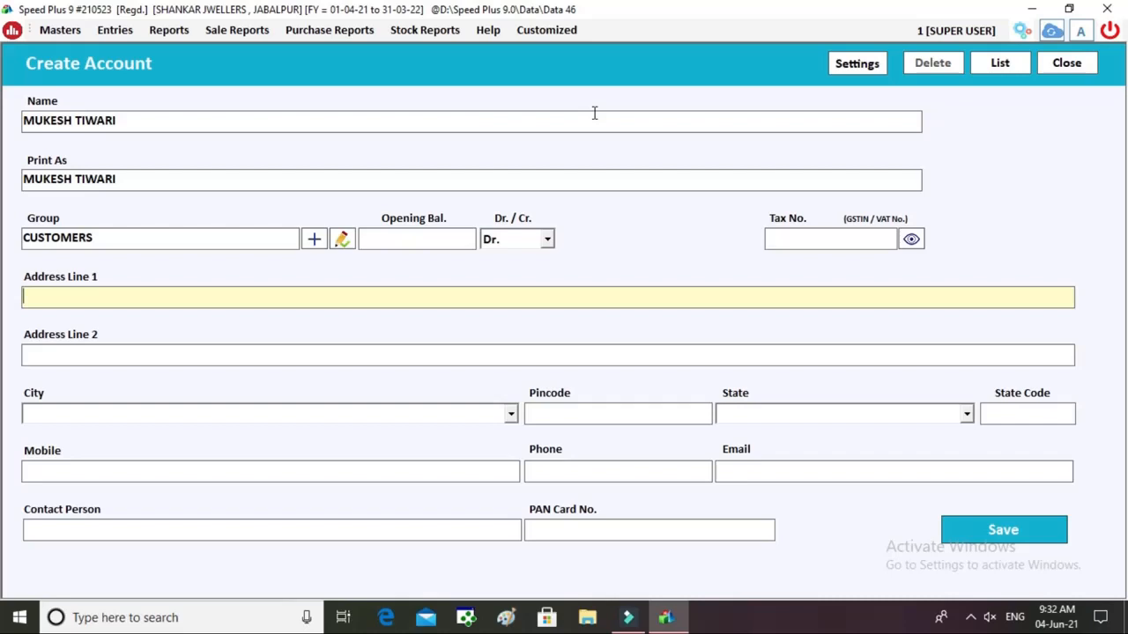
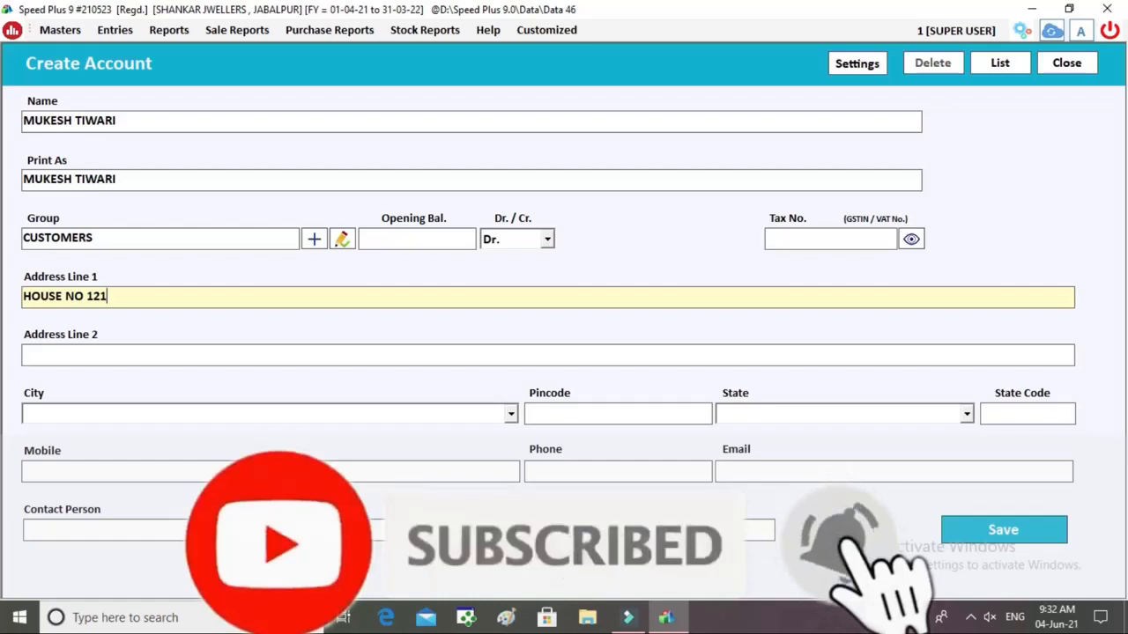
pyautogui.press('Return')
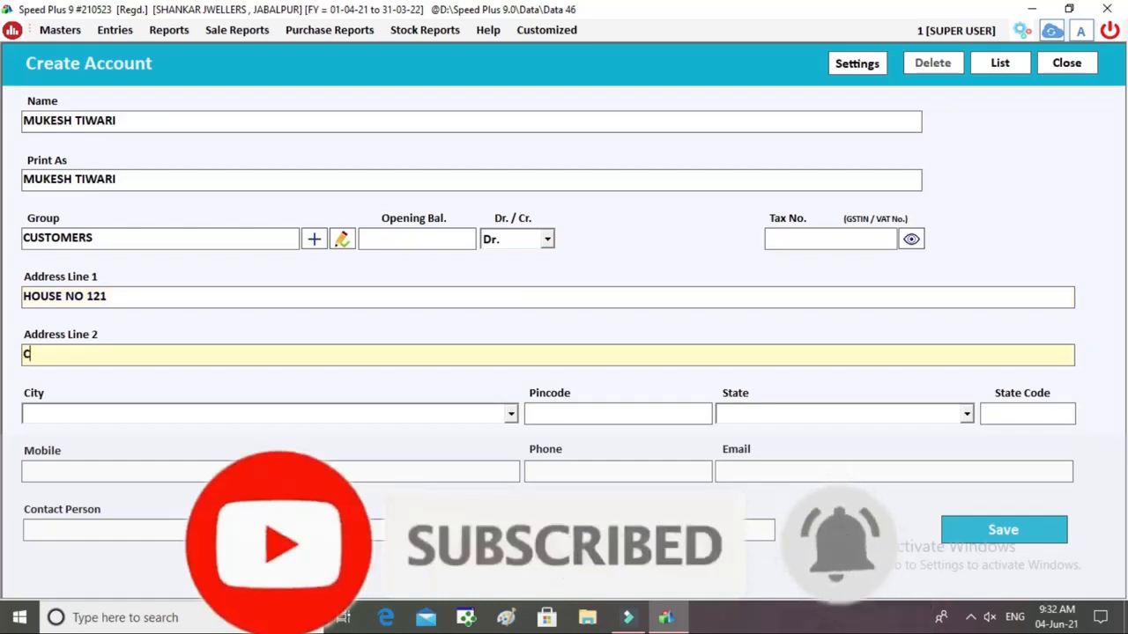
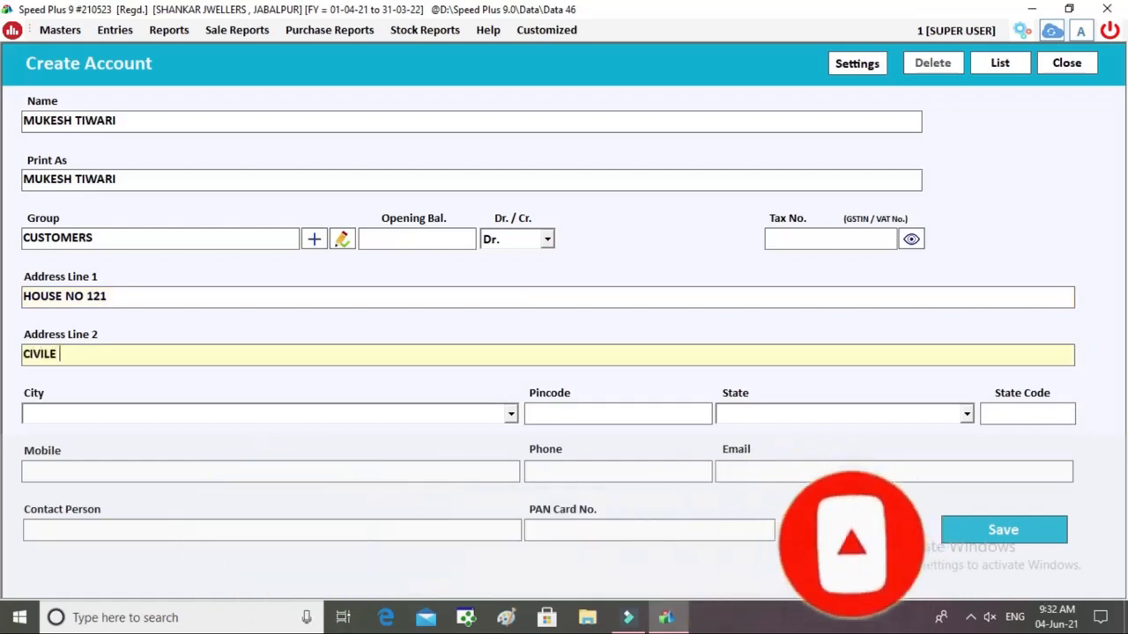
pyautogui.press('Return')
pyautogui.write('J')
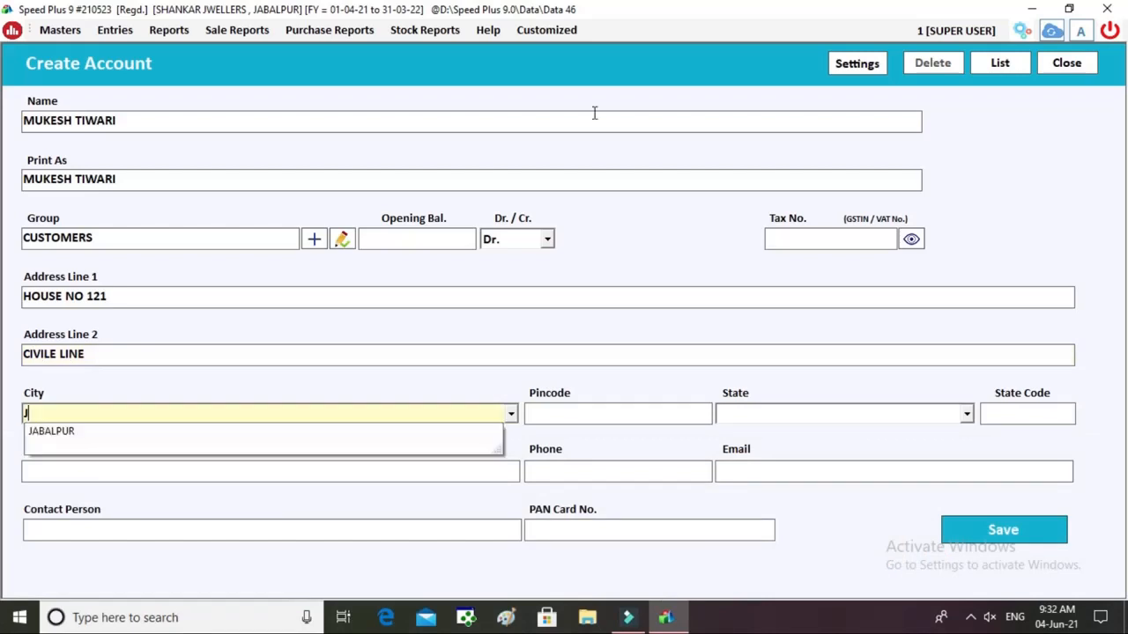
pyautogui.write('ABALP')
pyautogui.press('Return')
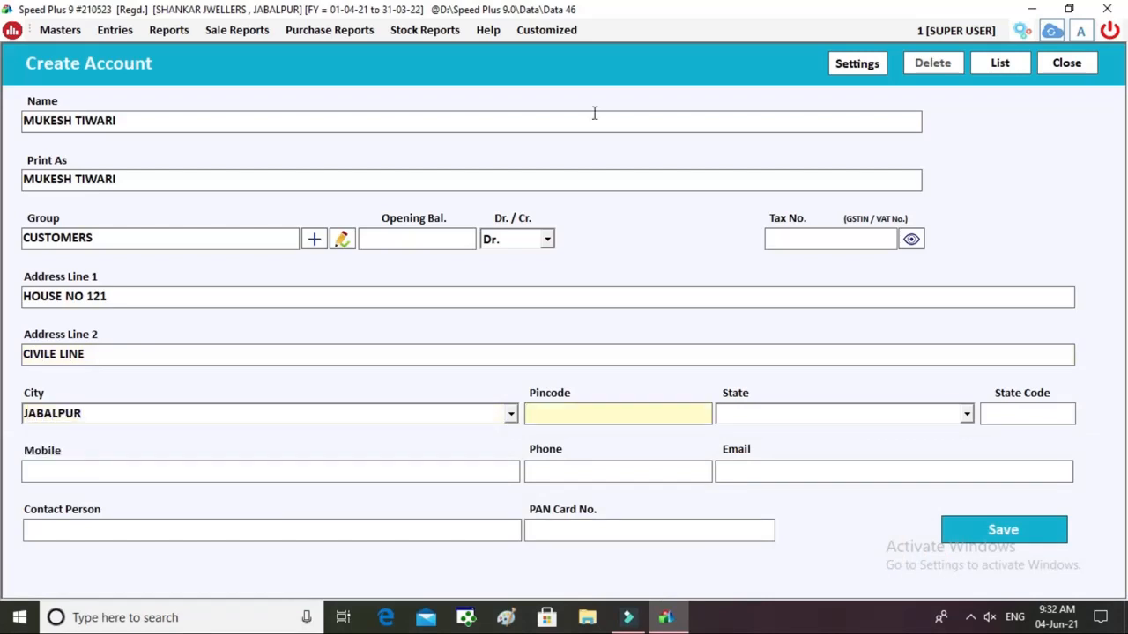
# Add state M.P., state code 23 and the customer's mobile number, then save the account.
pyautogui.write('M.P.')
pyautogui.press('Return')
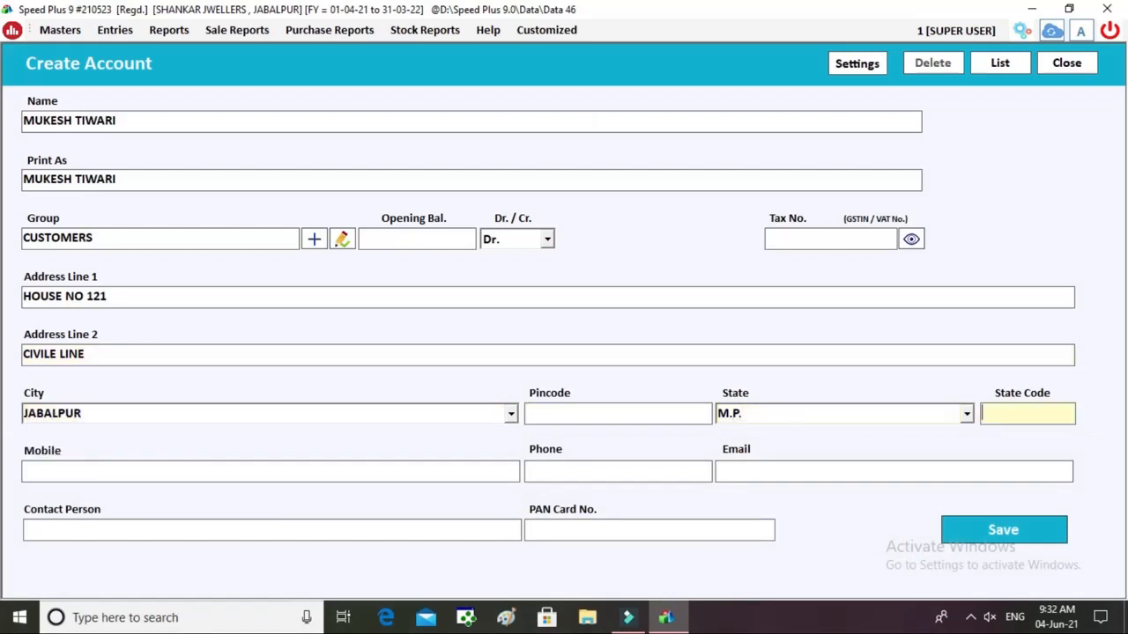
pyautogui.write('23')
pyautogui.press('Return')
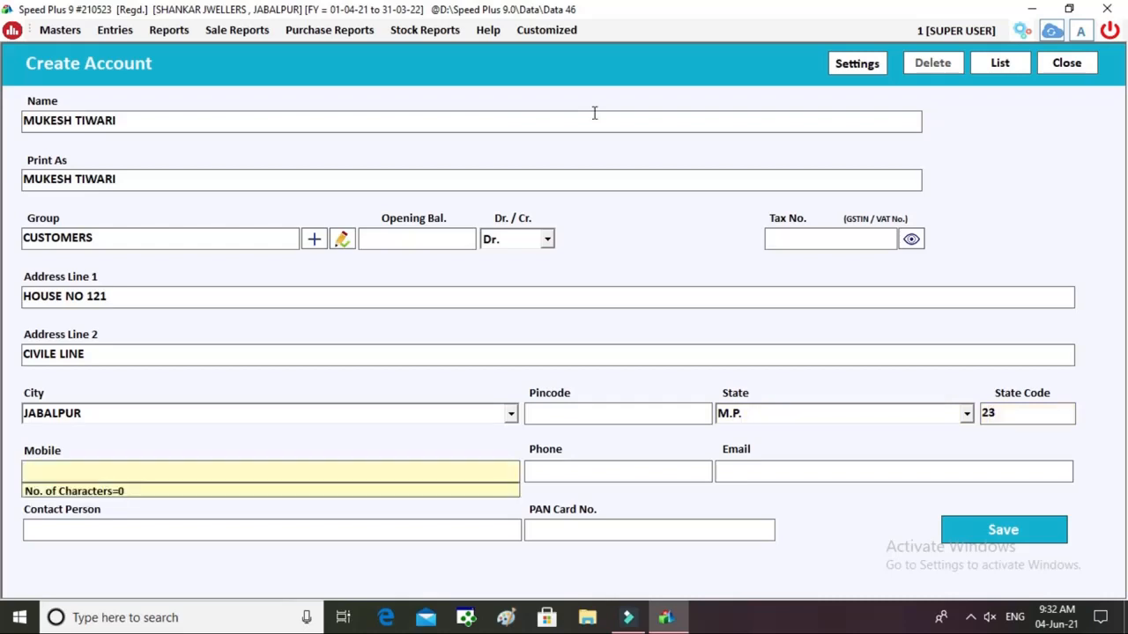
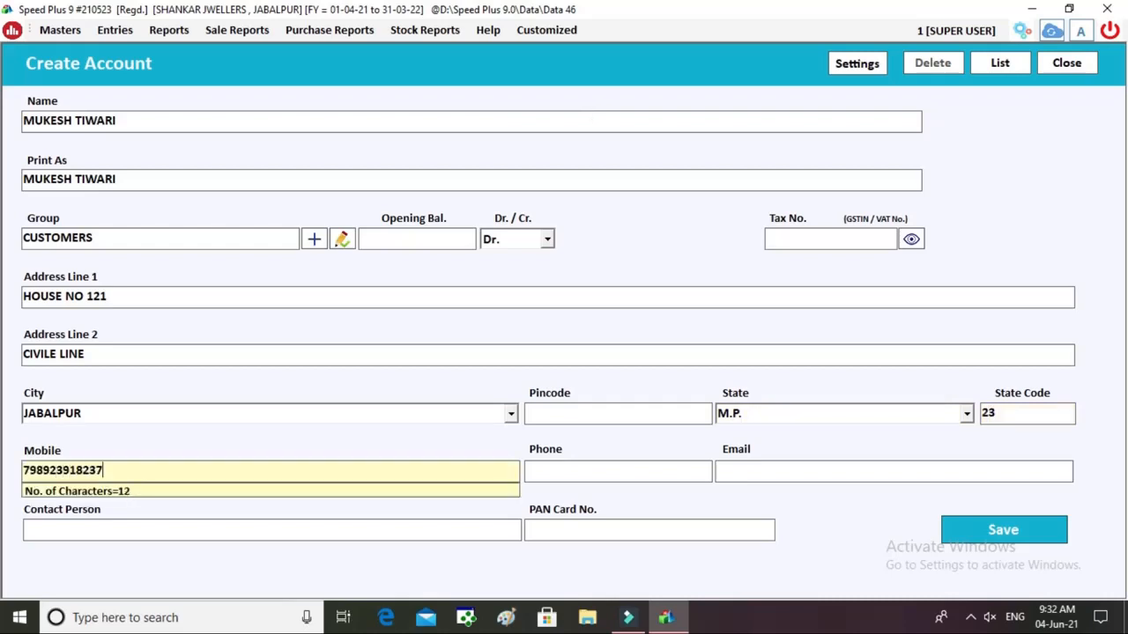
pyautogui.press('Return')
pyautogui.press('Return')
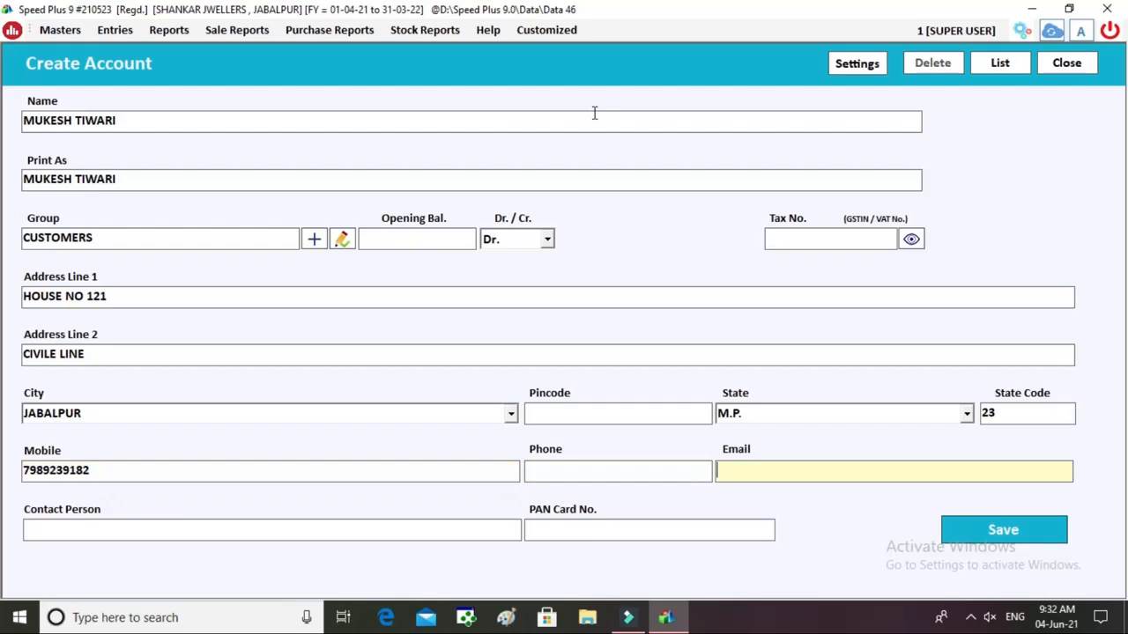
pyautogui.press('Return')
pyautogui.press('Return')
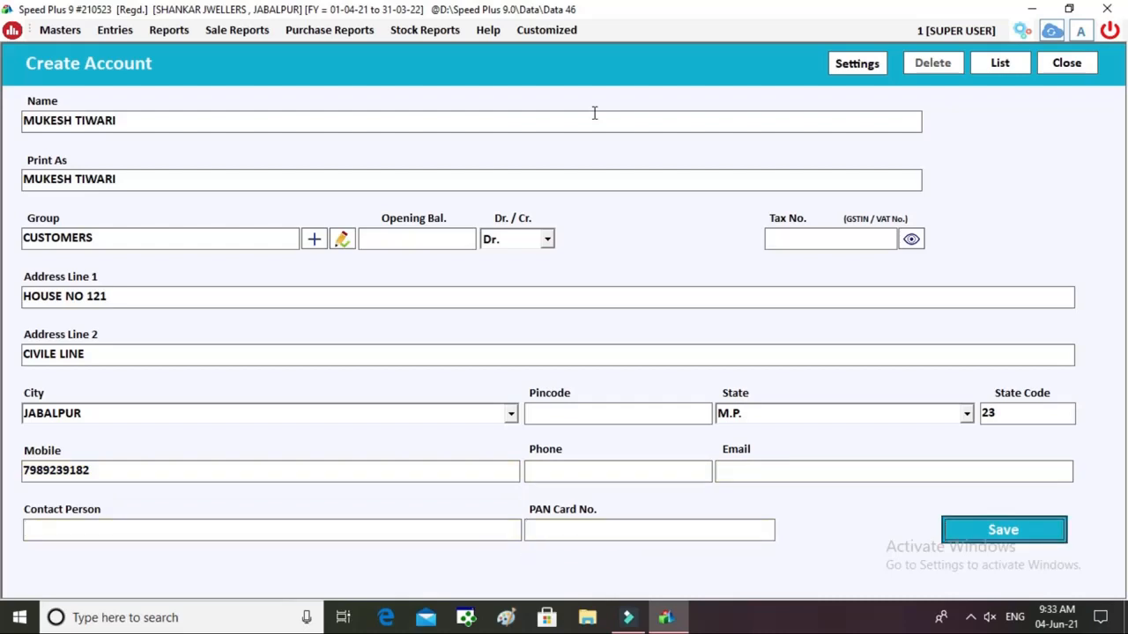
pyautogui.press('Return')
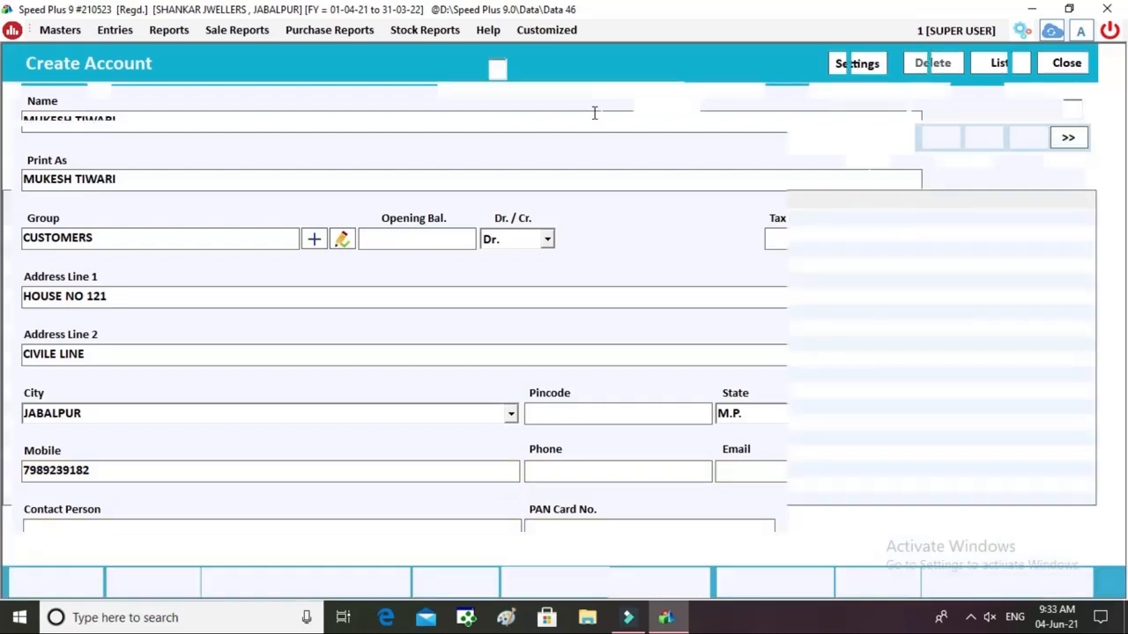
pyautogui.press('Return')
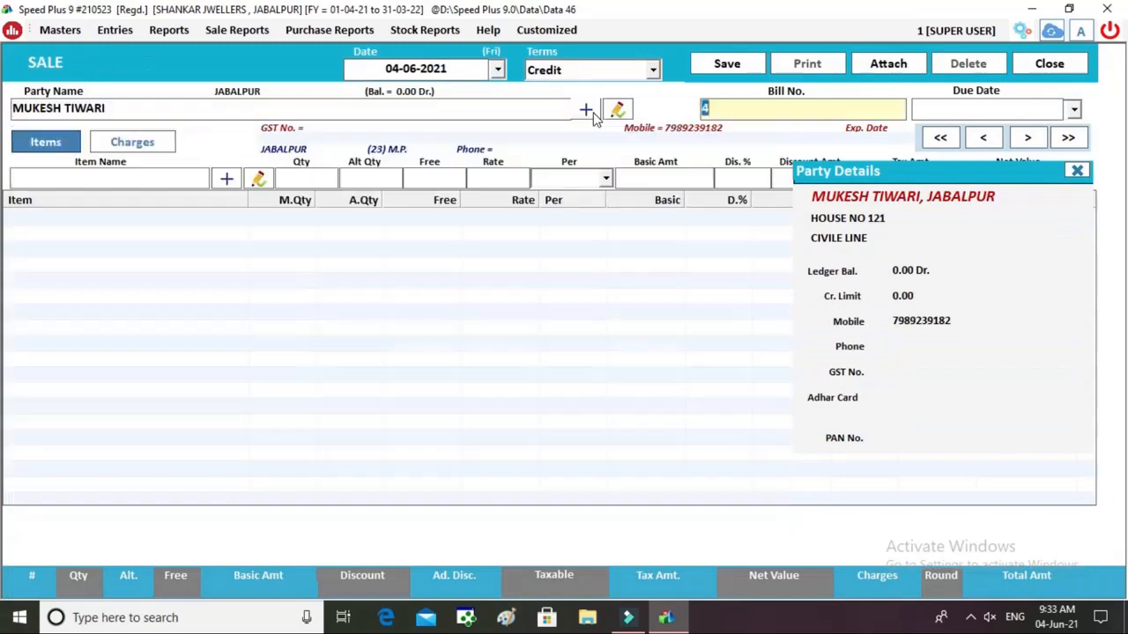
# Enter today's gold rate as 48000/10 GR and choose GOLD ORNAMENT as the item.
pyautogui.press('Return')
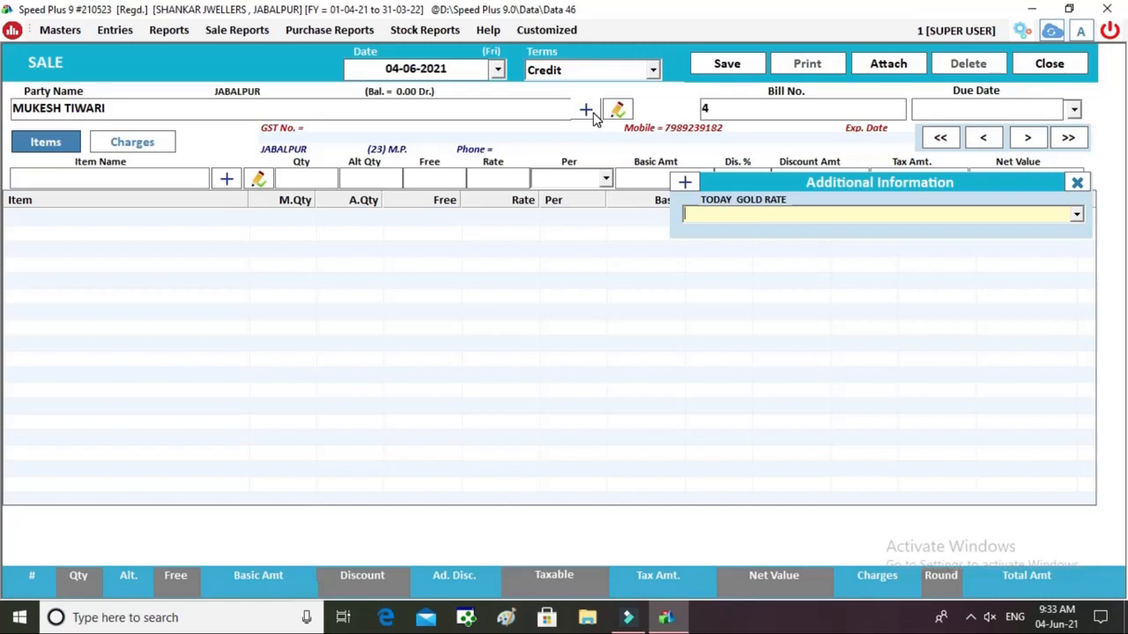
pyautogui.write('48000/ 10 GRA')
pyautogui.write('M')
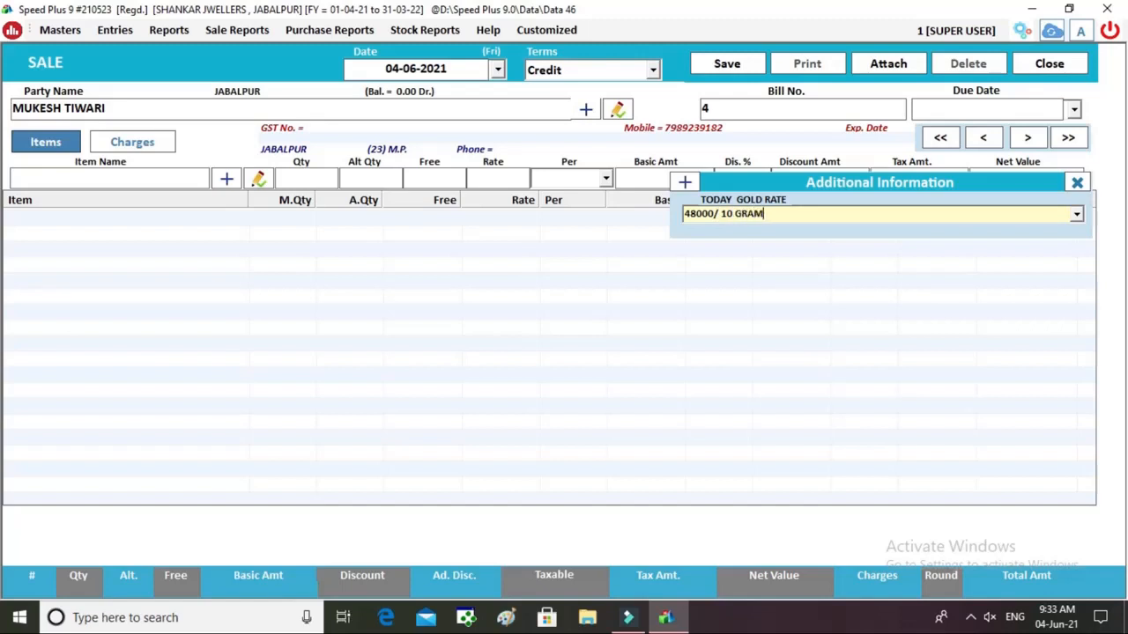
pyautogui.press('Return')
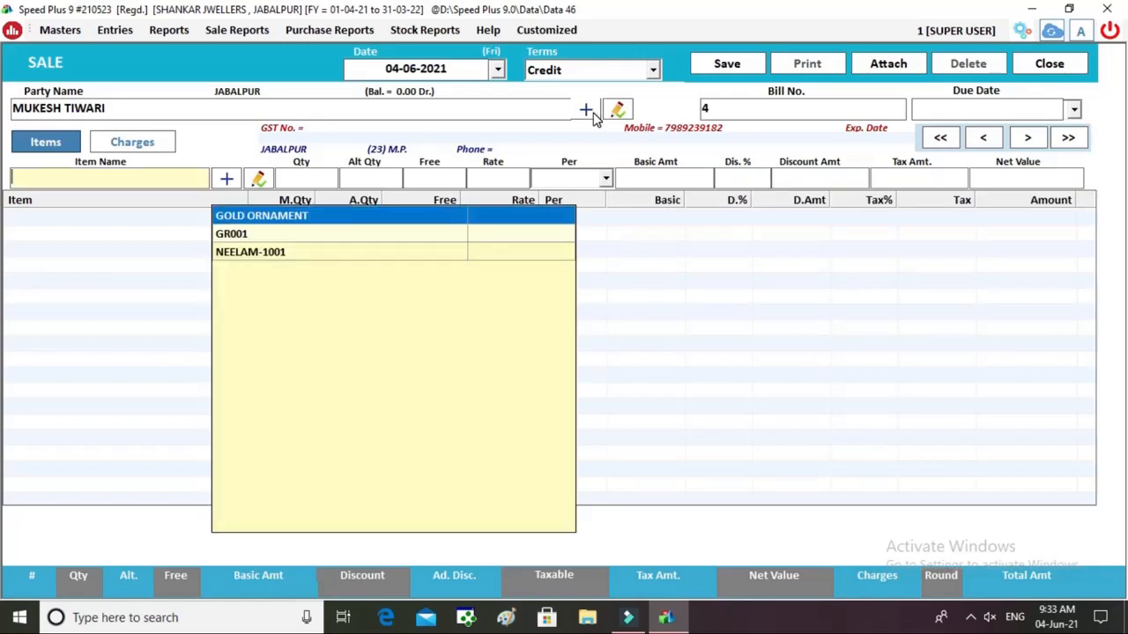
pyautogui.press('Return')
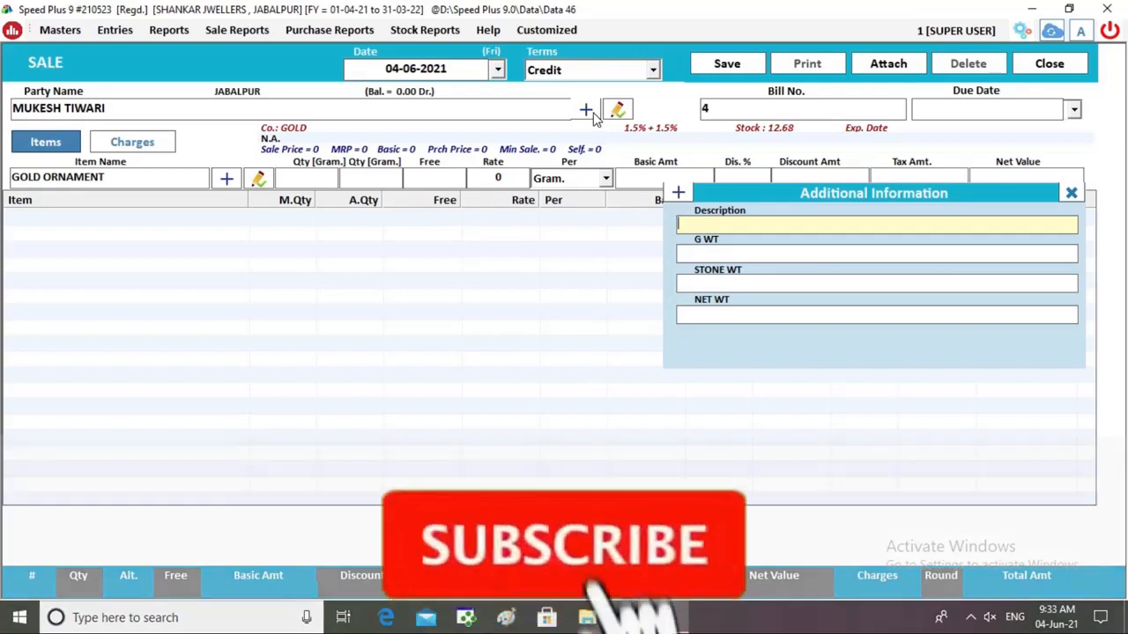
# Describe it as GENTS RING with gross weight 12.45 and stone weight 1.45, giving 11 g net.
pyautogui.write('GENTS ')
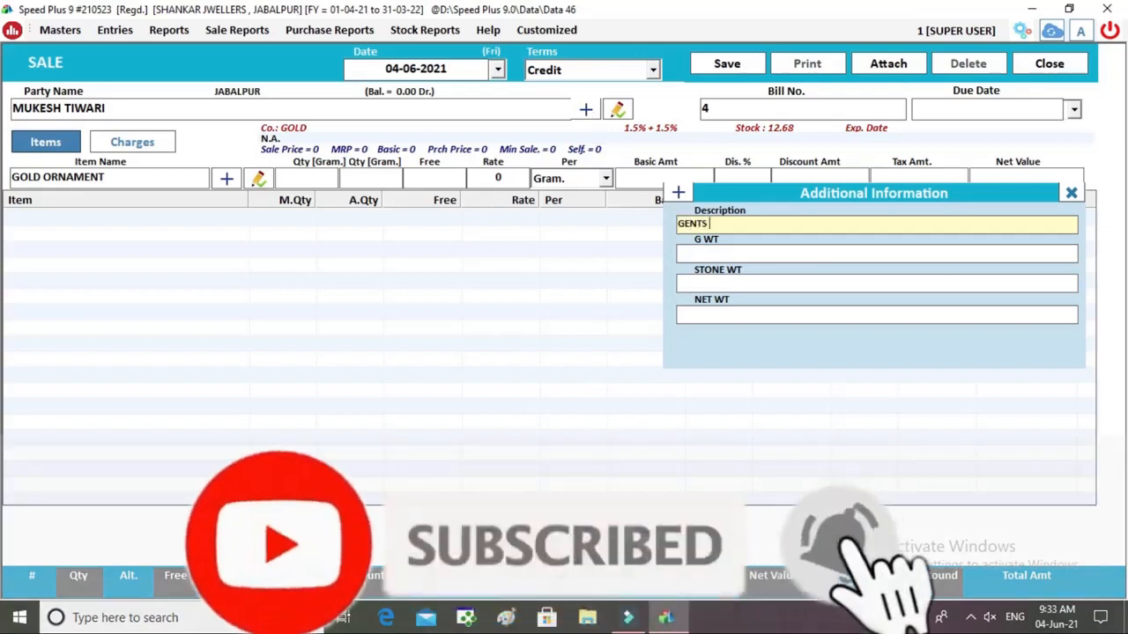
pyautogui.write('RING')
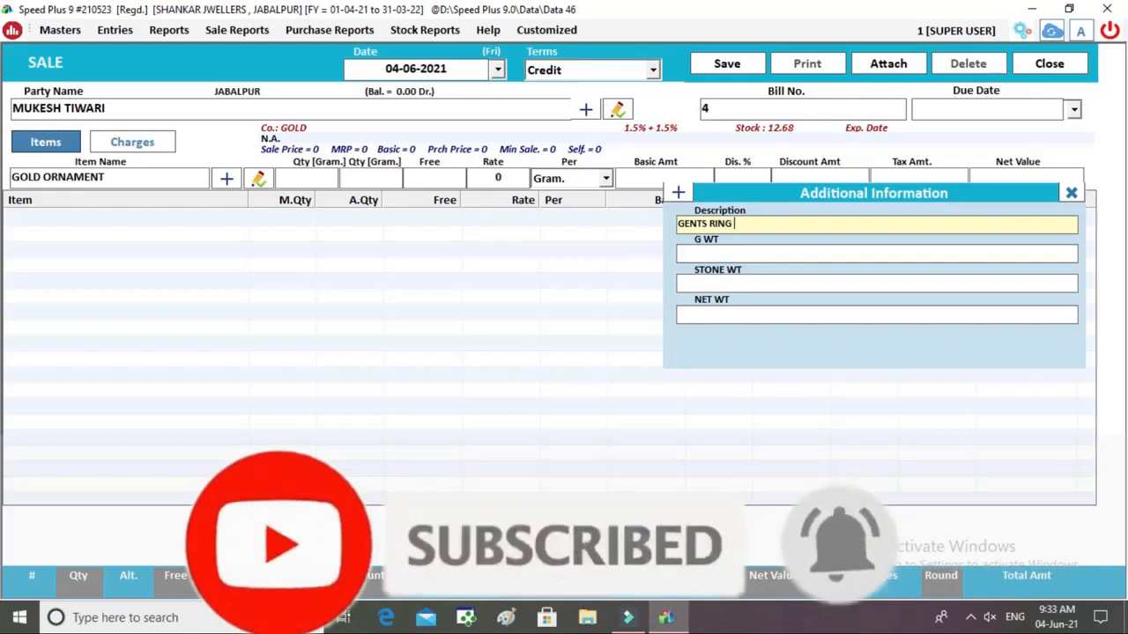
pyautogui.press('Return')
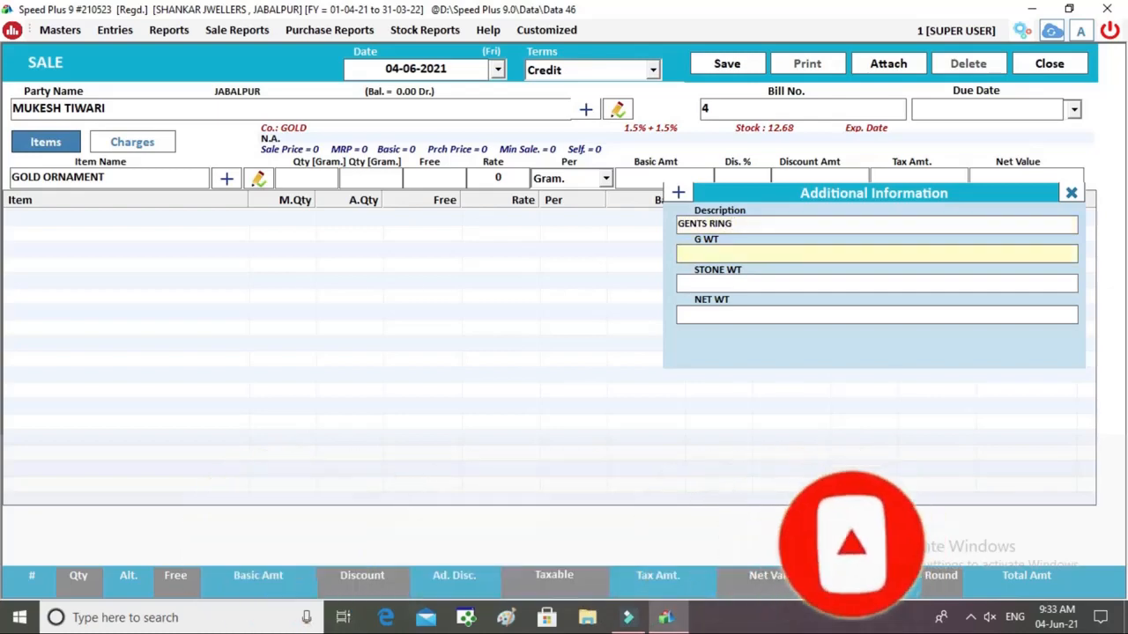
pyautogui.write('12.4')
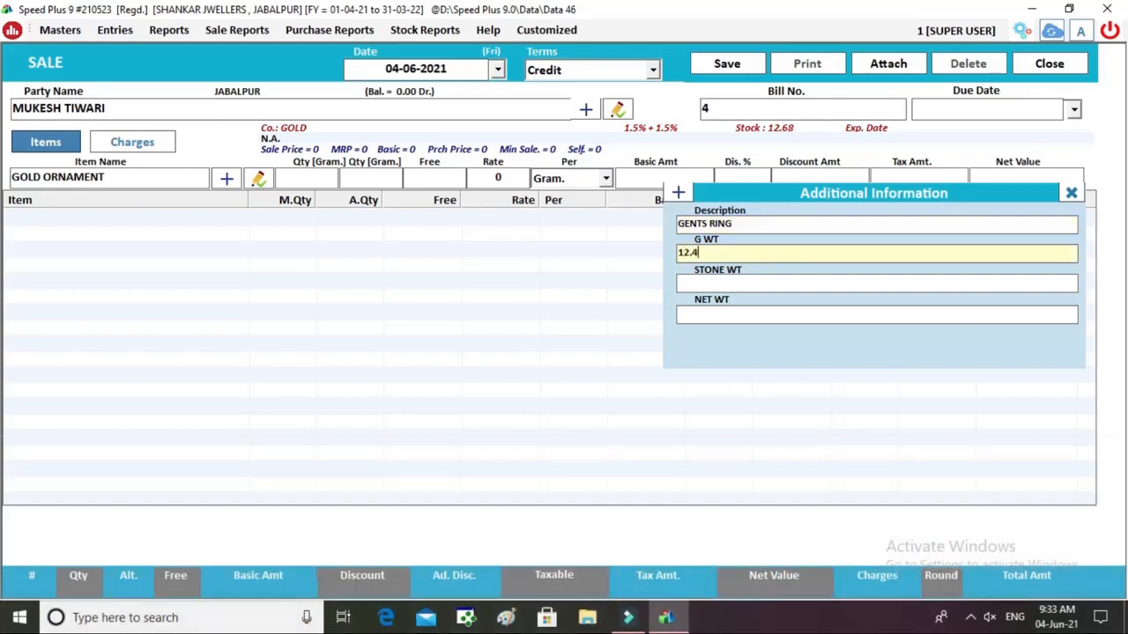
pyautogui.write('5')
pyautogui.press('Return')
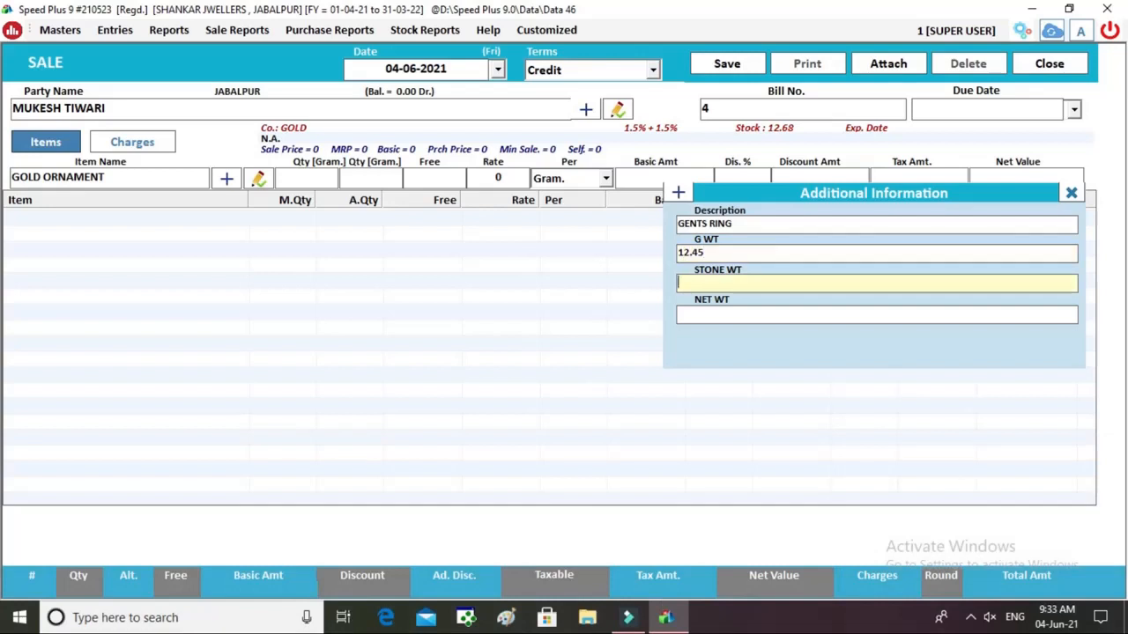
pyautogui.write('1.45')
pyautogui.press('Return')
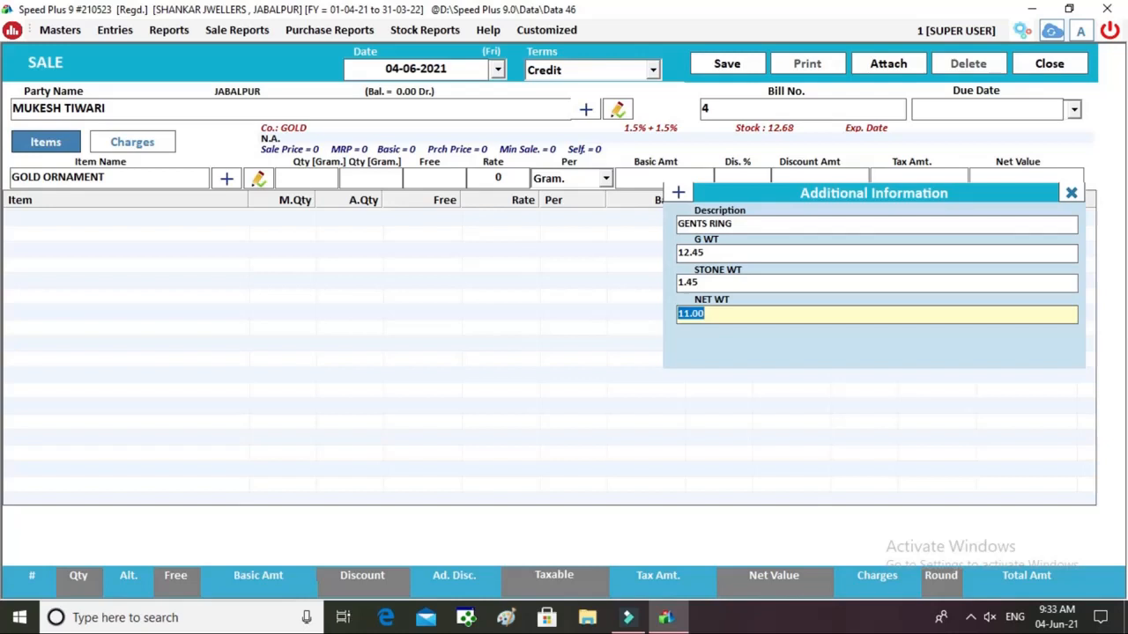
pyautogui.press('Return')
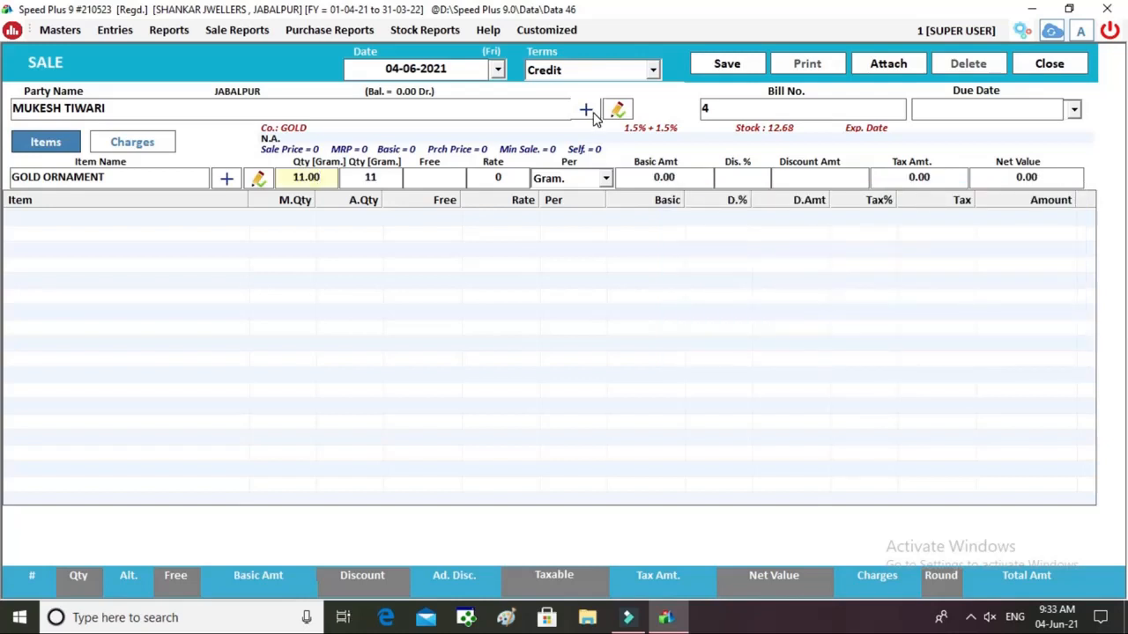
# Set the rate to 4800 per gram with no discount, for a 54384.00 net value.
pyautogui.press('Return')
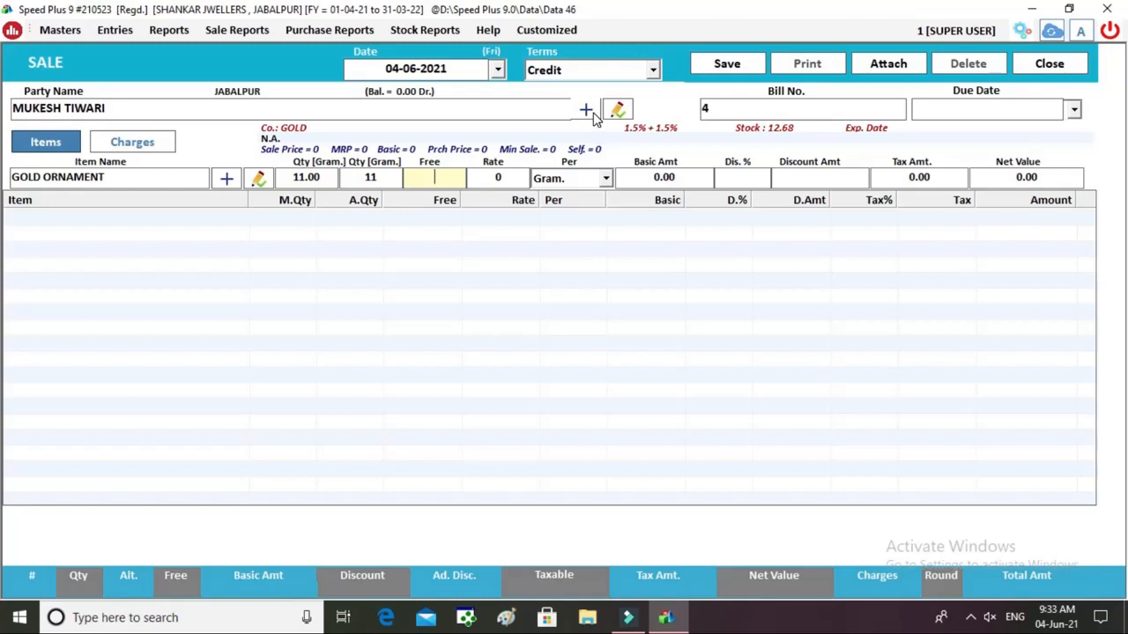
pyautogui.press('Return')
pyautogui.write('4800')
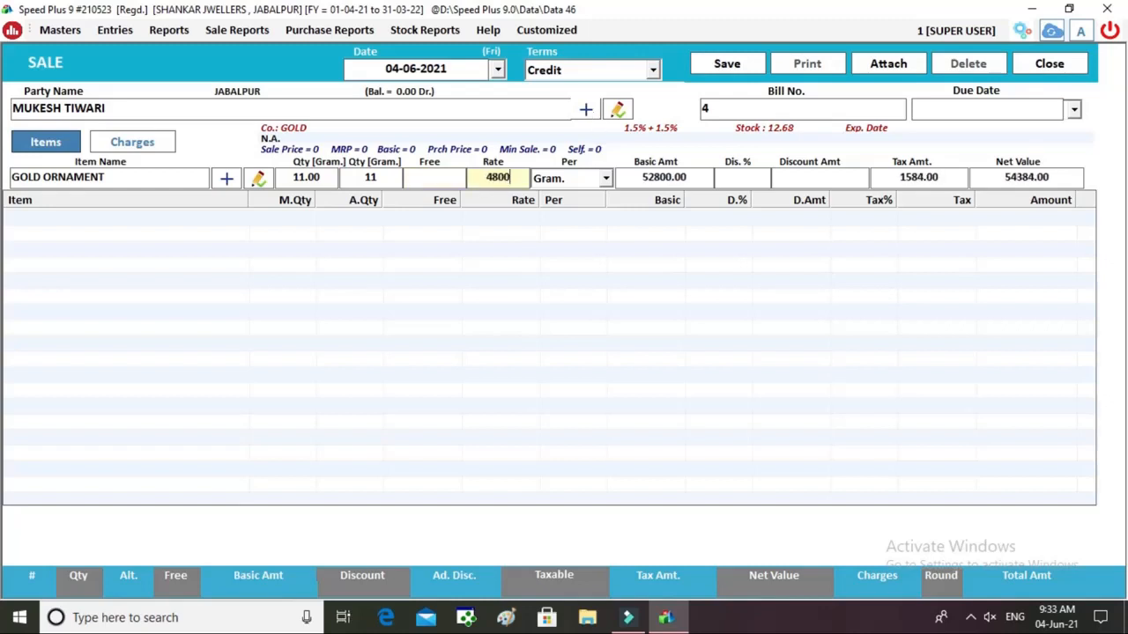
pyautogui.press('Return')
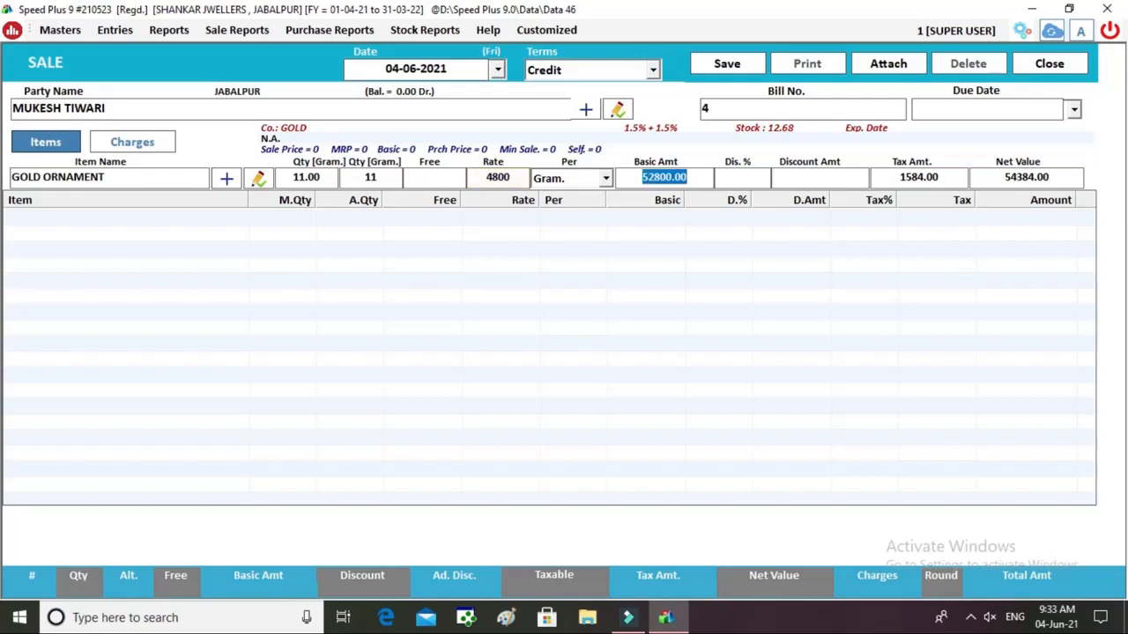
pyautogui.press('Return')
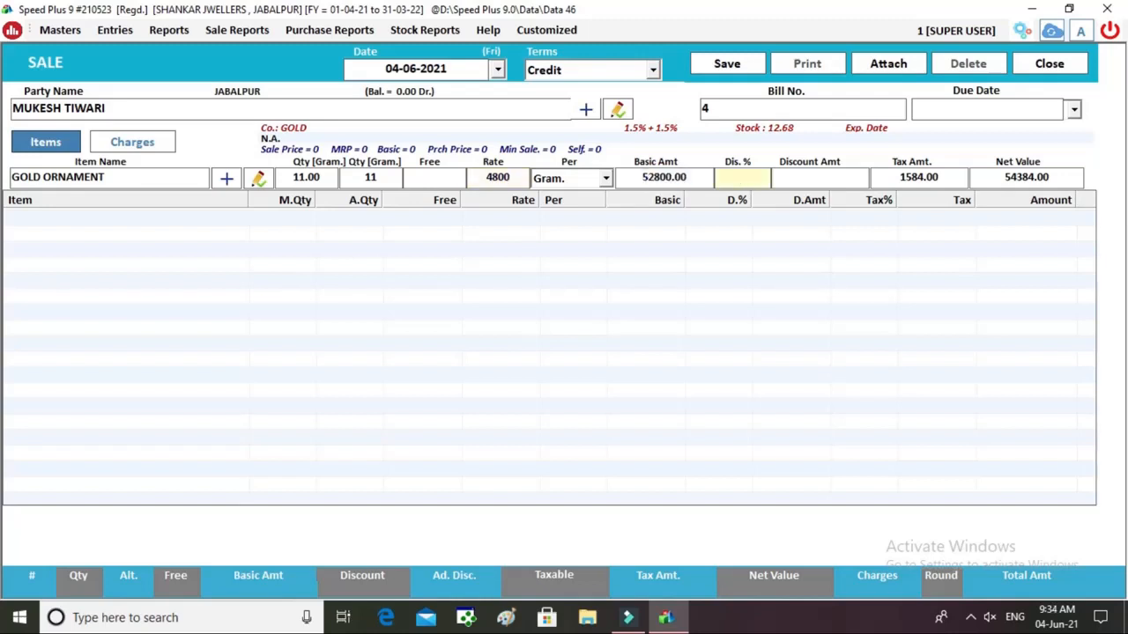
pyautogui.press('Return')
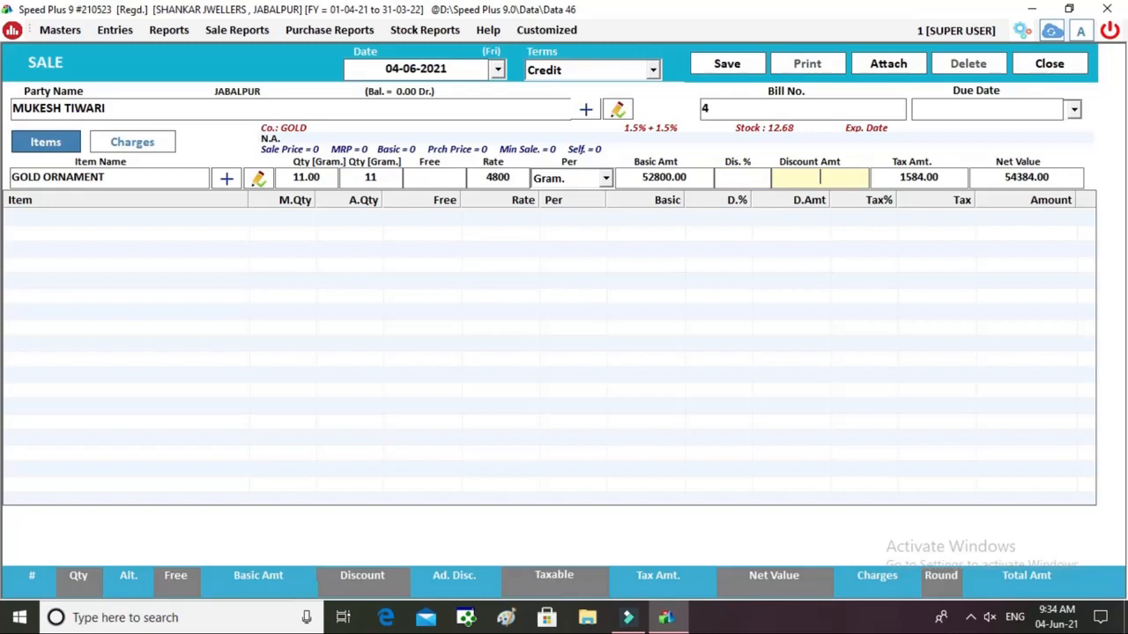
pyautogui.press('Return')
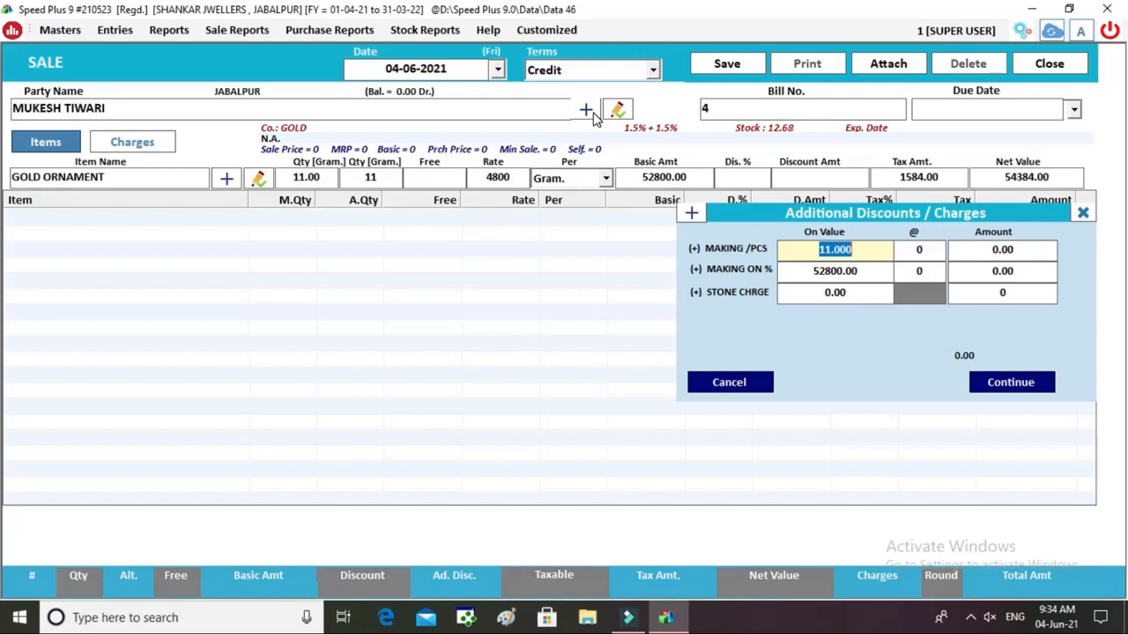
# Leave the percentage making charge empty and add a 300-per-piece making charge of 3300, bringing the line to 57783.00.
pyautogui.press('Return')
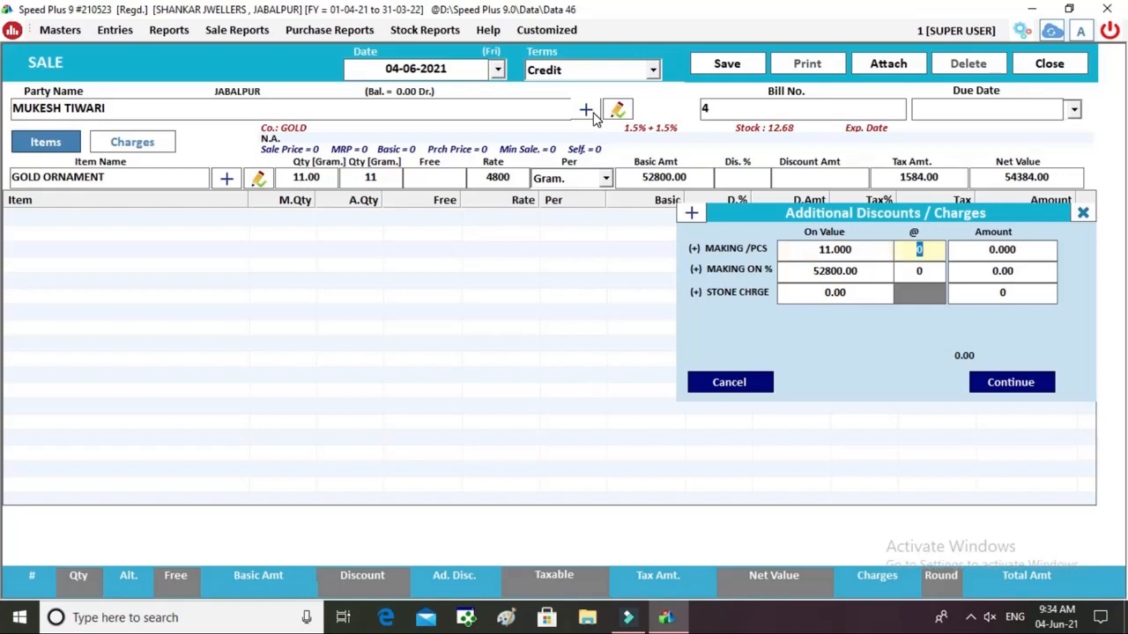
pyautogui.write('300')
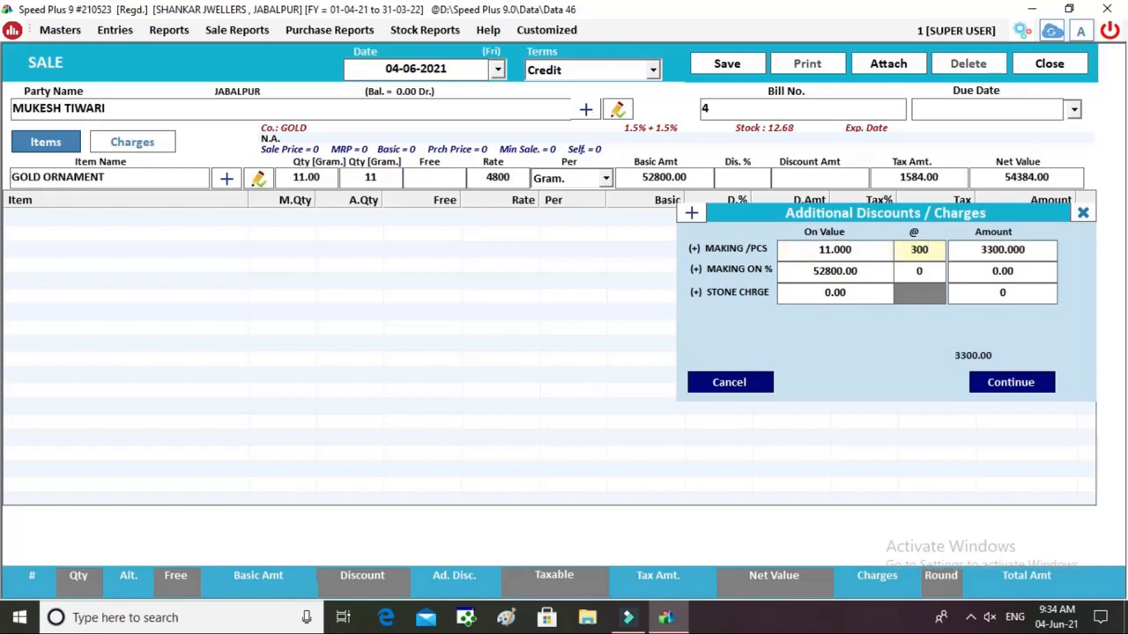
pyautogui.press('BackSpace')
pyautogui.press('BackSpace')
pyautogui.press('BackSpace')
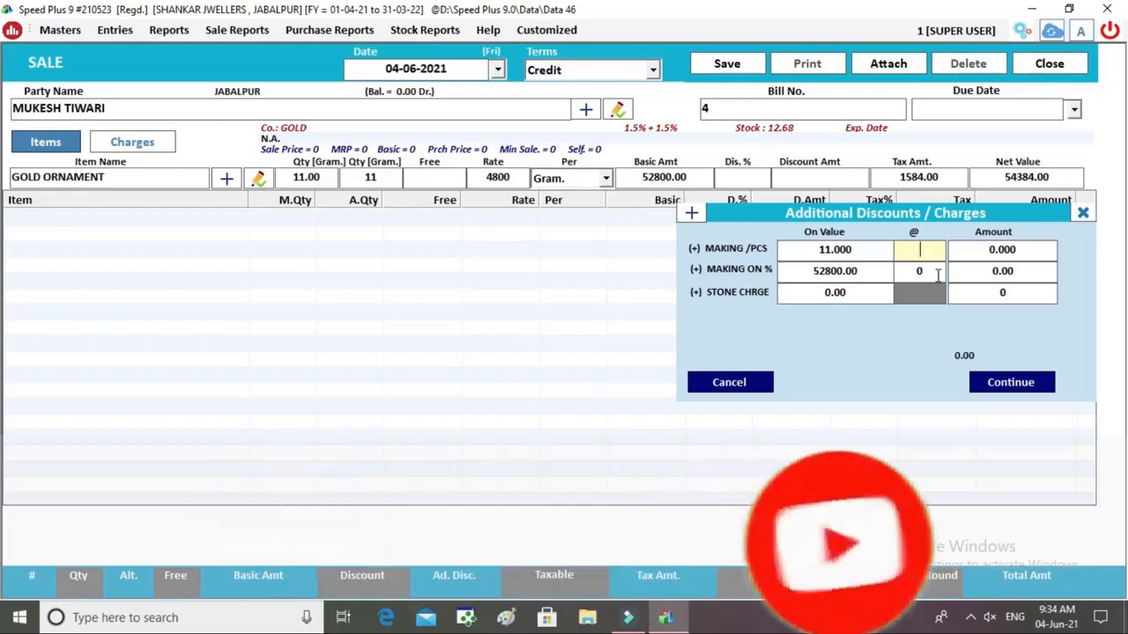
pyautogui.press('Return')
pyautogui.press('Return')
pyautogui.press('Return')
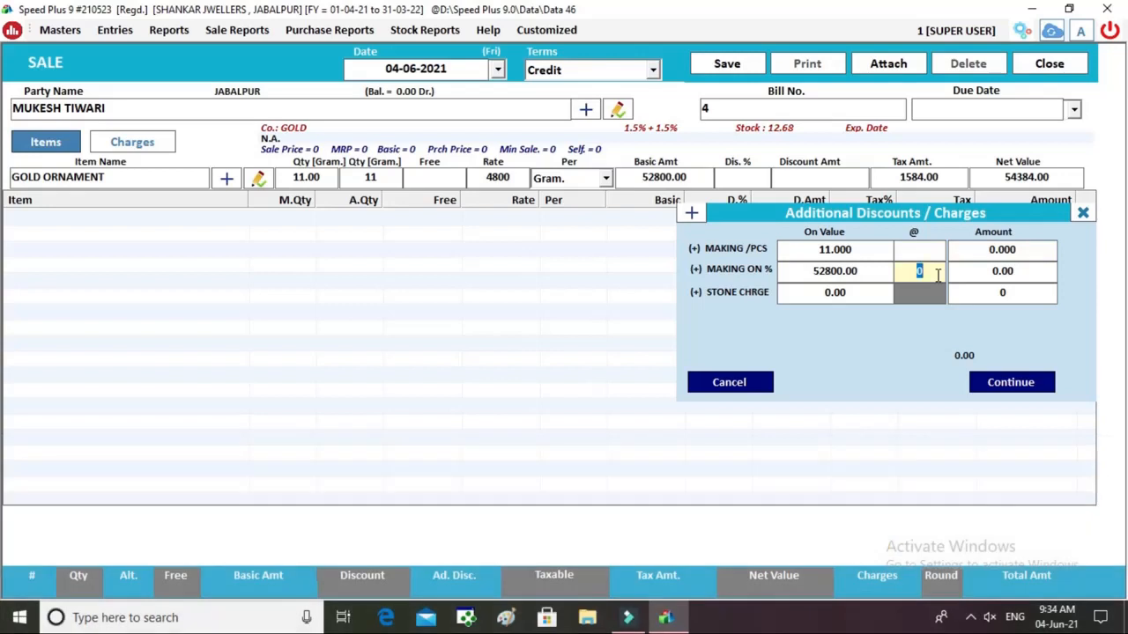
pyautogui.write('3')
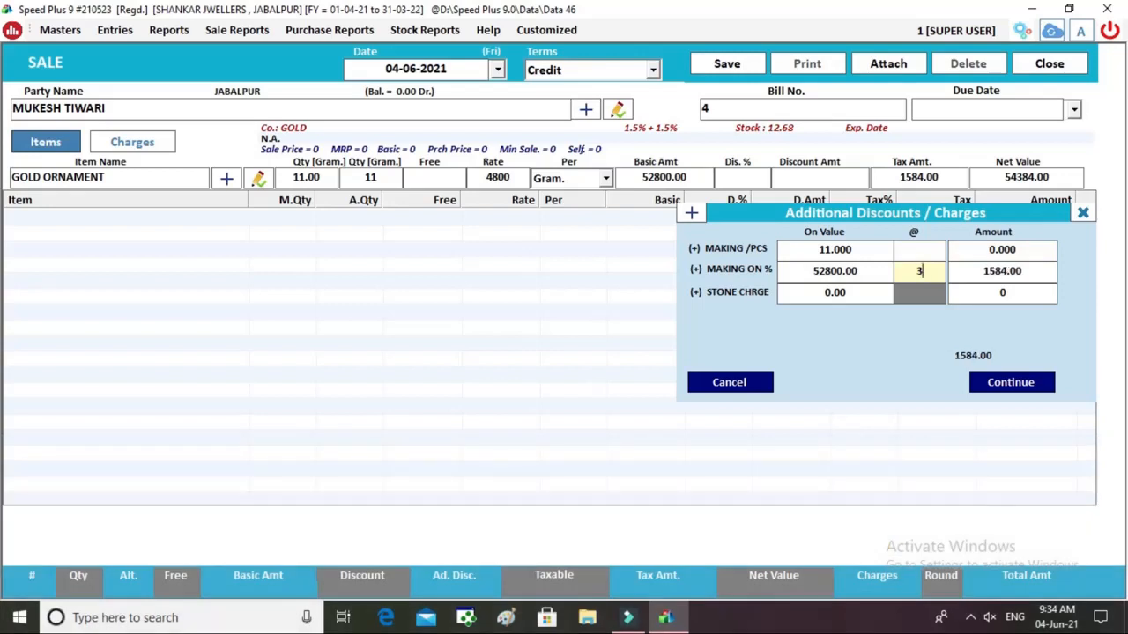
pyautogui.press('BackSpace')
pyautogui.click(939, 253)
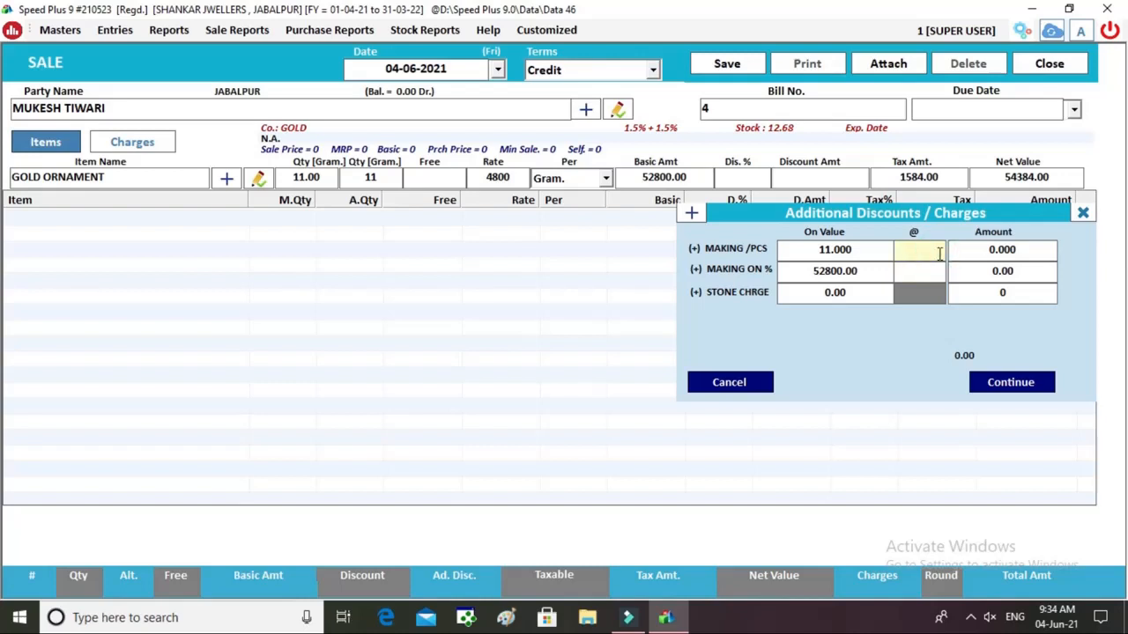
pyautogui.write('300')
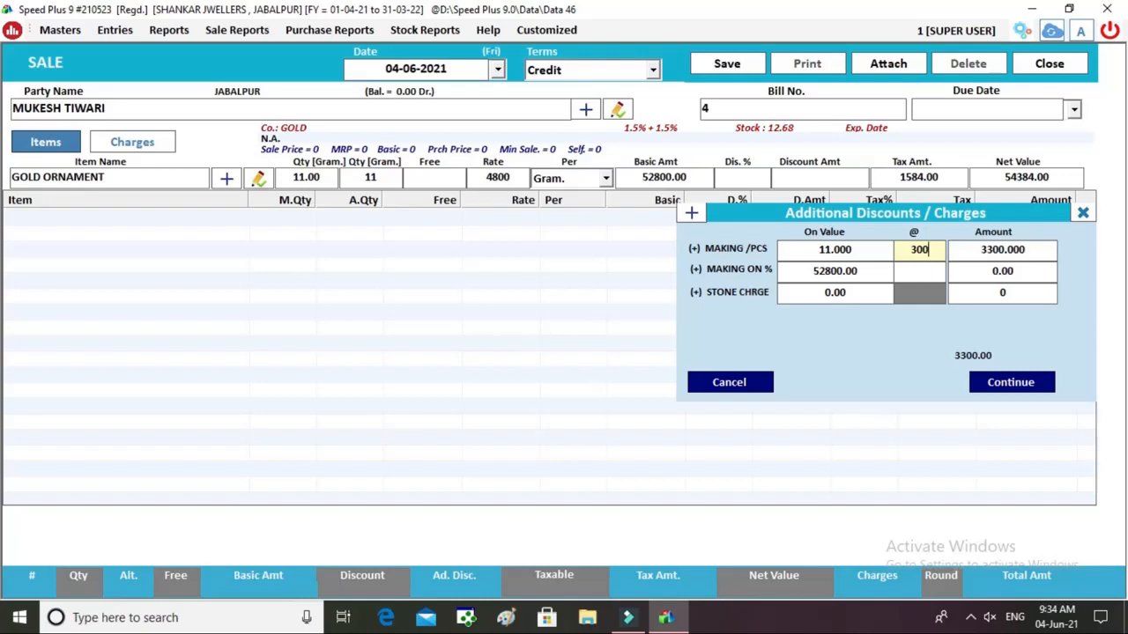
pyautogui.press('Return')
pyautogui.press('Return')
pyautogui.press('Return')
pyautogui.press('Return')
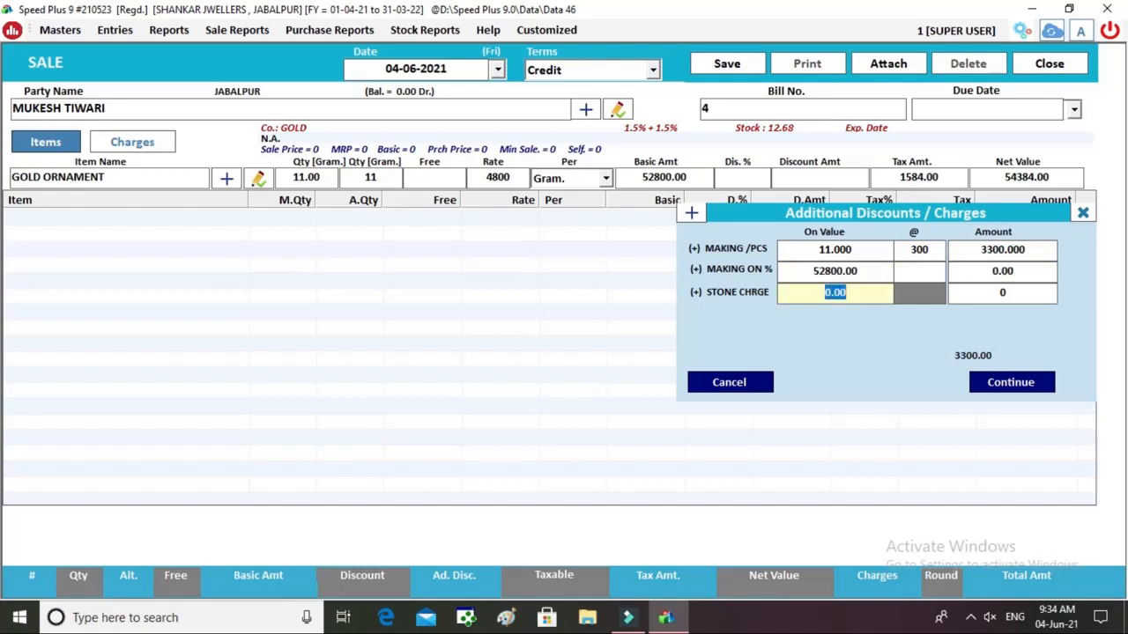
pyautogui.press('Return')
pyautogui.press('Return')
pyautogui.press('Return')
pyautogui.press('Return')
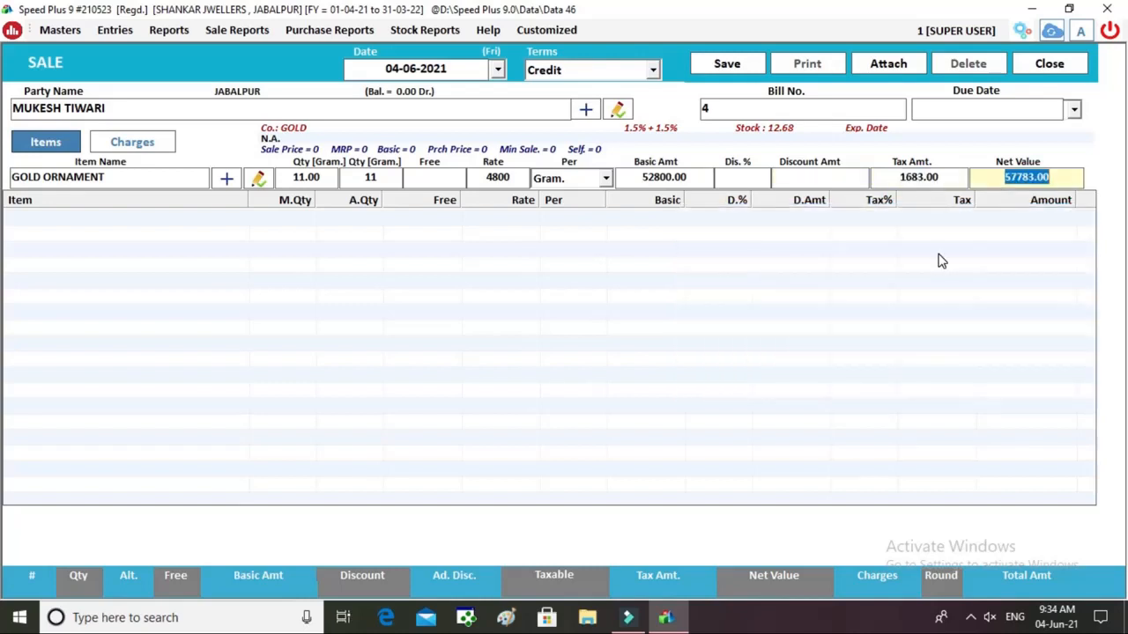
pyautogui.press('Return')
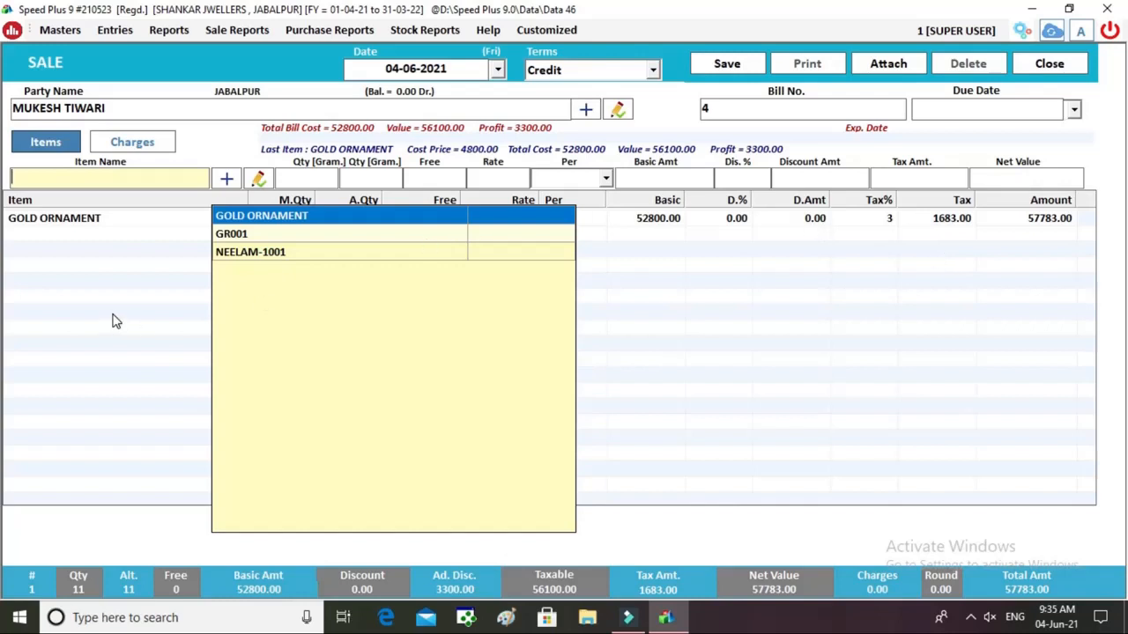
pyautogui.click(85, 296)
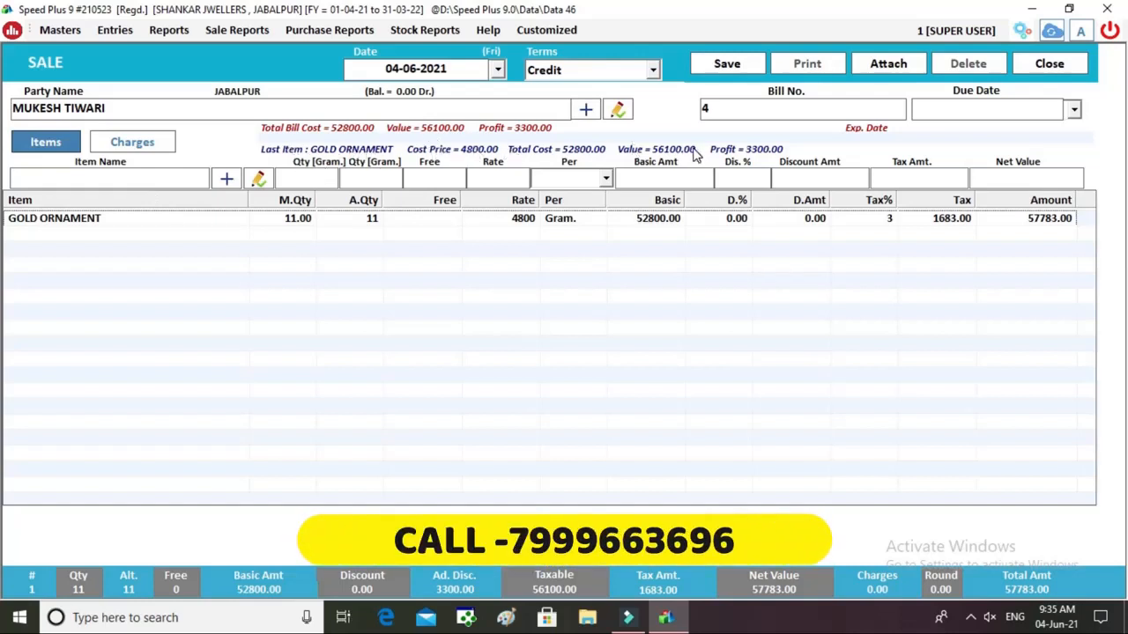
# Choose OLD GOLD LESS as an other charge on the bill.
pyautogui.click(141, 148)
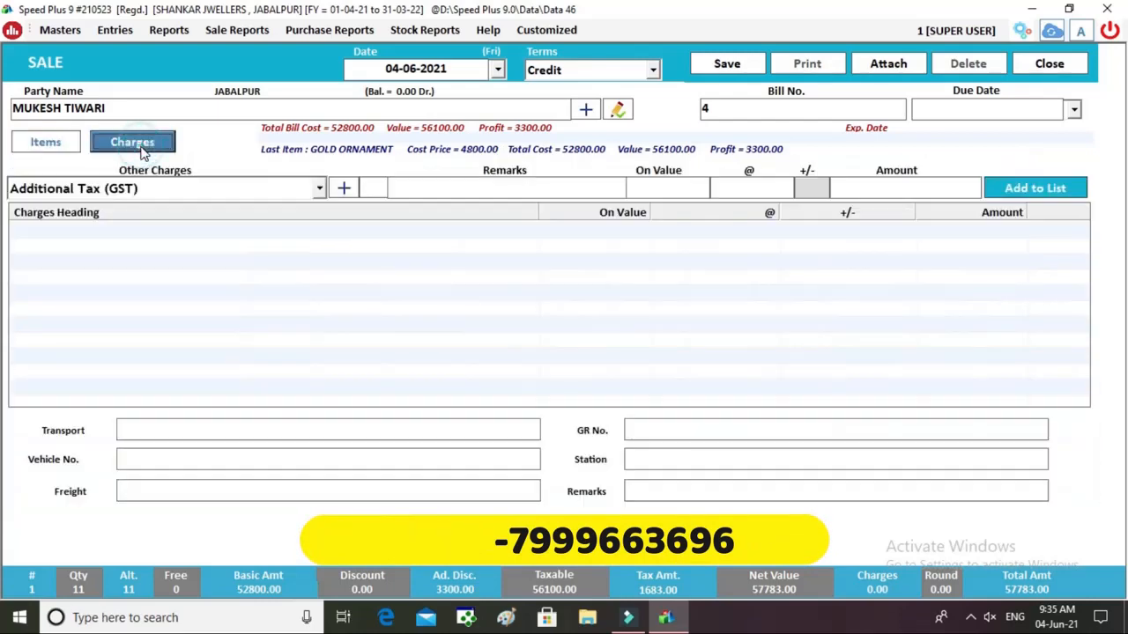
pyautogui.click(133, 196)
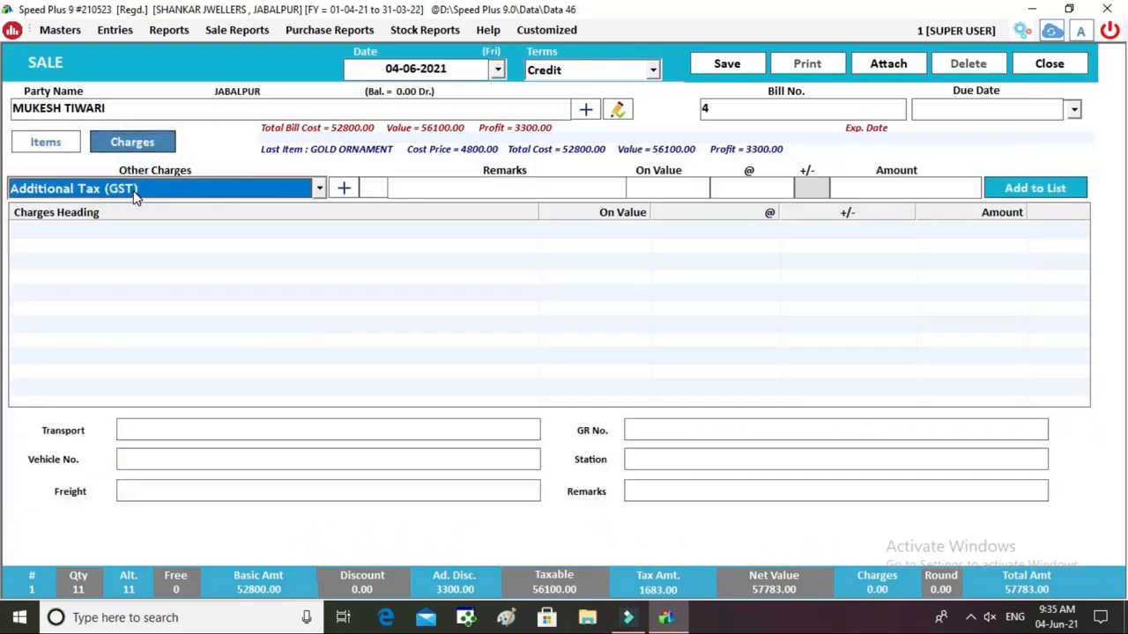
pyautogui.click(134, 195)
pyautogui.press('o')
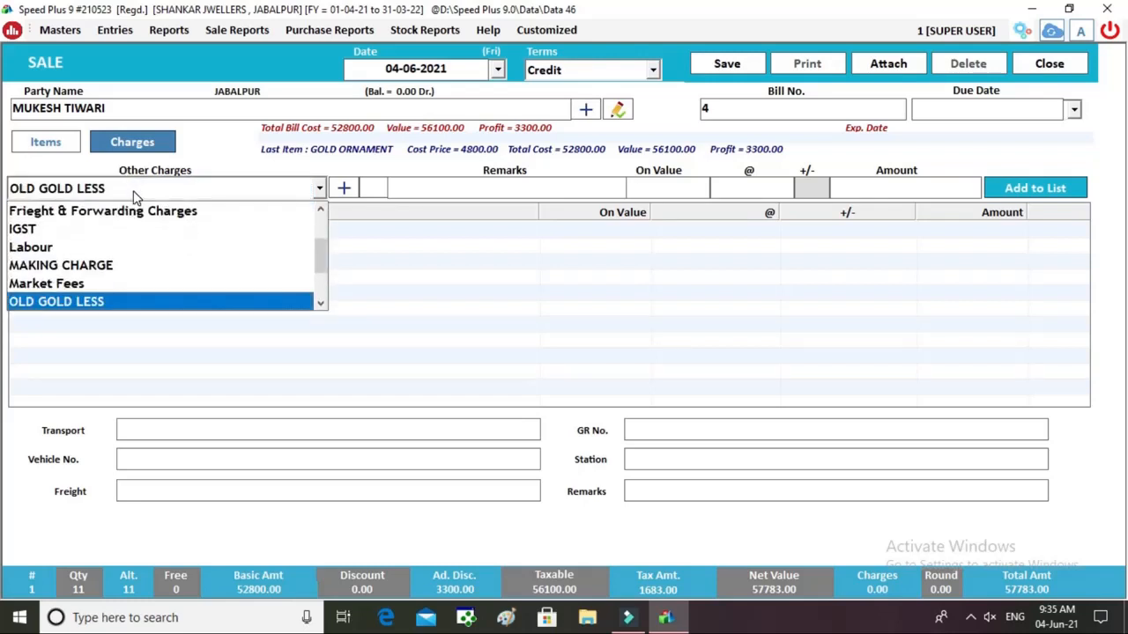
pyautogui.press('Return')
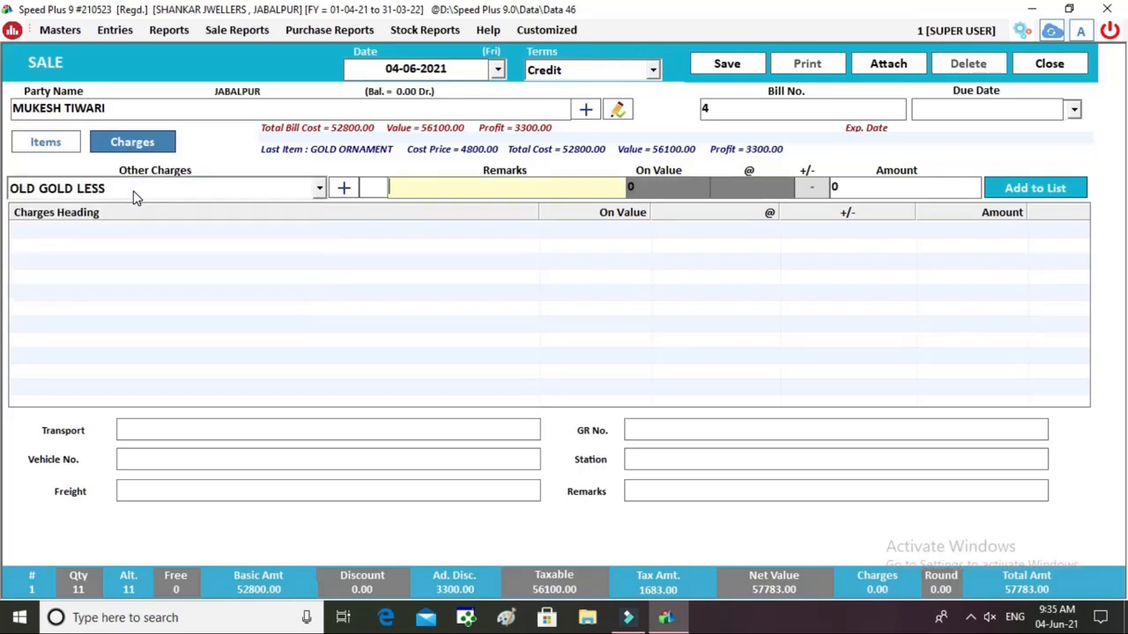
# Enter 2000 as the old gold deduction and add it to the charges list.
pyautogui.press('Return')
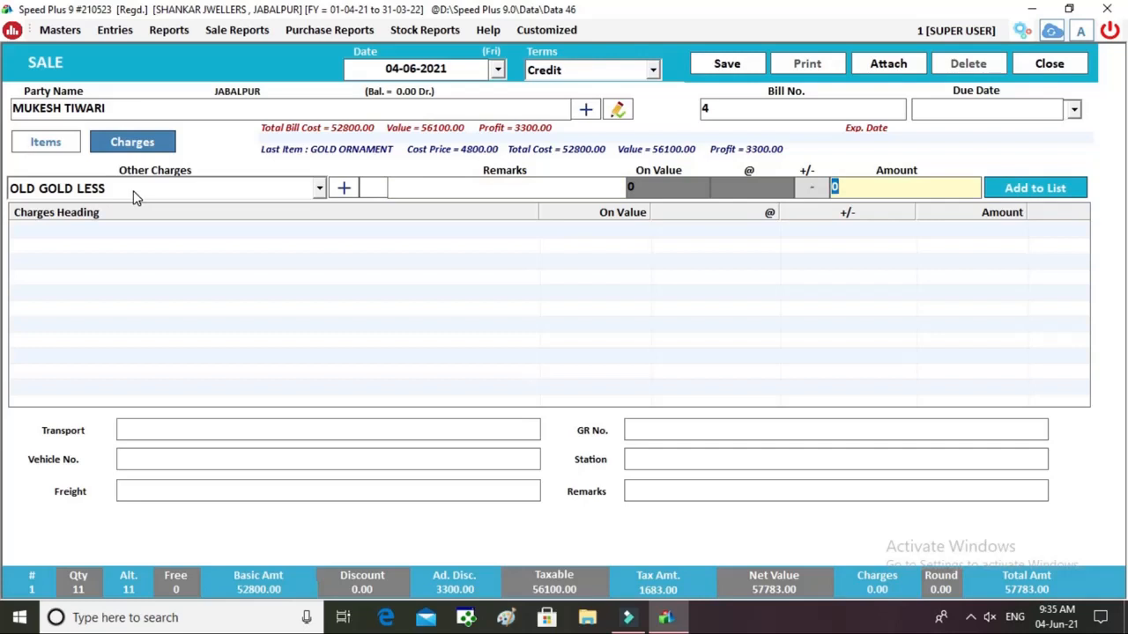
pyautogui.write('4')
pyautogui.write('000')
pyautogui.press('BackSpace')
pyautogui.press('BackSpace')
pyautogui.press('BackSpace')
pyautogui.press('BackSpace')
pyautogui.write('20000')
pyautogui.press('Tab')
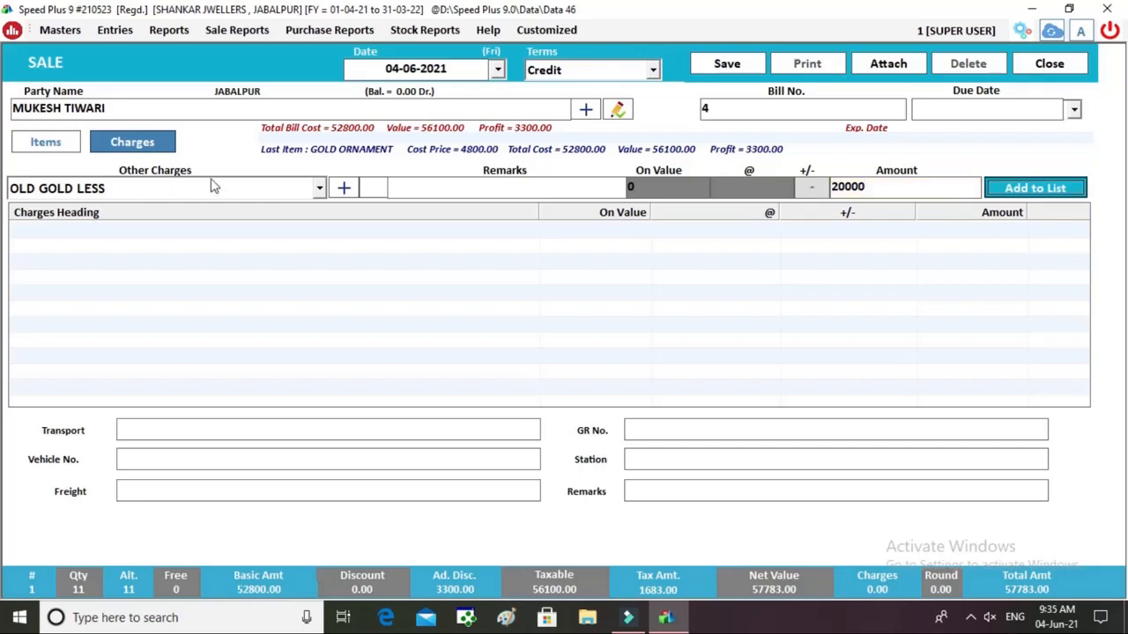
pyautogui.click(921, 188)
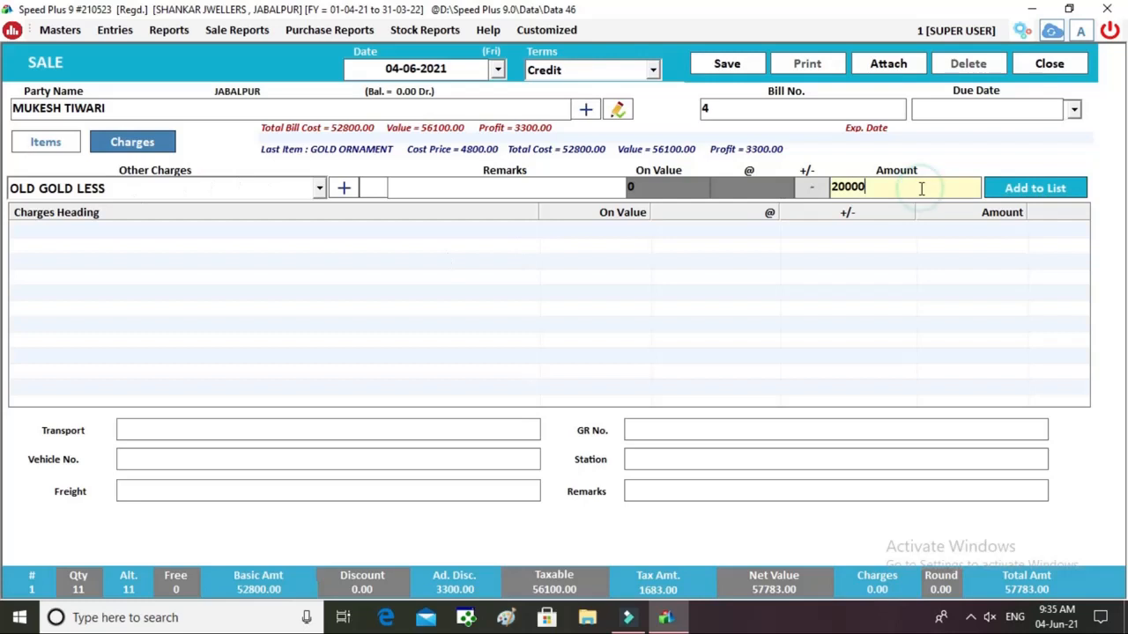
pyautogui.press('BackSpace')
pyautogui.press('Tab')
pyautogui.press('Return')
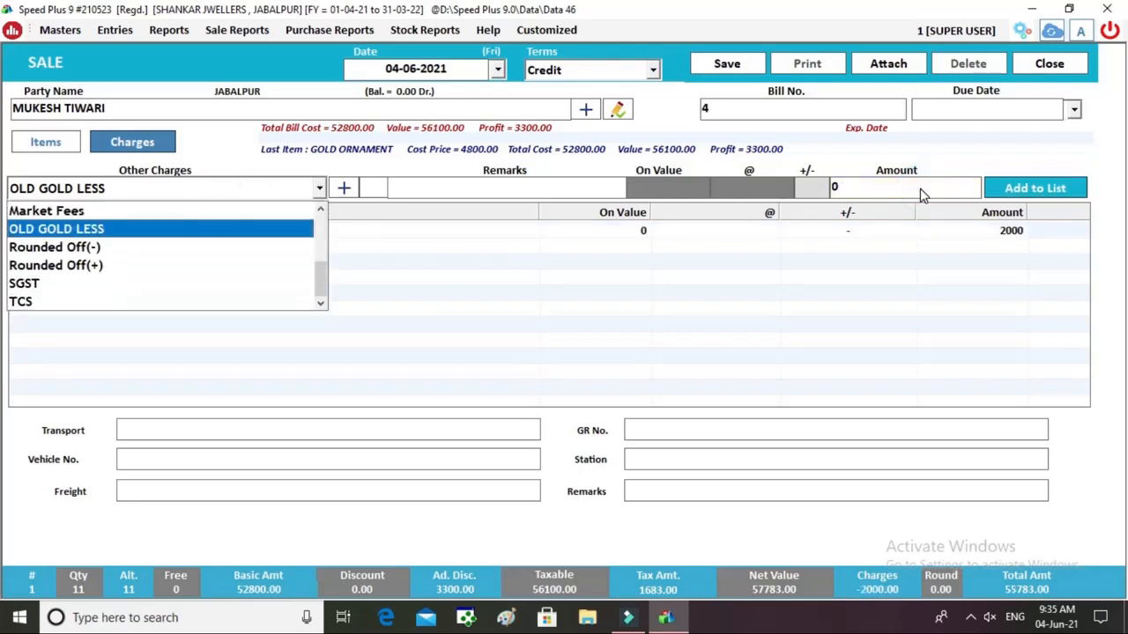
pyautogui.click(692, 492)
pyautogui.click(692, 490)
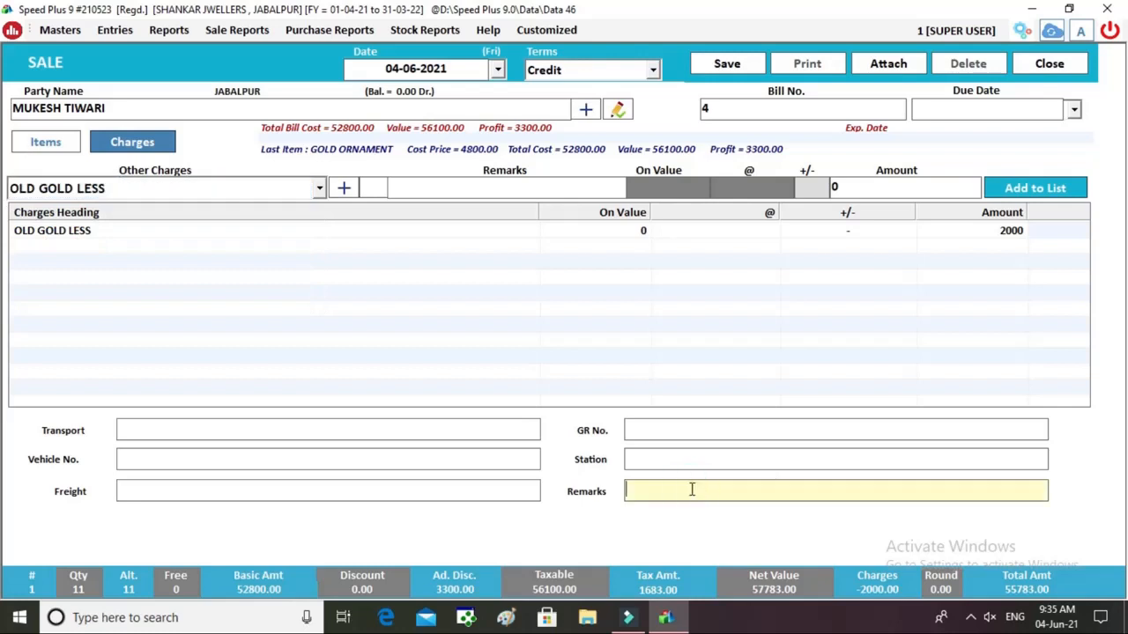
# Write the remark 'OLD GOLD WT .3 MILI GRAM' and save sale bill 4.
pyautogui.write('OLD GOLD WT 1')
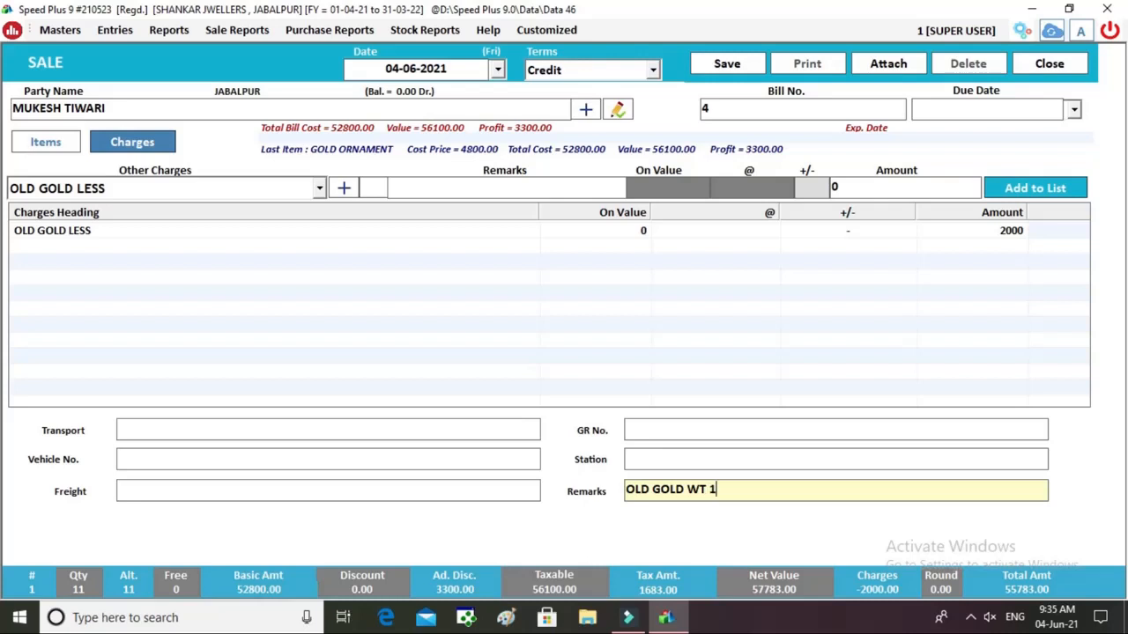
pyautogui.write('.1 GRAM')
pyautogui.press('Left')
pyautogui.press('Left')
pyautogui.press('Left')
pyautogui.press('Left')
pyautogui.press('Left')
pyautogui.press('BackSpace')
pyautogui.press('BackSpace')
pyautogui.press('BackSpace')
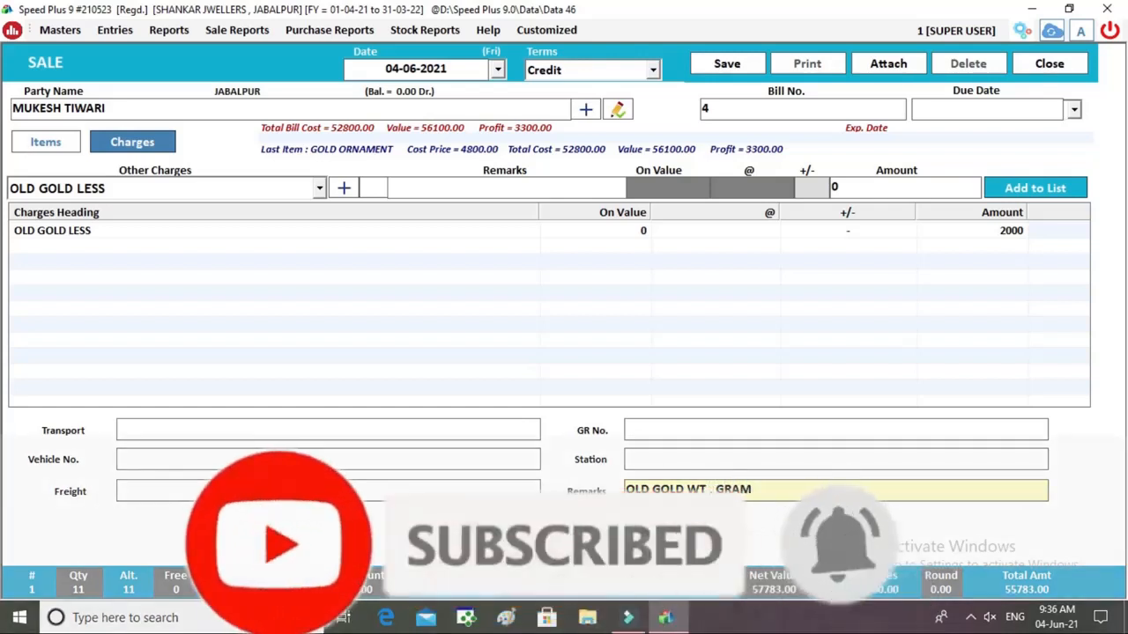
pyautogui.write('.3 M')
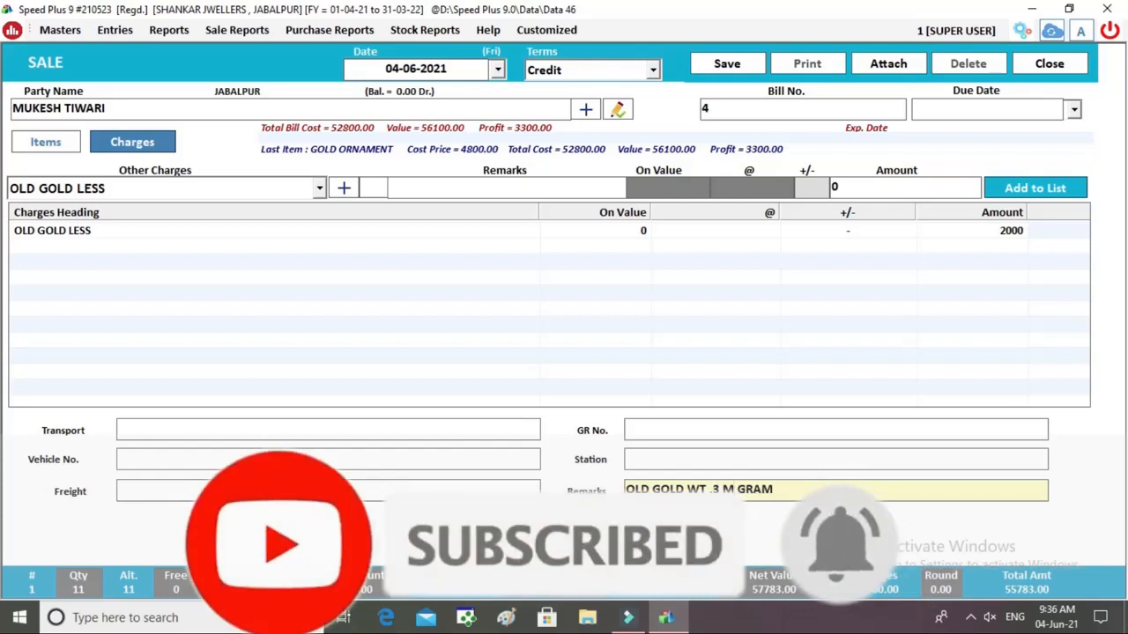
pyautogui.write('ILI')
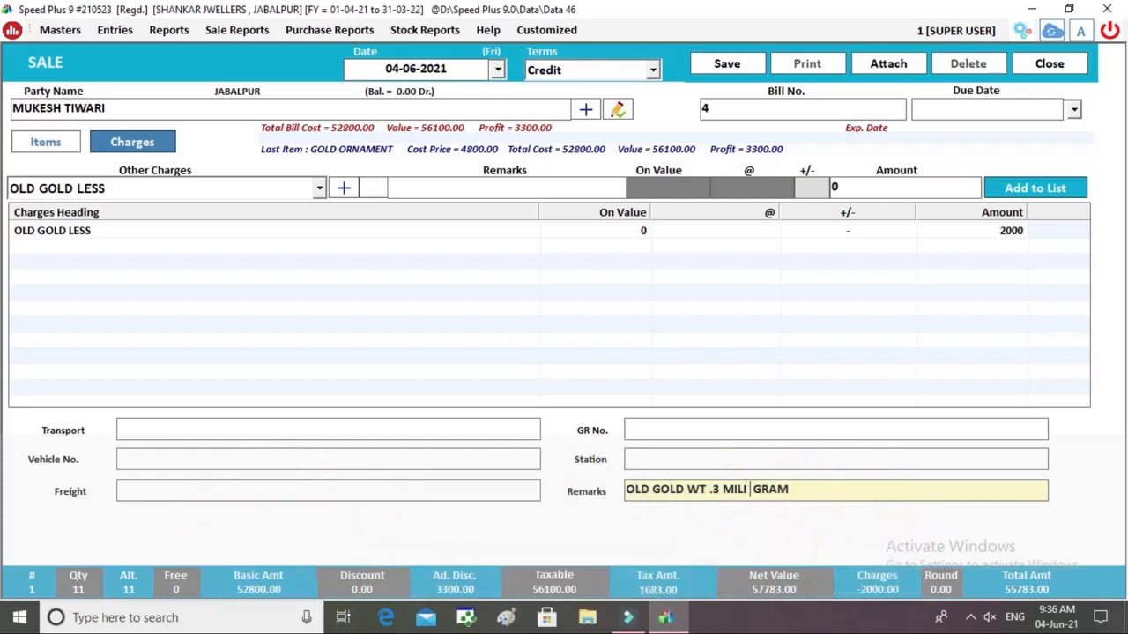
pyautogui.click(721, 67)
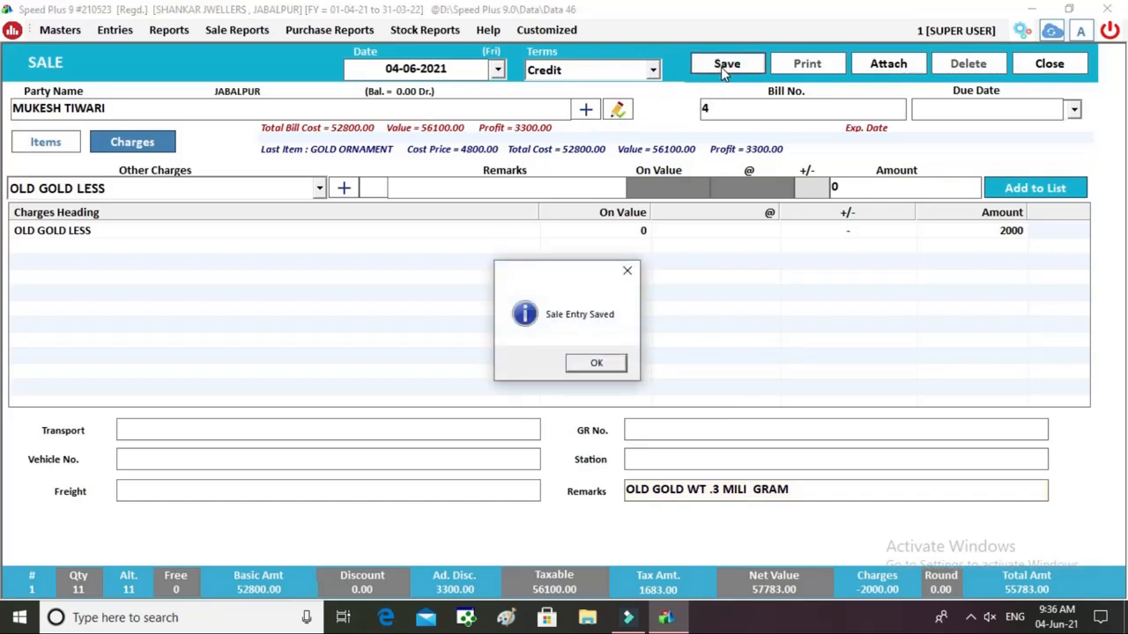
# Acknowledge the save and preview bill 4 in the JWELLERY BILL format.
pyautogui.press('Return')
pyautogui.press('Return')
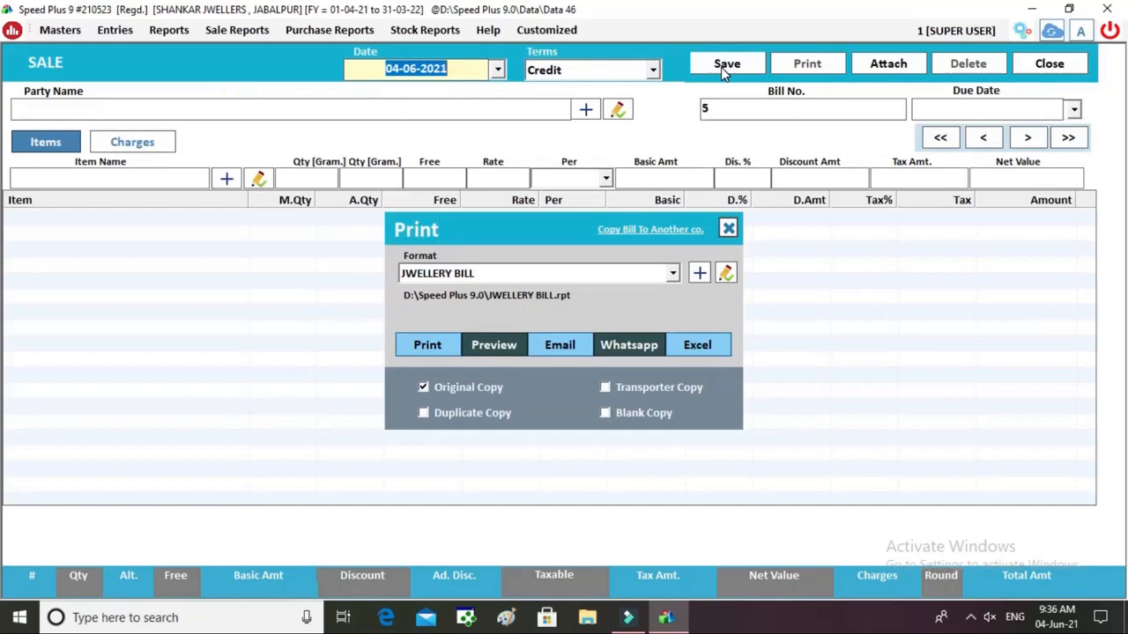
pyautogui.click(496, 345)
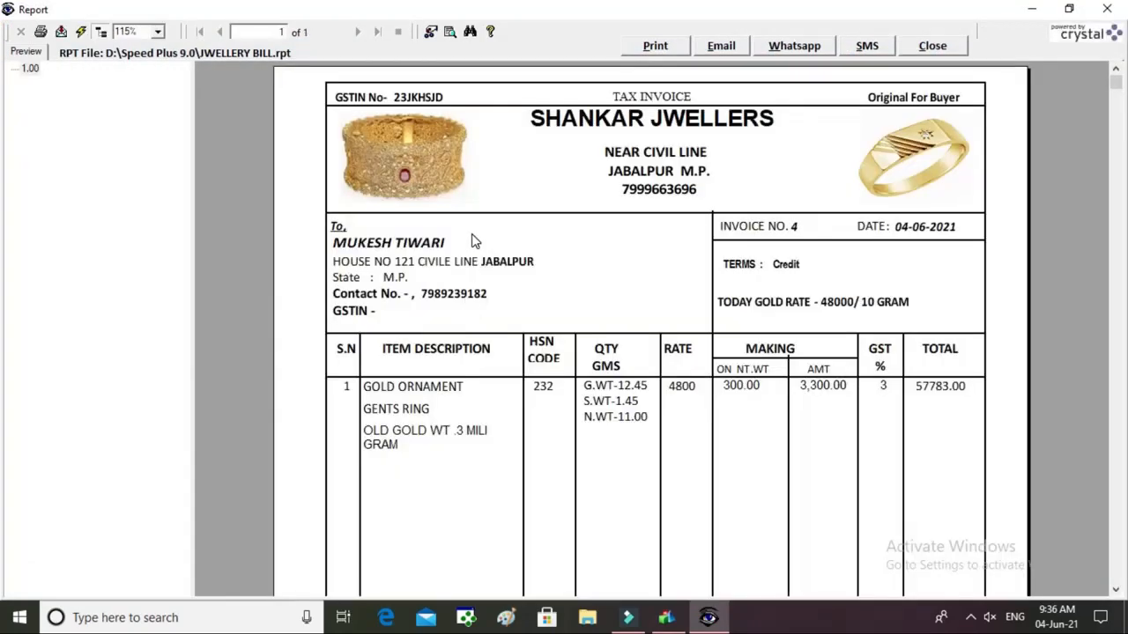
# Review the invoice's GSTIN, shop name, pictures, customer address, credit terms and gold rate.
pyautogui.click(407, 100)
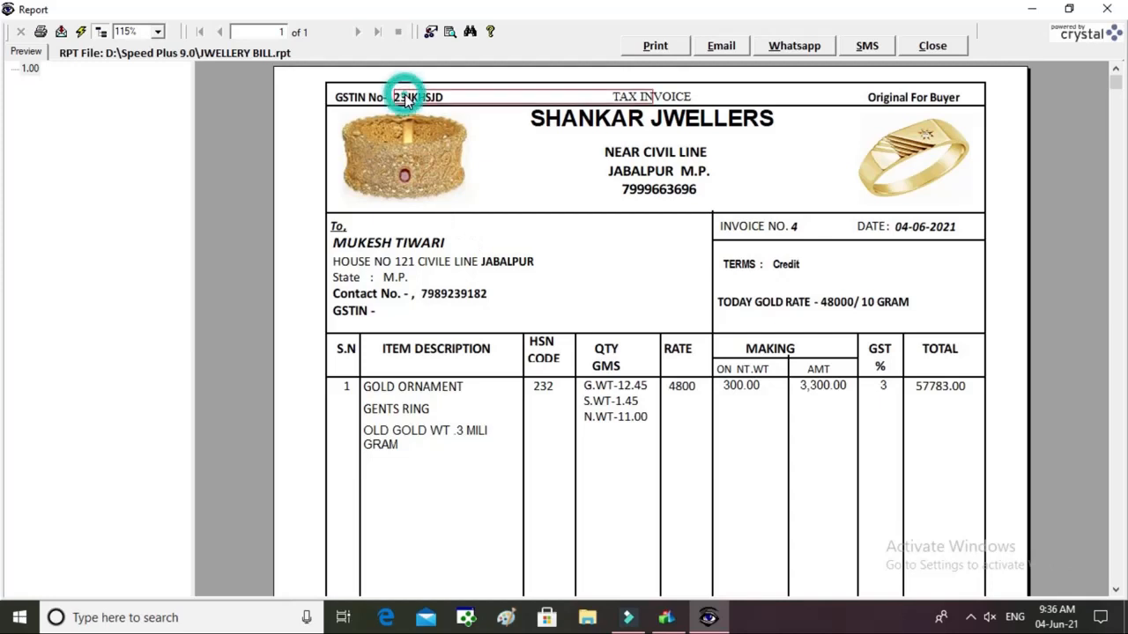
pyautogui.click(671, 96)
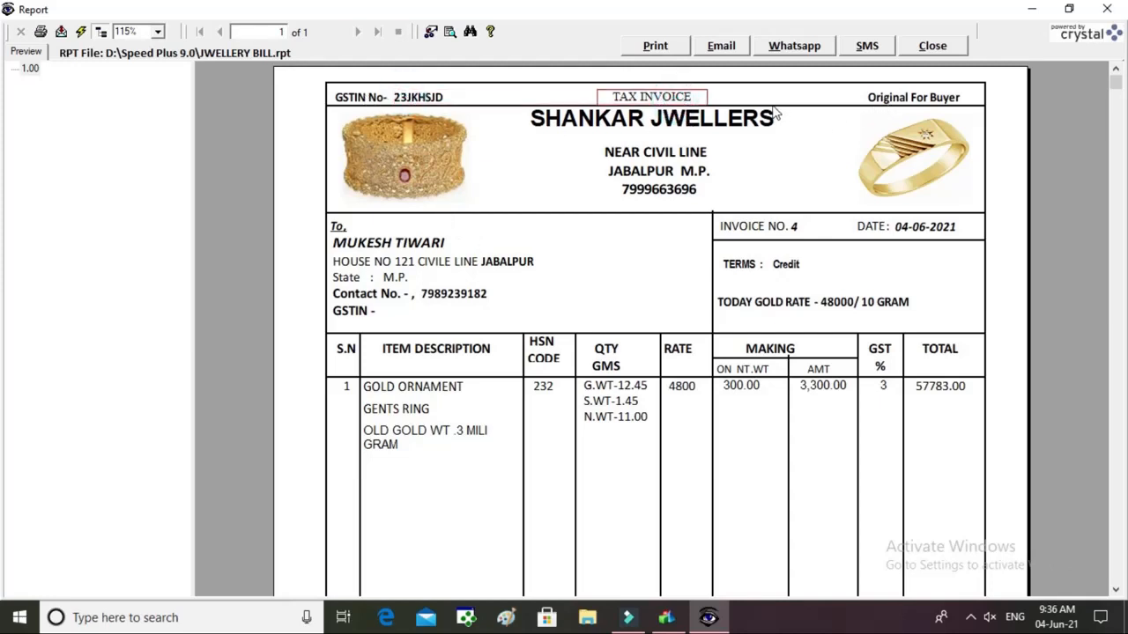
pyautogui.click(625, 124)
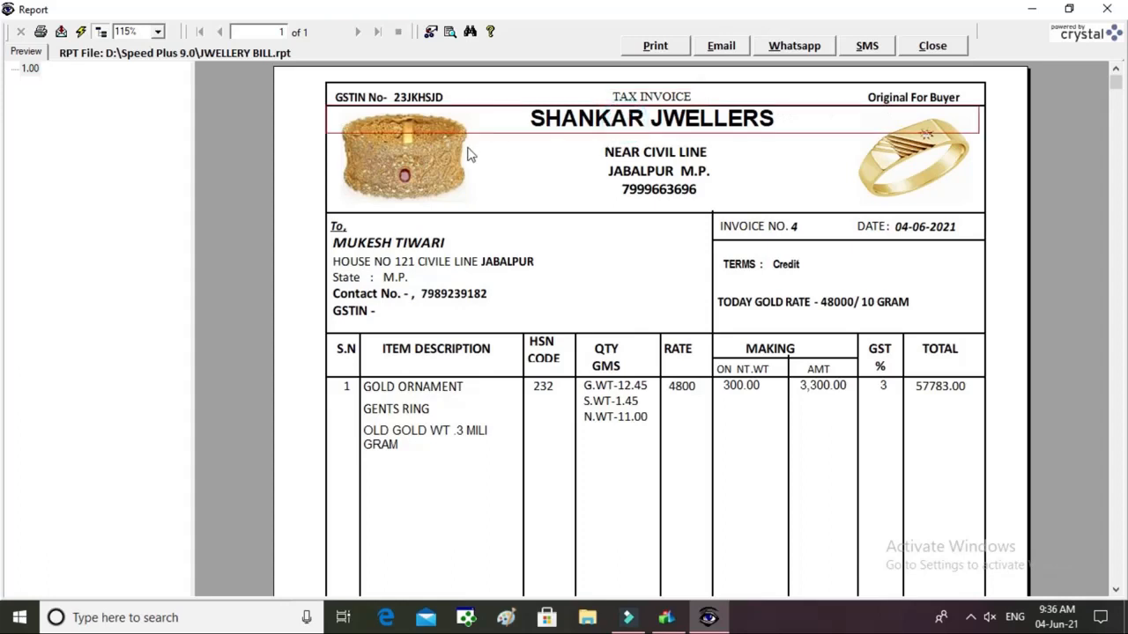
pyautogui.click(420, 157)
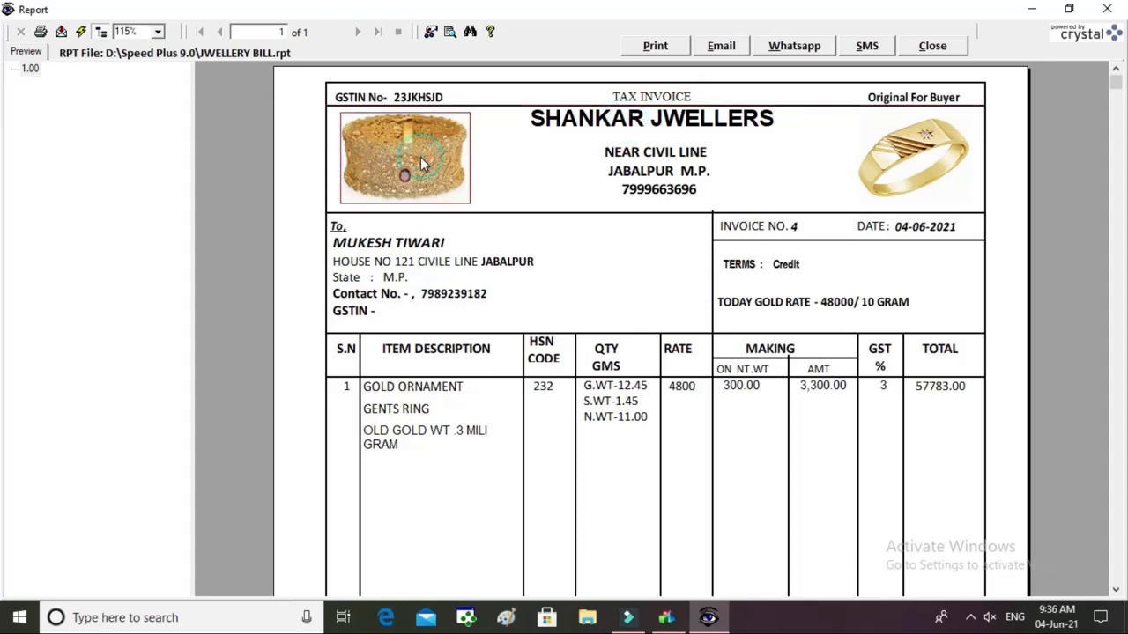
pyautogui.click(898, 148)
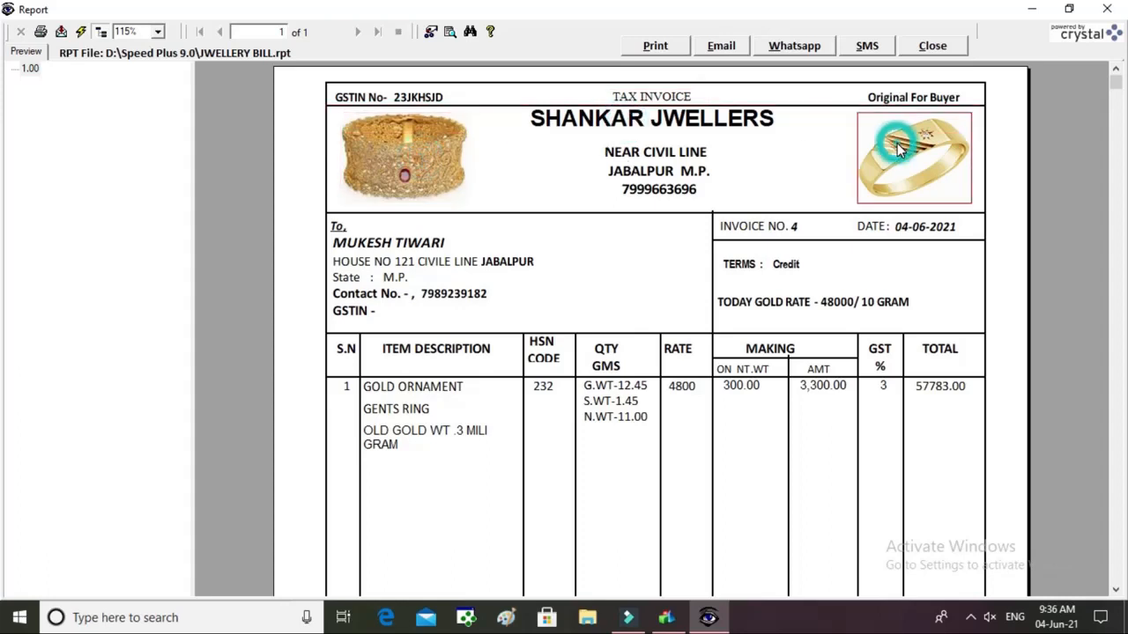
pyautogui.click(432, 284)
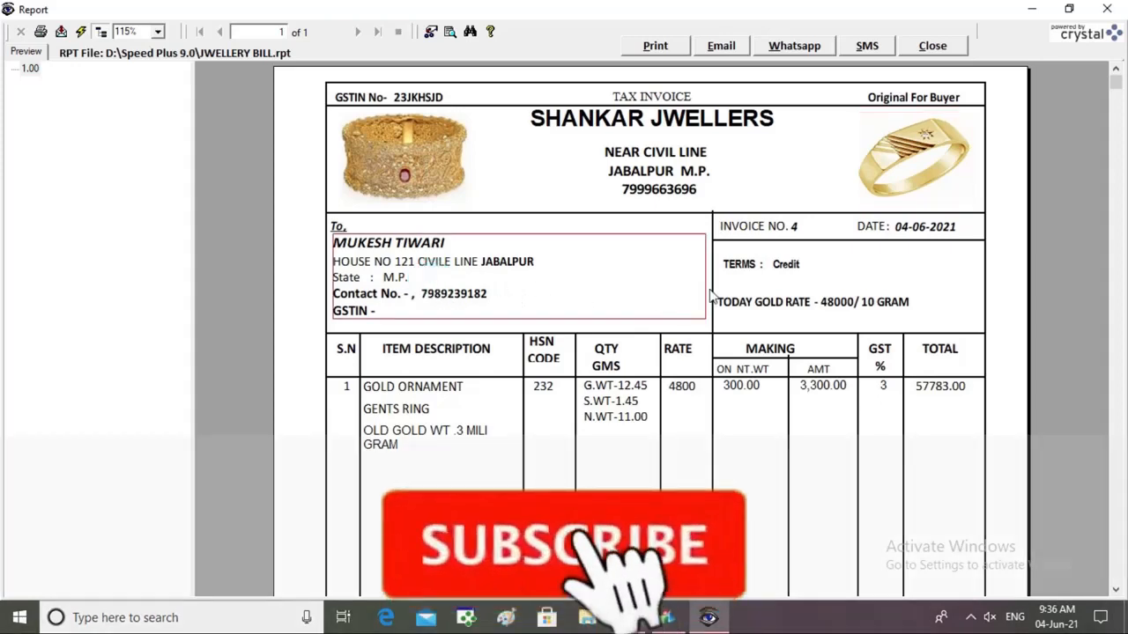
pyautogui.click(751, 268)
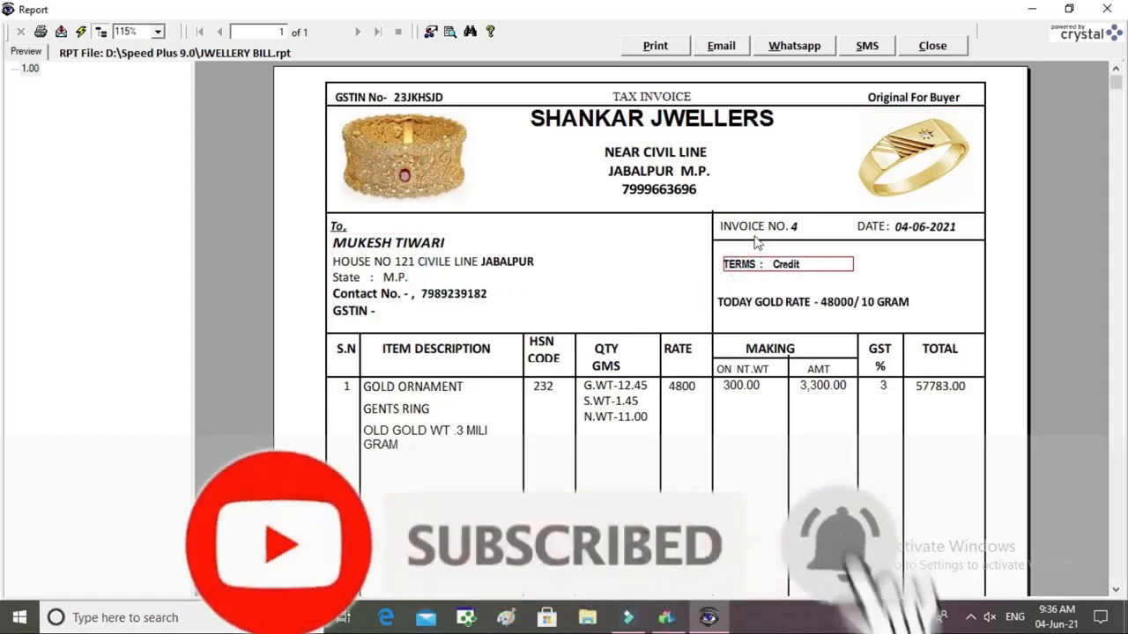
pyautogui.click(758, 237)
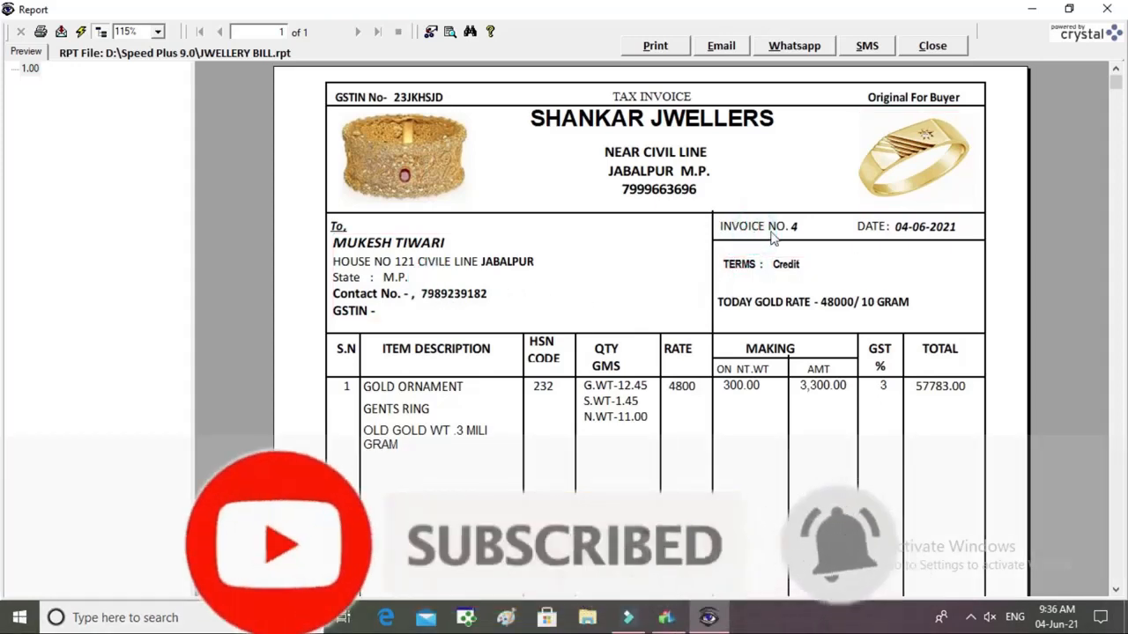
pyautogui.click(787, 310)
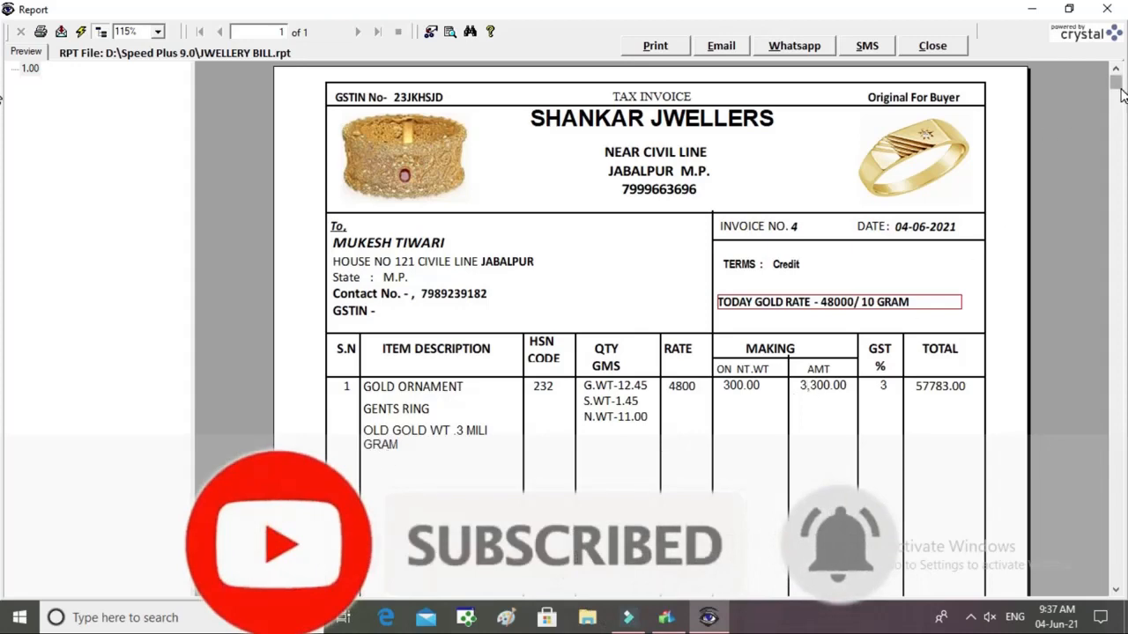
pyautogui.moveTo(1121, 93); pyautogui.dragTo(1123, 403)
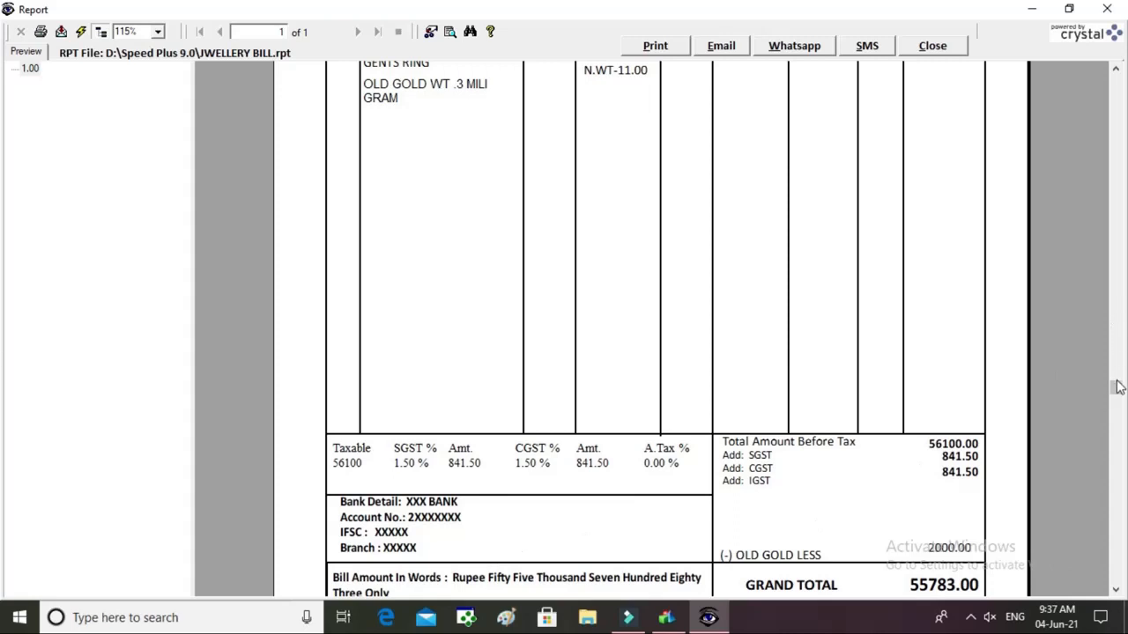
pyautogui.scroll(-1, 1115, 405)
pyautogui.scroll(-10, 1117, 416)
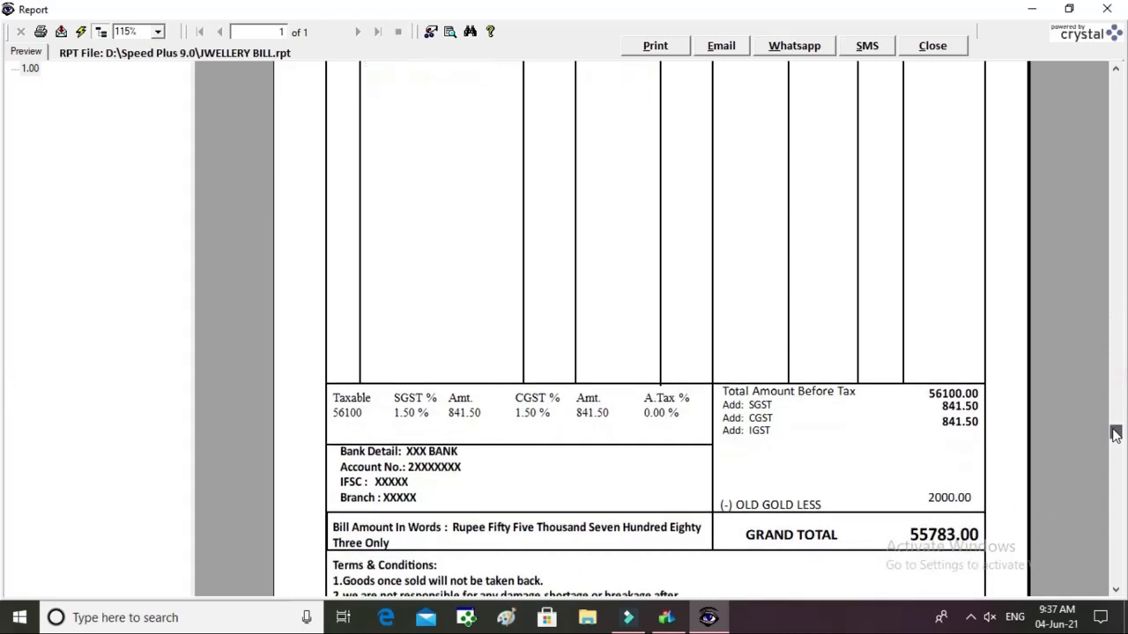
pyautogui.scroll(-3, 1113, 526)
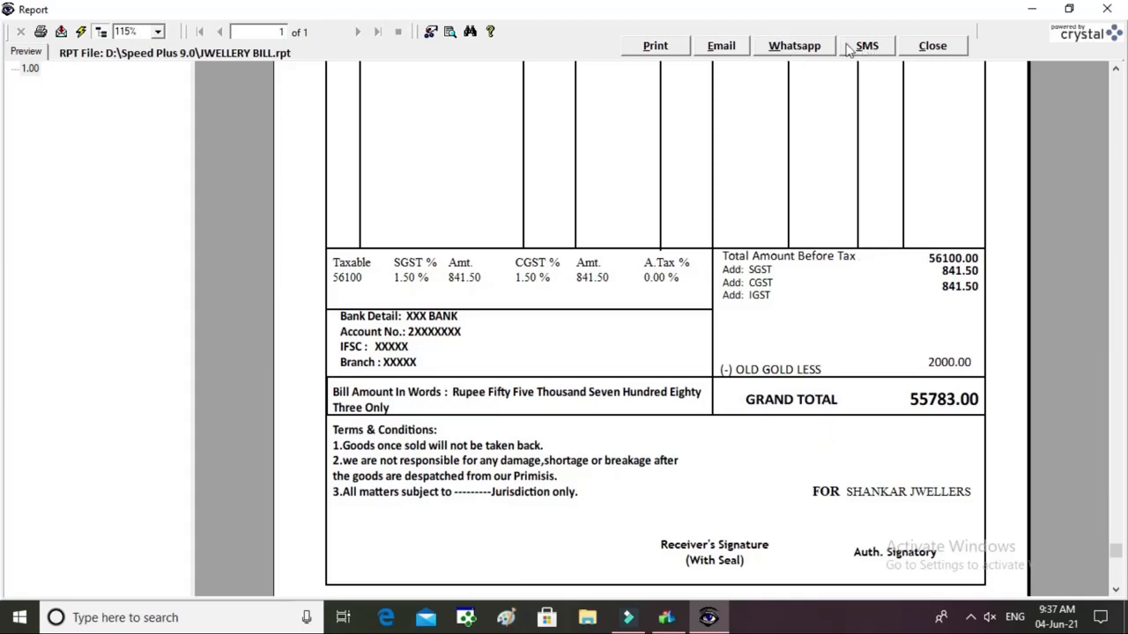
# Close the invoice preview, the Print dialog and the sale entry window.
pyautogui.click(946, 51)
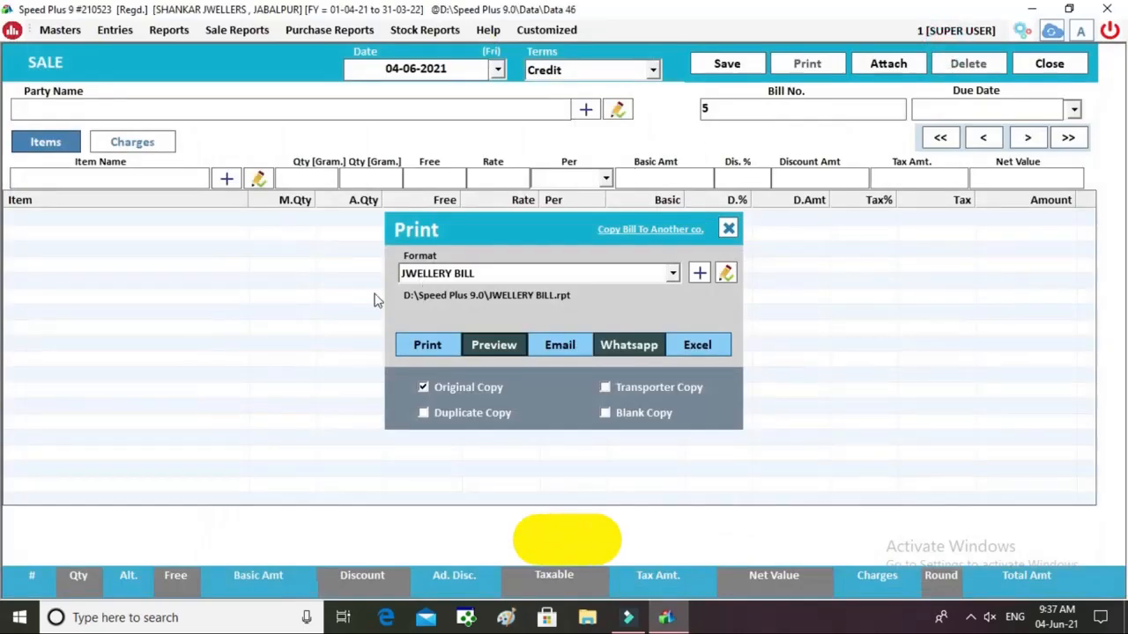
pyautogui.click(443, 275)
pyautogui.click(443, 276)
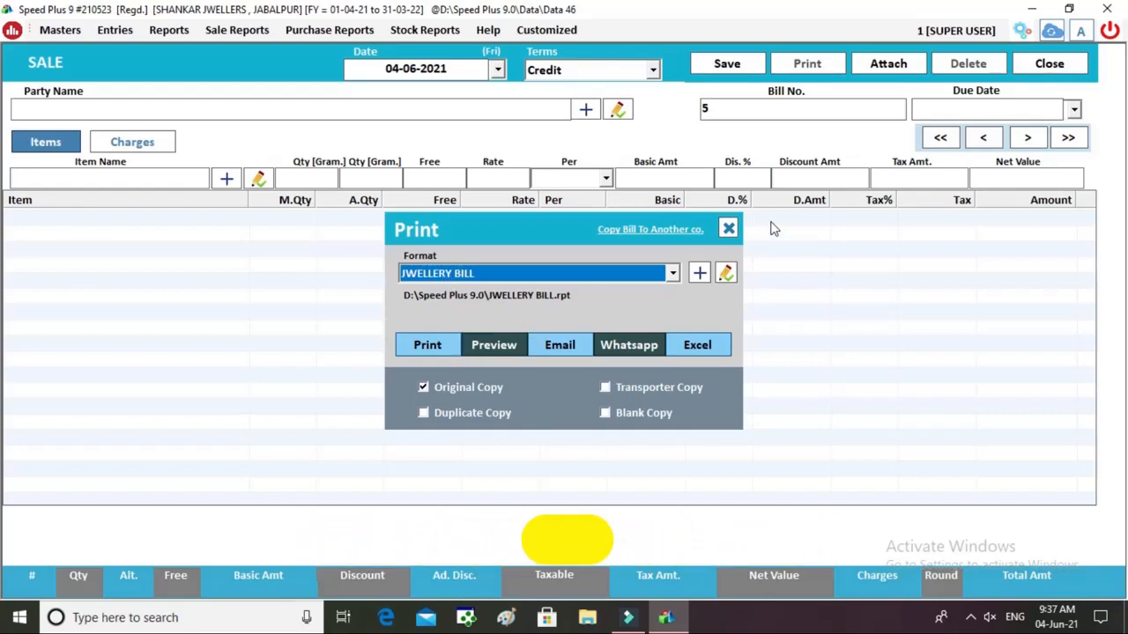
pyautogui.click(728, 228)
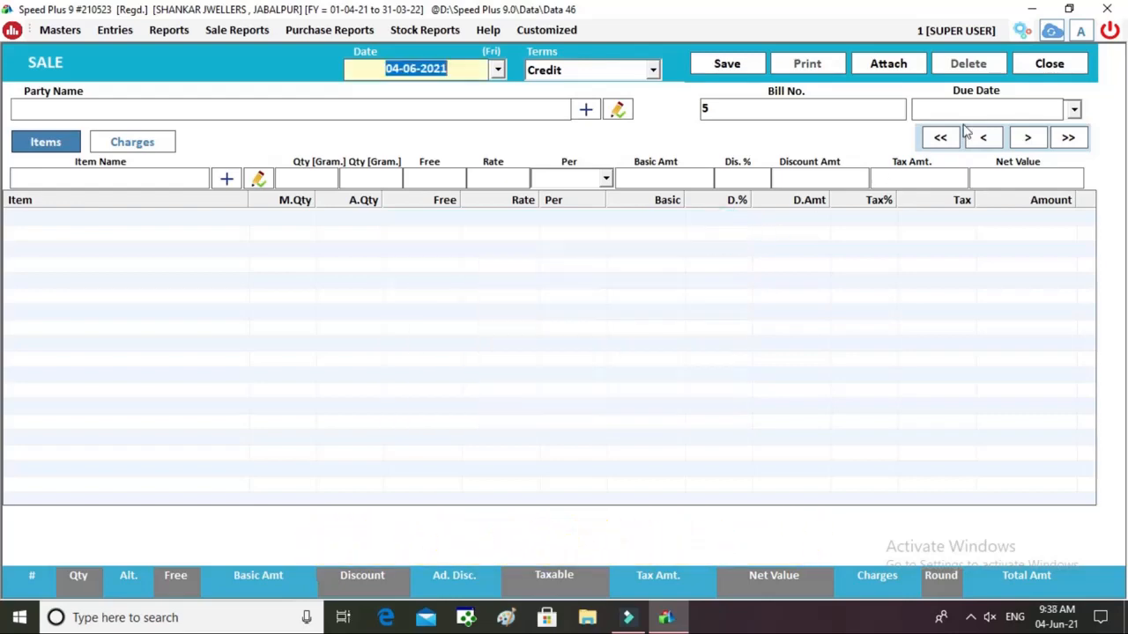
pyautogui.click(1077, 66)
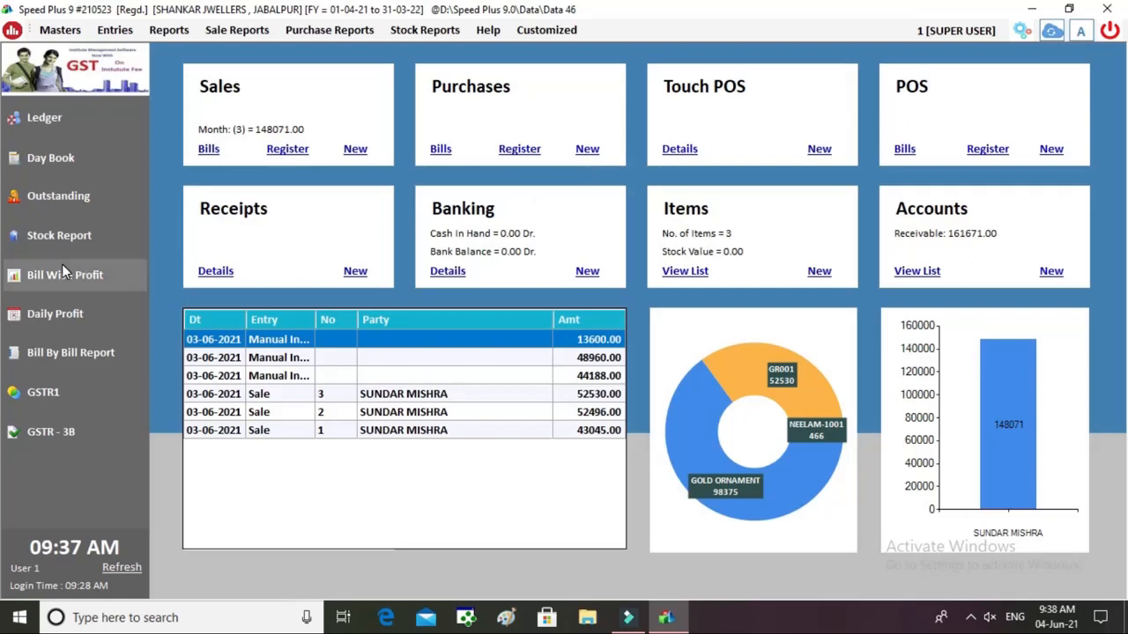
pyautogui.click(61, 205)
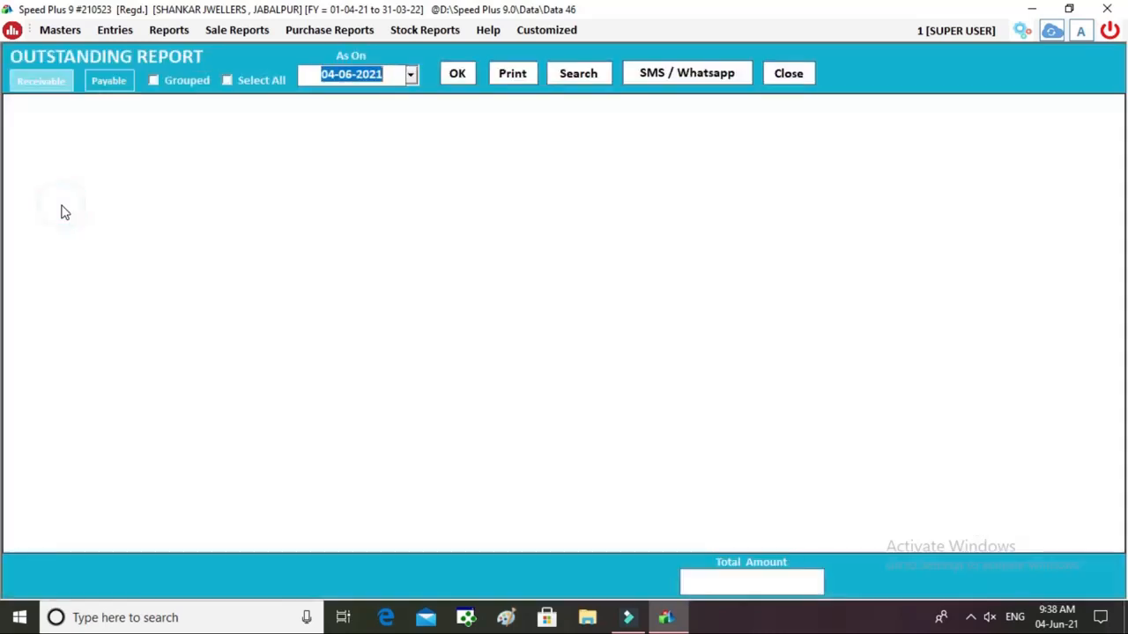
pyautogui.click(457, 74)
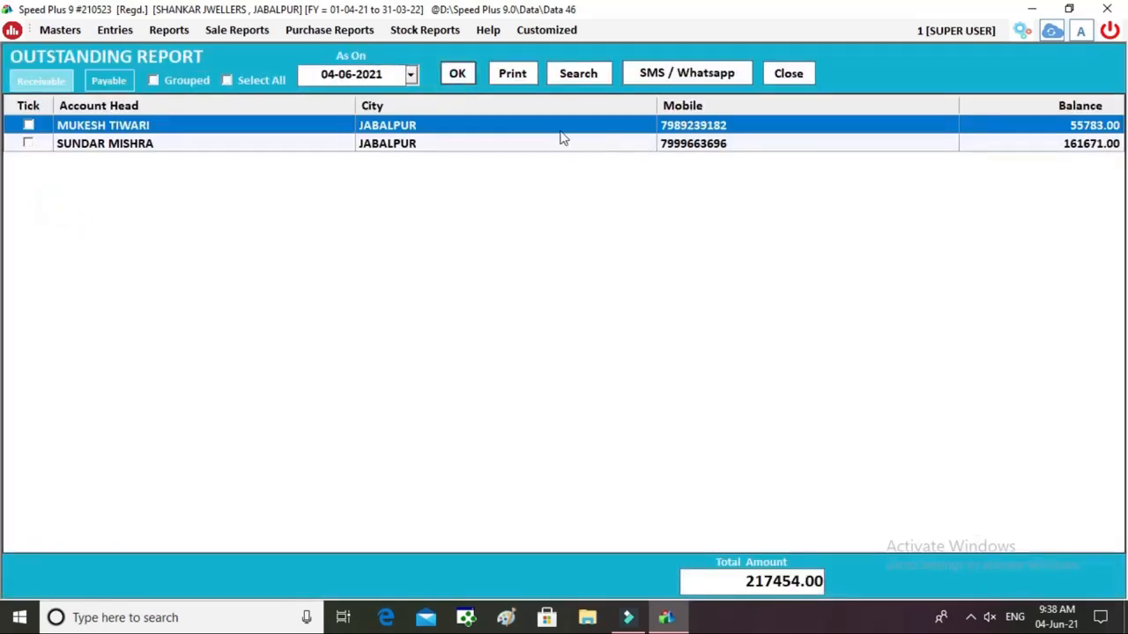
pyautogui.doubleClick(183, 132)
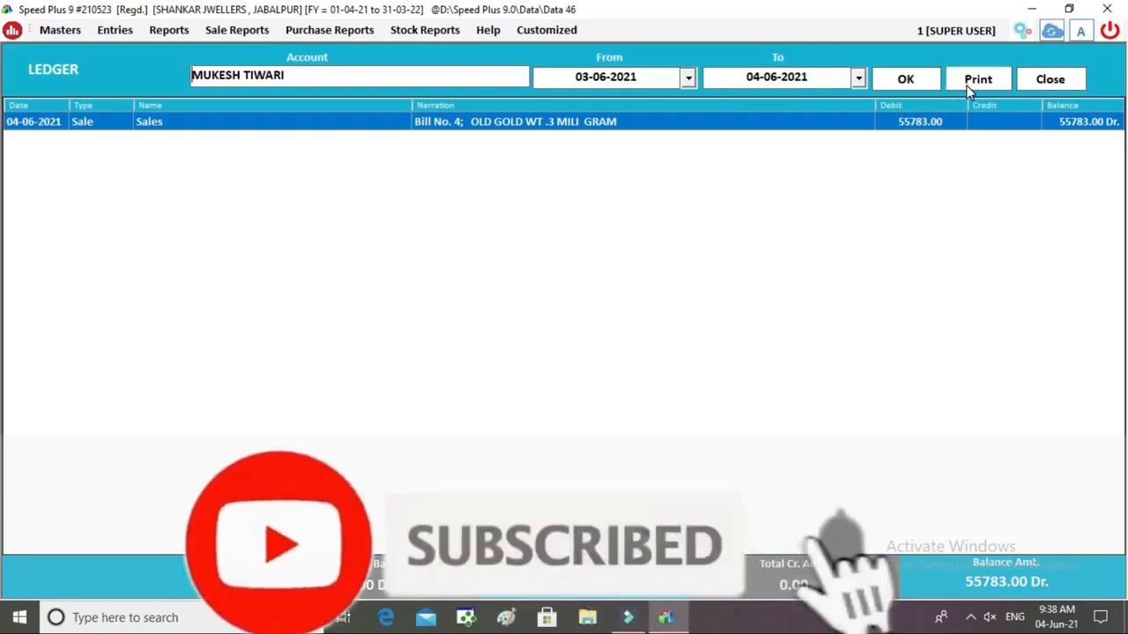
pyautogui.click(1044, 78)
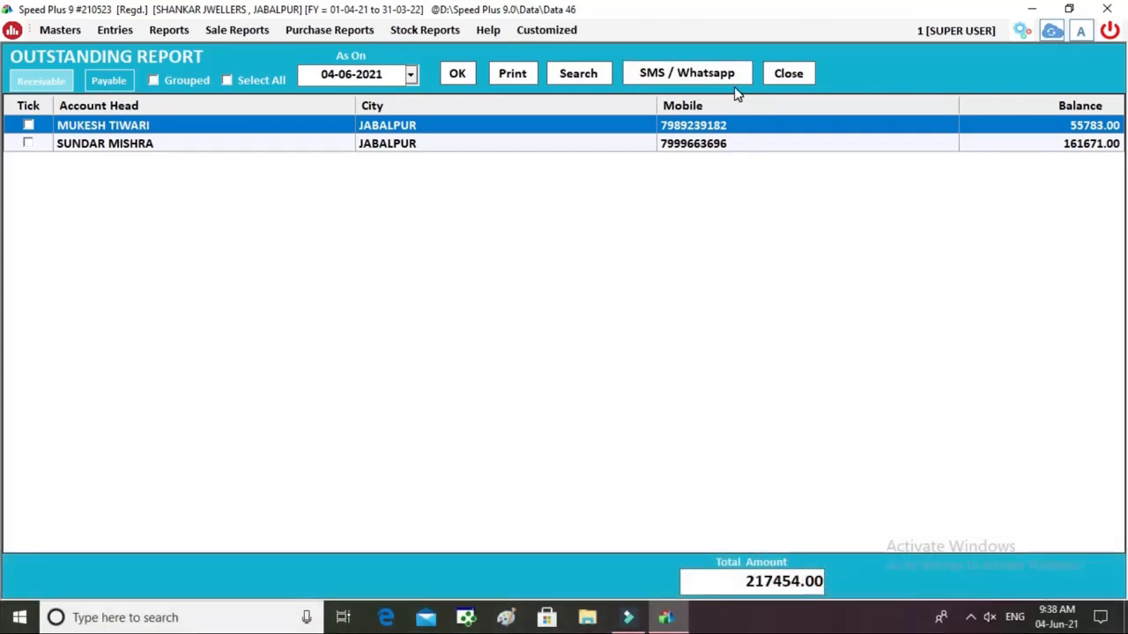
pyautogui.click(786, 76)
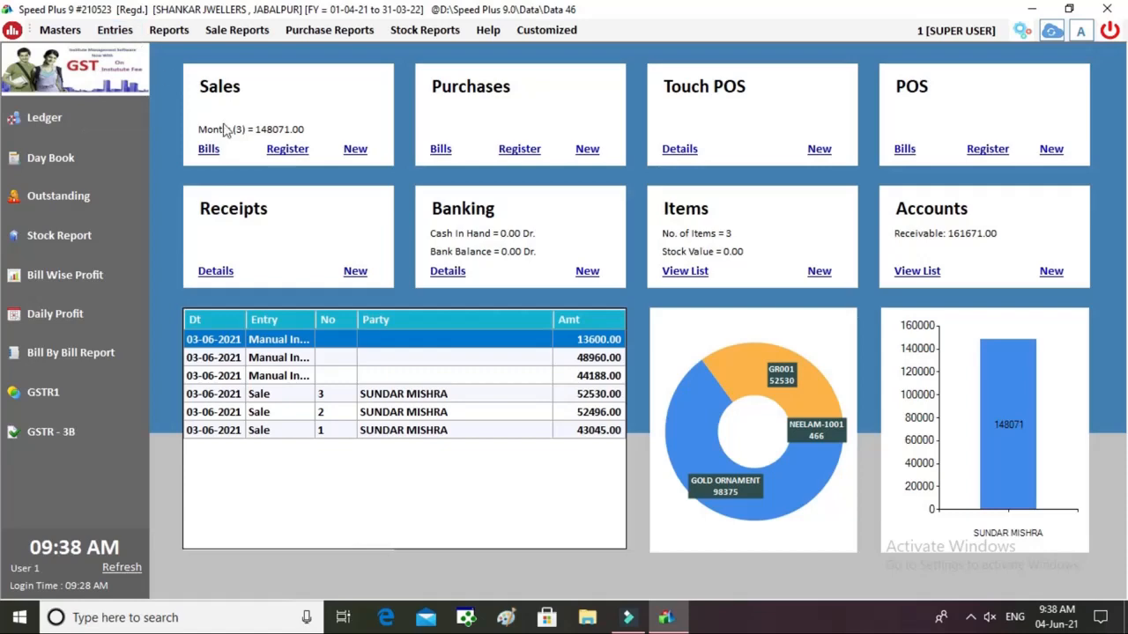
pyautogui.click(362, 275)
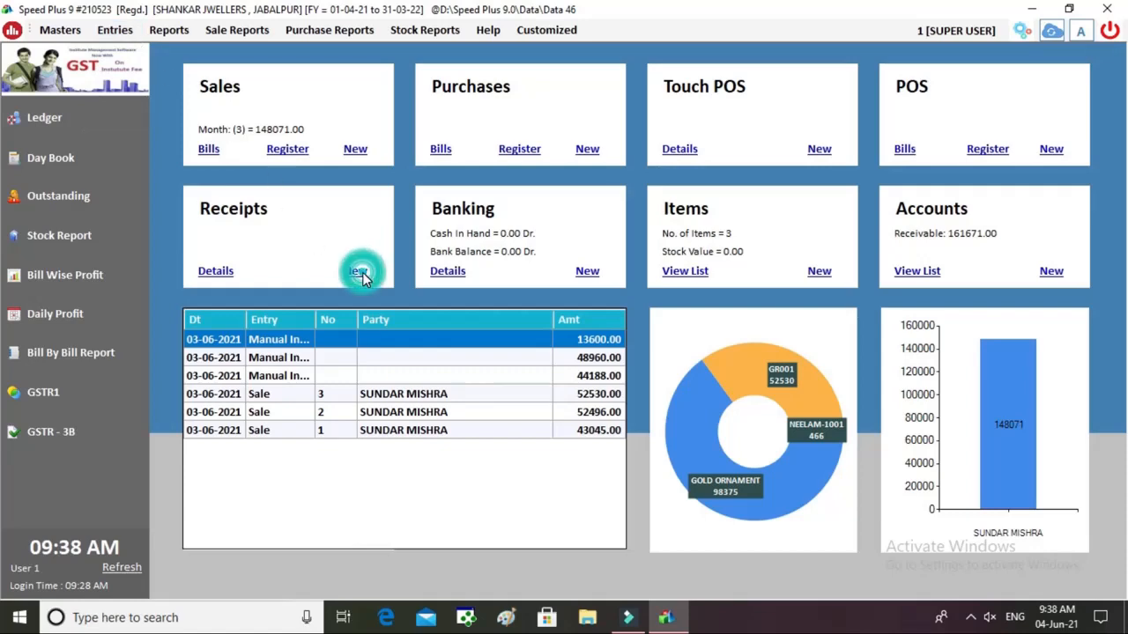
pyautogui.click(931, 76)
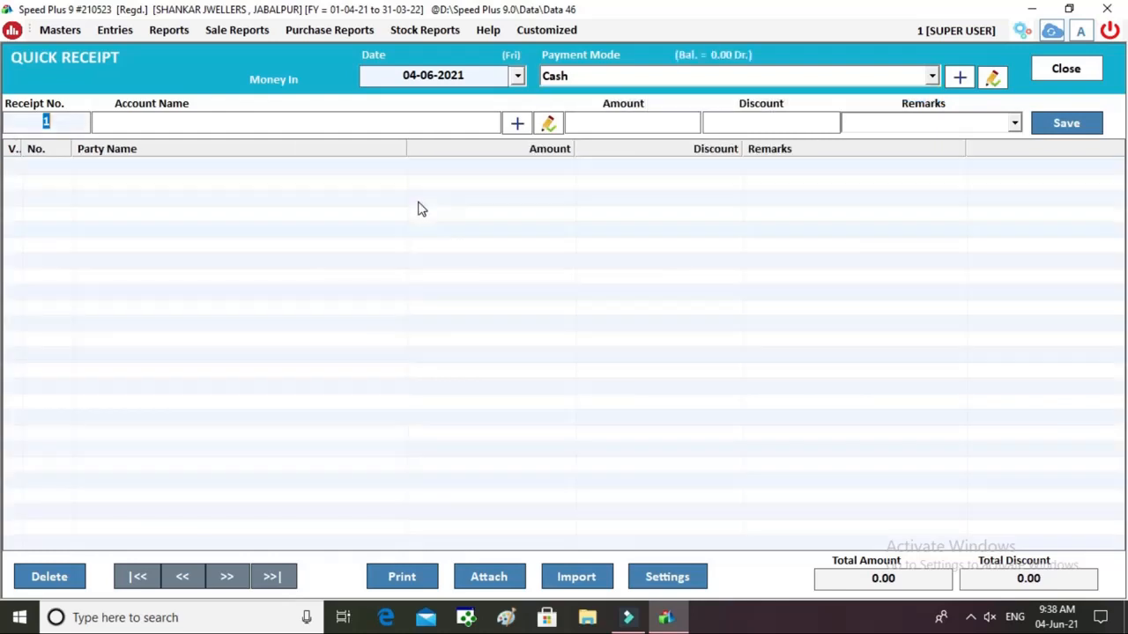
pyautogui.press('Return')
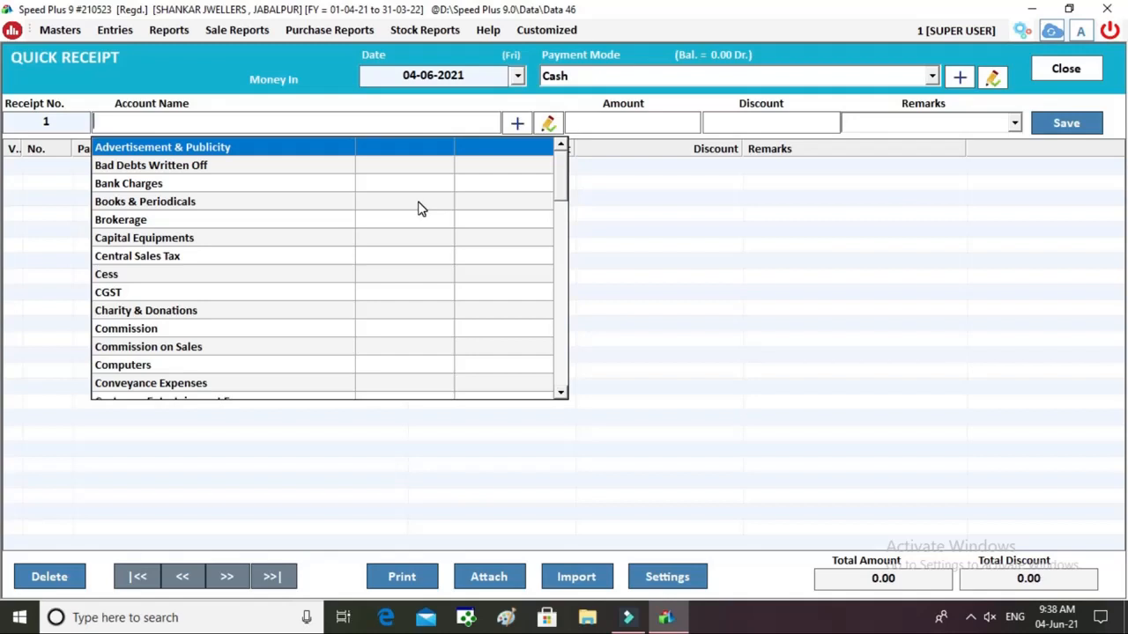
pyautogui.write('S')
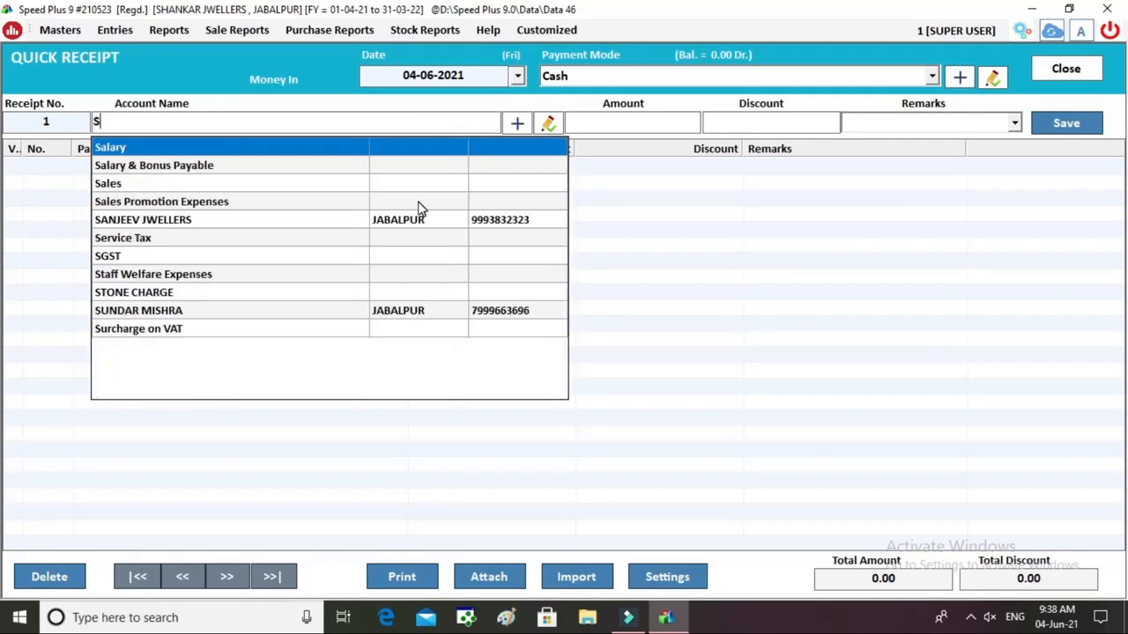
pyautogui.press('Down')
pyautogui.press('Down')
pyautogui.press('Down')
pyautogui.press('Down')
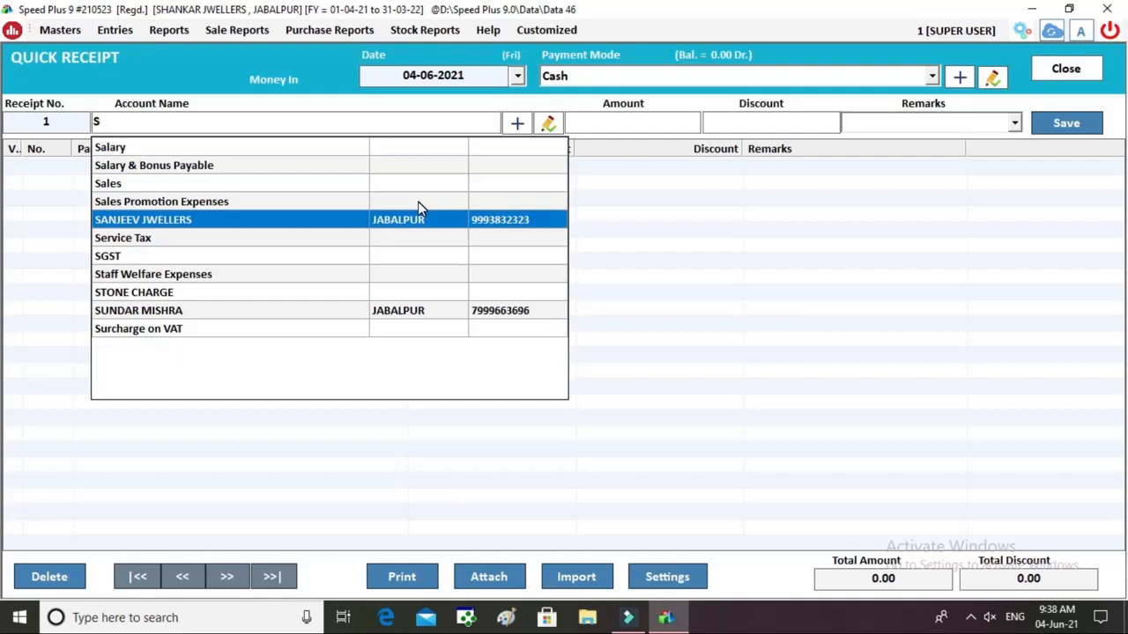
pyautogui.press('Down')
pyautogui.press('Down')
pyautogui.press('Down')
pyautogui.press('Down')
pyautogui.press('Down')
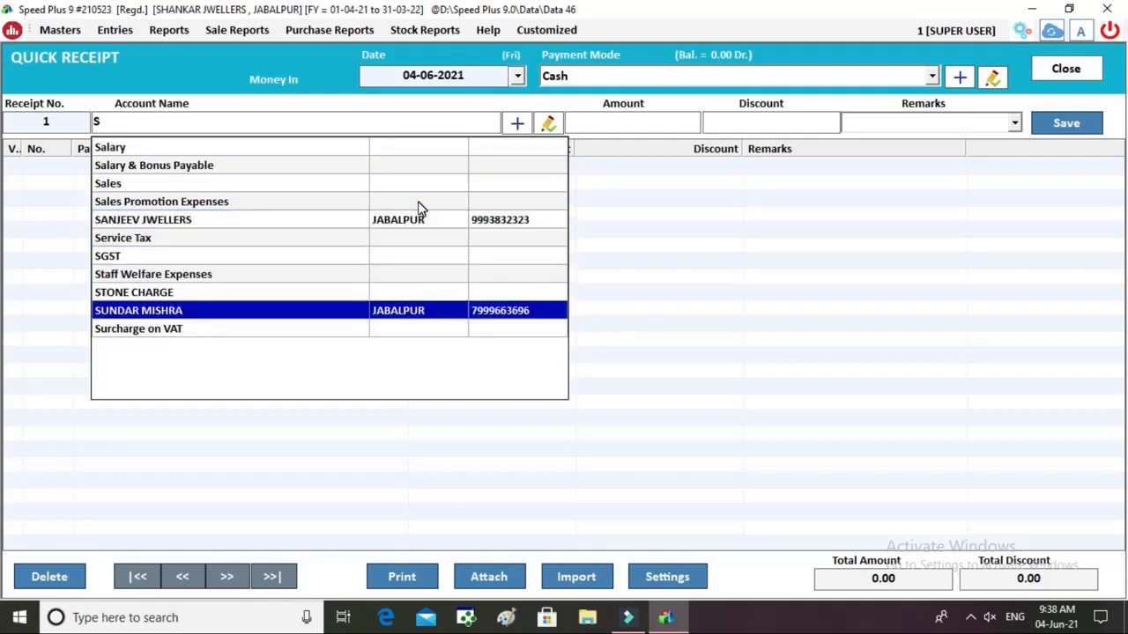
pyautogui.press('Escape')
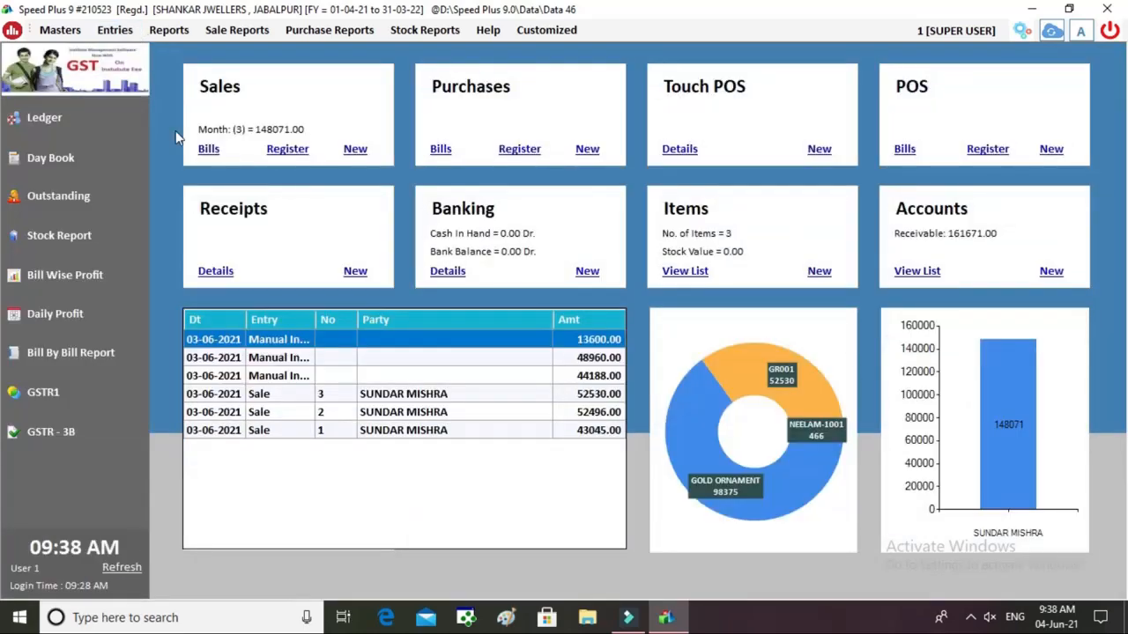
pyautogui.click(209, 149)
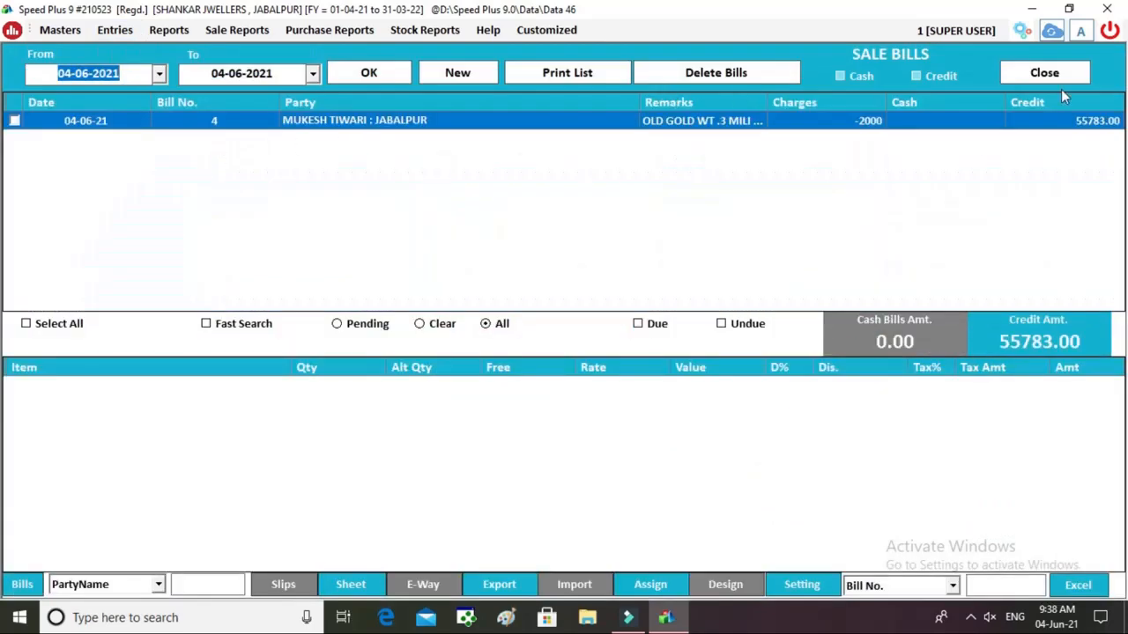
pyautogui.click(1065, 74)
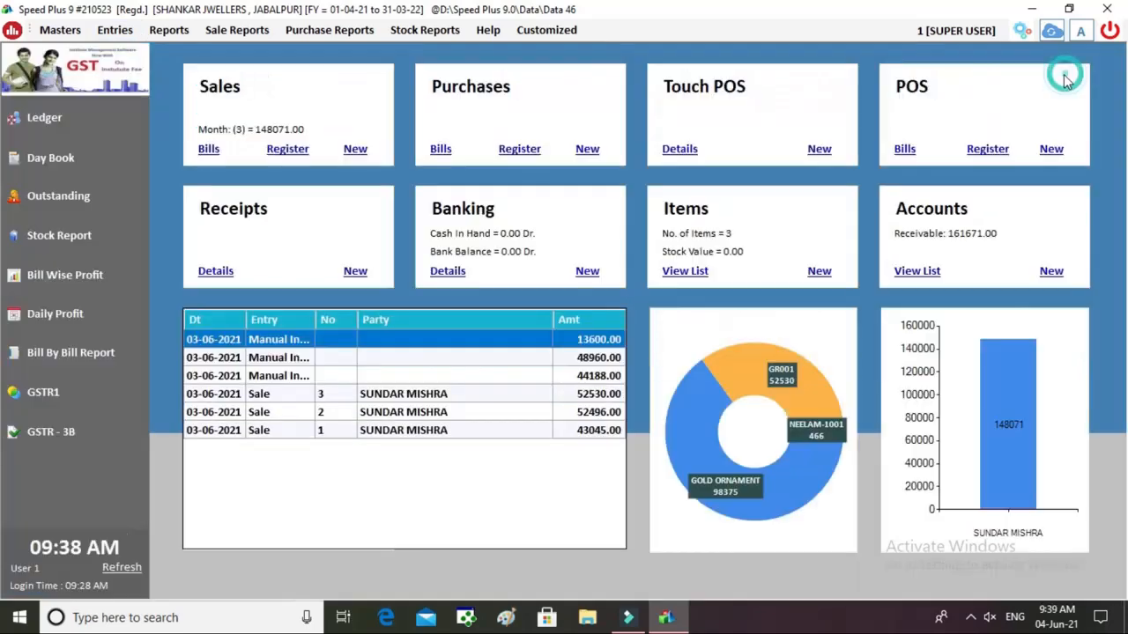
# Save a 10000 cash receipt from the jewellery bill's customer, remarked BY HAND, and tick it for printing.
pyautogui.click(355, 272)
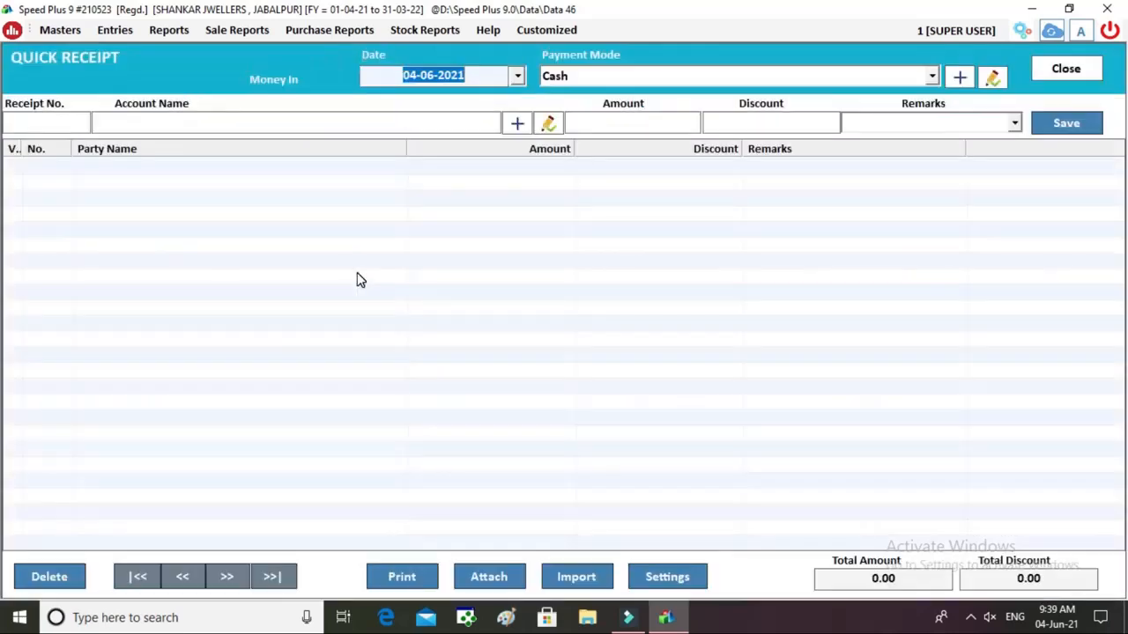
pyautogui.press('Return')
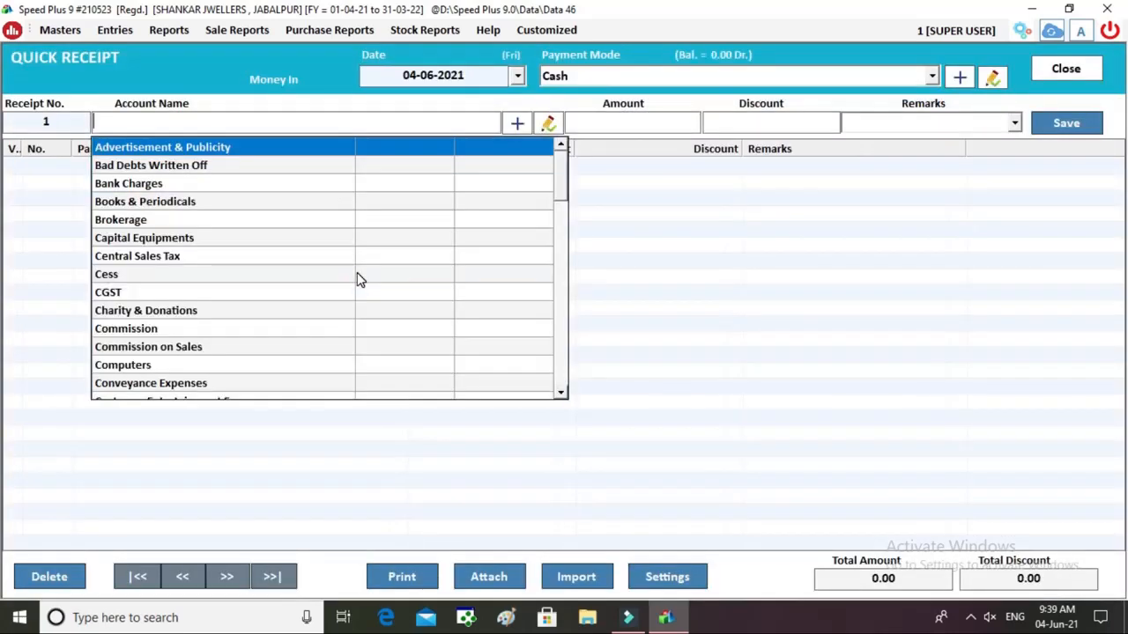
pyautogui.write('MU')
pyautogui.press('Return')
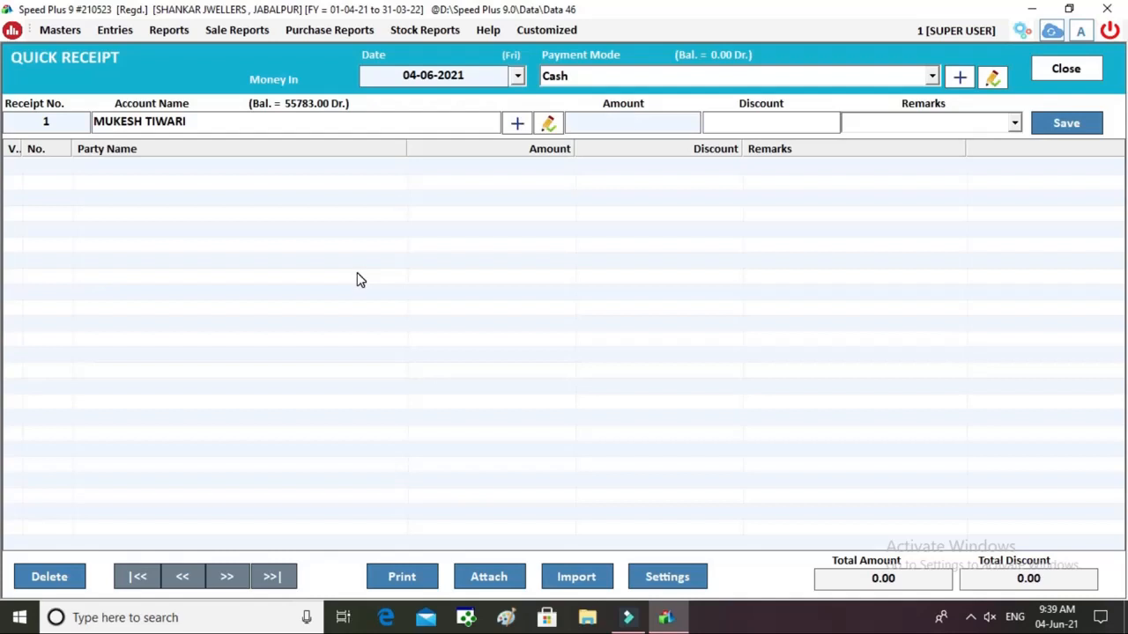
pyautogui.write('10000')
pyautogui.press('Return')
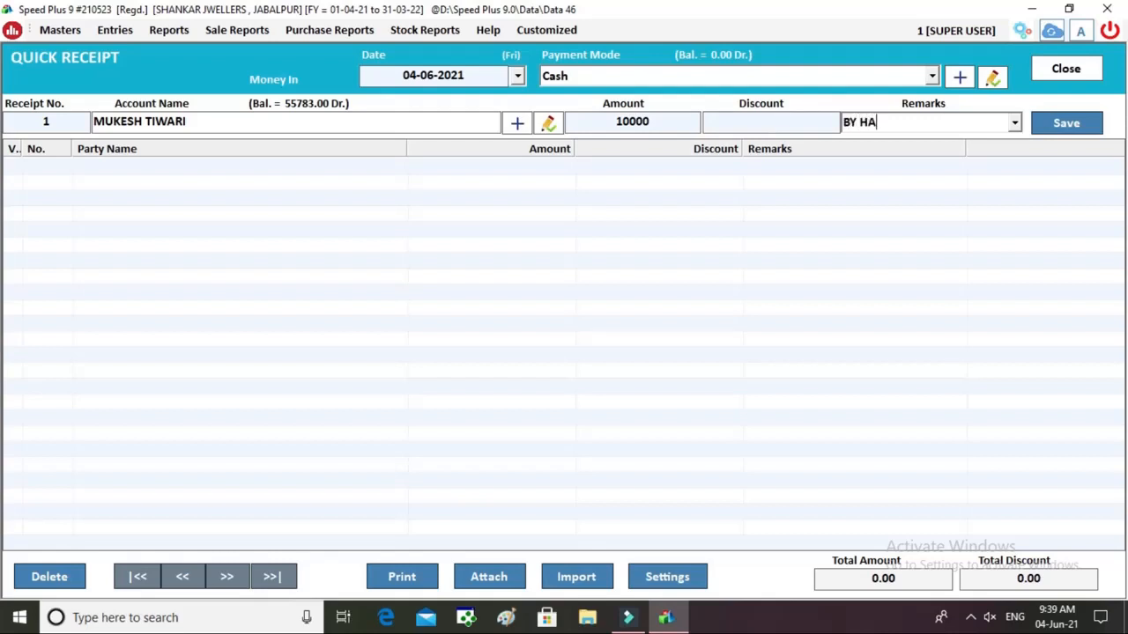
pyautogui.press('Return')
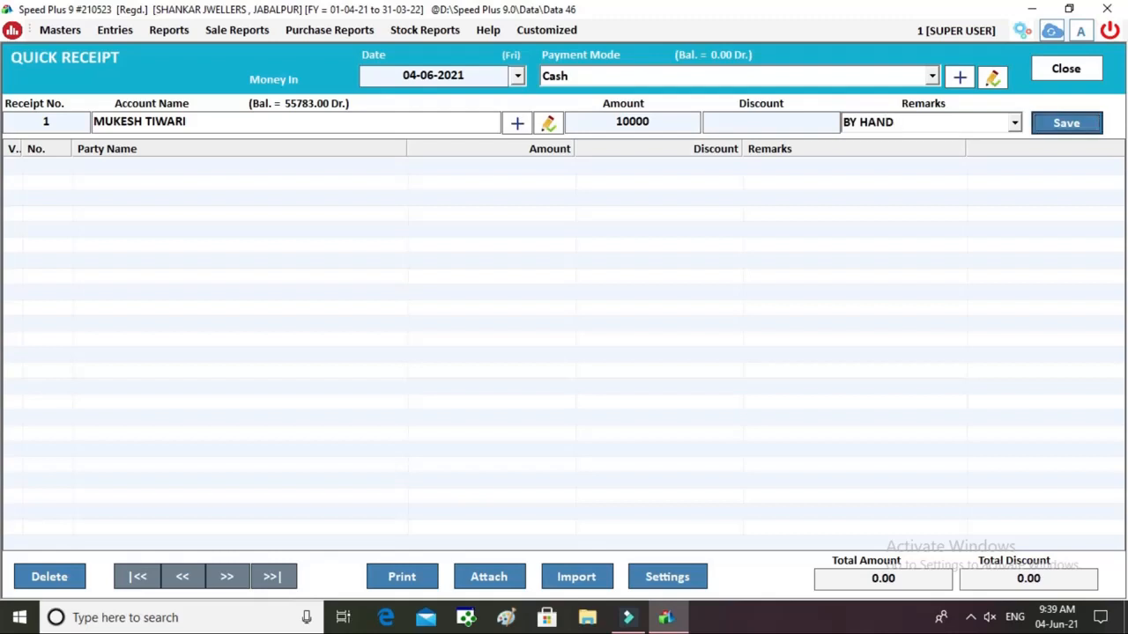
pyautogui.press('Return')
pyautogui.press('Return')
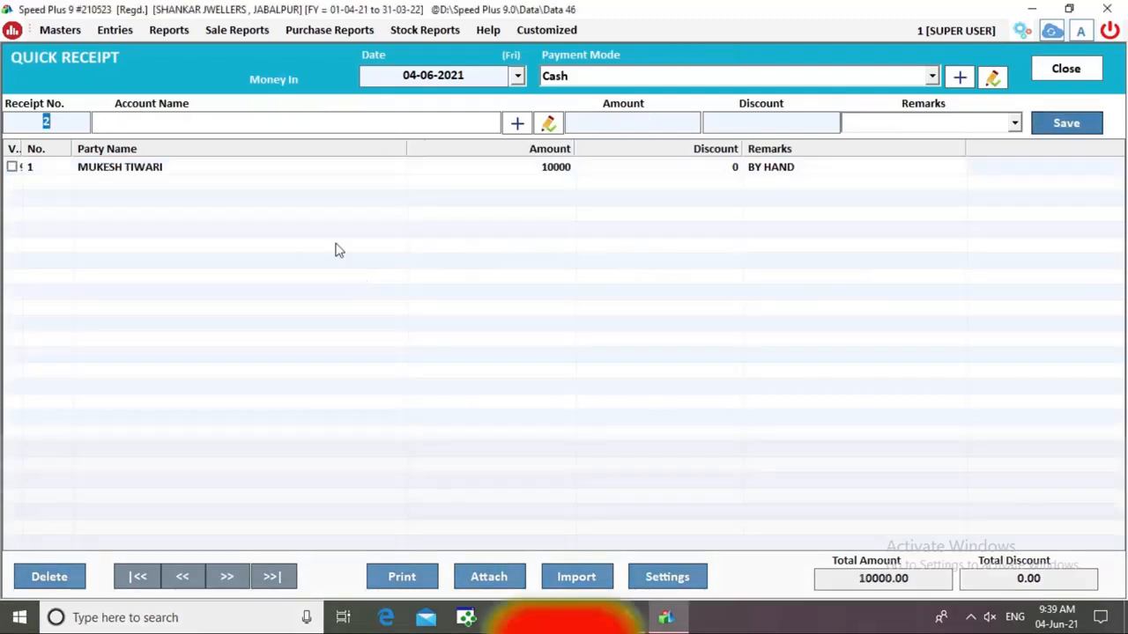
pyautogui.click(11, 167)
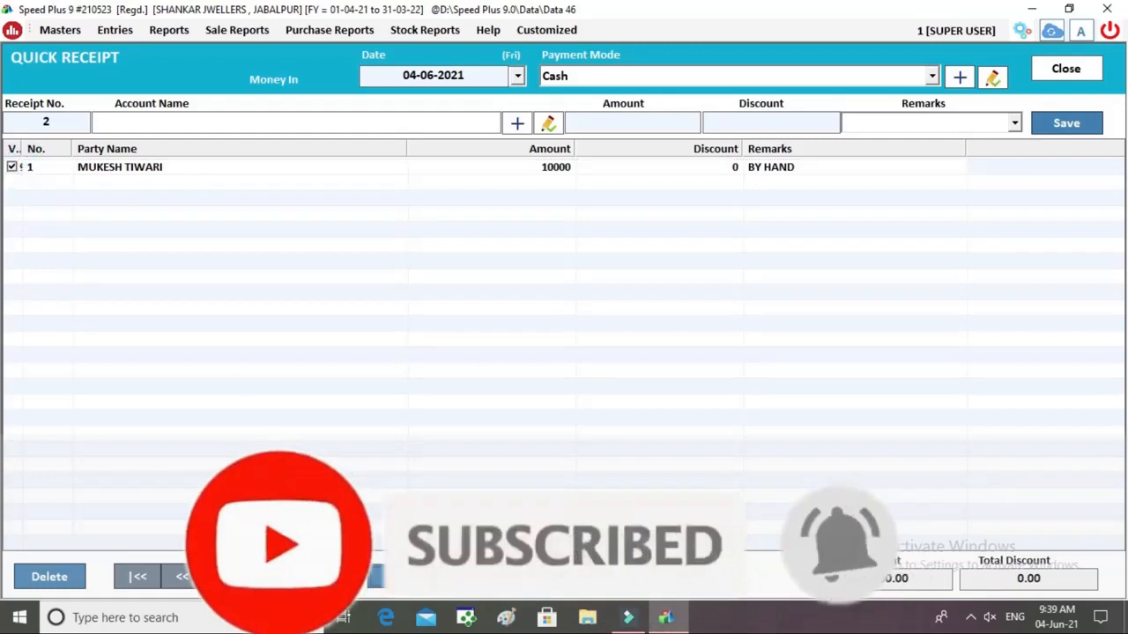
# Preview receipt 1 for 10000, then close the preview and the Quick Receipt screen.
pyautogui.click(402, 577)
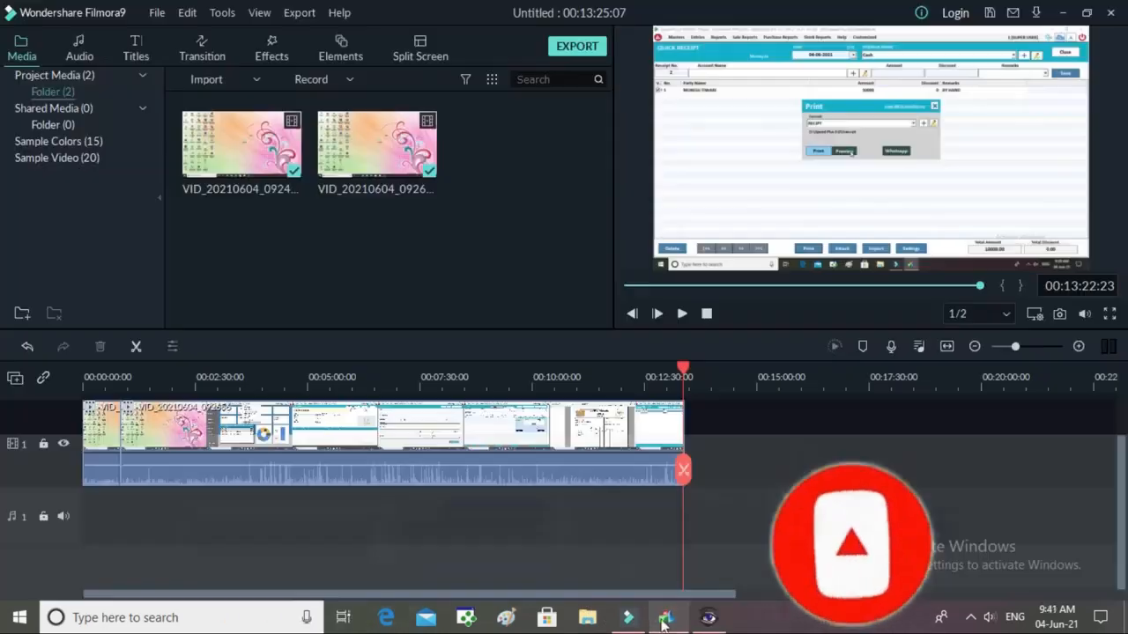
pyautogui.click(666, 618)
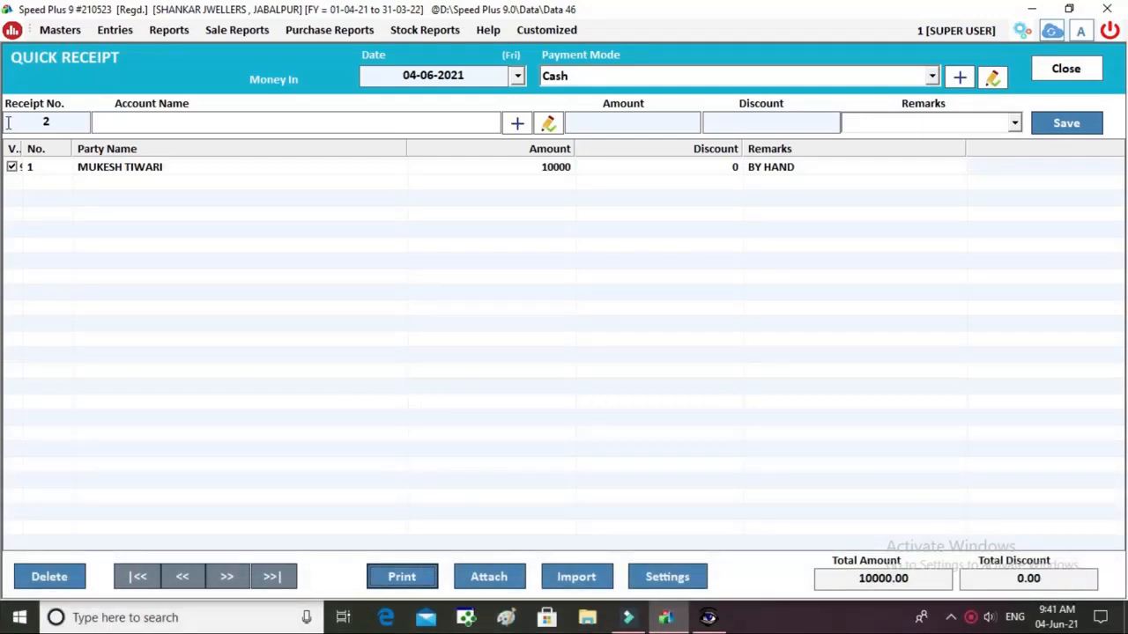
pyautogui.click(403, 577)
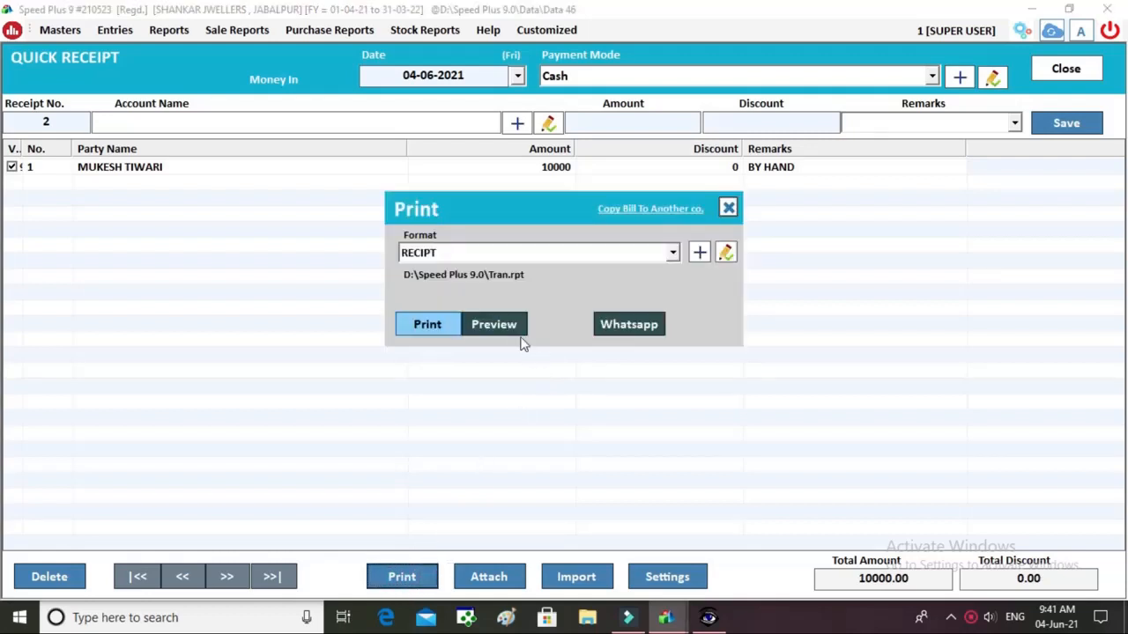
pyautogui.click(494, 325)
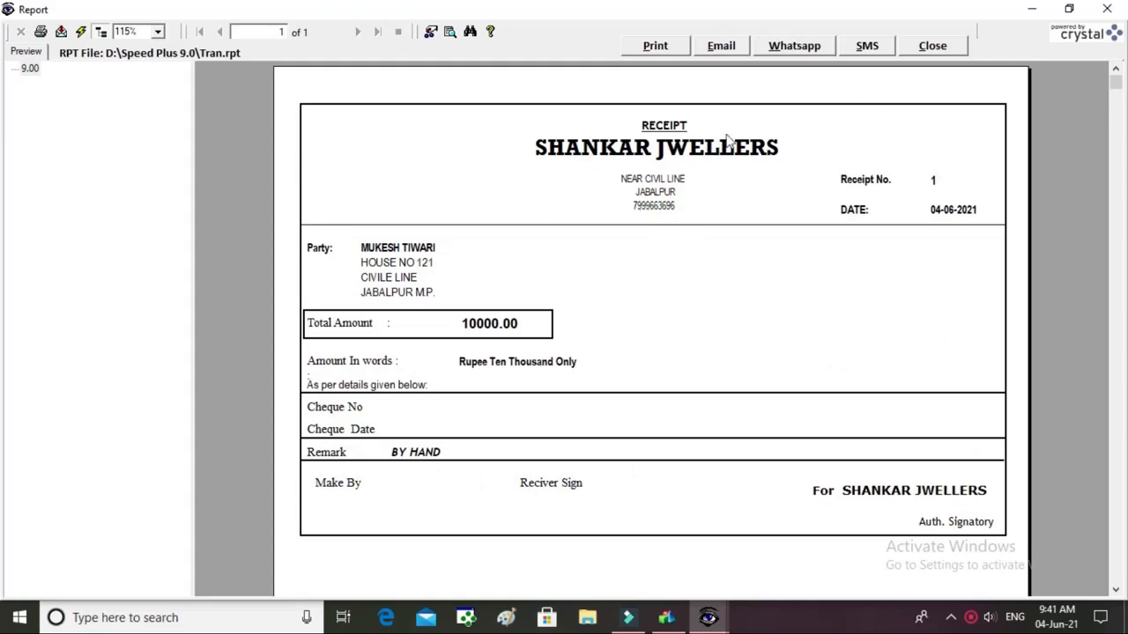
pyautogui.click(932, 48)
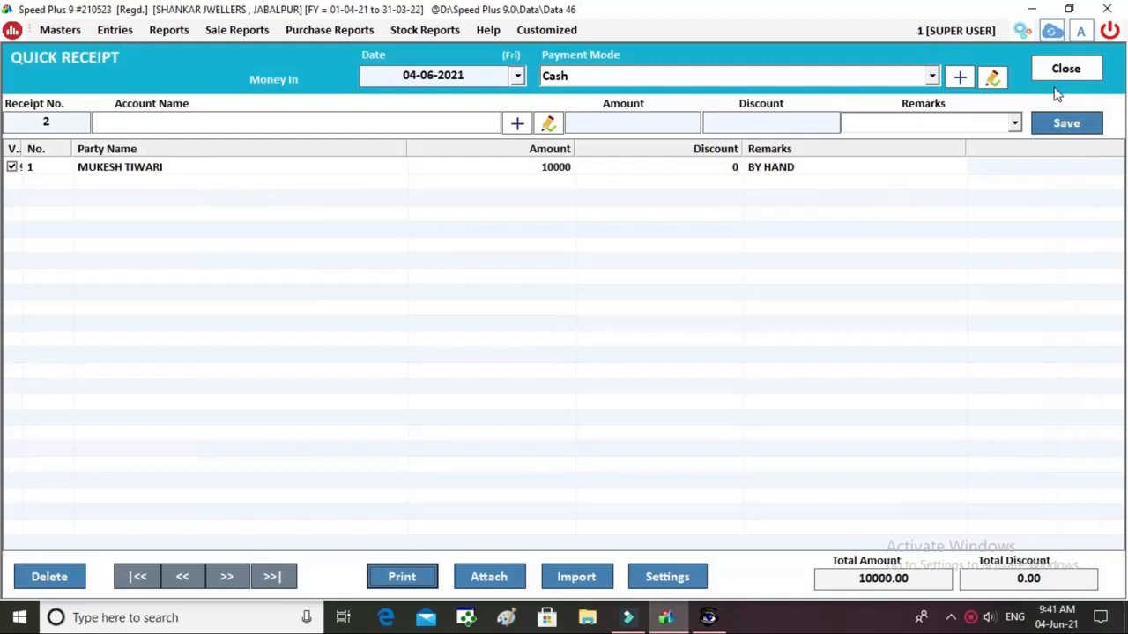
pyautogui.click(1092, 67)
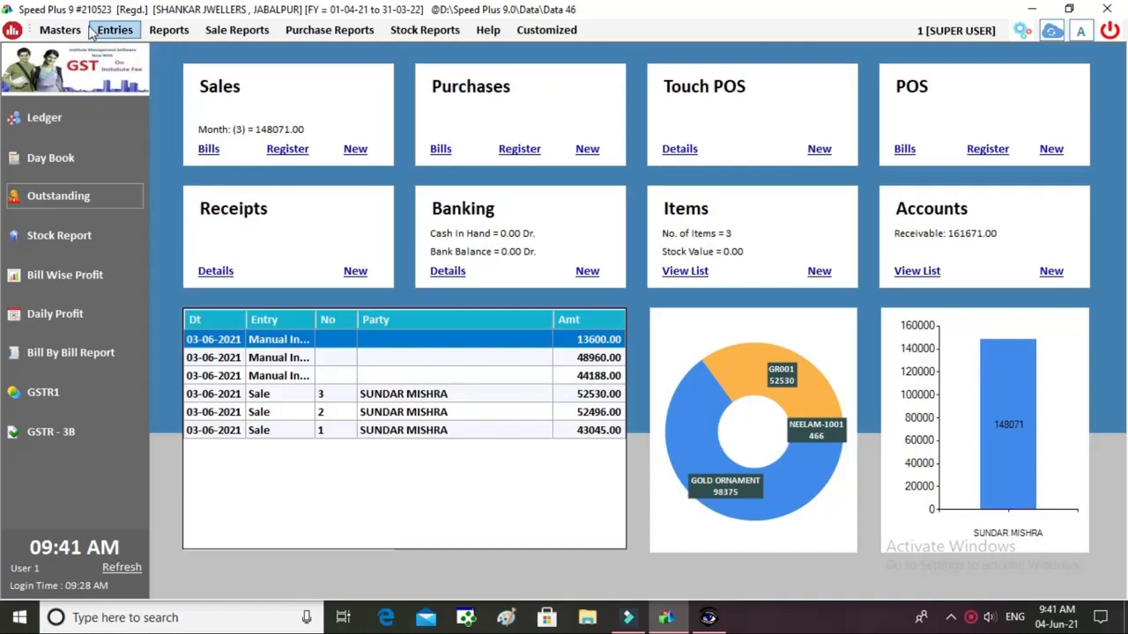
# Open item GR001 from the Masters item list for editing.
pyautogui.click(60, 30)
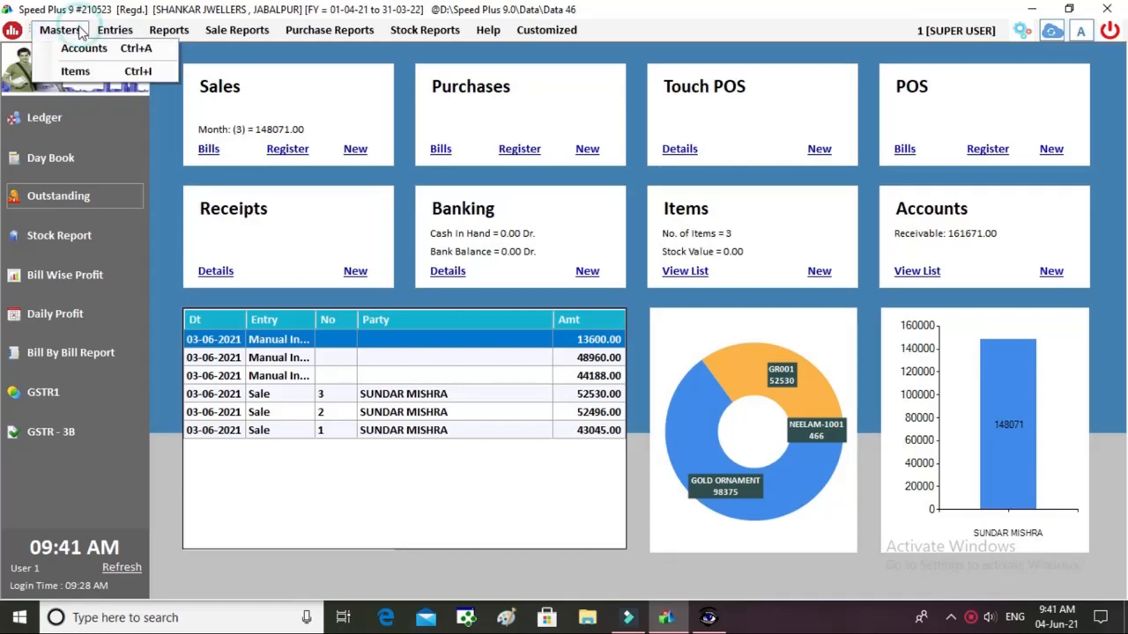
pyautogui.click(91, 79)
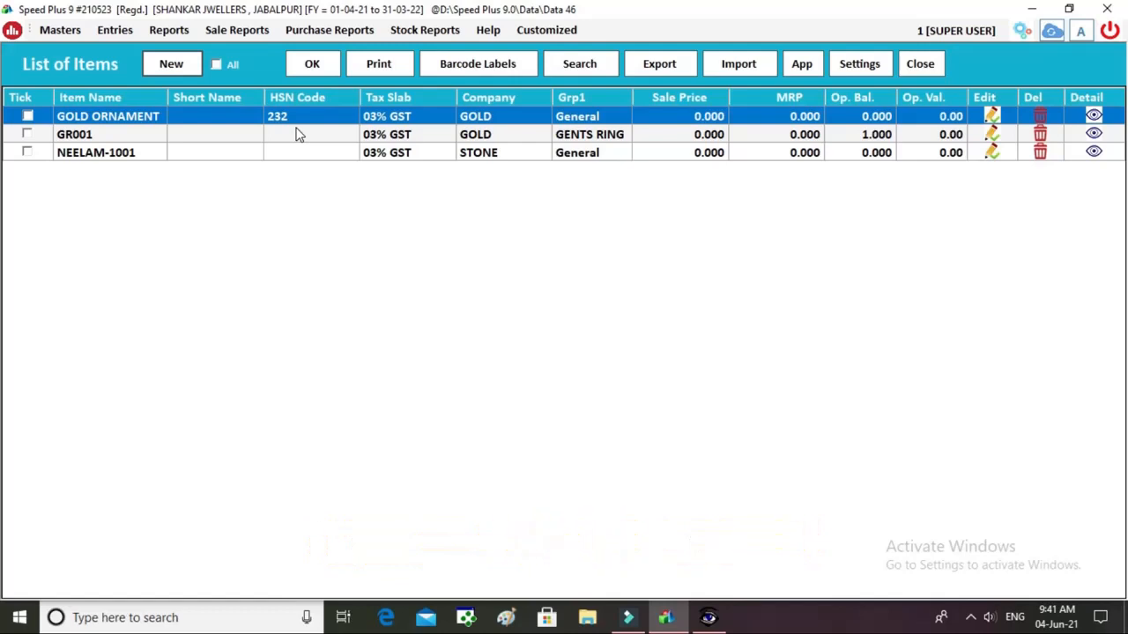
pyautogui.click(137, 159)
pyautogui.click(104, 139)
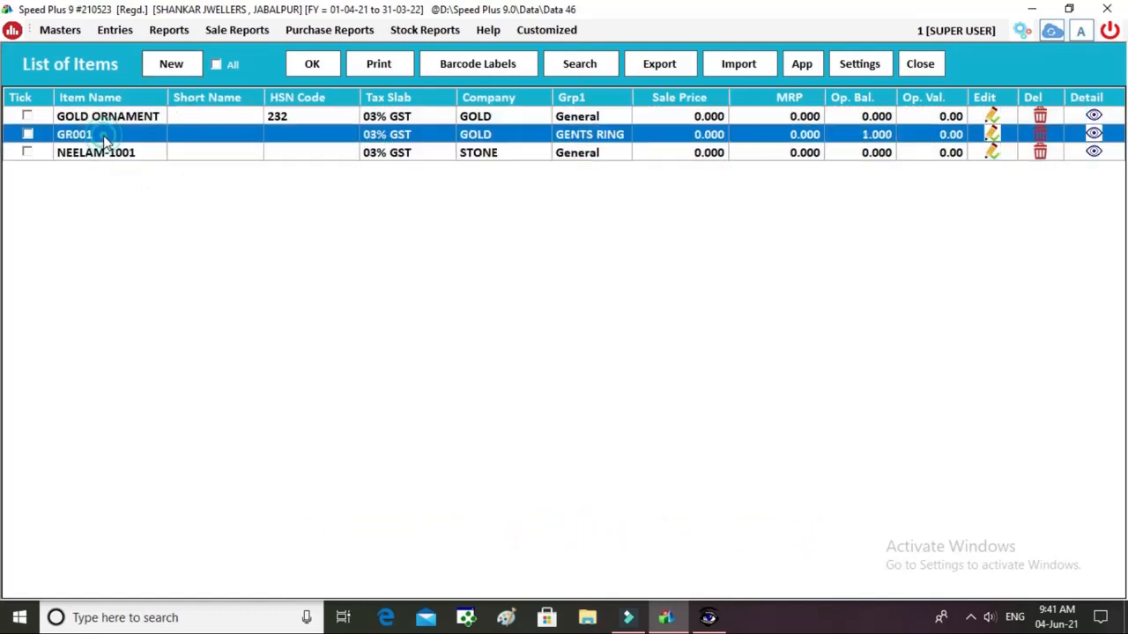
pyautogui.doubleClick(104, 139)
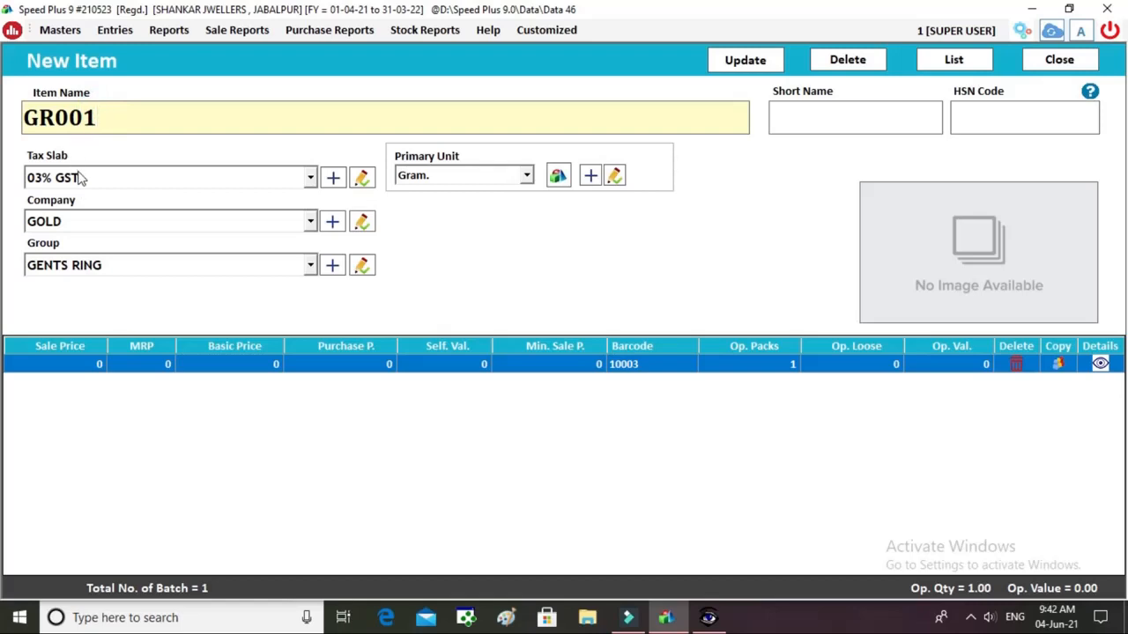
# Keep GOLD as company, GENTS RING as group and the primary unit, passing the batch price fields.
pyautogui.click(72, 222)
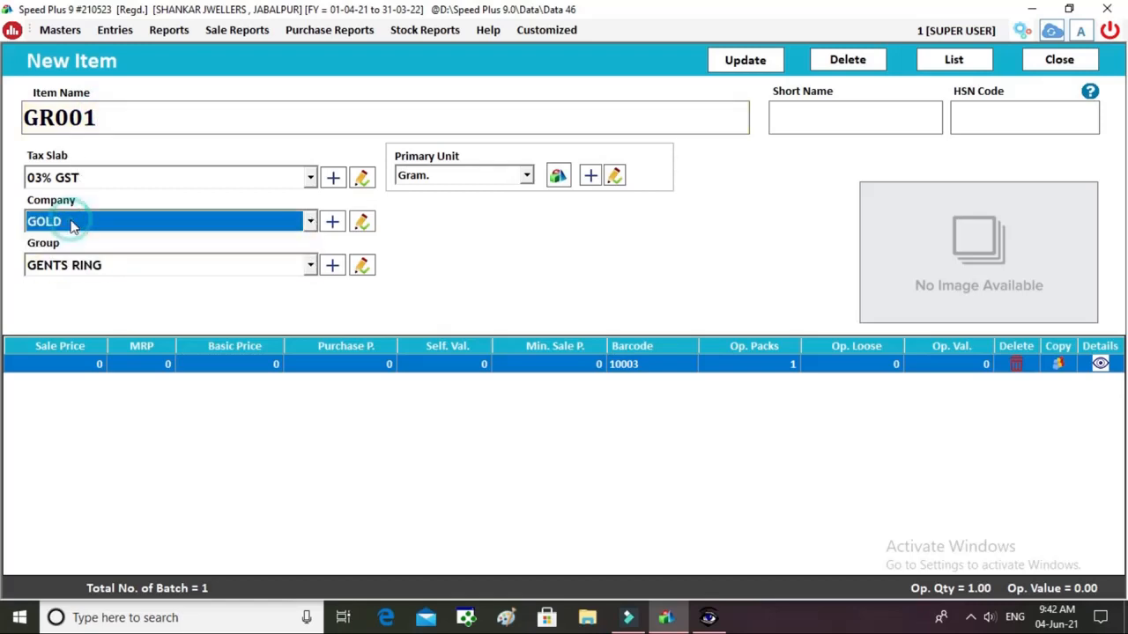
pyautogui.click(71, 222)
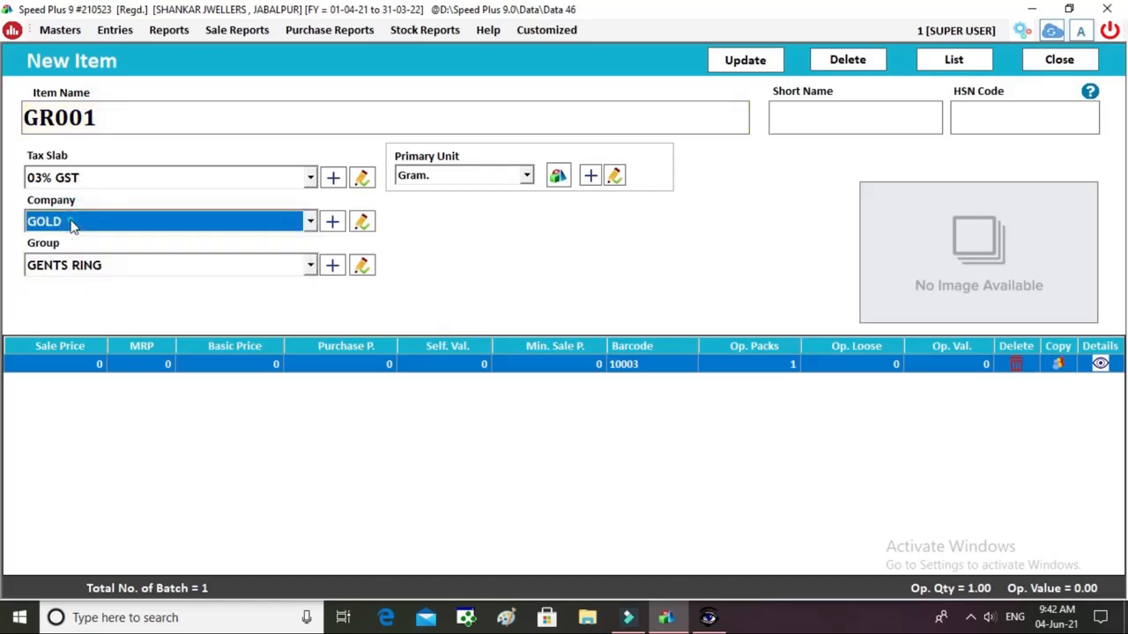
pyautogui.click(88, 273)
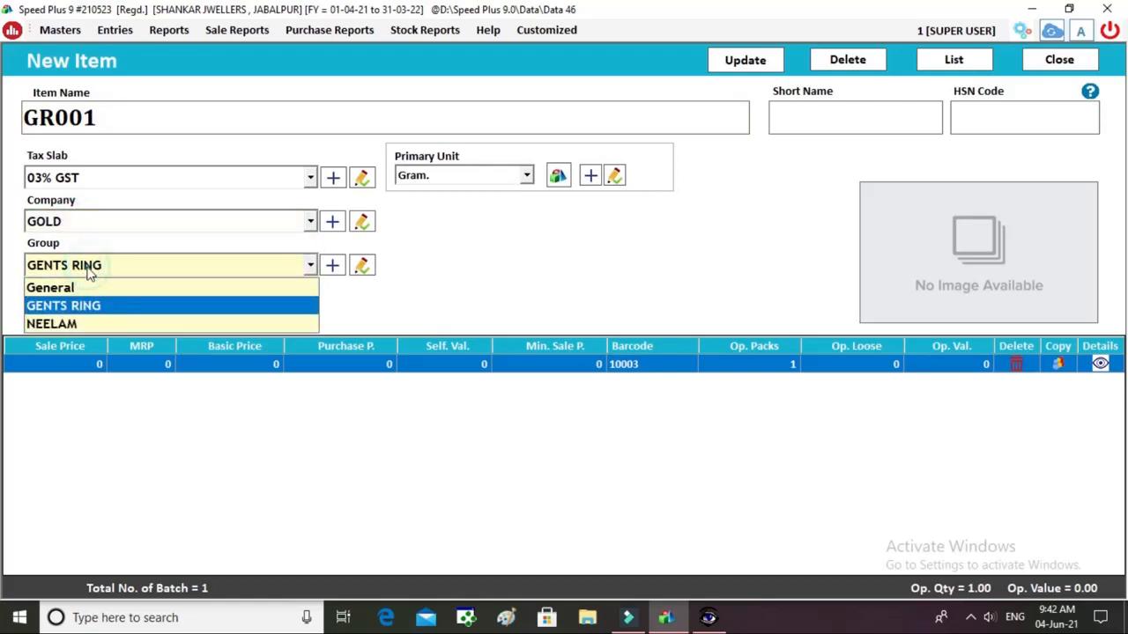
pyautogui.click(88, 273)
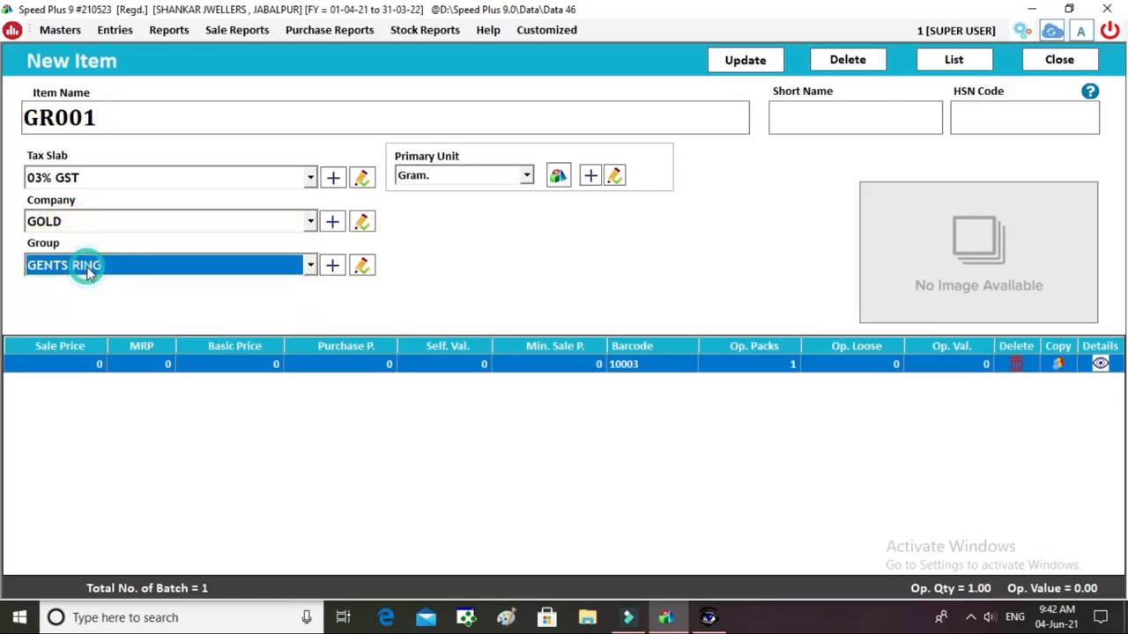
pyautogui.click(430, 176)
pyautogui.press('Return')
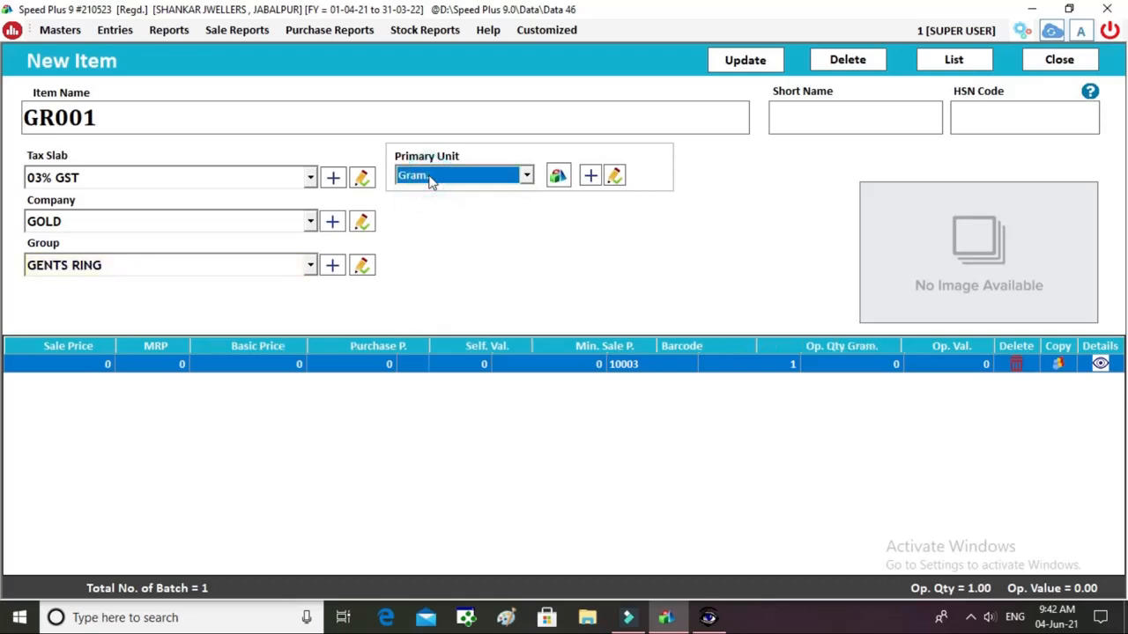
pyautogui.press('Return')
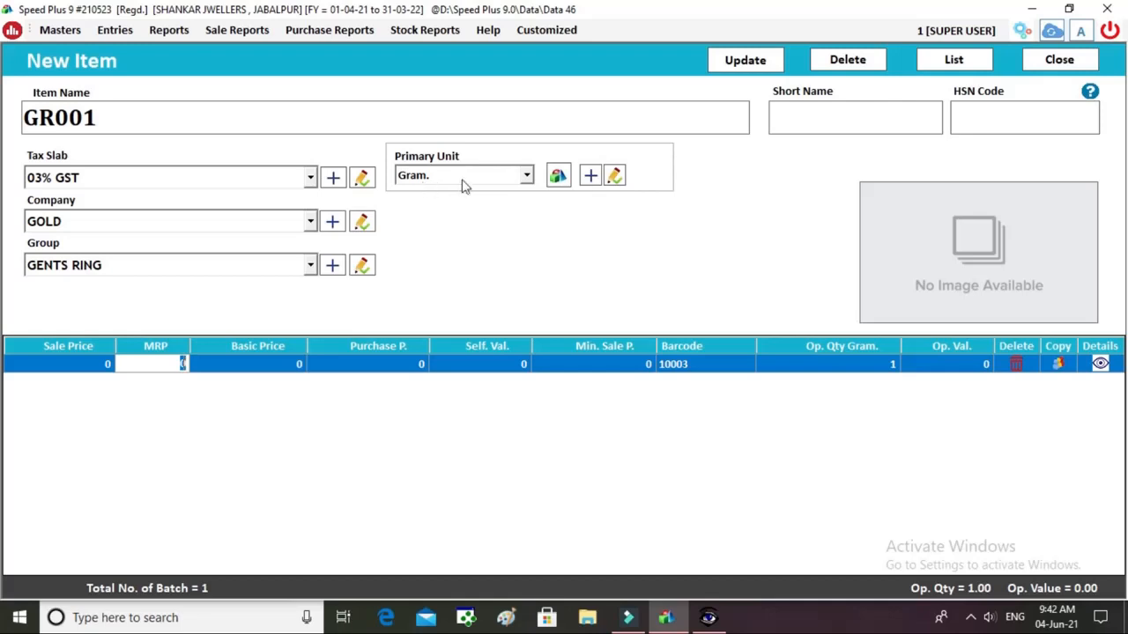
pyautogui.press('Return')
pyautogui.press('Return')
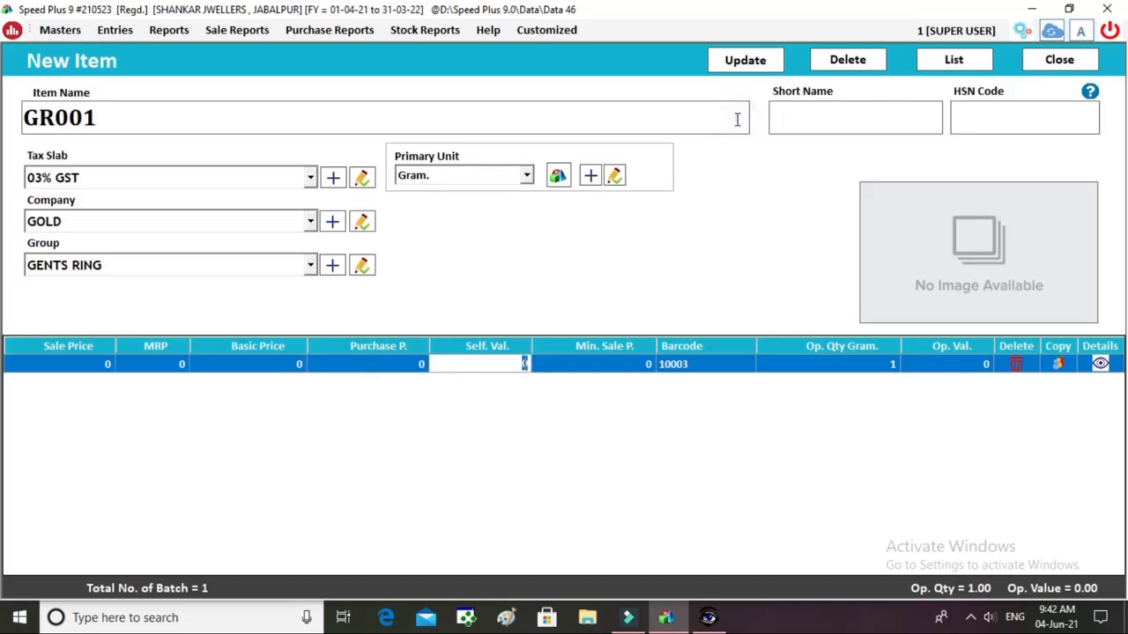
pyautogui.press('Return')
pyautogui.press('Return')
pyautogui.press('Return')
pyautogui.press('Return')
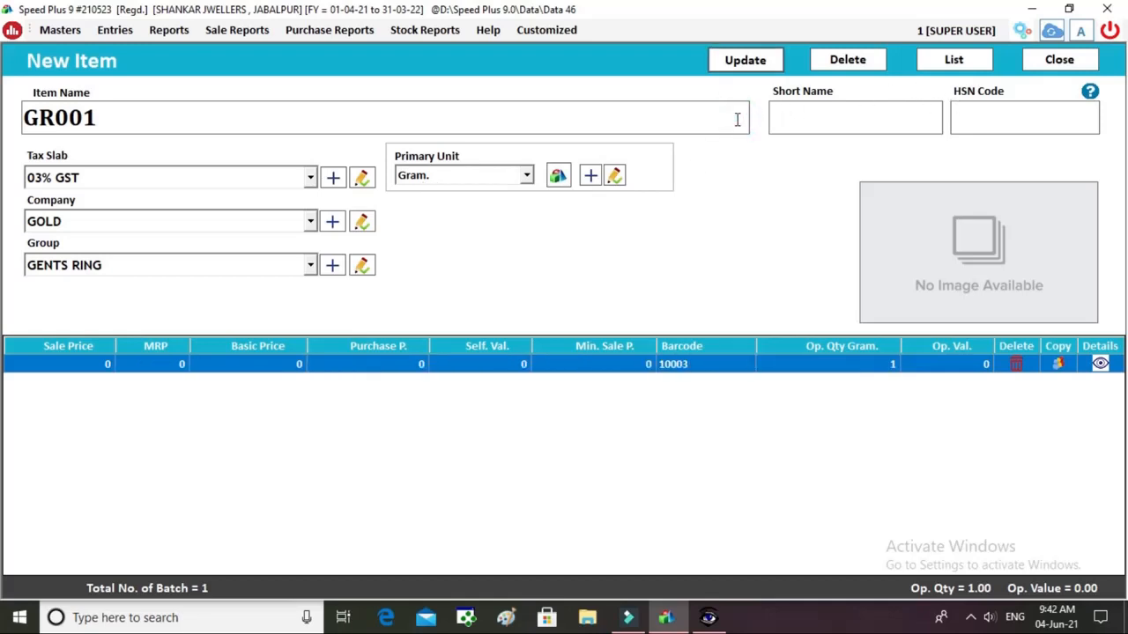
# Fill the GENTS RING weights of 10.1 gross, .1 stone and 10 net, then save GR001.
pyautogui.click(114, 119)
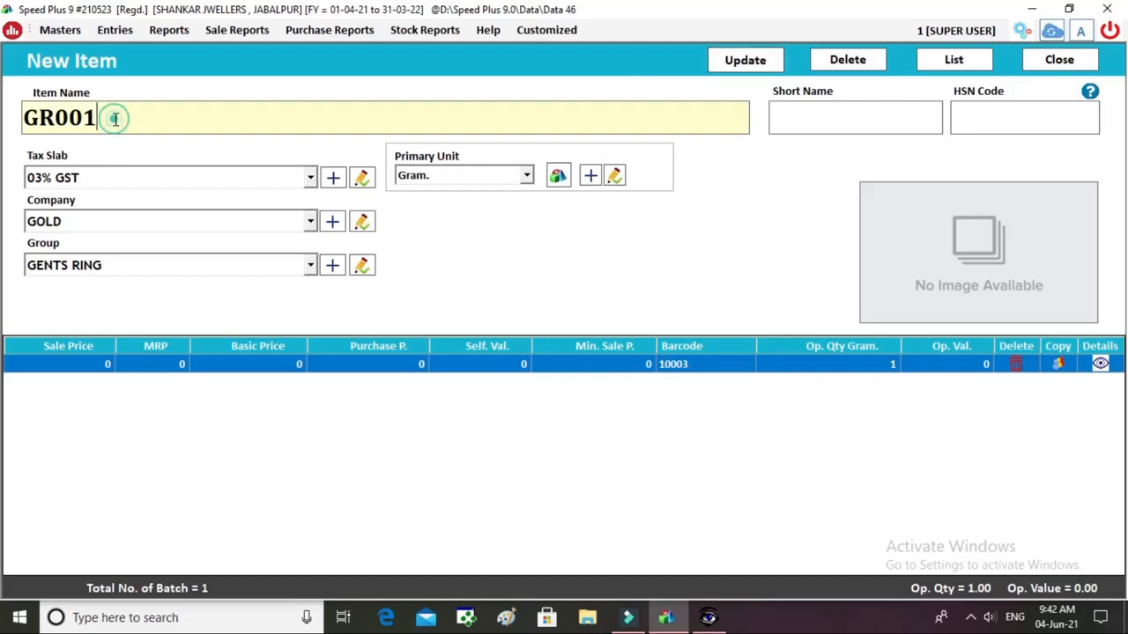
pyautogui.press('Return')
pyautogui.press('Return')
pyautogui.press('Return')
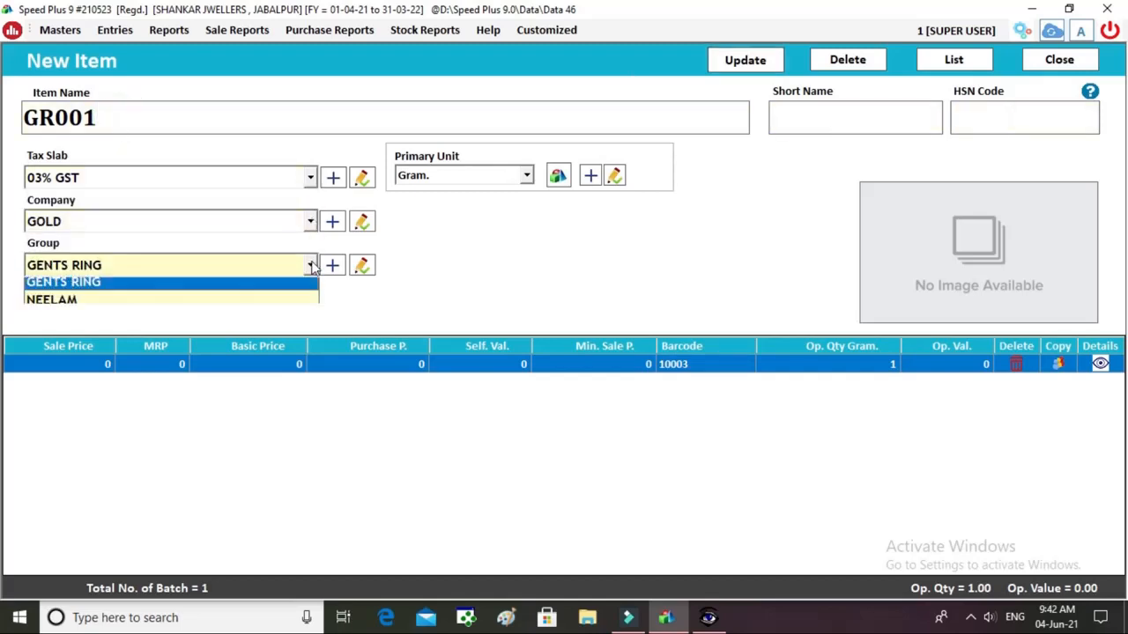
pyautogui.press('Return')
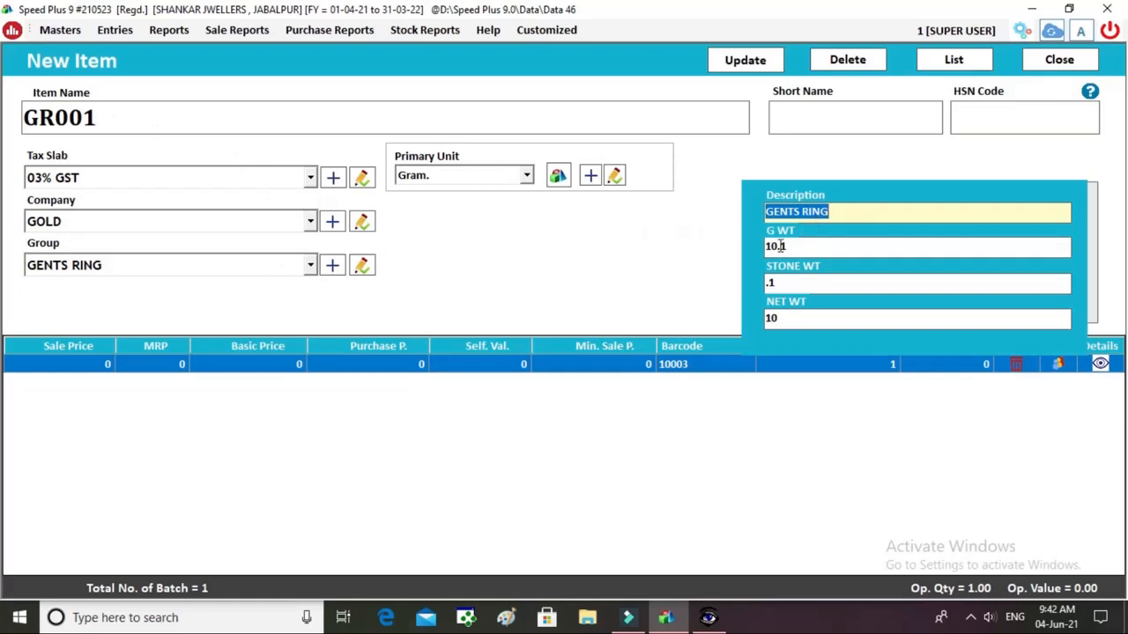
pyautogui.press('Return')
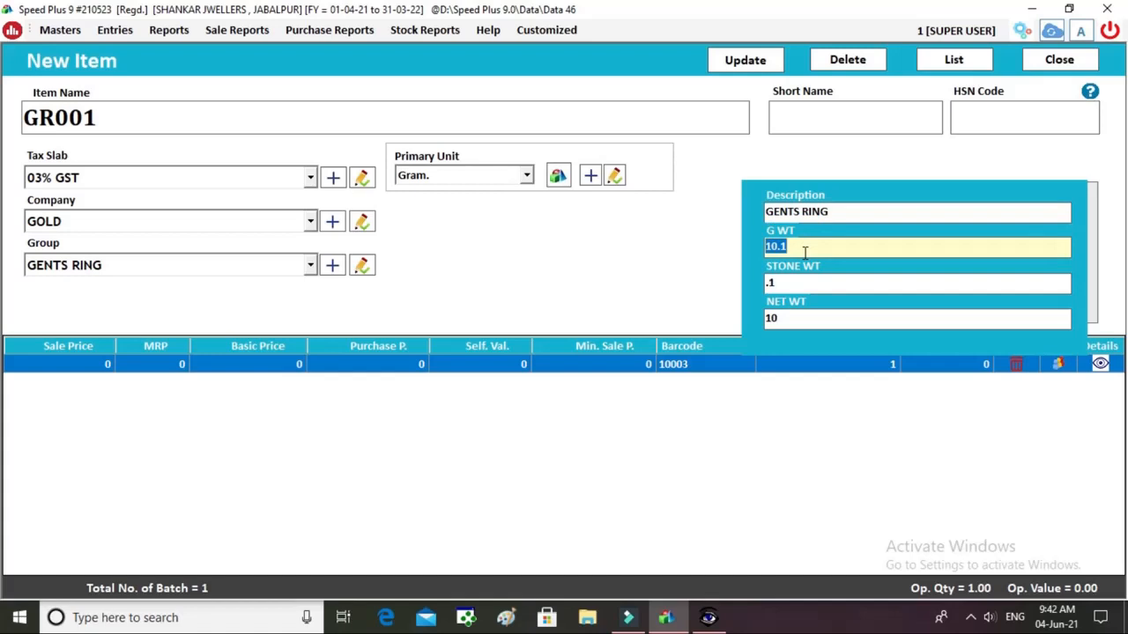
pyautogui.press('Return')
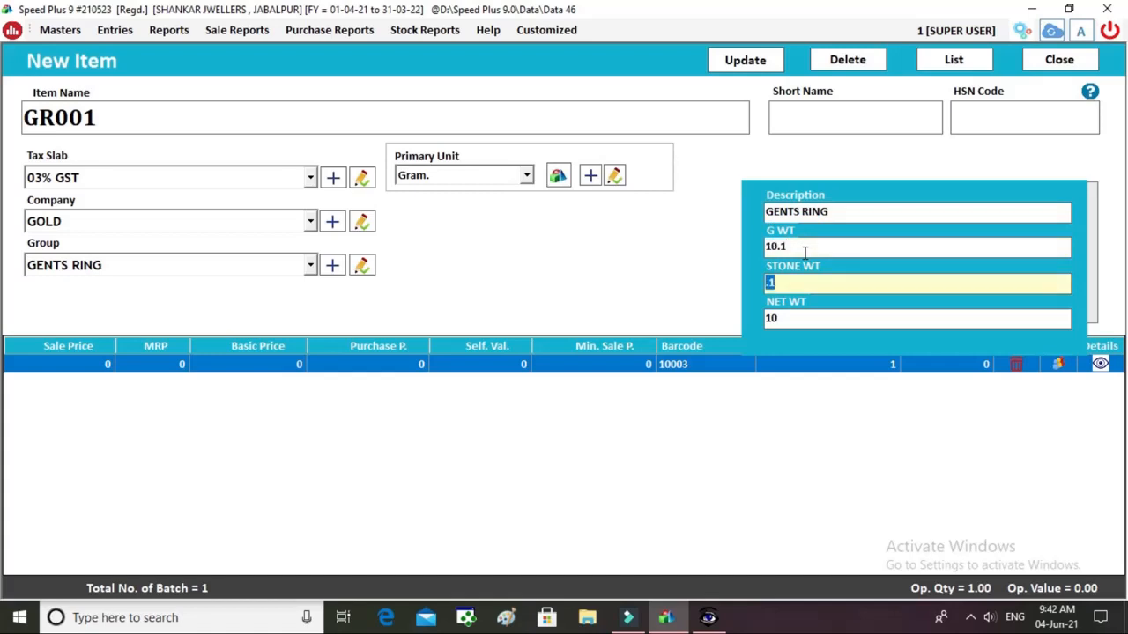
pyautogui.press('Return')
pyautogui.press('Return')
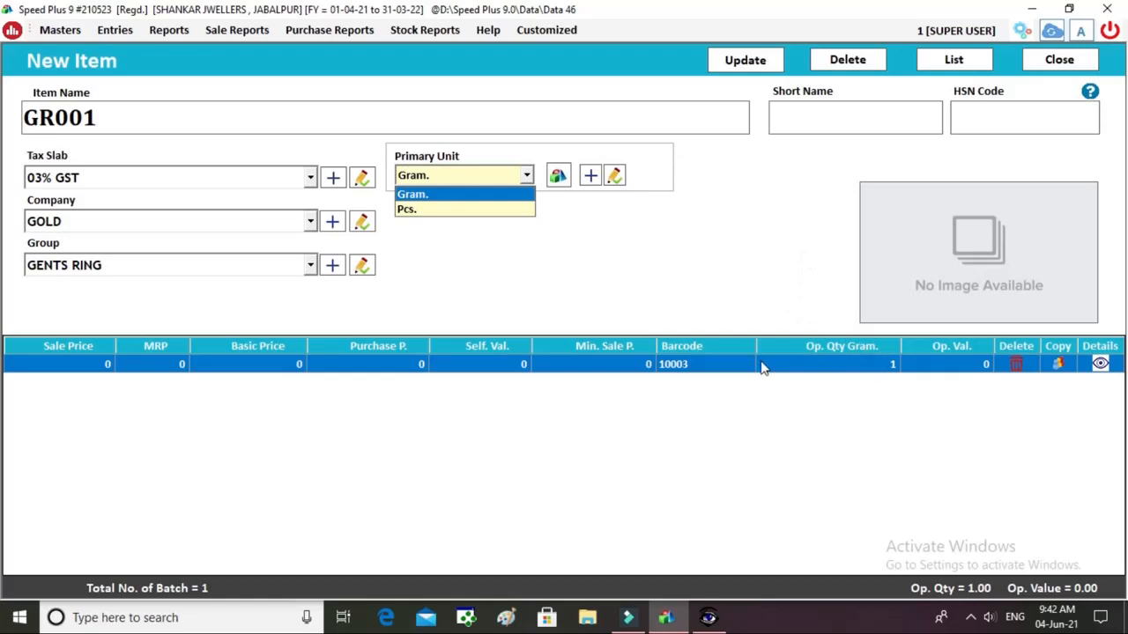
pyautogui.click(804, 374)
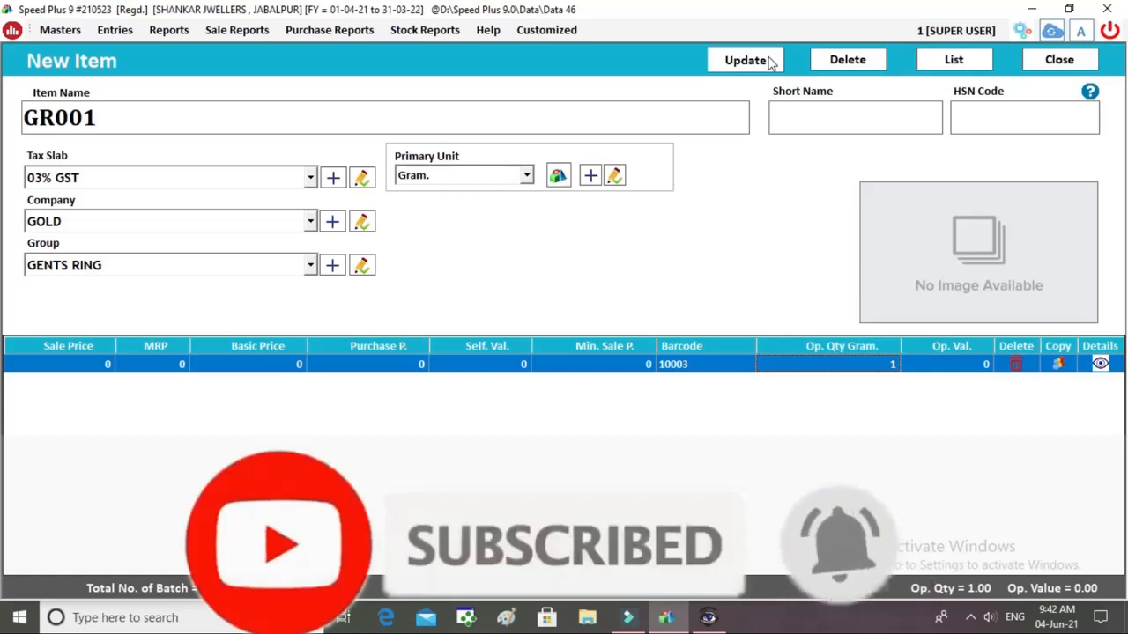
pyautogui.click(771, 61)
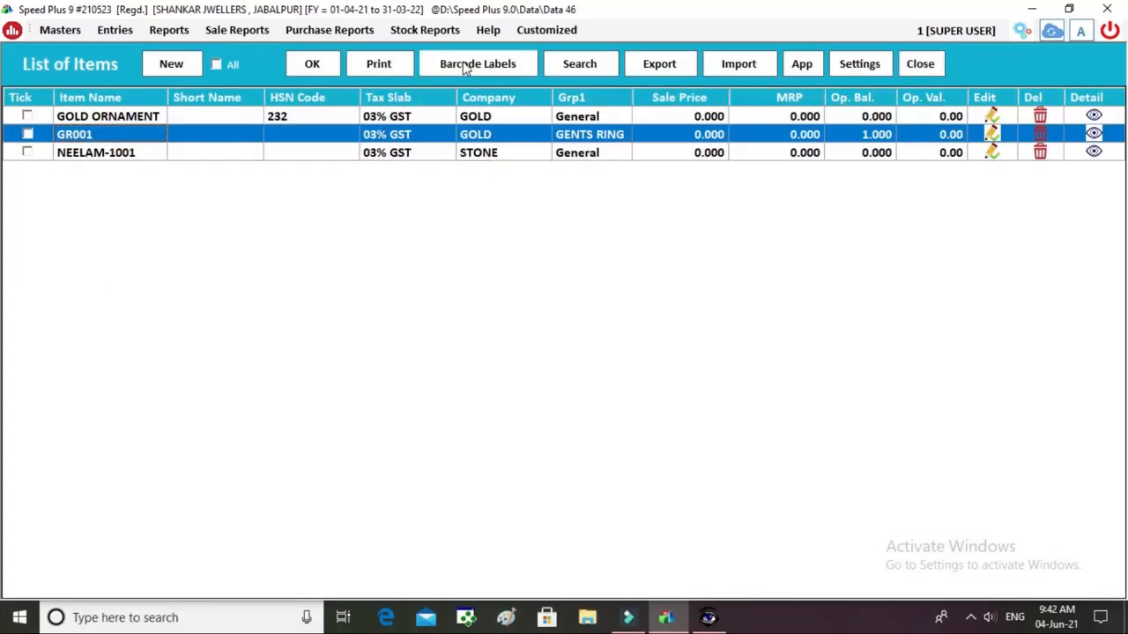
# Print GR001's barcode label showing 10003 and its weights, then close the preview and item screens.
pyautogui.click(467, 67)
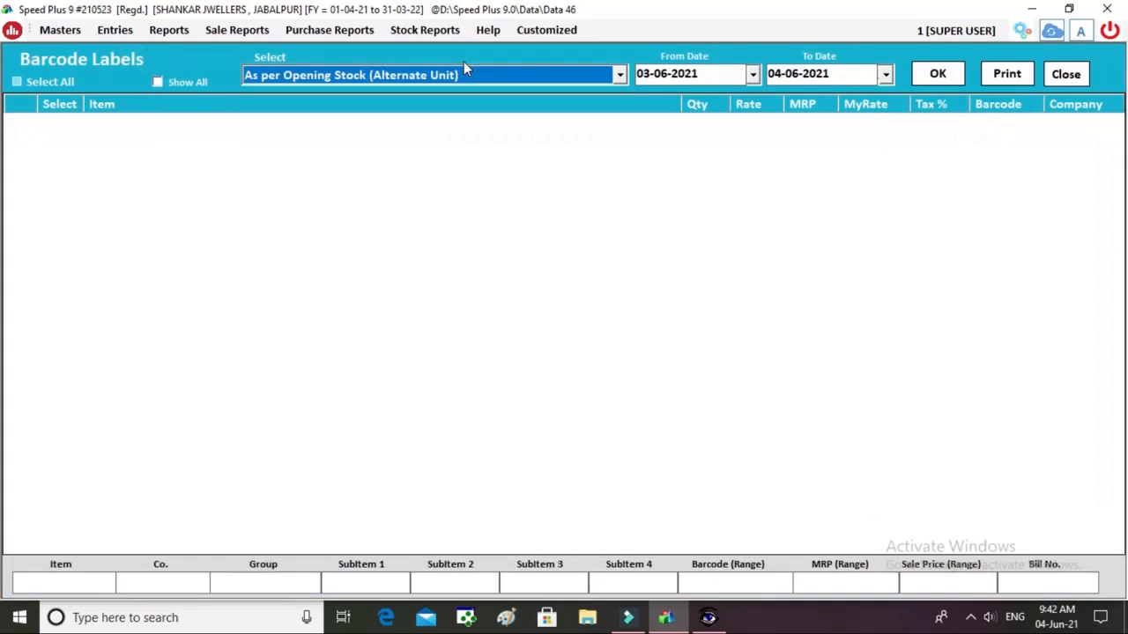
pyautogui.click(936, 80)
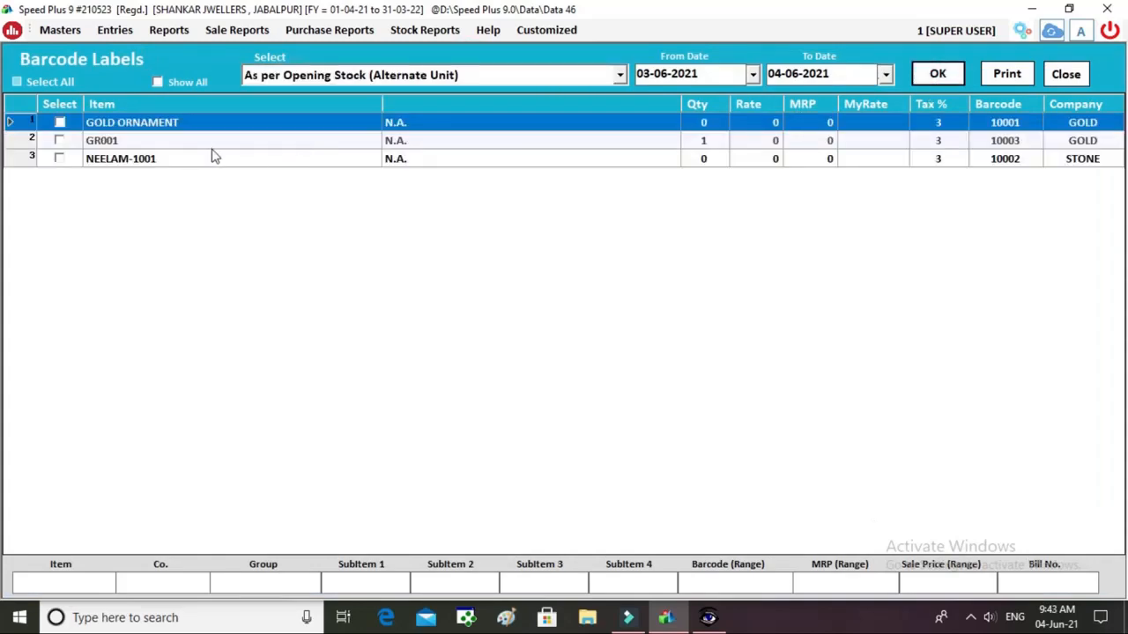
pyautogui.click(59, 140)
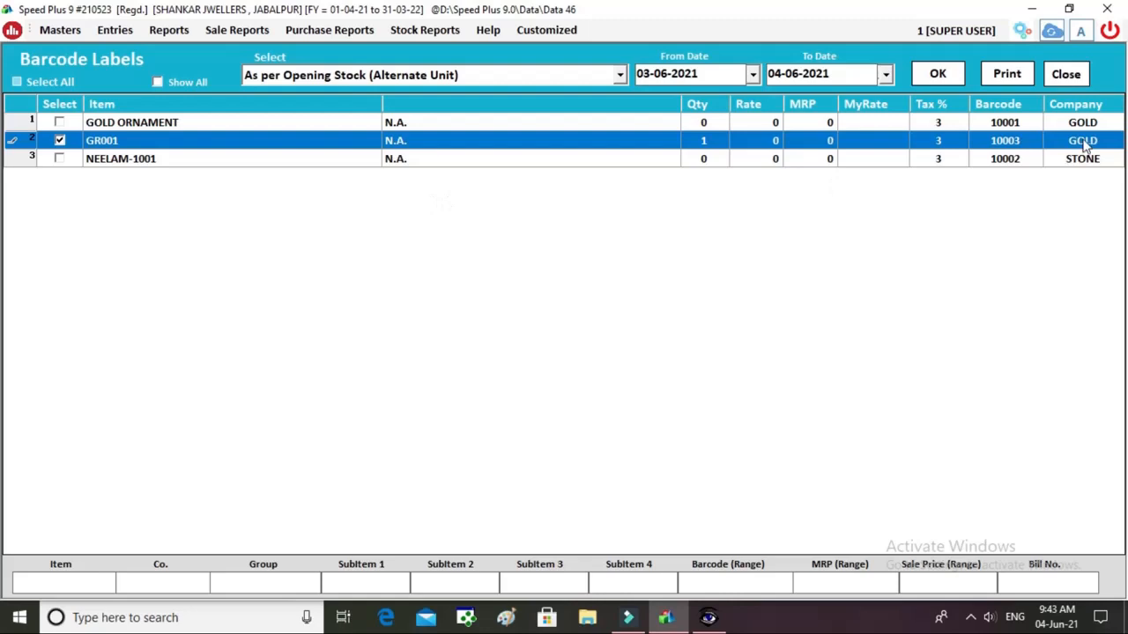
pyautogui.click(1013, 75)
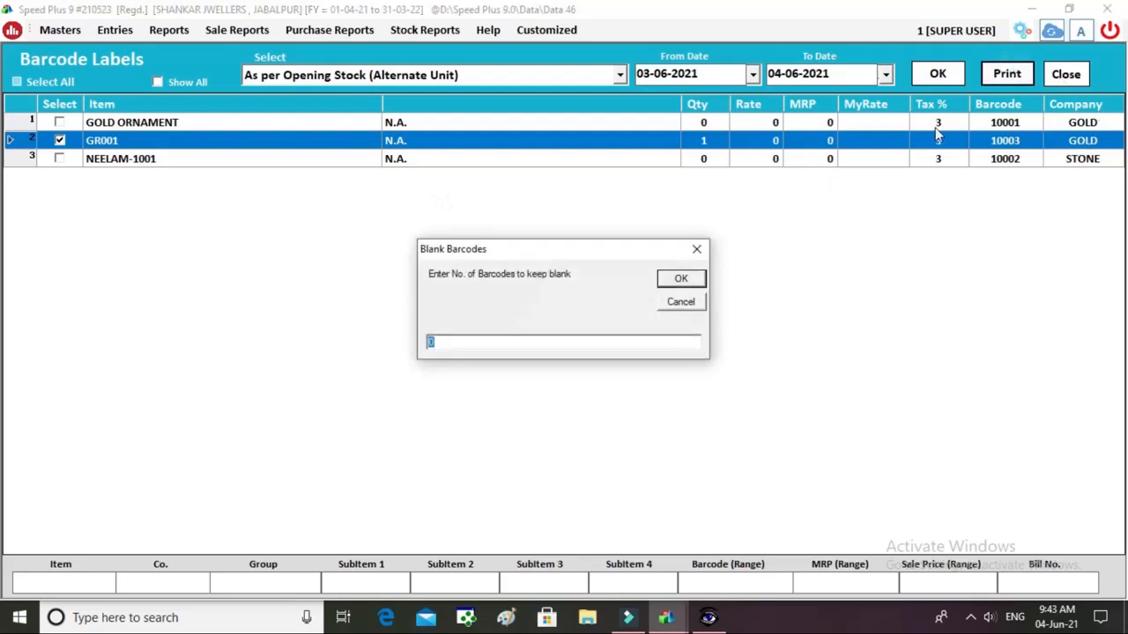
pyautogui.click(681, 280)
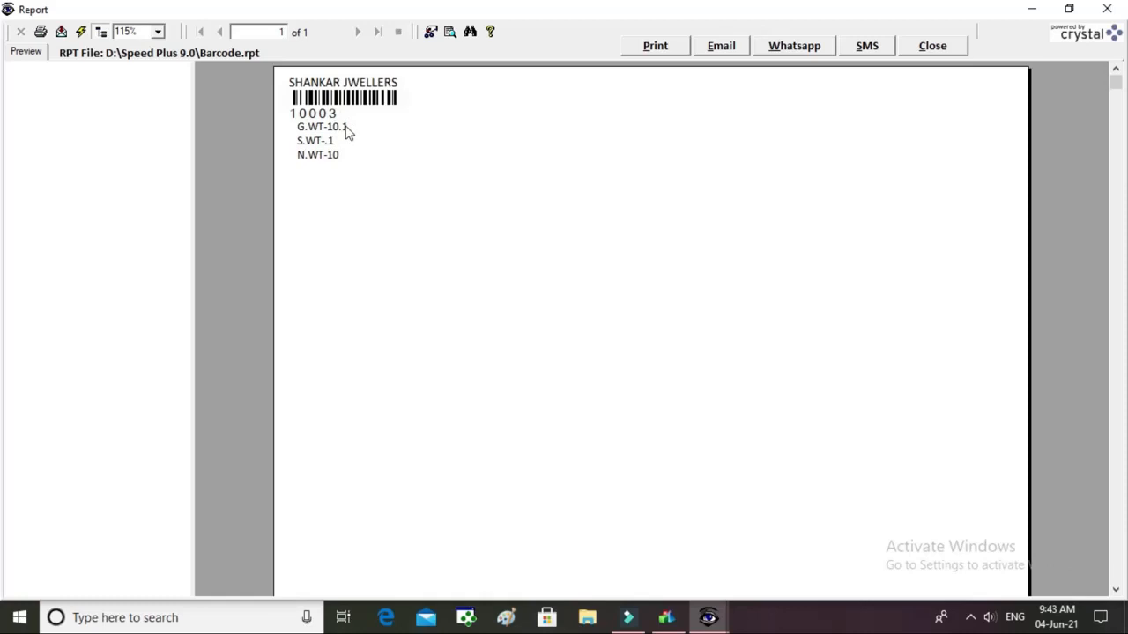
pyautogui.click(921, 45)
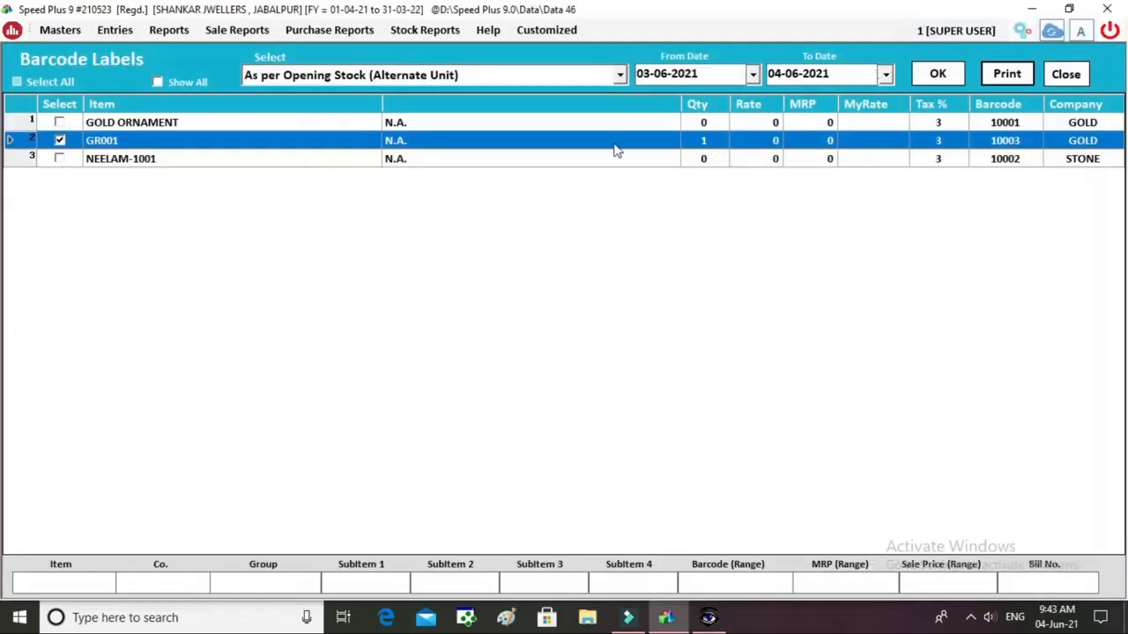
pyautogui.click(1053, 70)
pyautogui.click(925, 63)
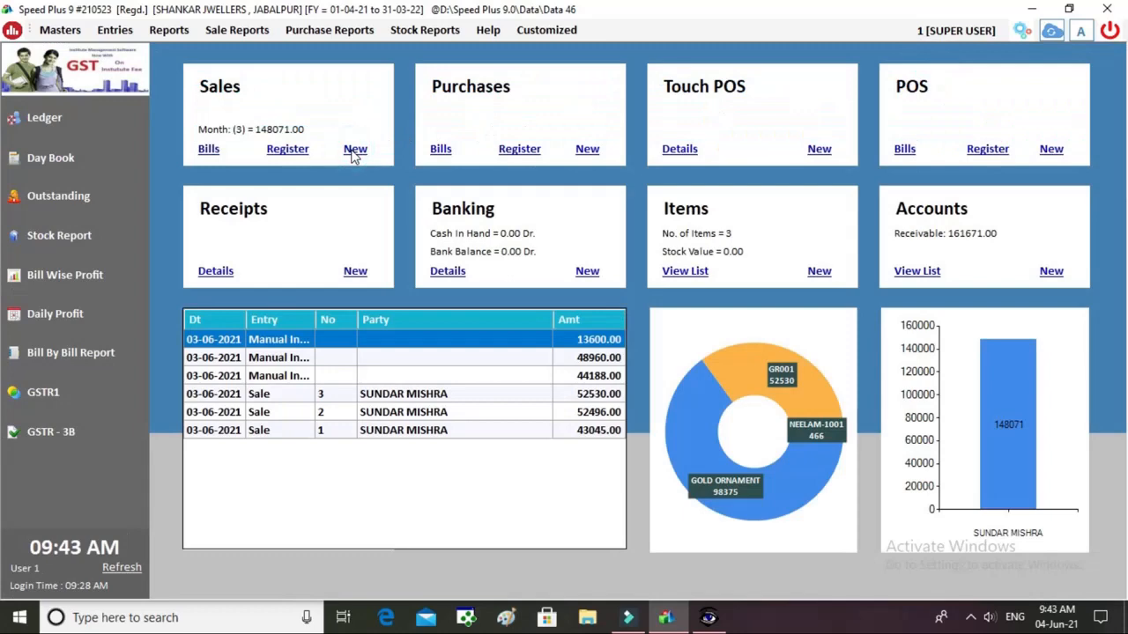
# Begin credit sale bill 5 for the Jabalpur customer and enter gold rate 48000/10 G.
pyautogui.click(355, 150)
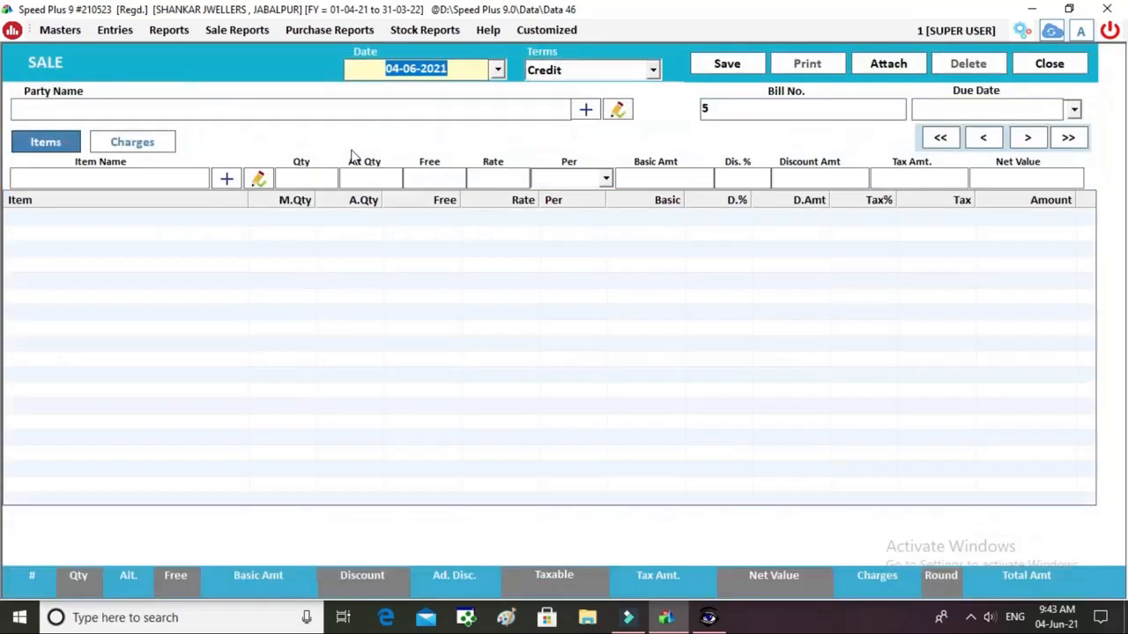
pyautogui.press('Return')
pyautogui.press('Return')
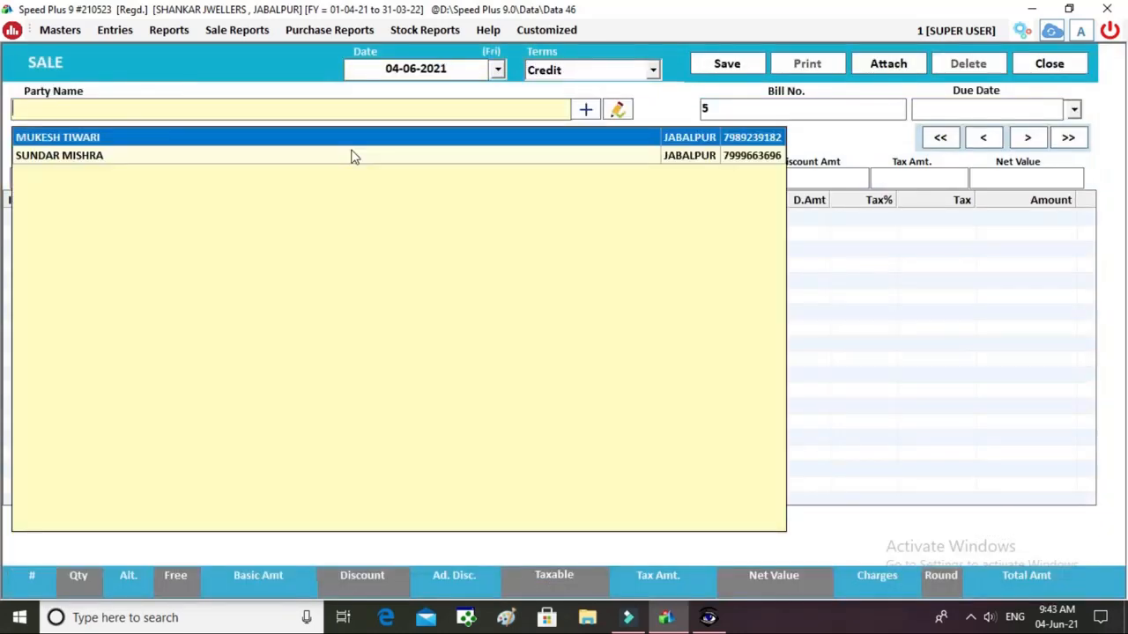
pyautogui.press('Return')
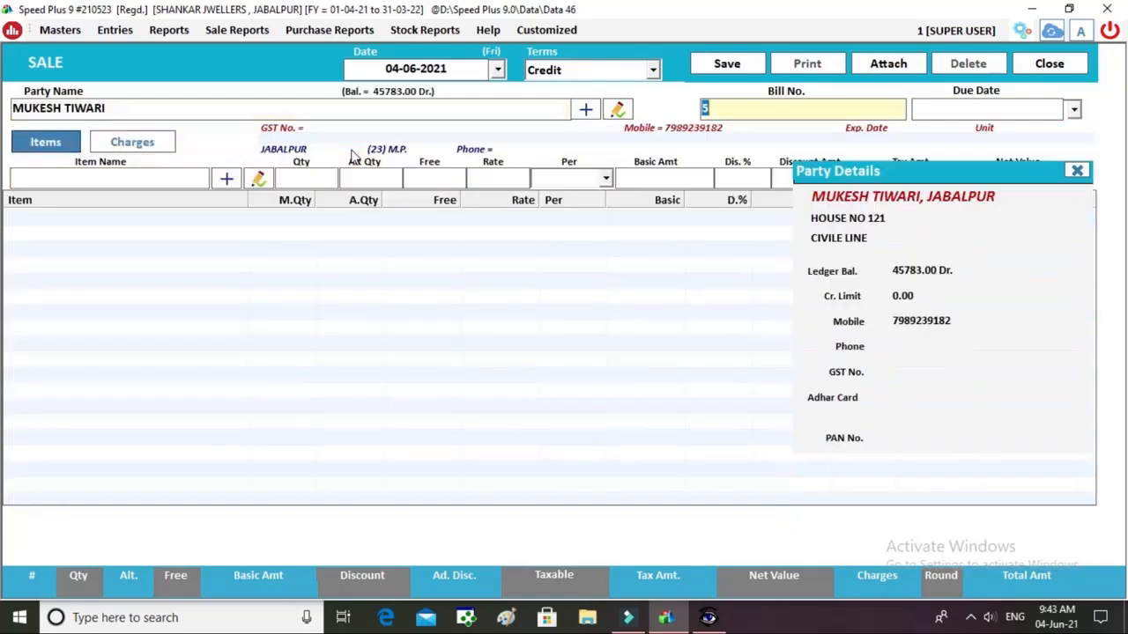
pyautogui.press('Return')
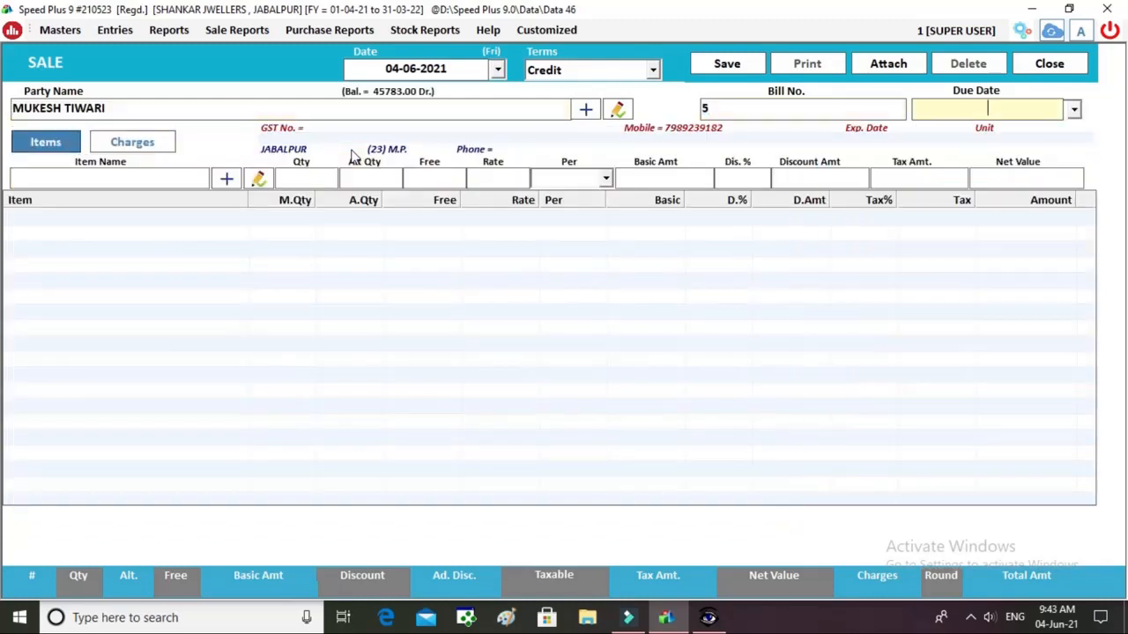
pyautogui.press('Return')
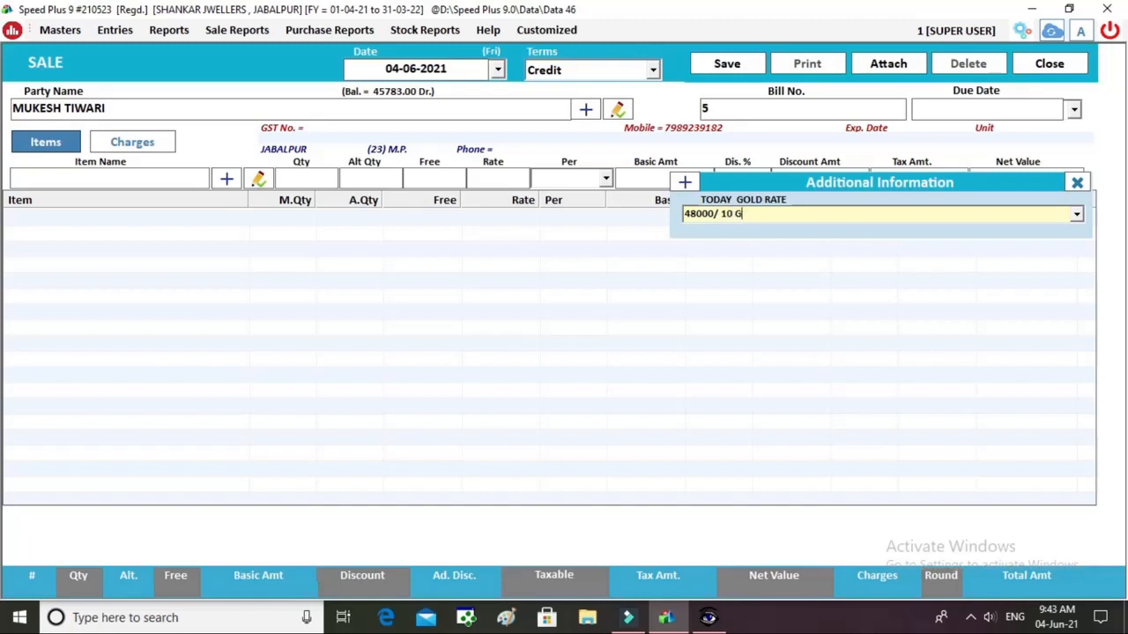
pyautogui.press('Return')
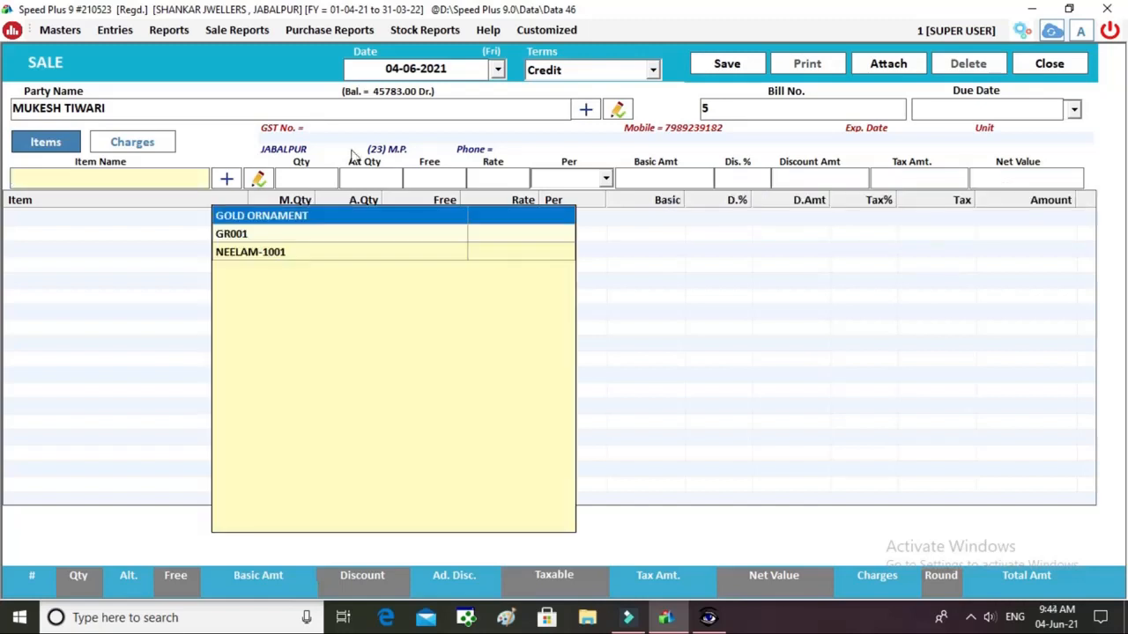
# Add GR001 GENTS RING to the bill with a 10 gram quantity.
pyautogui.press('Down')
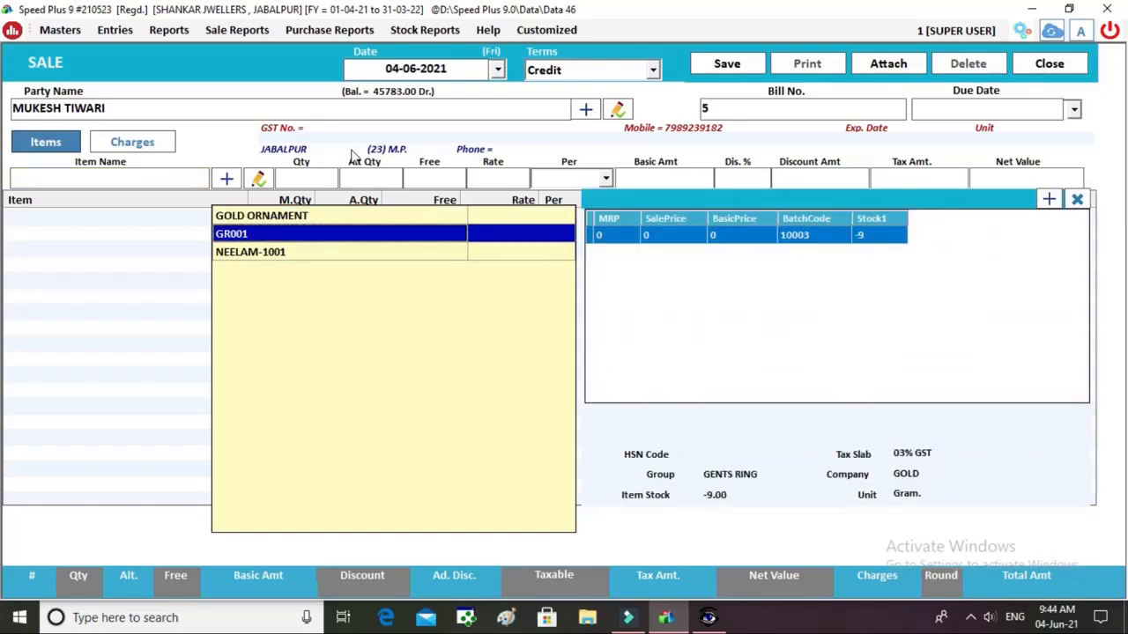
pyautogui.press('Return')
pyautogui.press('Return')
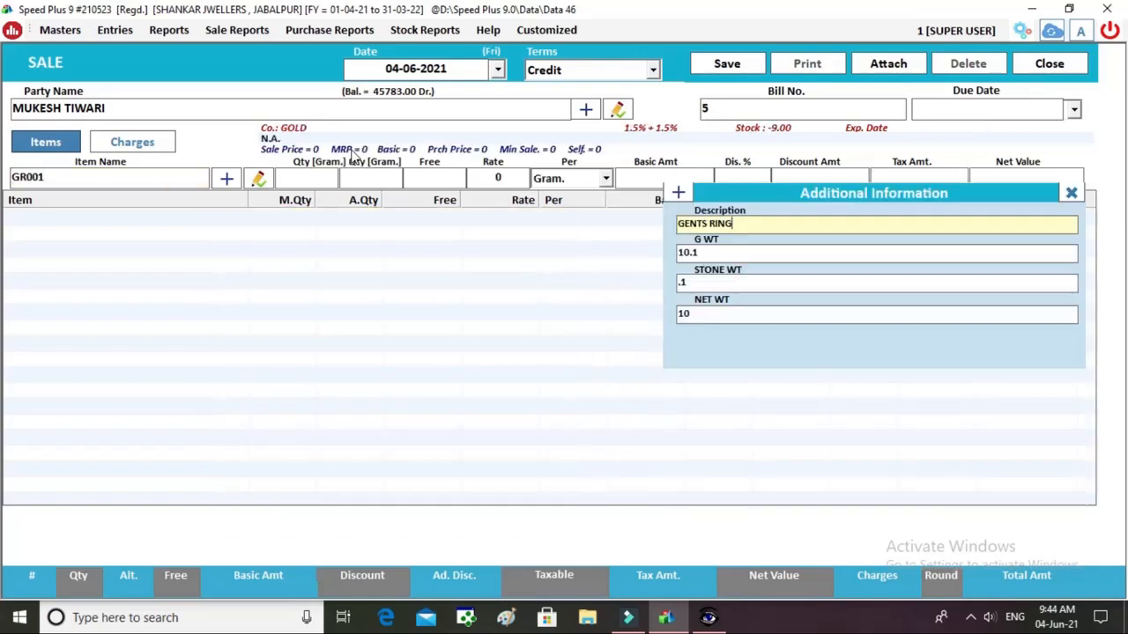
pyautogui.press('Return')
pyautogui.press('Return')
pyautogui.press('Return')
pyautogui.press('Return')
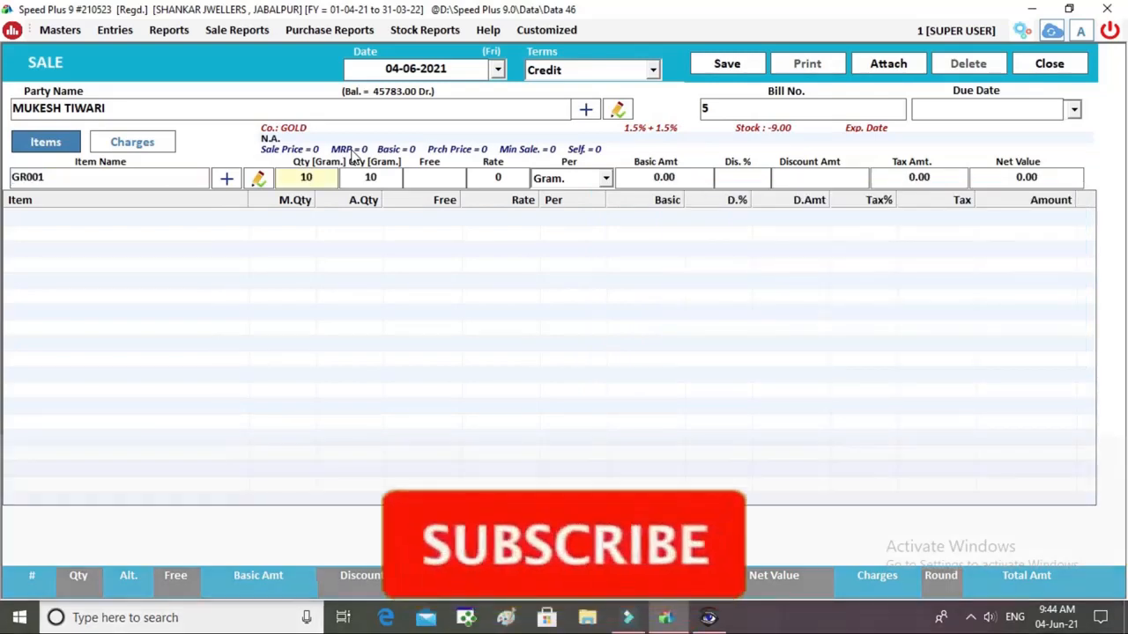
pyautogui.press('Return')
pyautogui.press('Return')
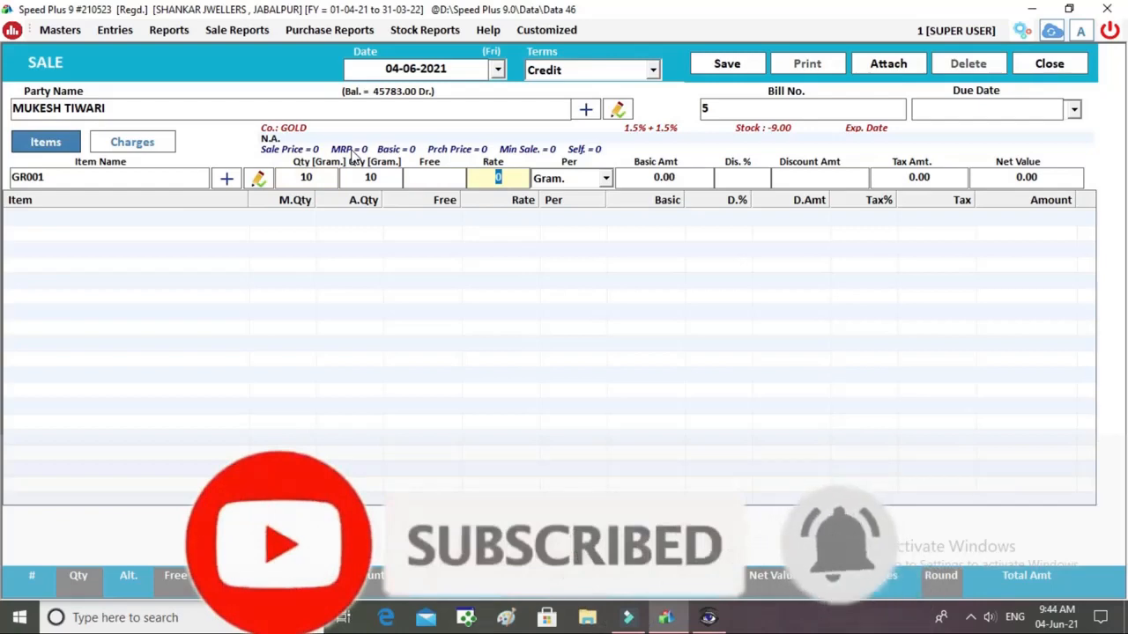
# Set rate 4800 and 300 per gram making charge, then save the 52530 bill.
pyautogui.write('4800')
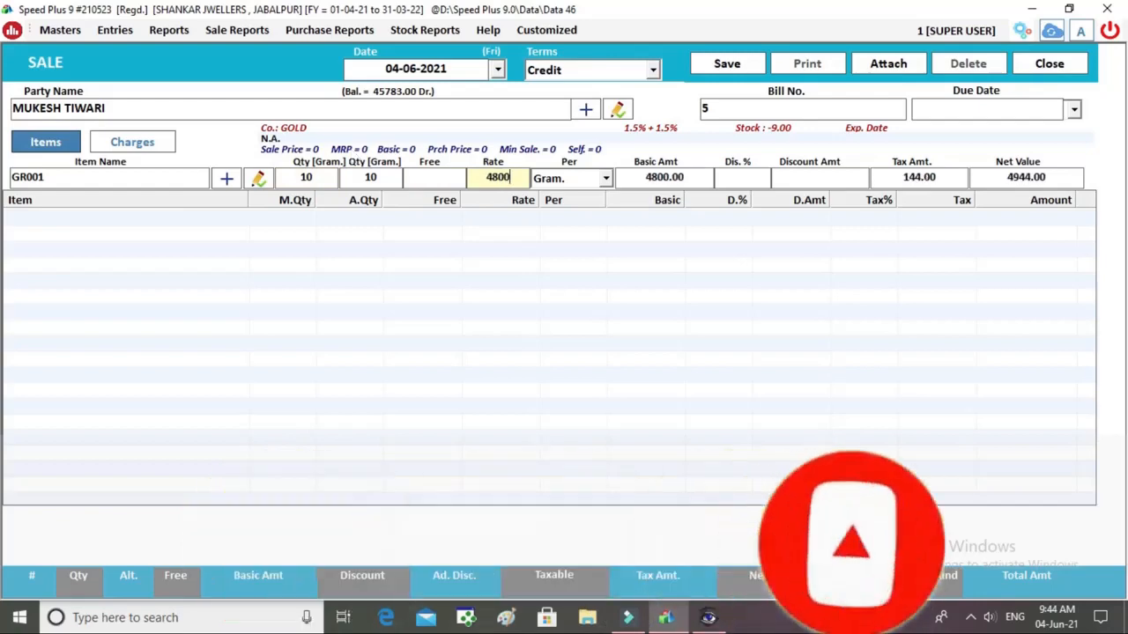
pyautogui.press('Return')
pyautogui.press('Return')
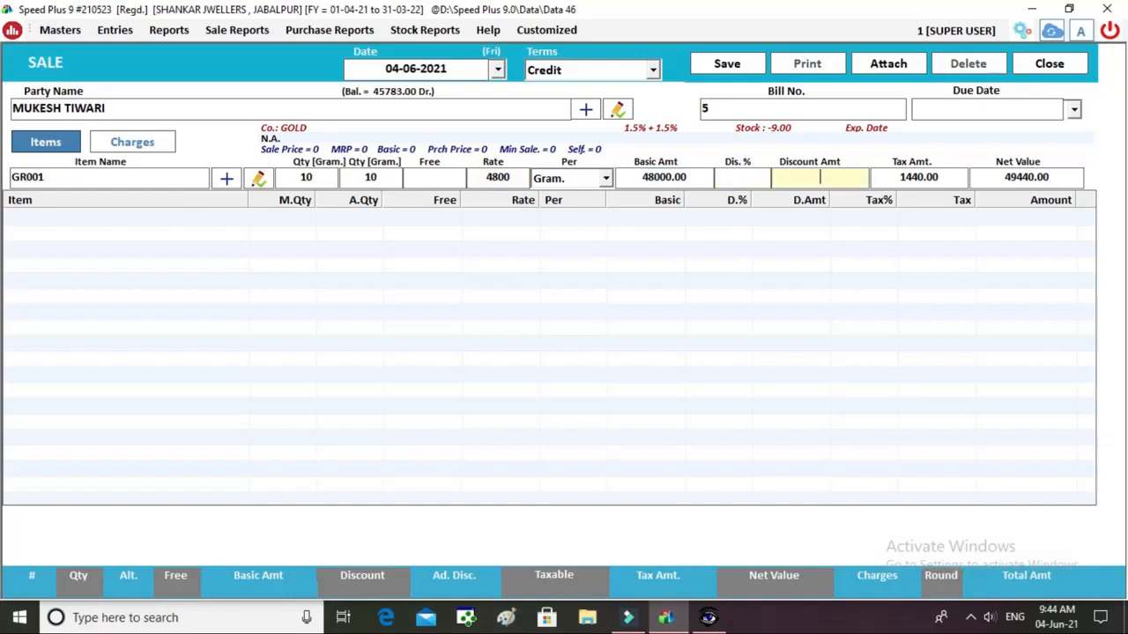
pyautogui.press('Return')
pyautogui.press('Return')
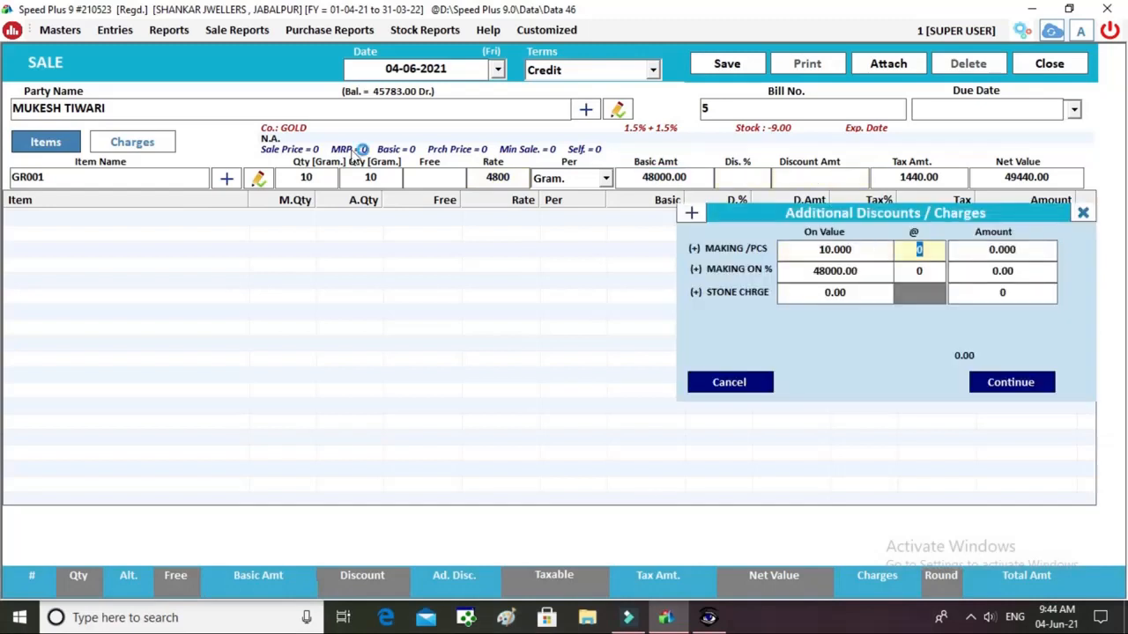
pyautogui.write('300')
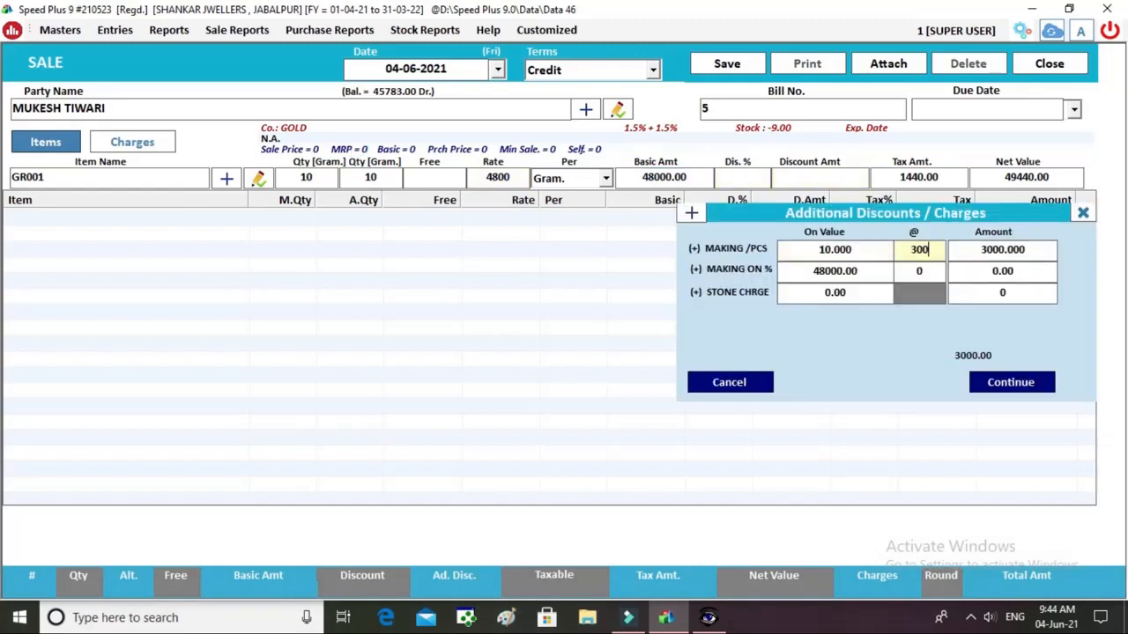
pyautogui.press('Return')
pyautogui.press('Return')
pyautogui.press('Return')
pyautogui.press('Return')
pyautogui.press('Return')
pyautogui.press('Return')
pyautogui.press('Return')
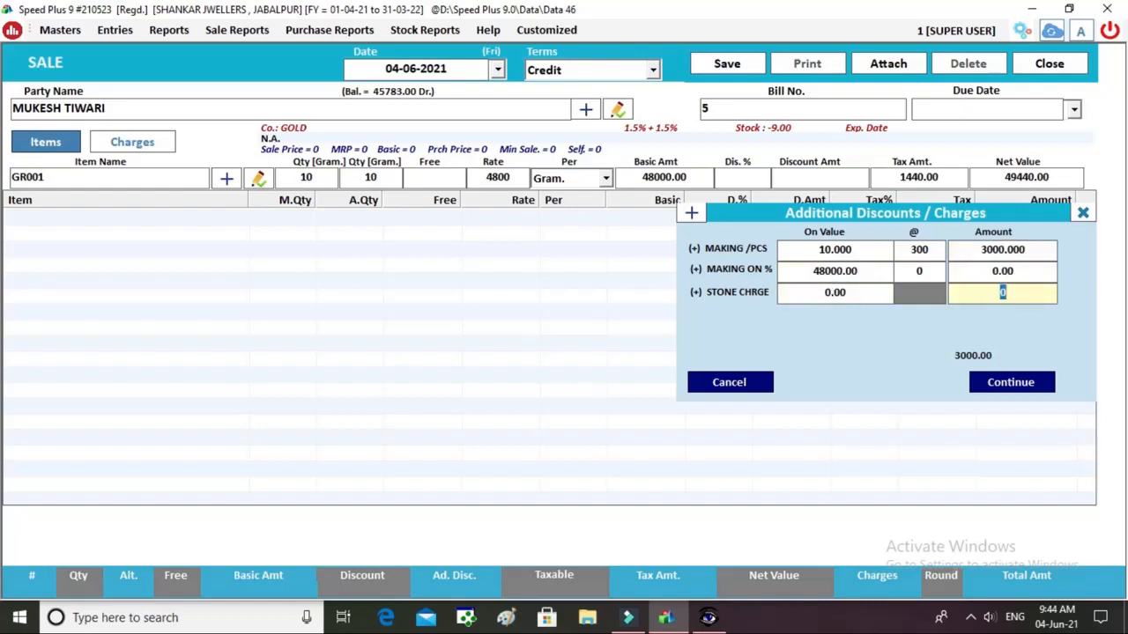
pyautogui.press('Return')
pyautogui.press('Return')
pyautogui.press('Return')
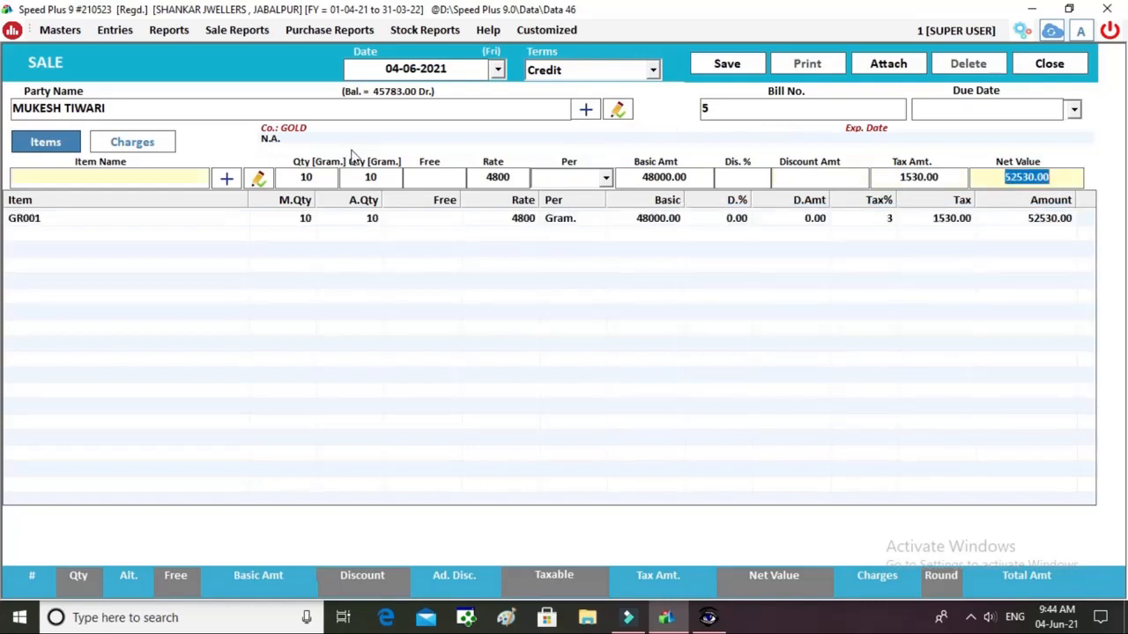
pyautogui.hotkey('alt', 's')
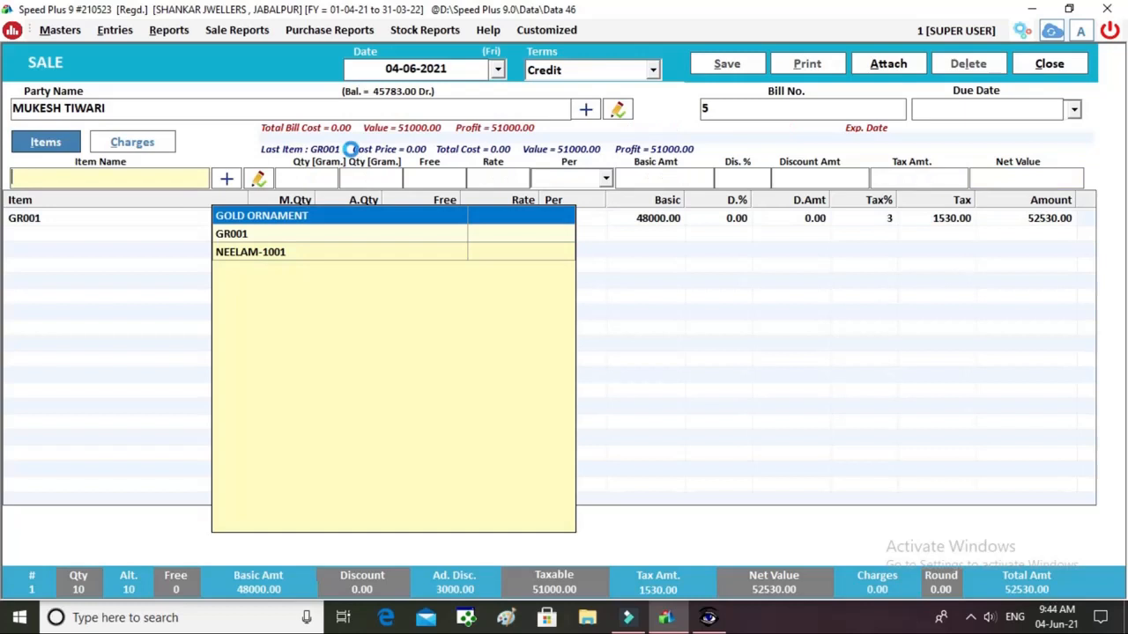
# Preview bill 5 in JWELLERY BILL format and scroll through the 52530.00 invoice.
pyautogui.press('Return')
pyautogui.press('Return')
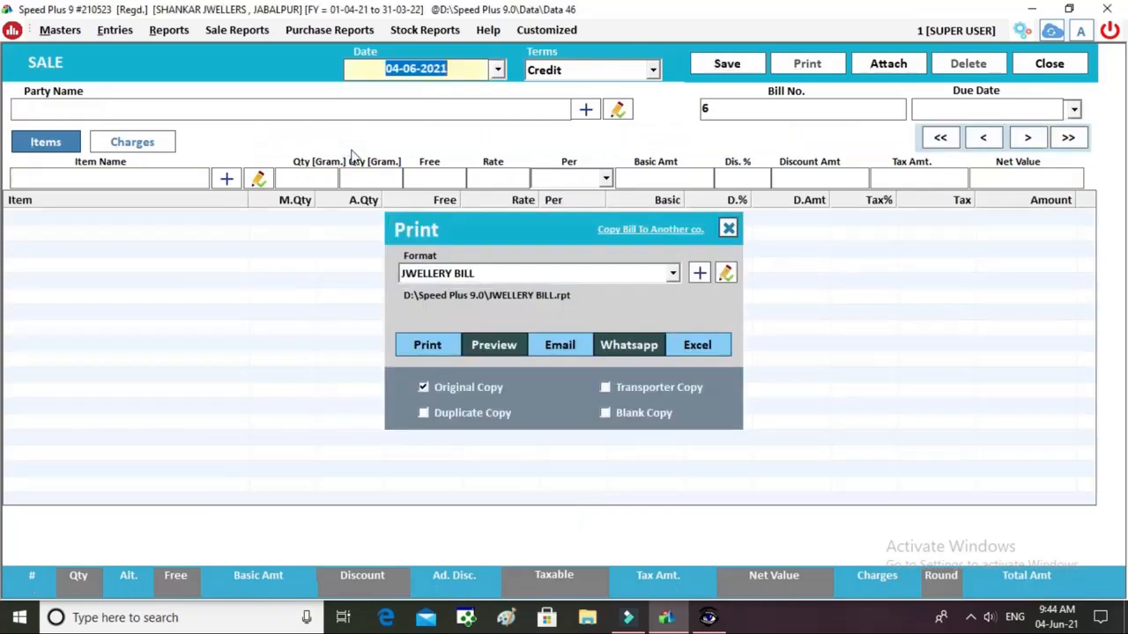
pyautogui.click(509, 277)
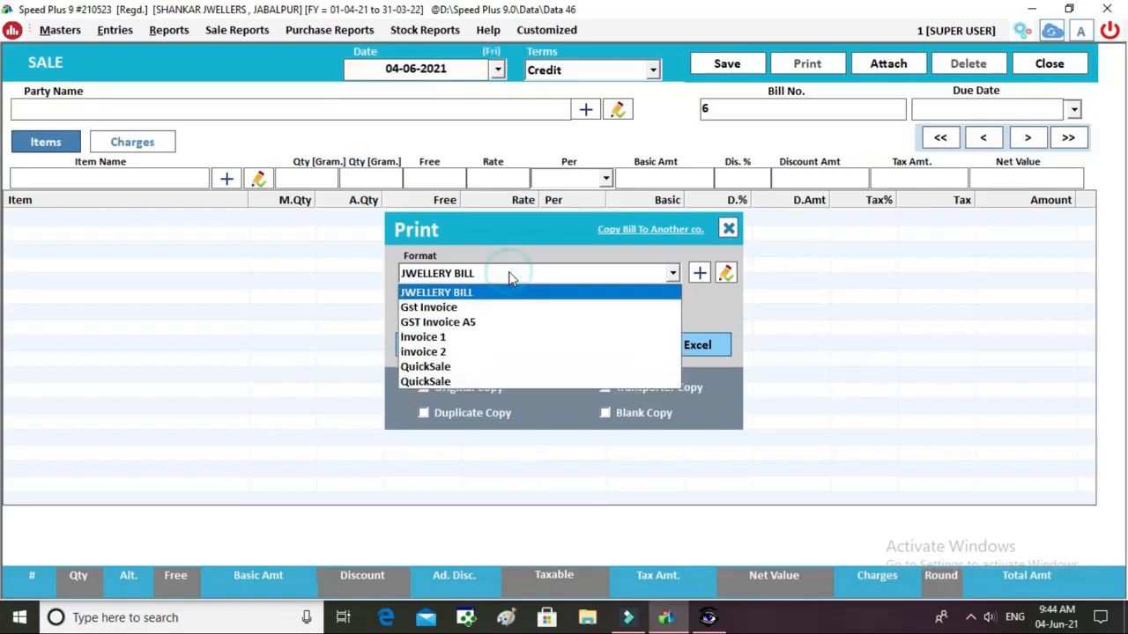
pyautogui.click(511, 277)
pyautogui.click(496, 356)
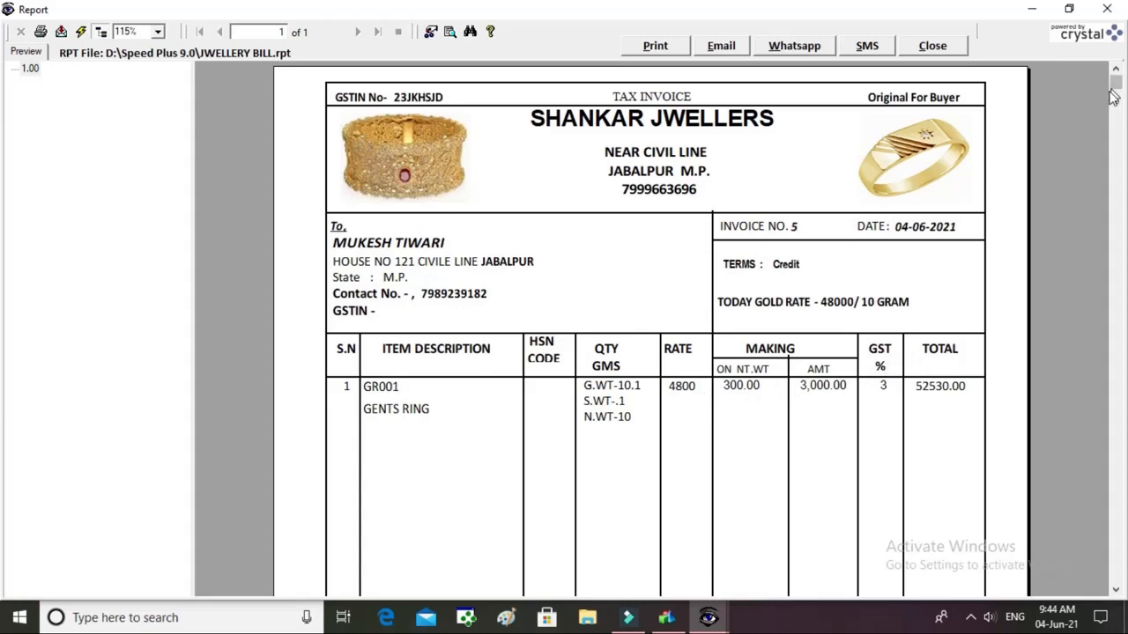
pyautogui.moveTo(1117, 82); pyautogui.dragTo(1120, 438)
pyautogui.moveTo(1115, 452); pyautogui.dragTo(1115, 566)
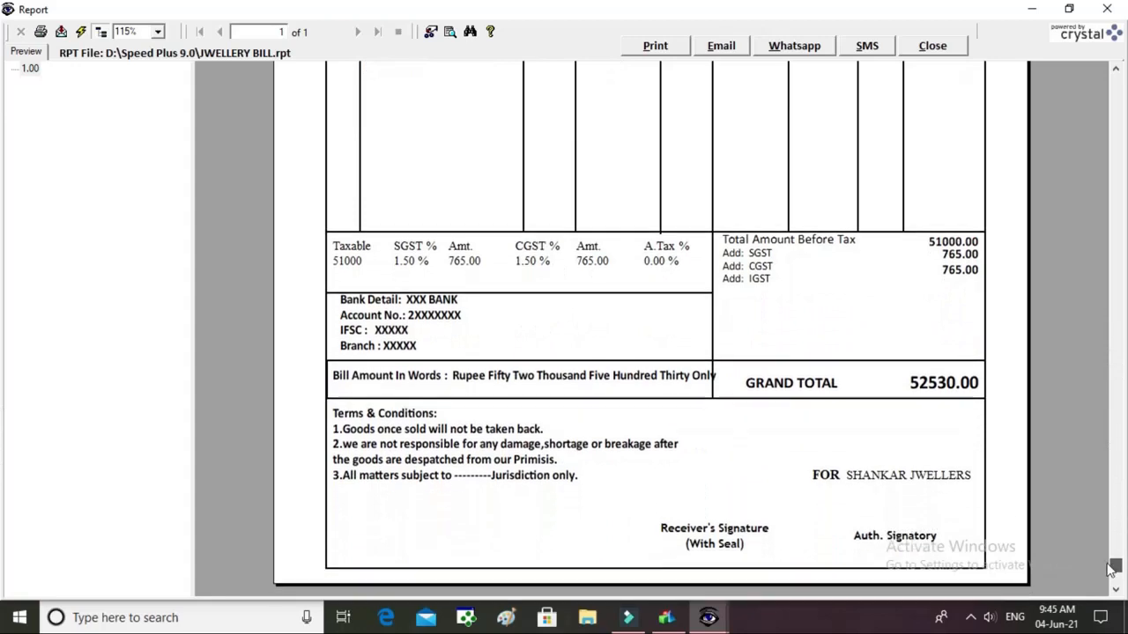
# Close the invoice preview, the Print dialog and the sale window.
pyautogui.click(926, 48)
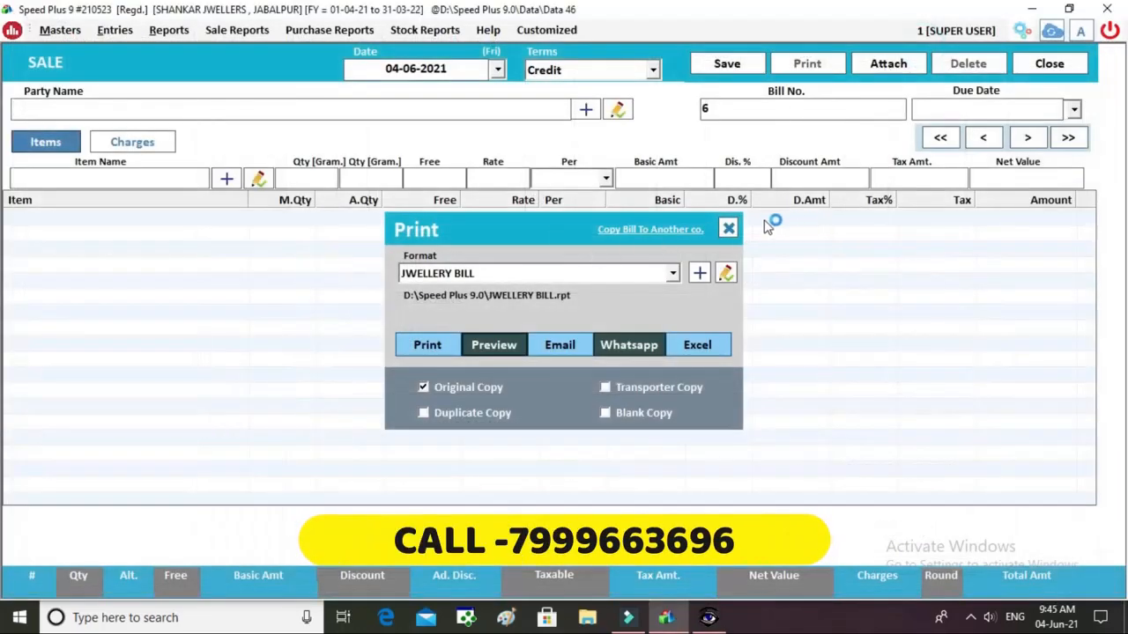
pyautogui.click(728, 229)
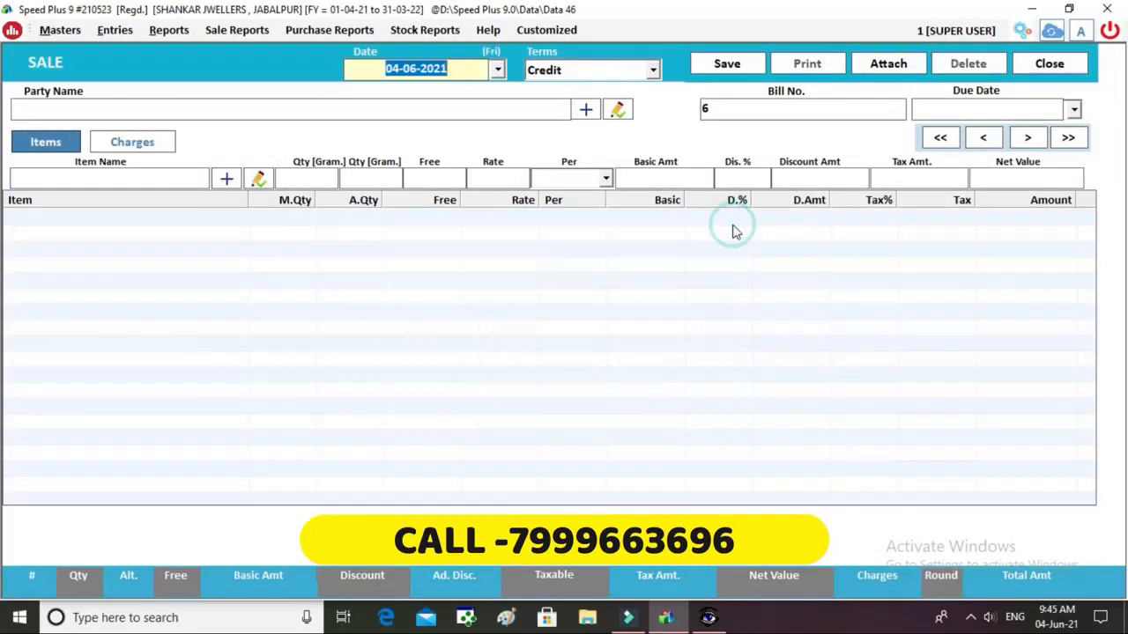
pyautogui.click(1027, 67)
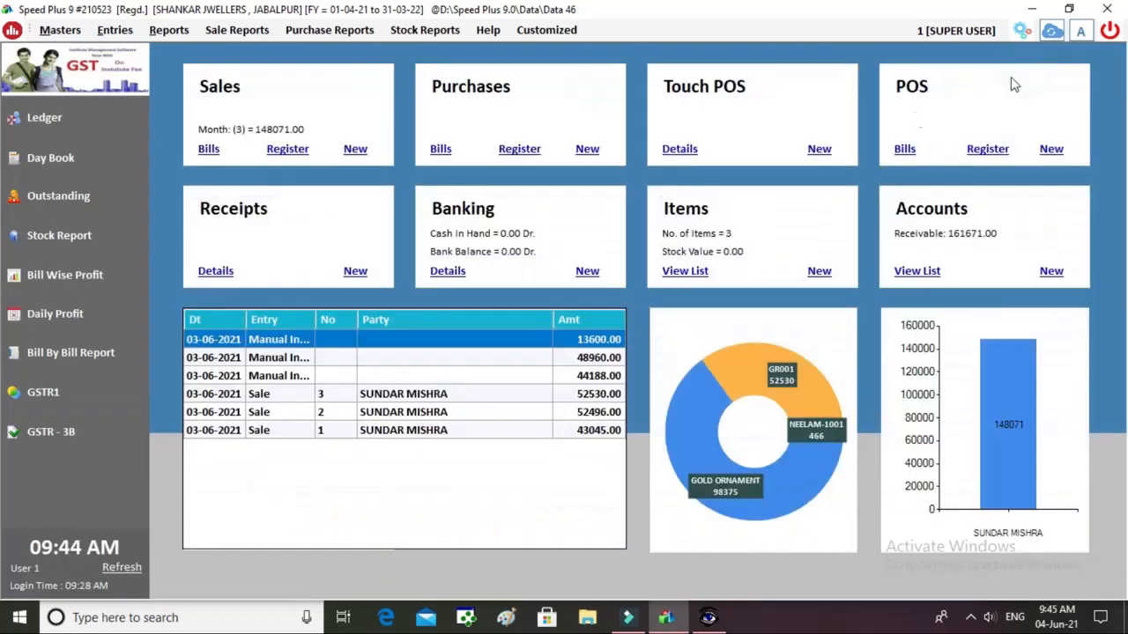
pyautogui.click(285, 151)
pyautogui.click(119, 40)
pyautogui.click(53, 33)
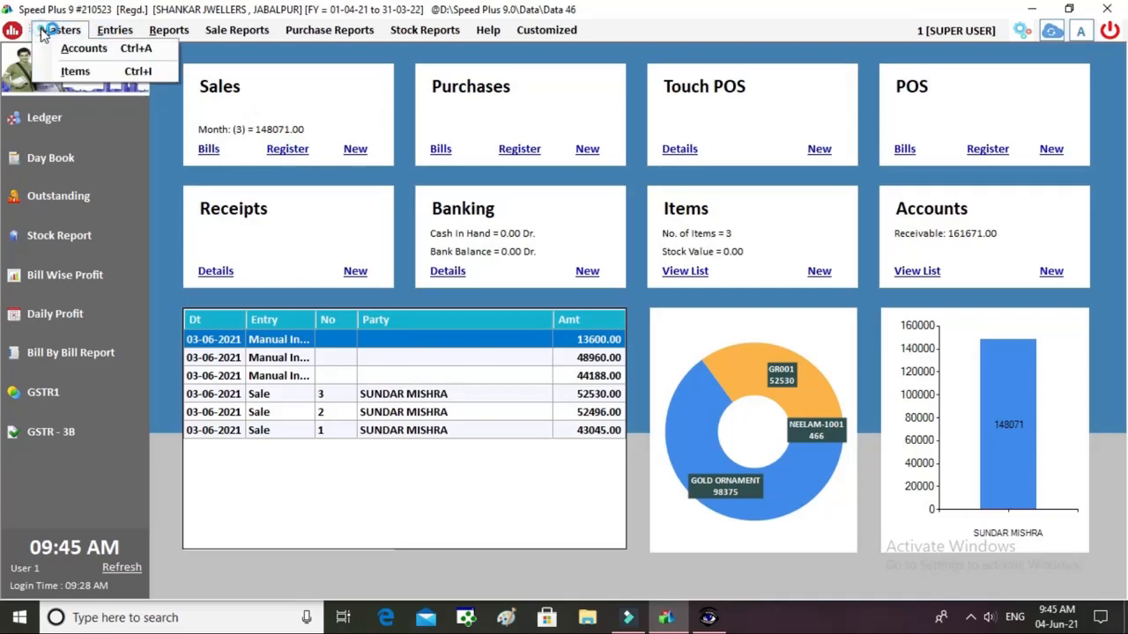
pyautogui.click(75, 56)
pyautogui.click(75, 71)
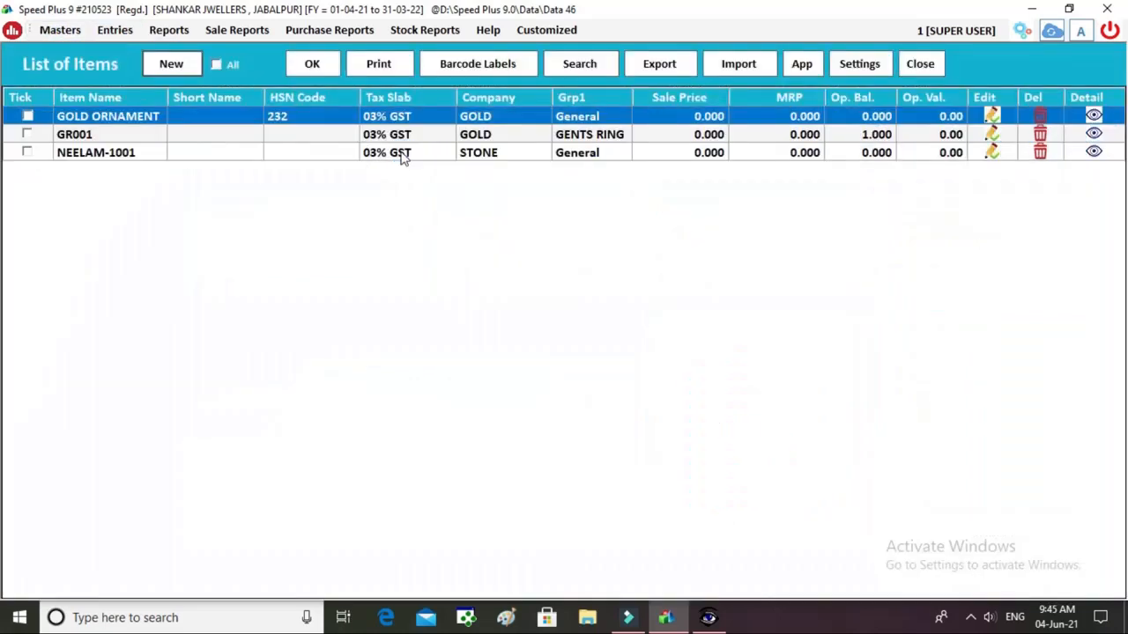
pyautogui.click(141, 145)
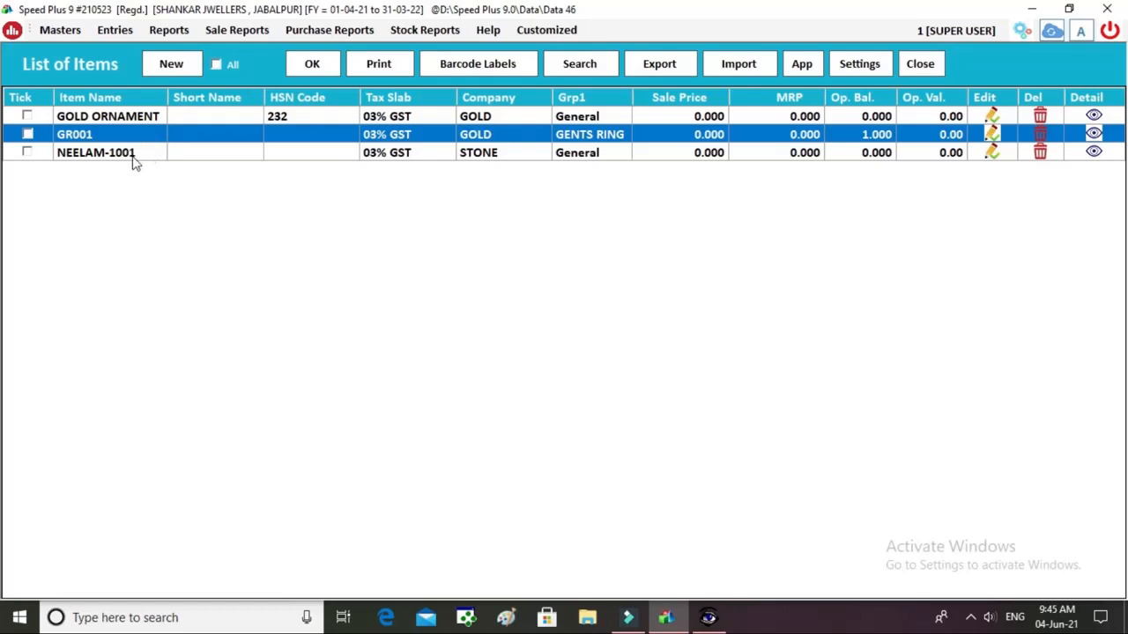
pyautogui.click(137, 157)
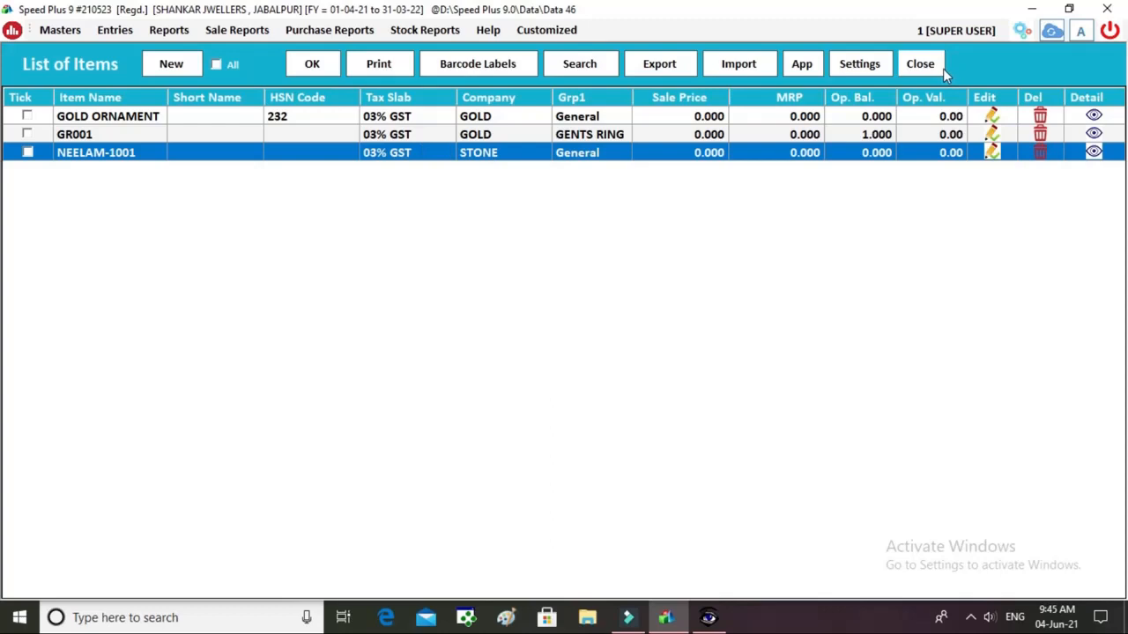
pyautogui.click(919, 64)
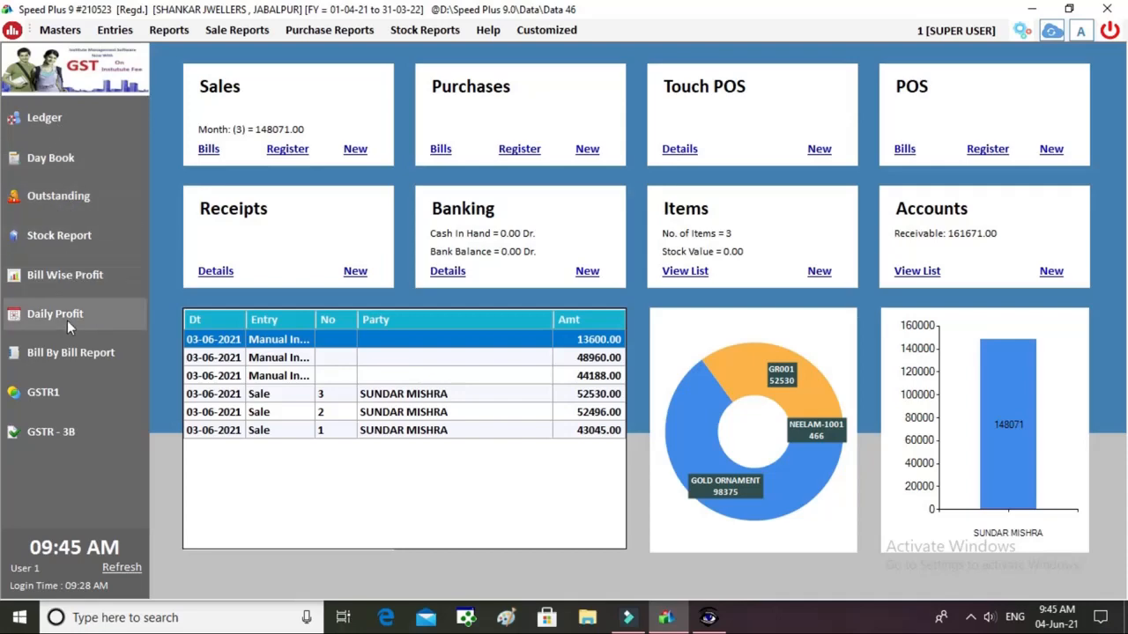
pyautogui.click(63, 393)
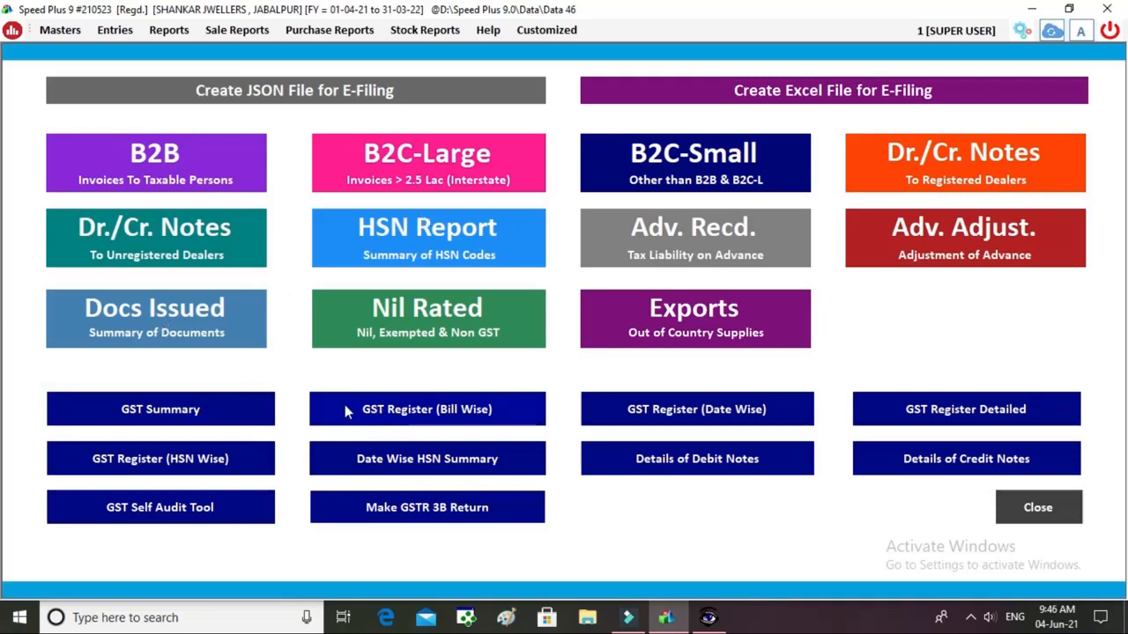
pyautogui.click(249, 414)
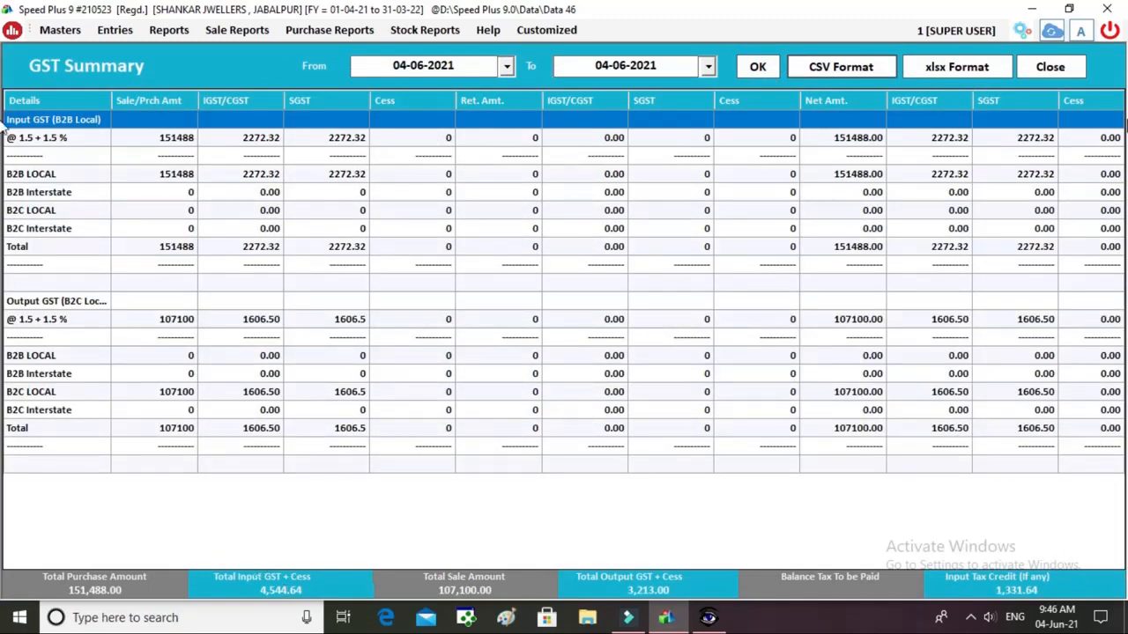
pyautogui.click(1050, 67)
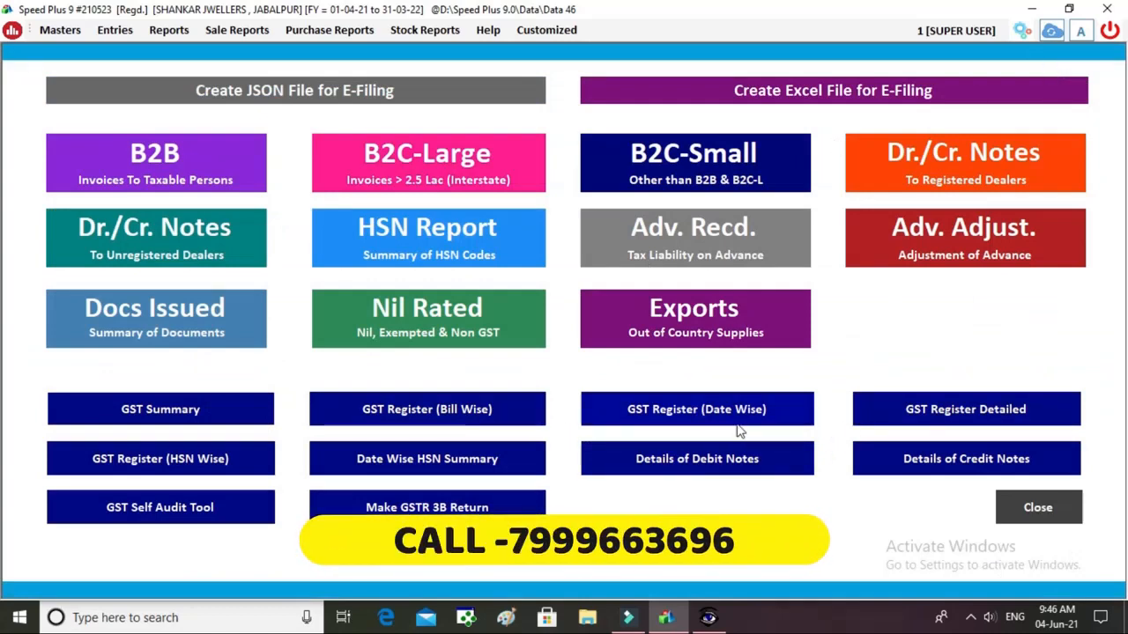
pyautogui.click(1039, 509)
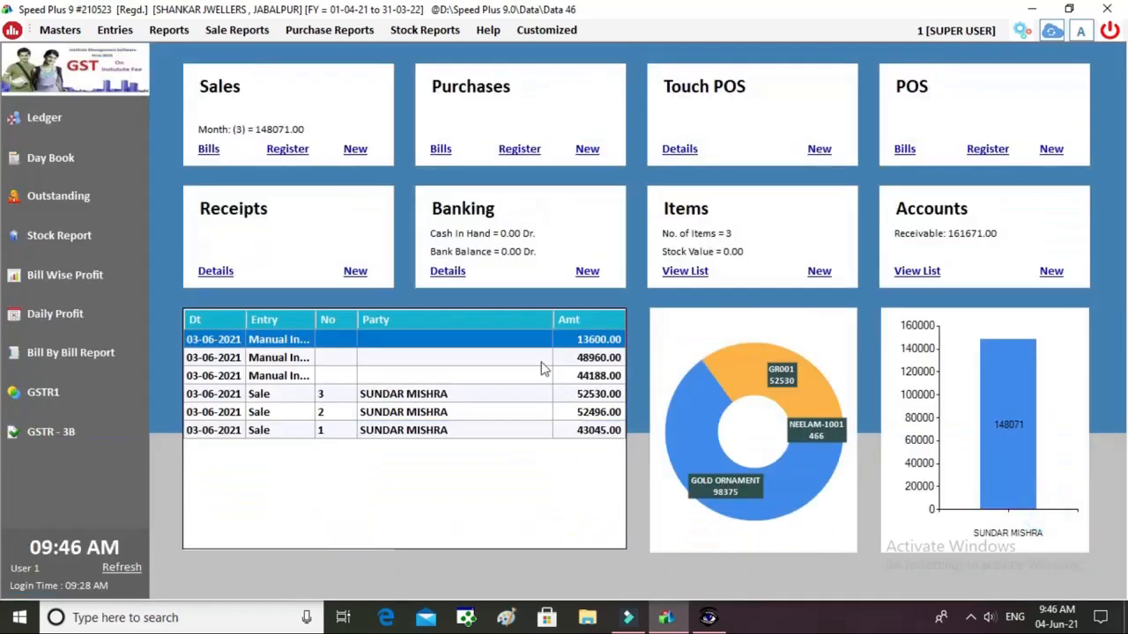
# From a new bank entry, create and save a bank account named SBI.
pyautogui.click(171, 33)
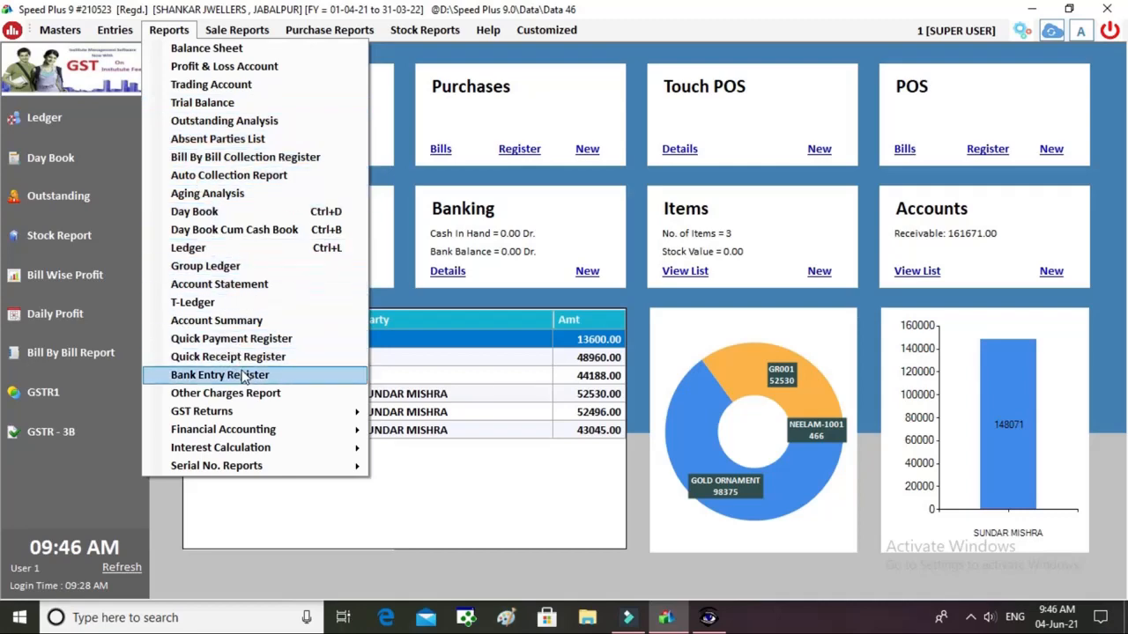
pyautogui.click(429, 303)
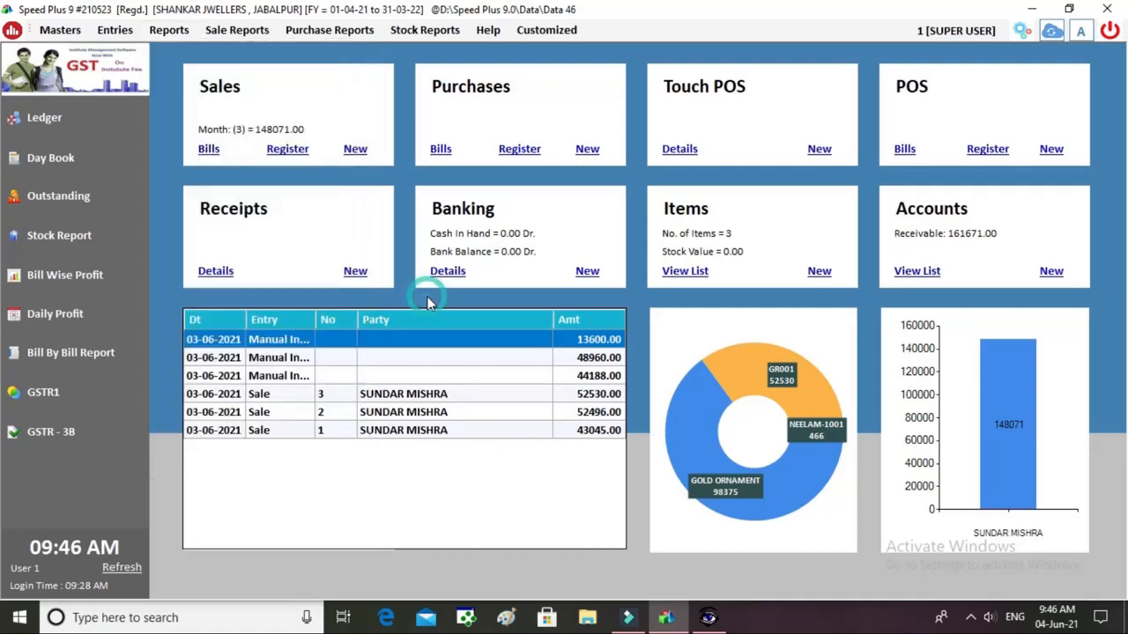
pyautogui.click(587, 271)
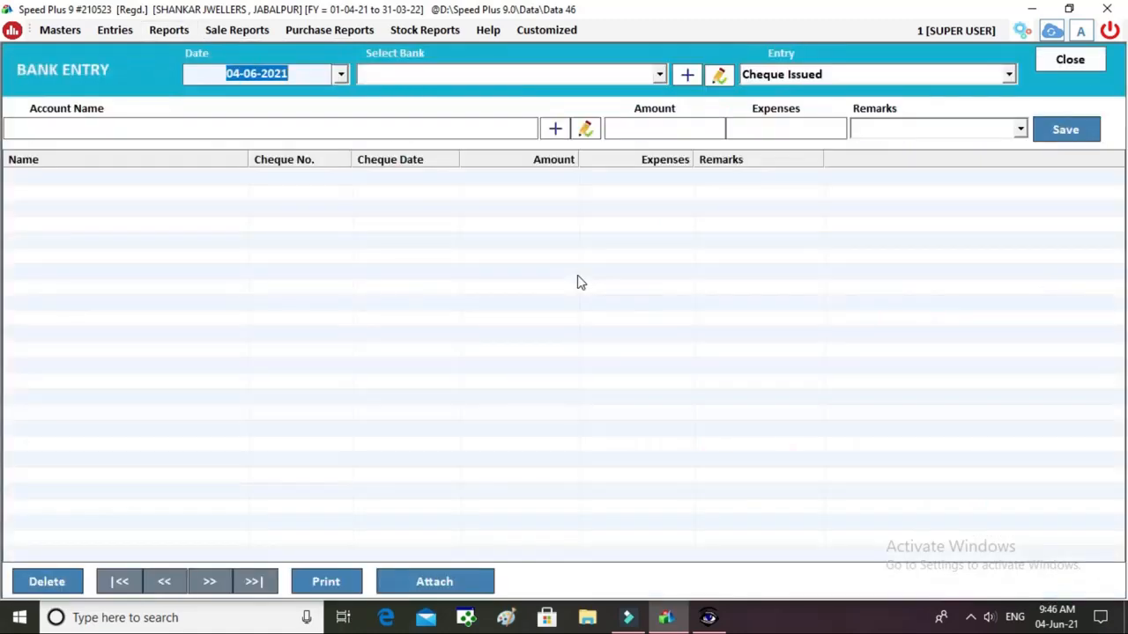
pyautogui.press('Return')
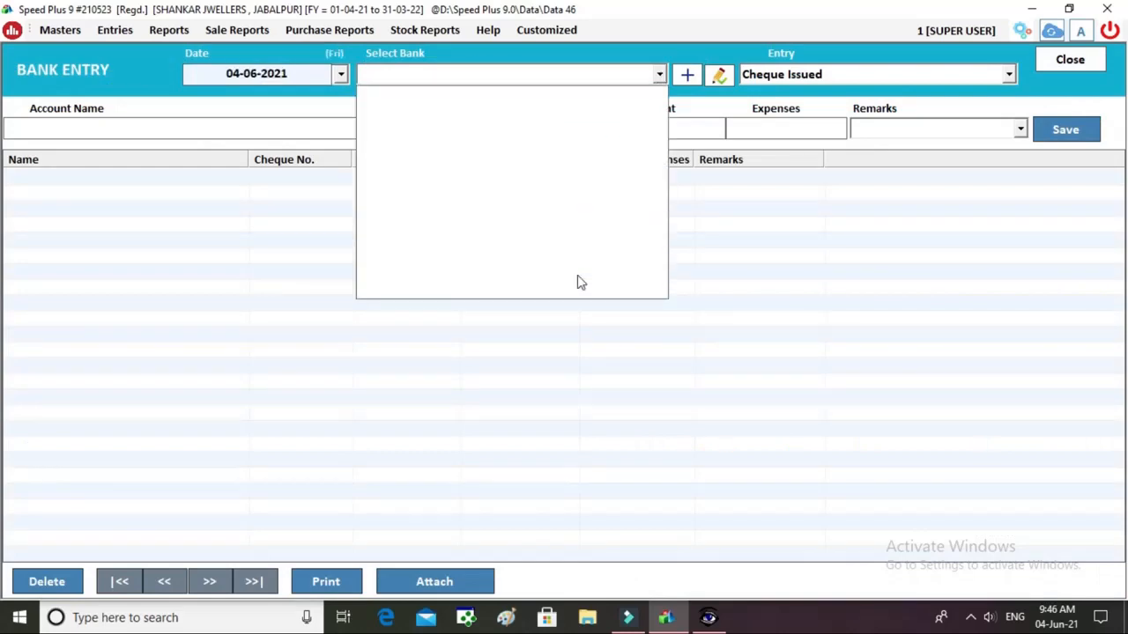
pyautogui.press('F3')
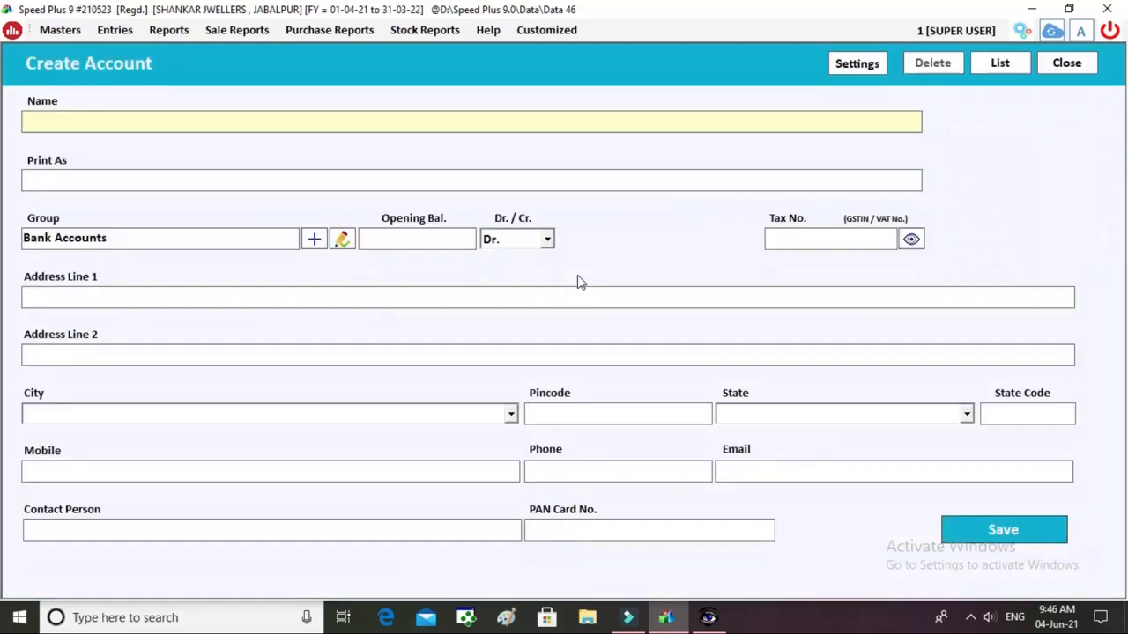
pyautogui.write('SBI')
pyautogui.press('Return')
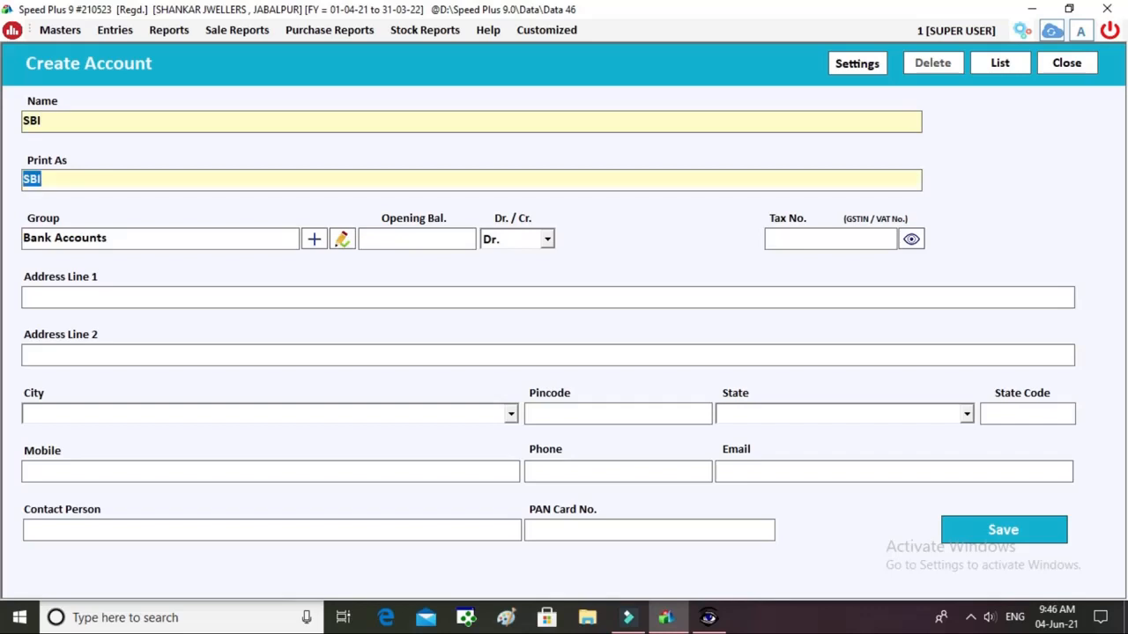
pyautogui.press('alt')
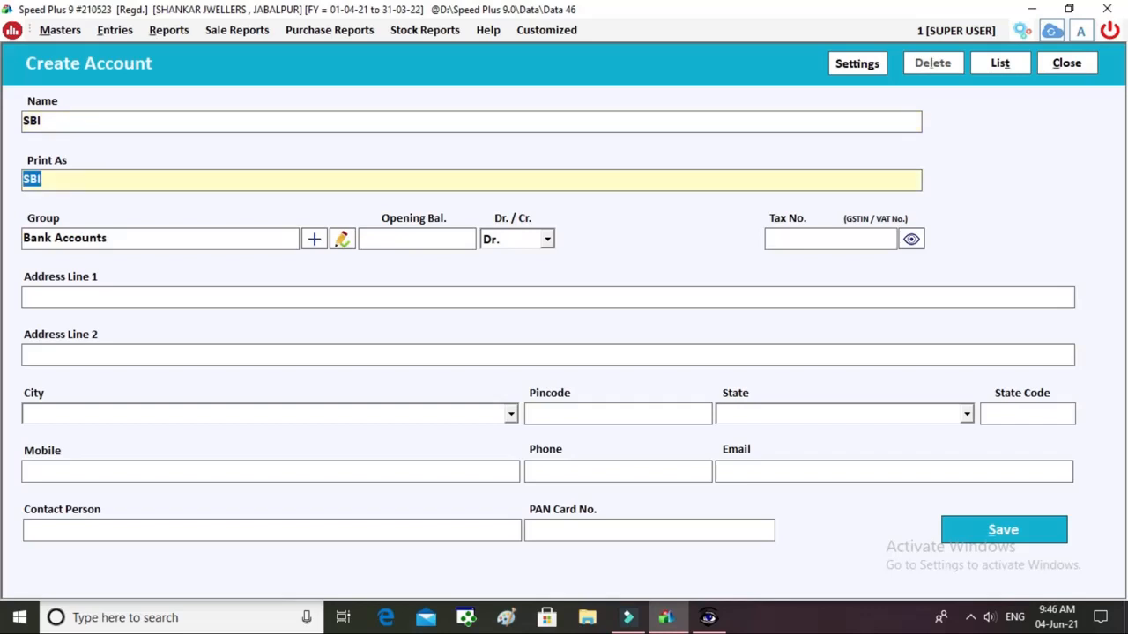
pyautogui.hotkey('alt', 's')
# Review the bank entry types like Deposit Cash Into Bank, then exit to the dashboard.
pyautogui.press('Return')
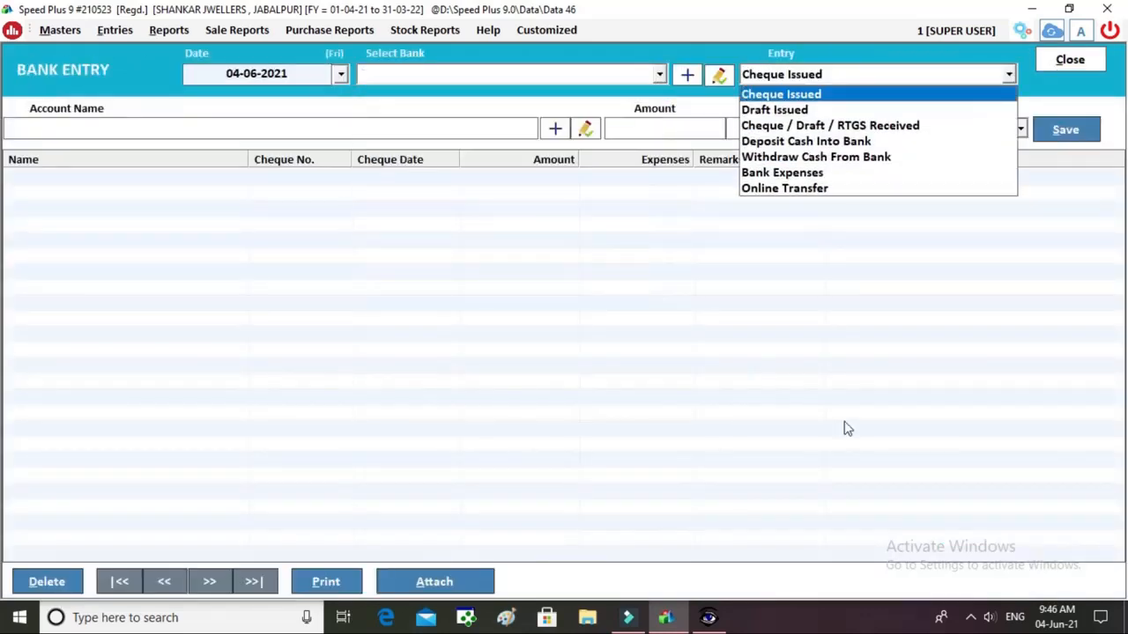
pyautogui.press('Down')
pyautogui.press('Down')
pyautogui.press('Down')
pyautogui.press('Down')
pyautogui.press('Up')
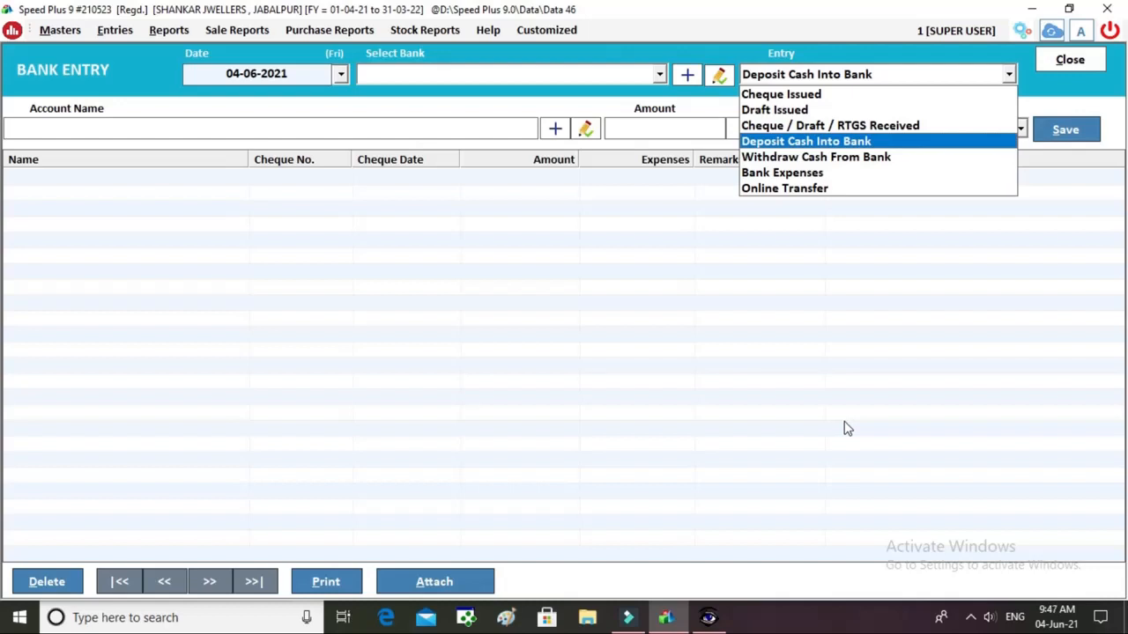
pyautogui.press('Escape')
pyautogui.press('Escape')
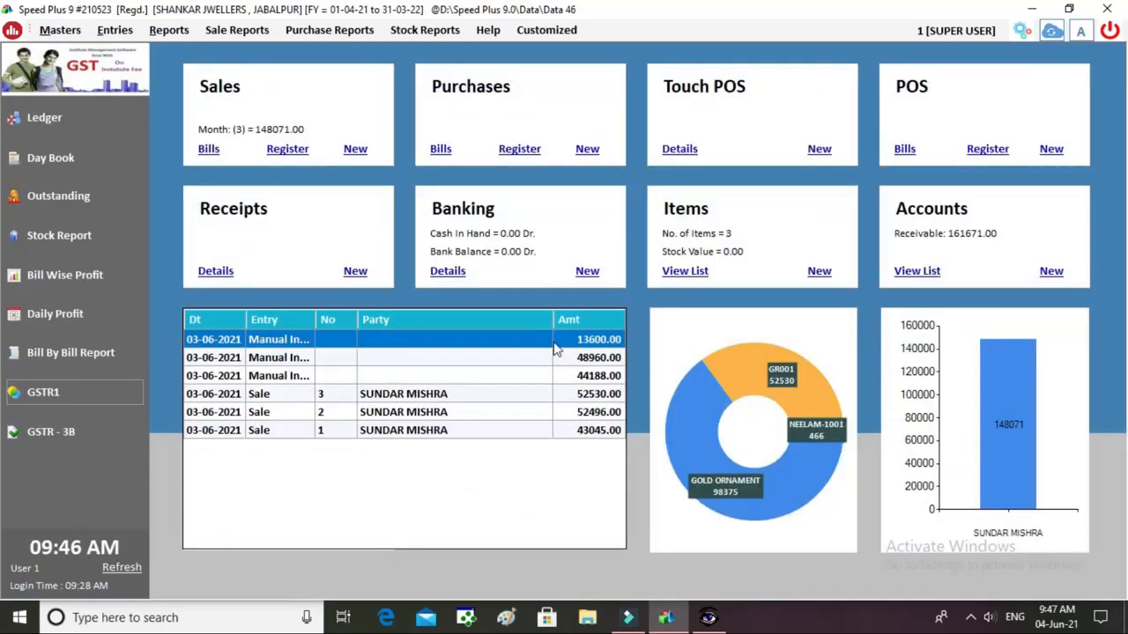
# Start a Quick Payment paid from Cash to the Office Rent account.
pyautogui.click(116, 30)
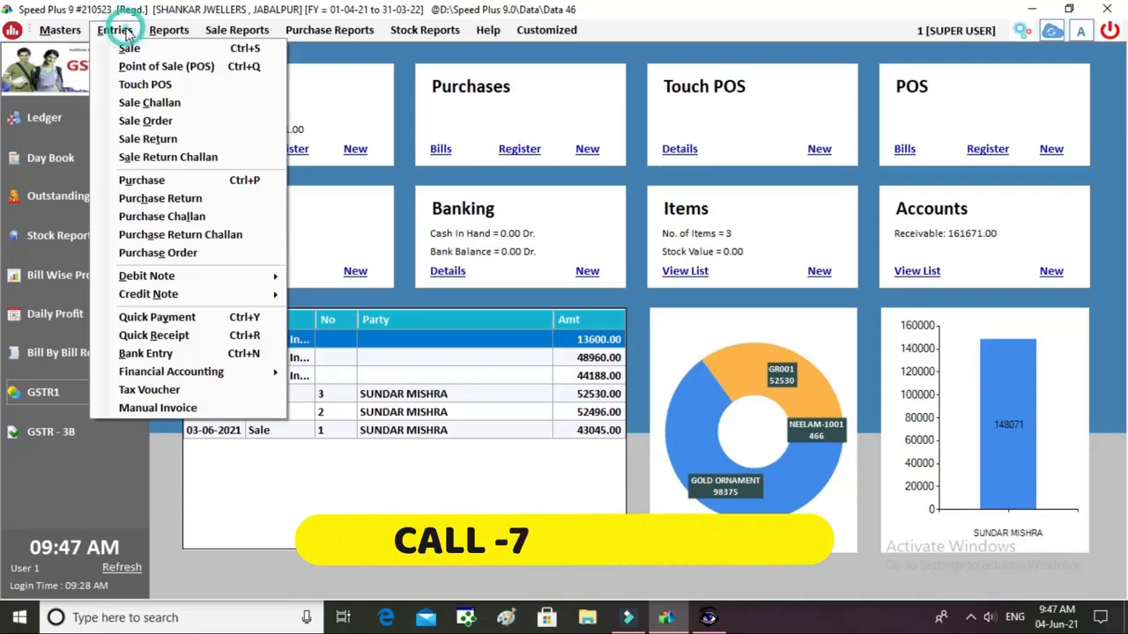
pyautogui.click(189, 319)
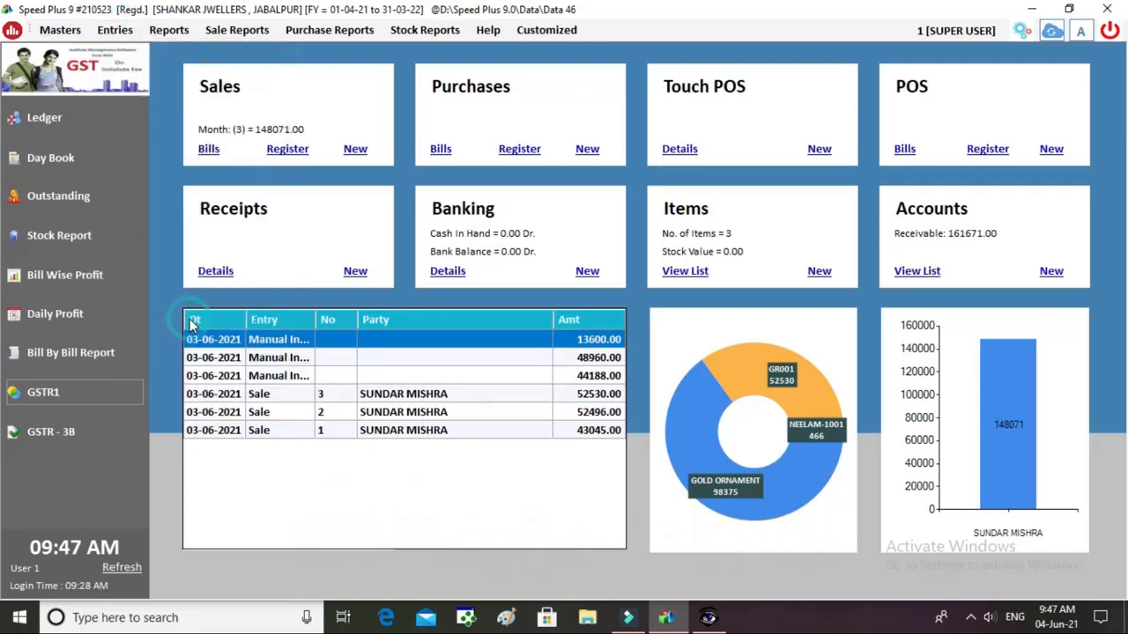
pyautogui.press('Return')
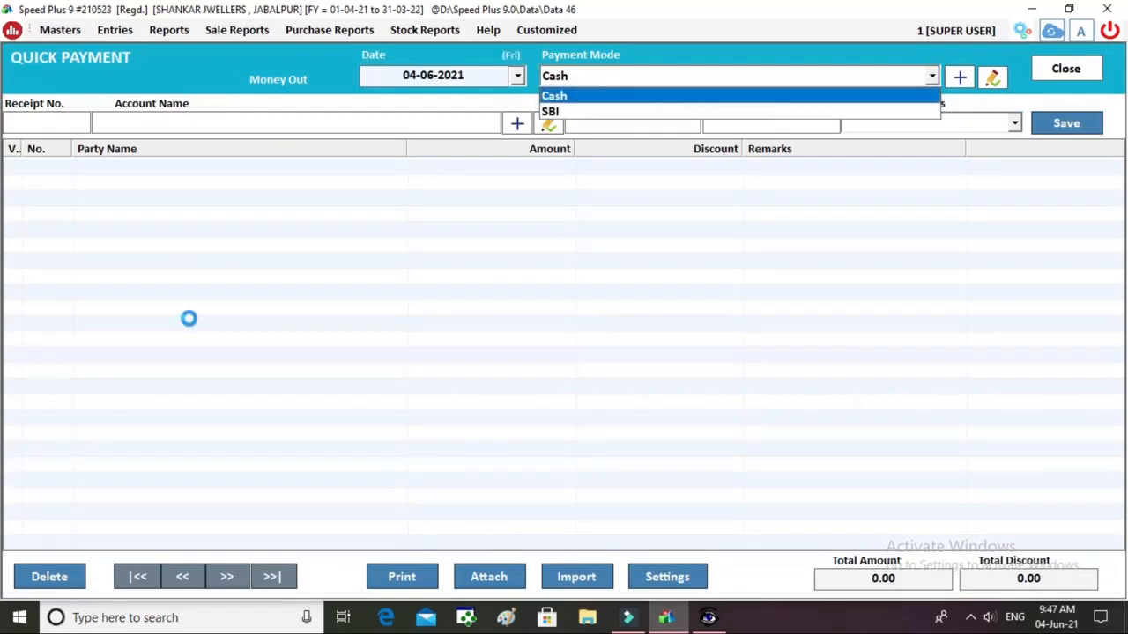
pyautogui.press('Return')
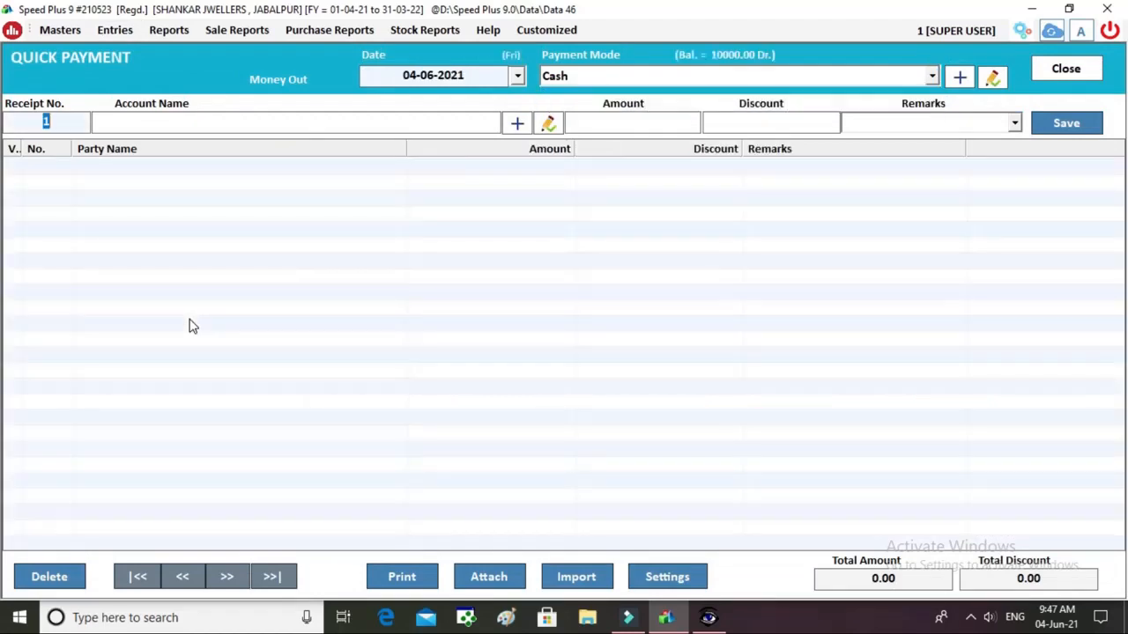
pyautogui.press('Return')
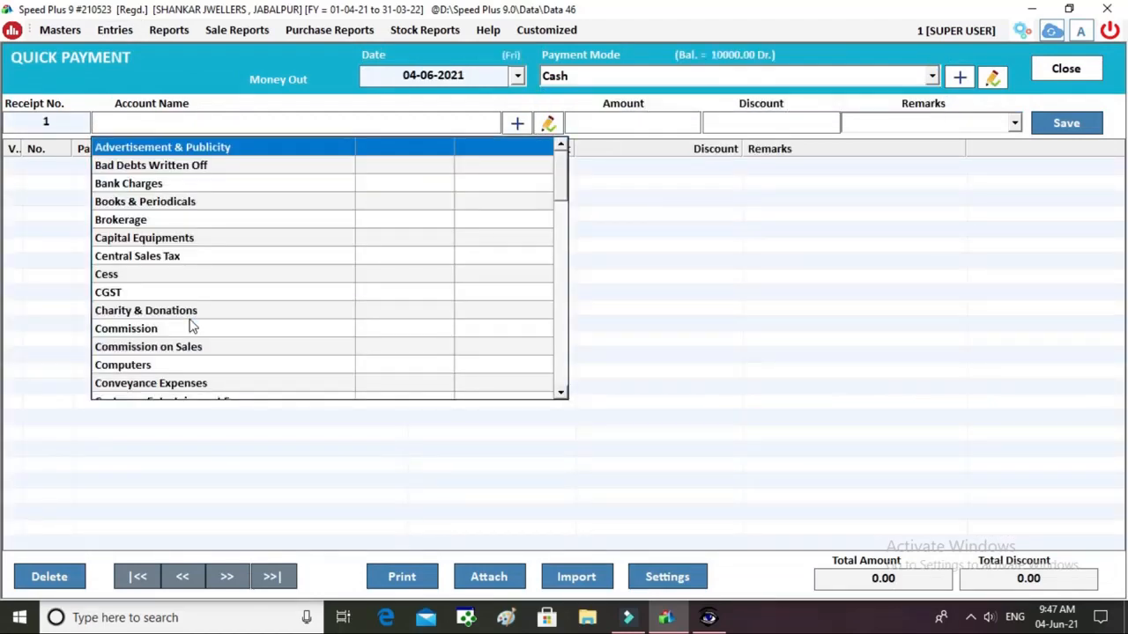
pyautogui.write('O')
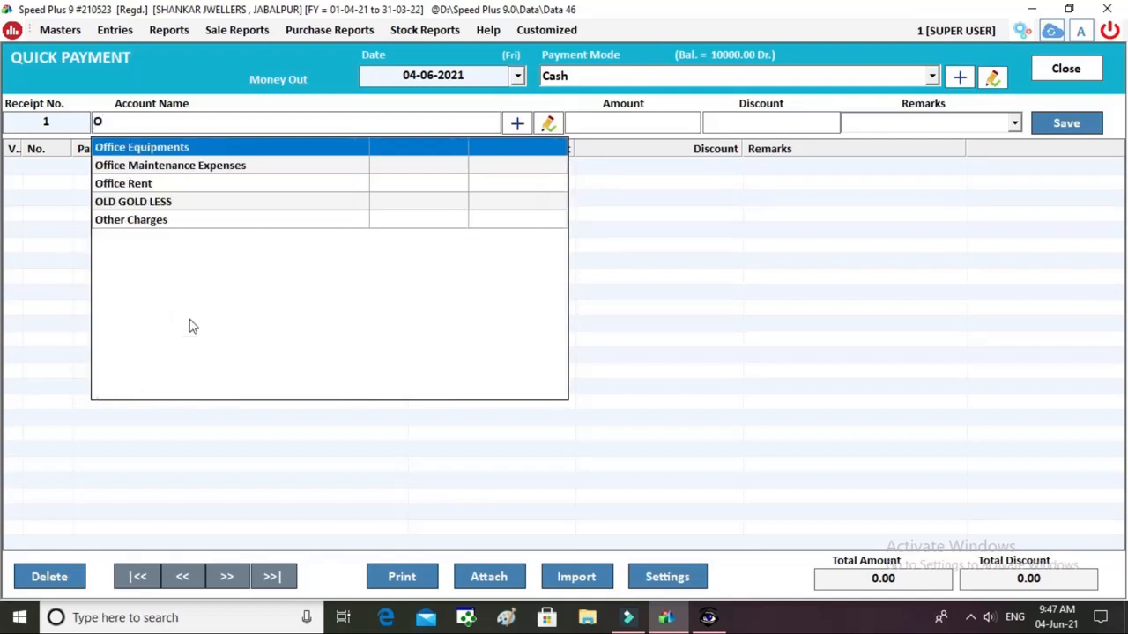
pyautogui.press('Down')
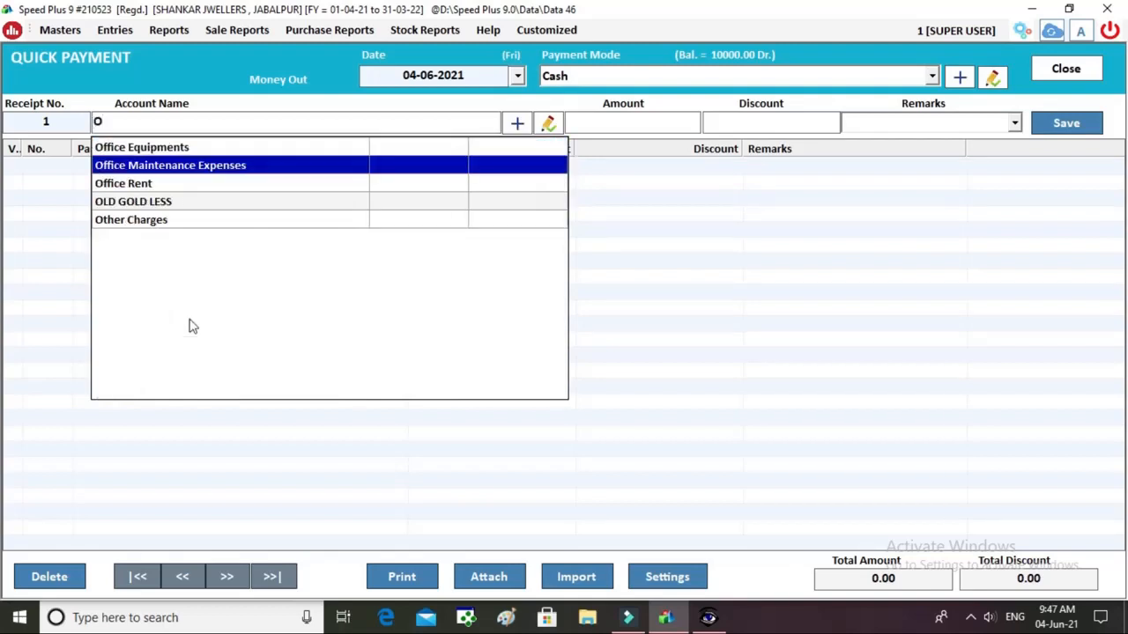
pyautogui.press('Down')
pyautogui.press('Return')
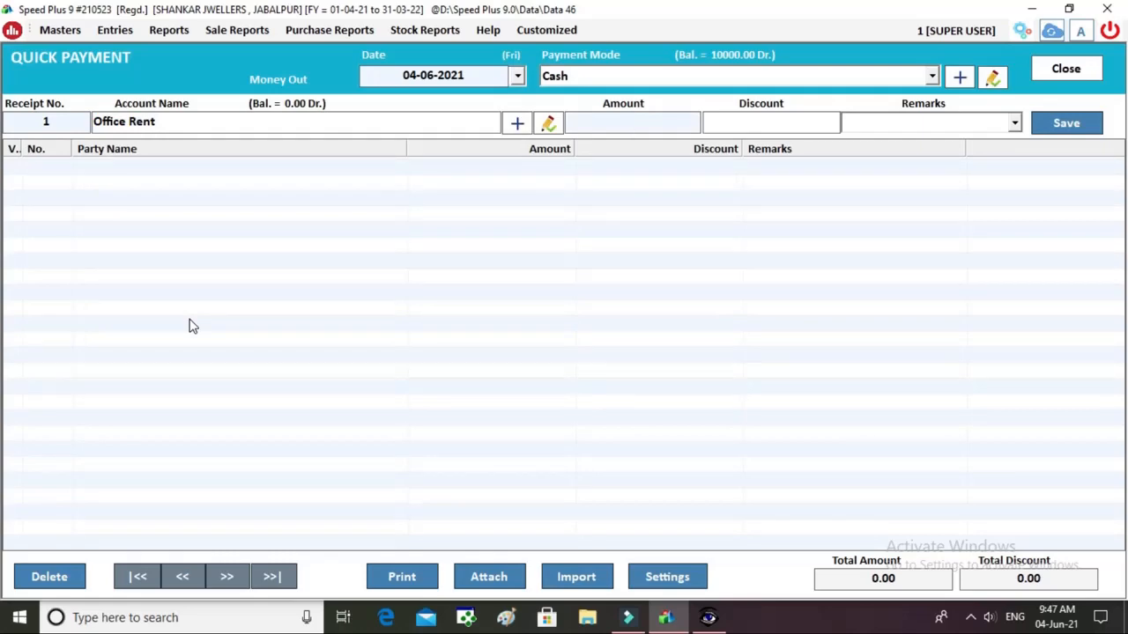
# Enter amount 4000 with remark JUNE MONTH, save the payment and close the screen.
pyautogui.write('4000')
pyautogui.press('Return')
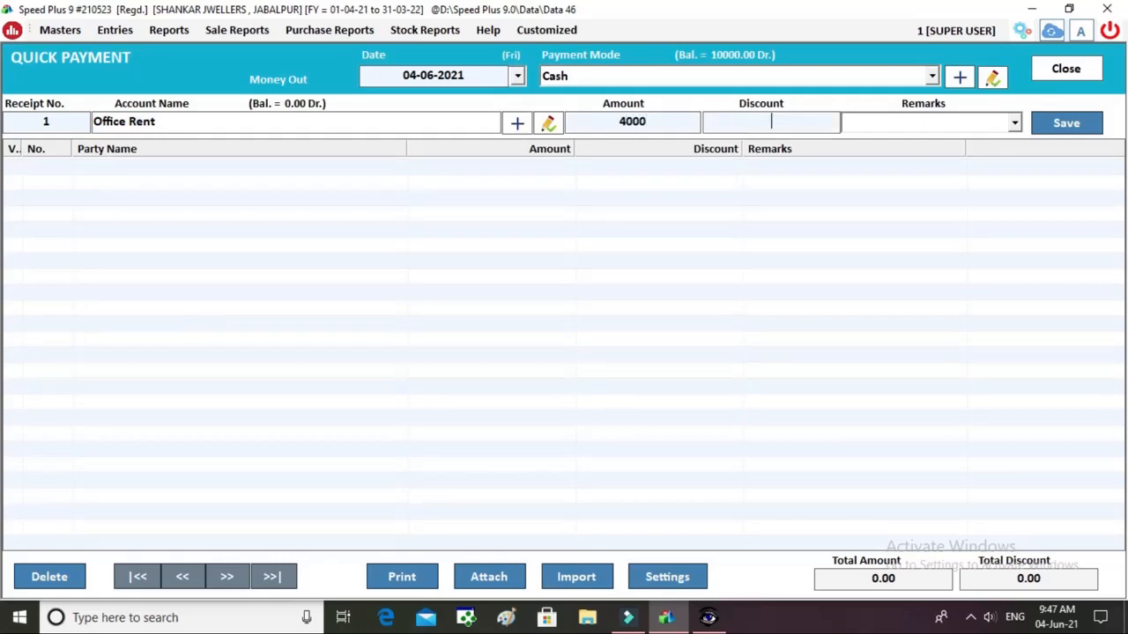
pyautogui.press('Return')
pyautogui.write('JUNE MONTH')
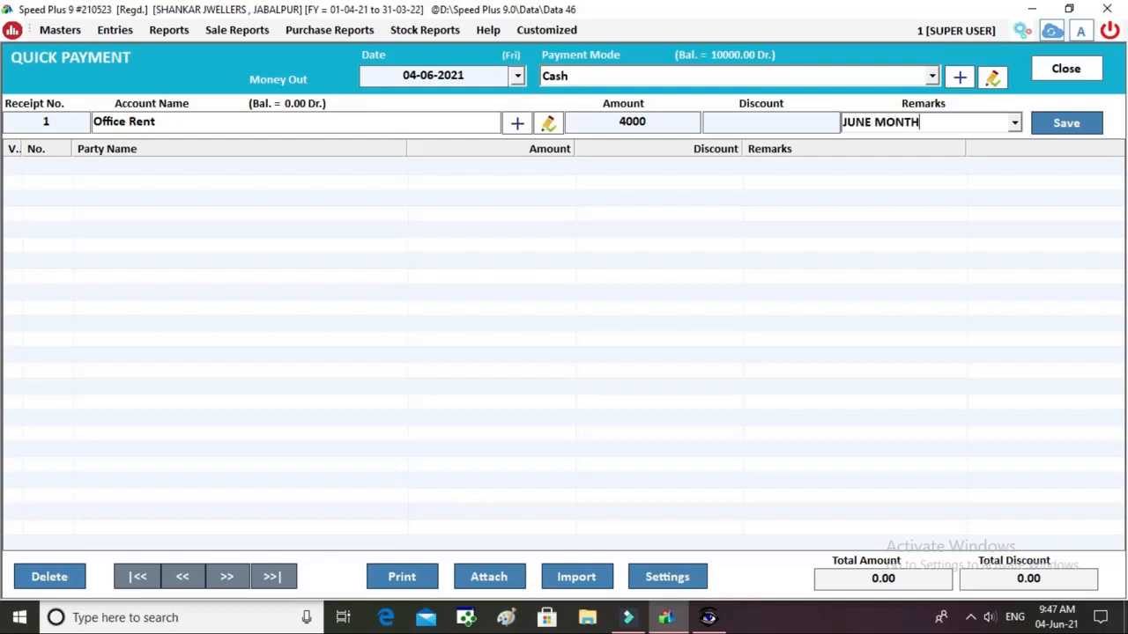
pyautogui.press('Return')
pyautogui.press('Return')
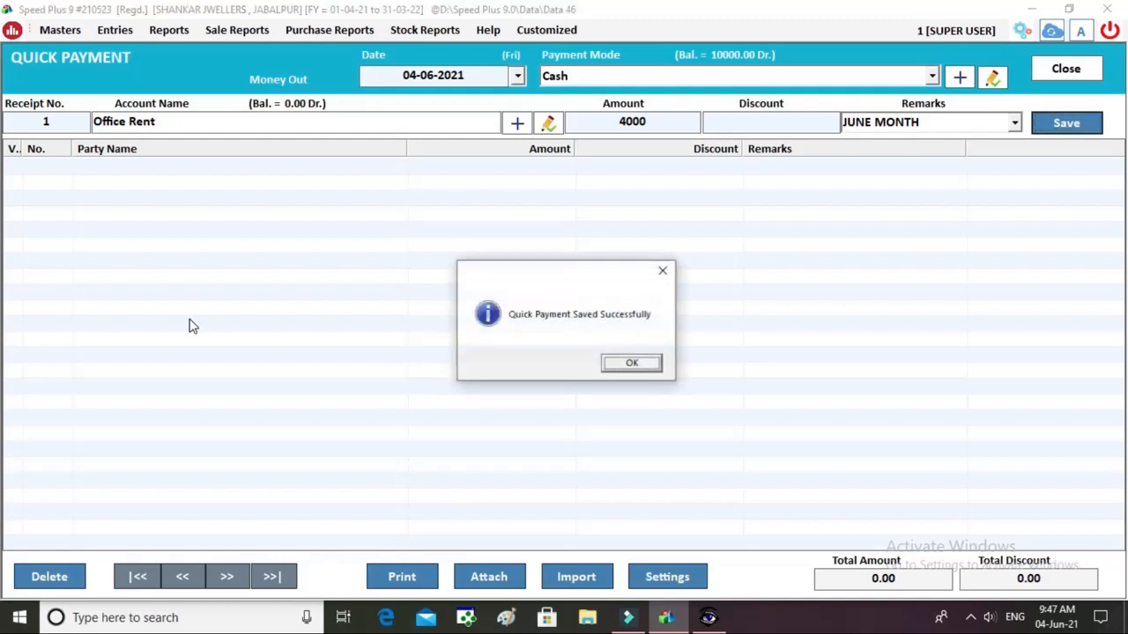
pyautogui.press('Return')
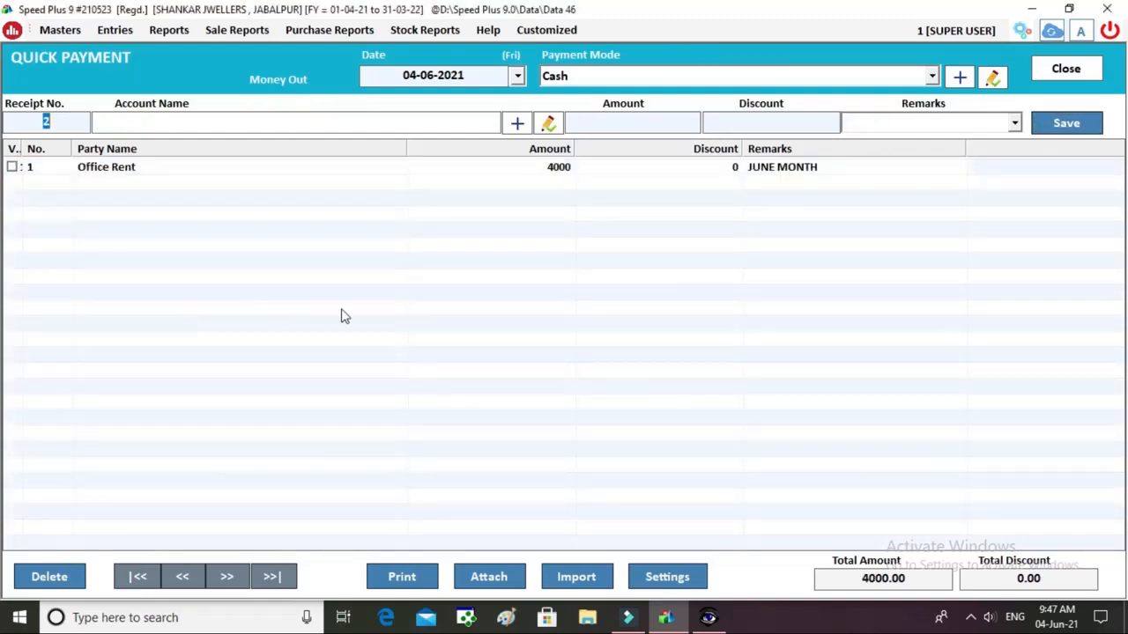
pyautogui.click(1065, 70)
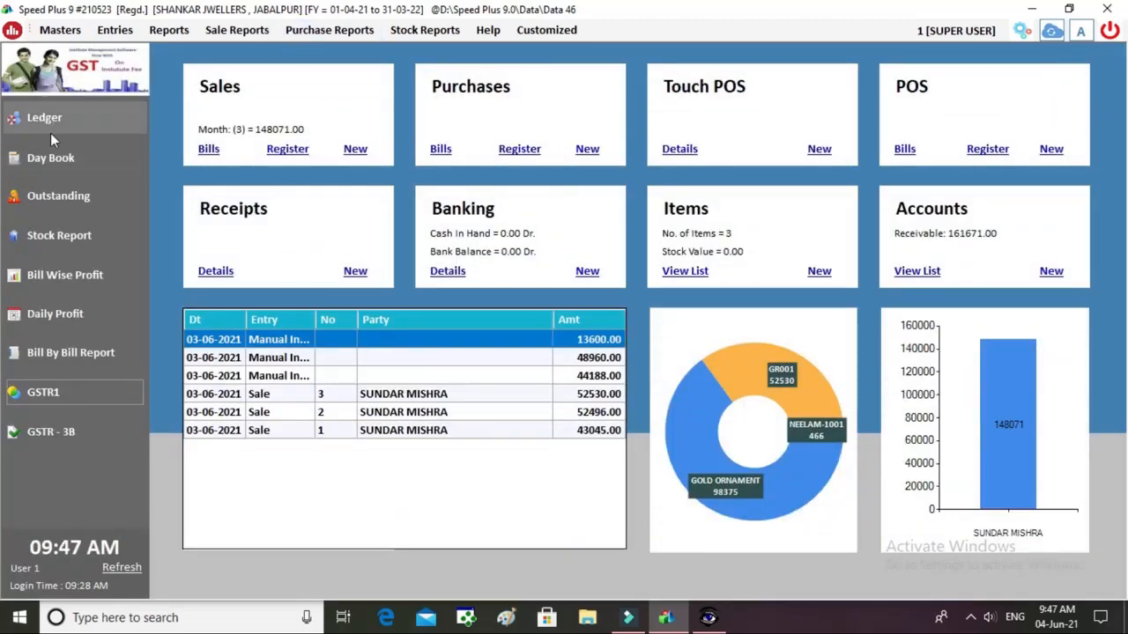
pyautogui.click(50, 128)
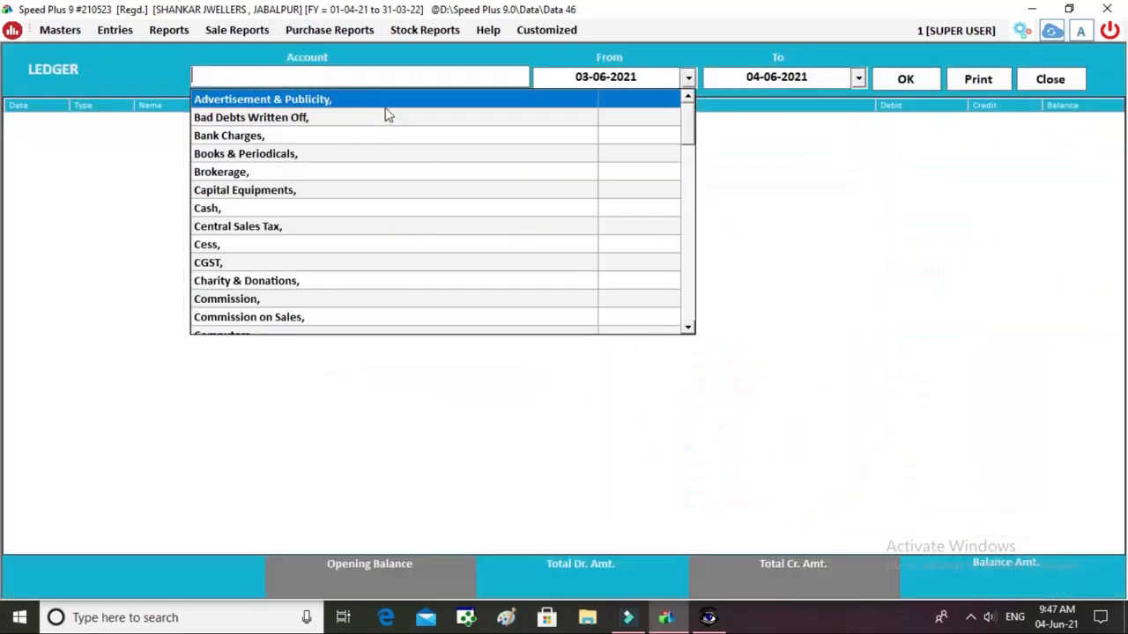
pyautogui.write('CAS')
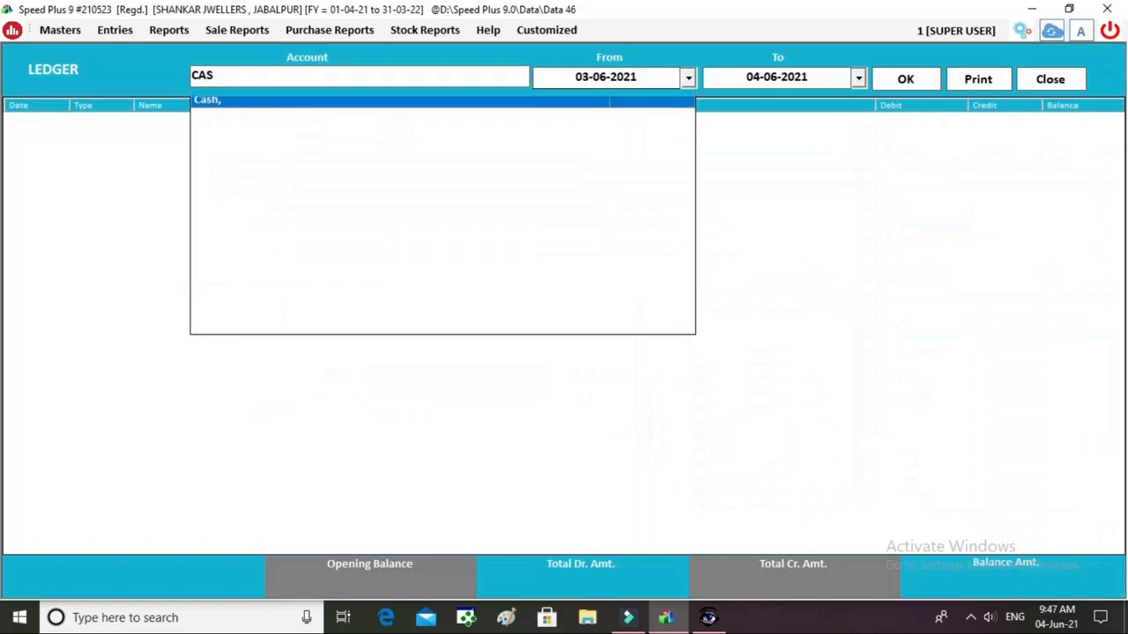
pyautogui.press('Return')
pyautogui.press('Return')
pyautogui.press('Return')
pyautogui.press('Return')
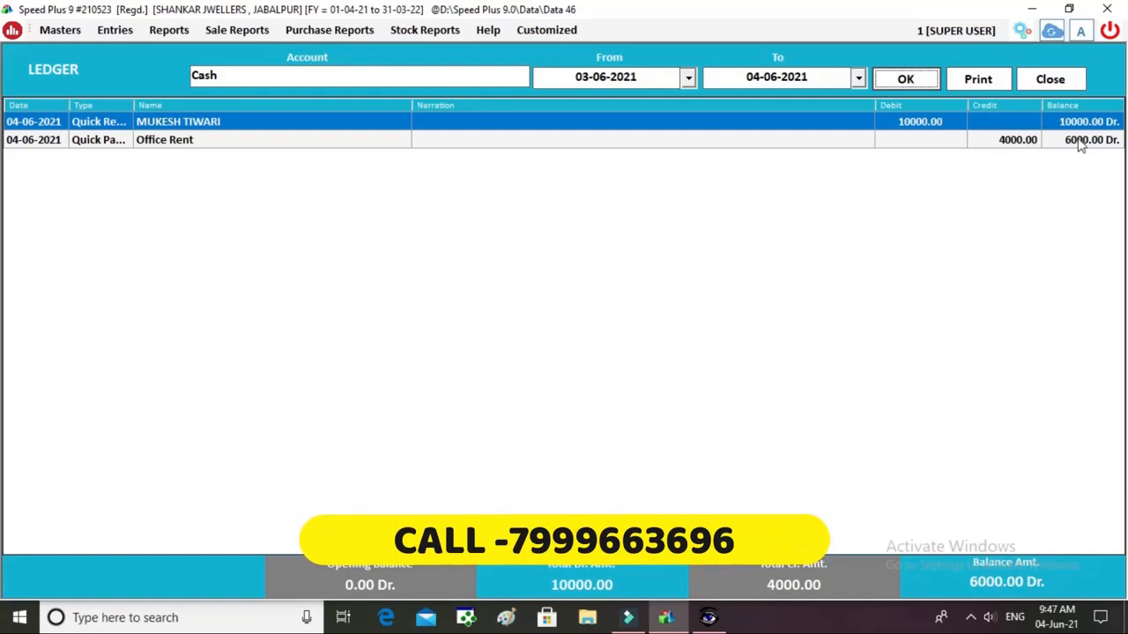
pyautogui.click(1051, 79)
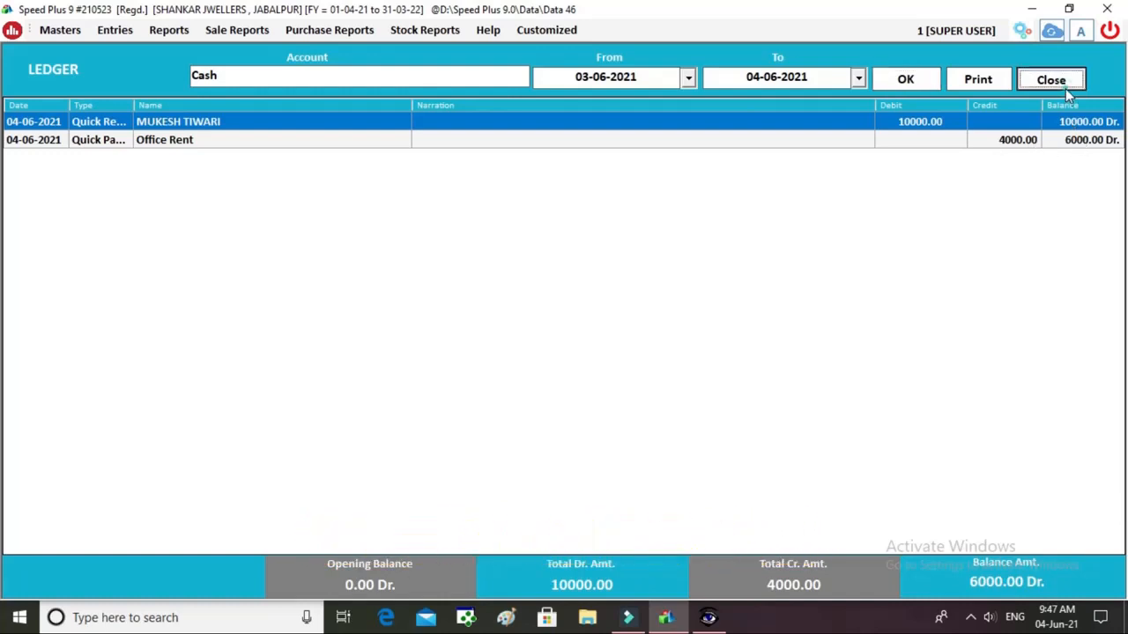
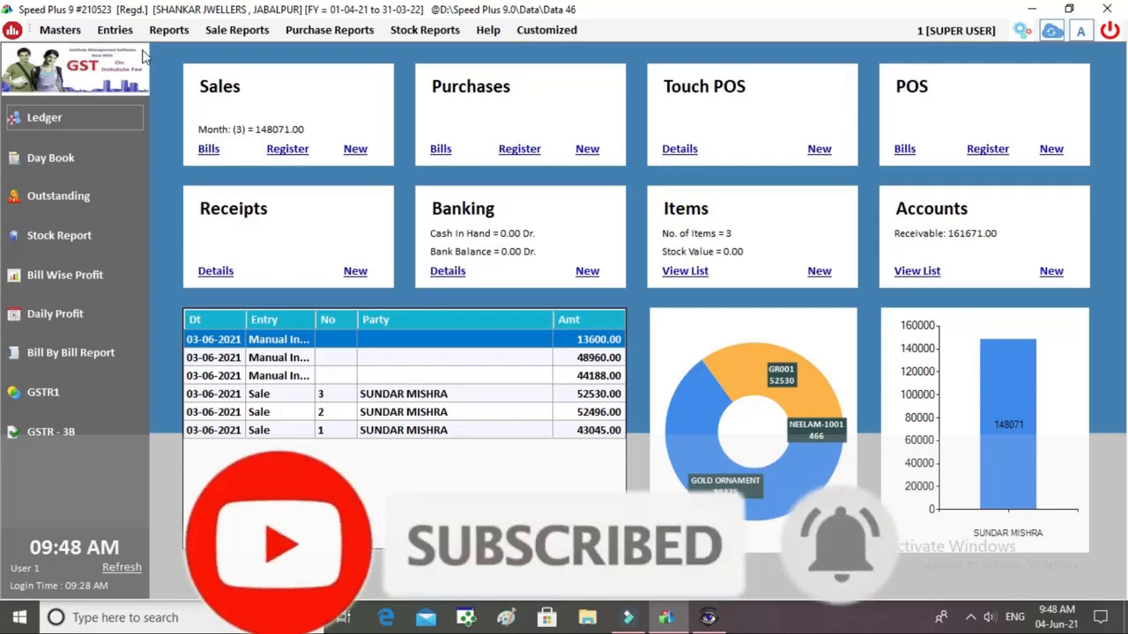
# Open the Manual Invoices register for 04-06-2021 from the Entries menu.
pyautogui.click(115, 30)
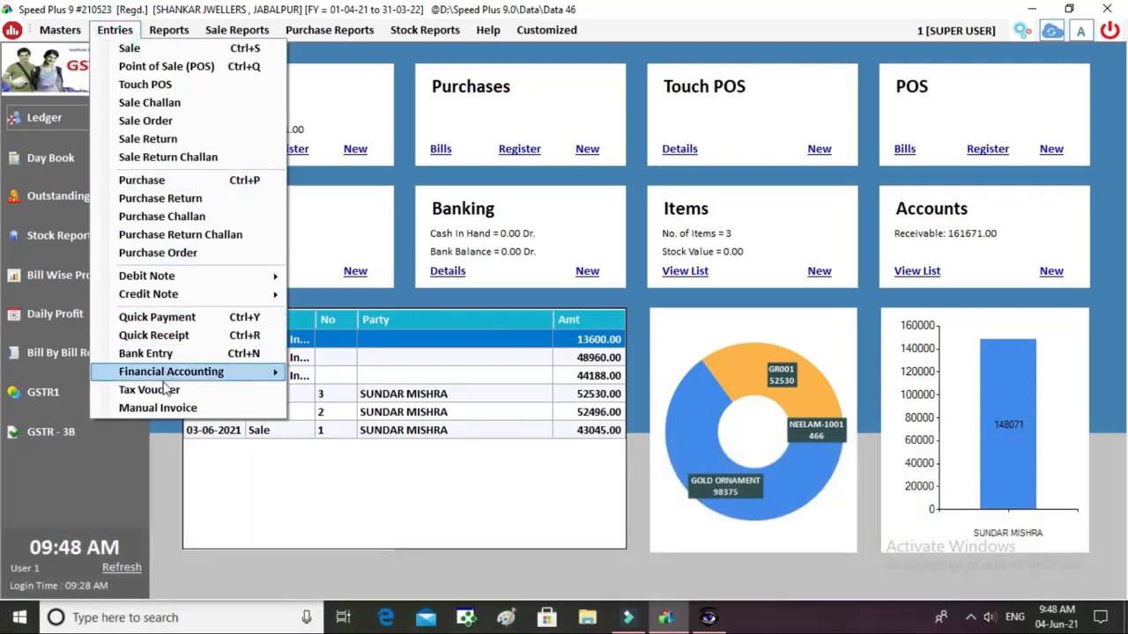
pyautogui.click(159, 407)
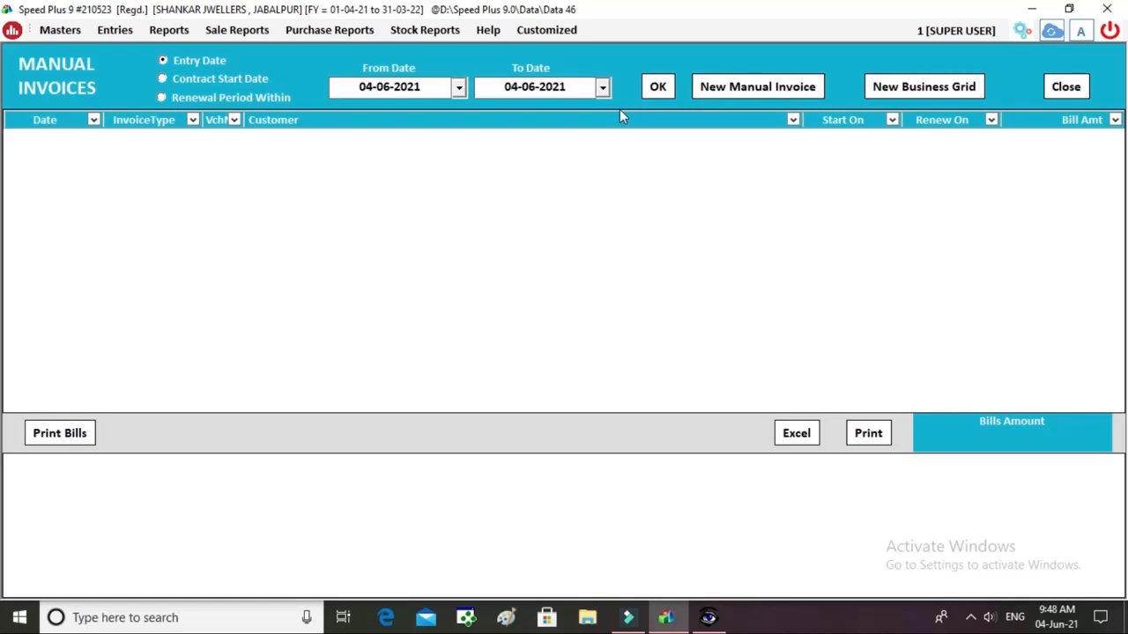
pyautogui.click(772, 90)
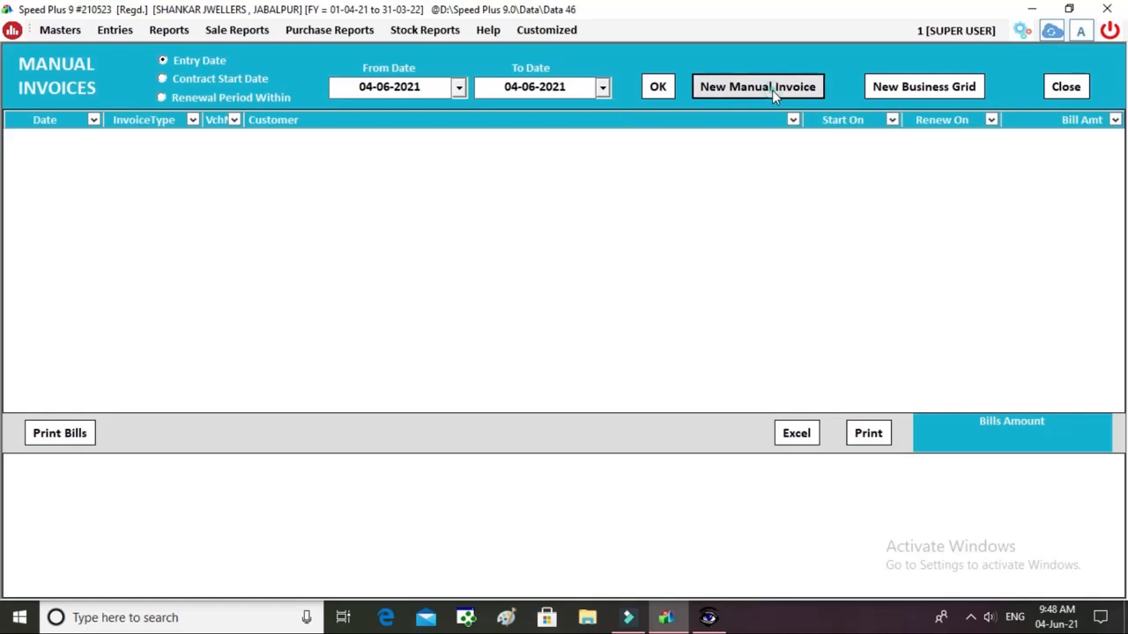
# Accept the invoice date and choose the existing customer as the party.
pyautogui.press('Return')
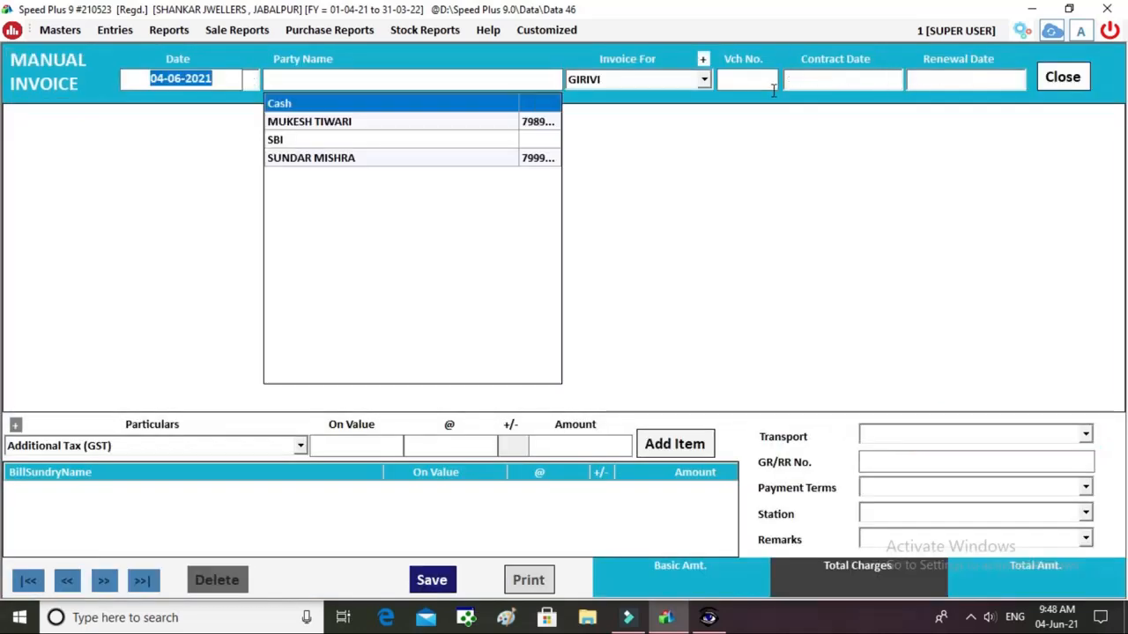
pyautogui.press('Down')
pyautogui.press('Down')
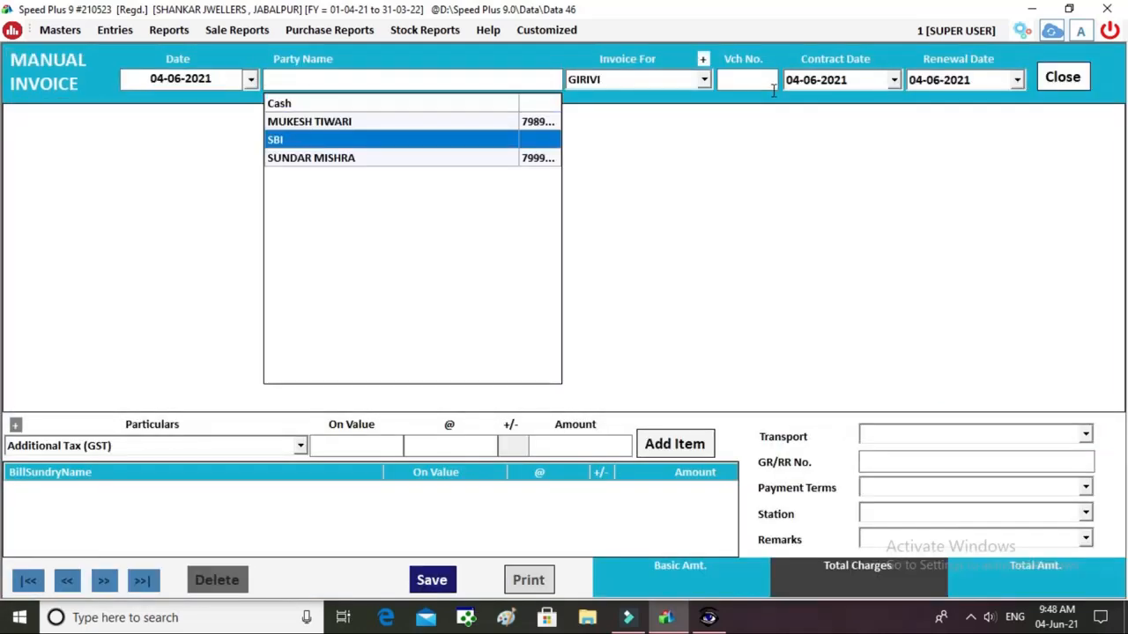
pyautogui.press('Up')
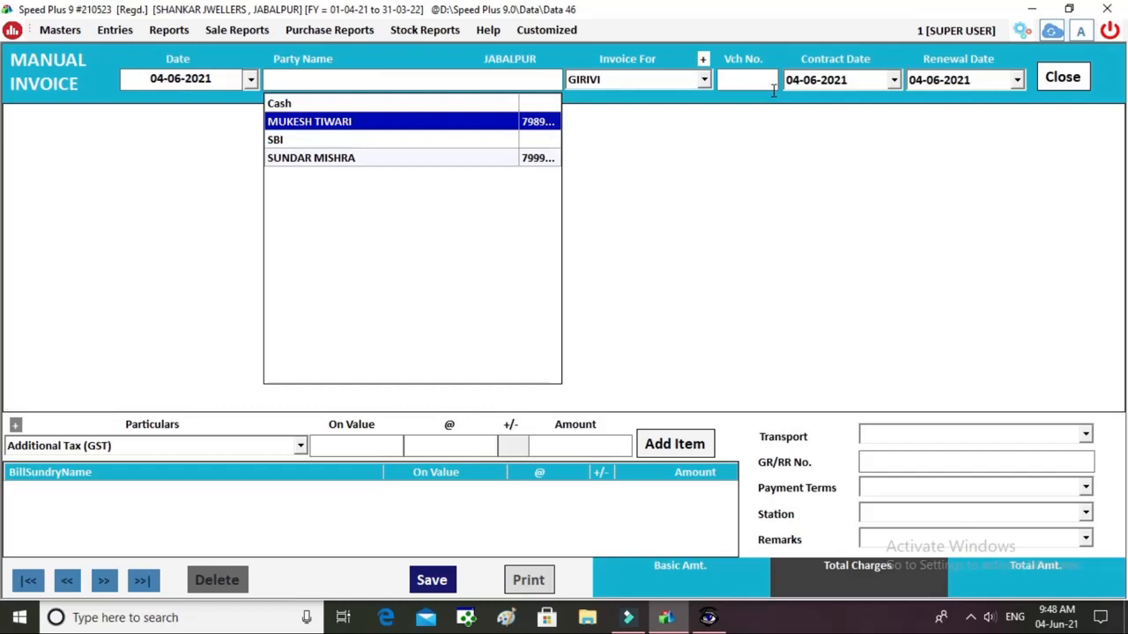
pyautogui.press('Return')
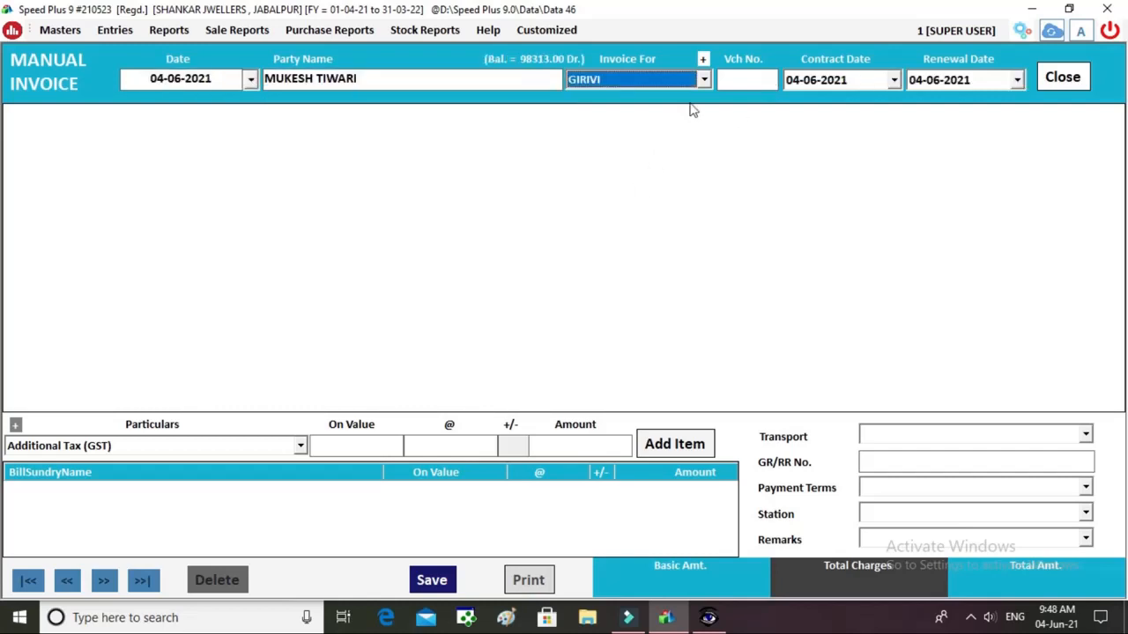
# Set Invoice For to GOLD and move past voucher number 2 to the item grid.
pyautogui.click(705, 78)
pyautogui.press('Down')
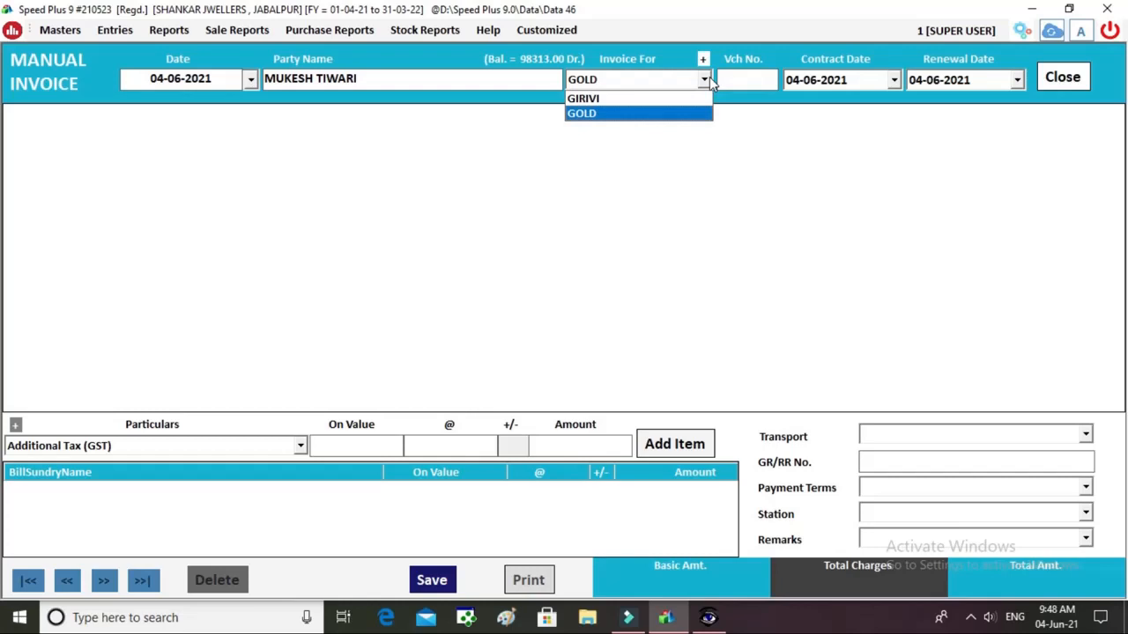
pyautogui.press('Up')
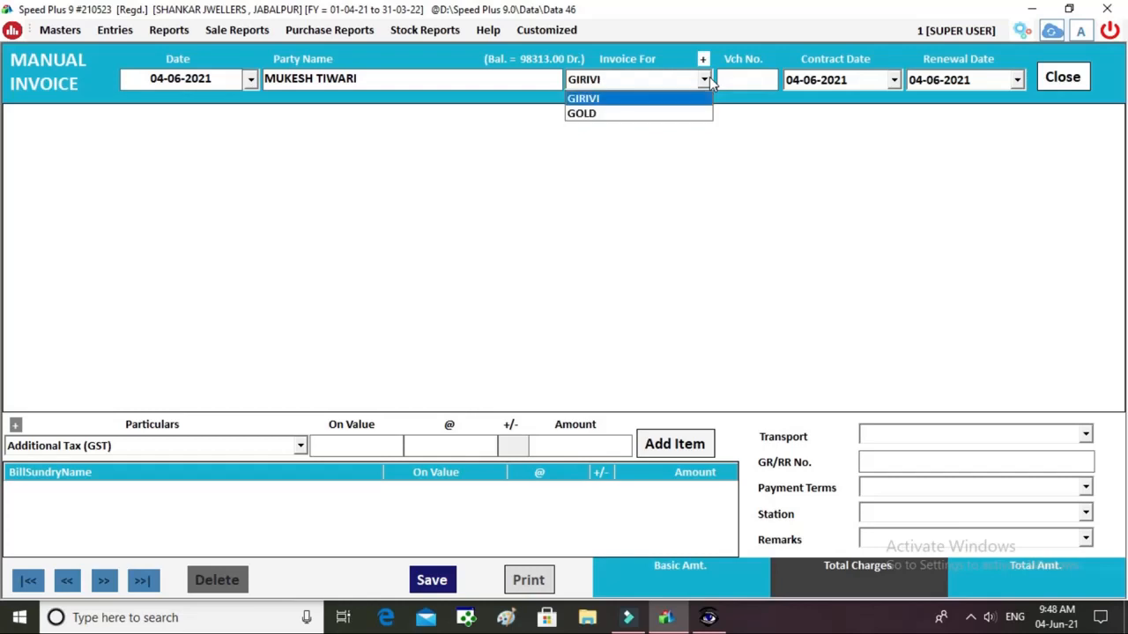
pyautogui.press('Down')
pyautogui.press('Up')
pyautogui.press('Down')
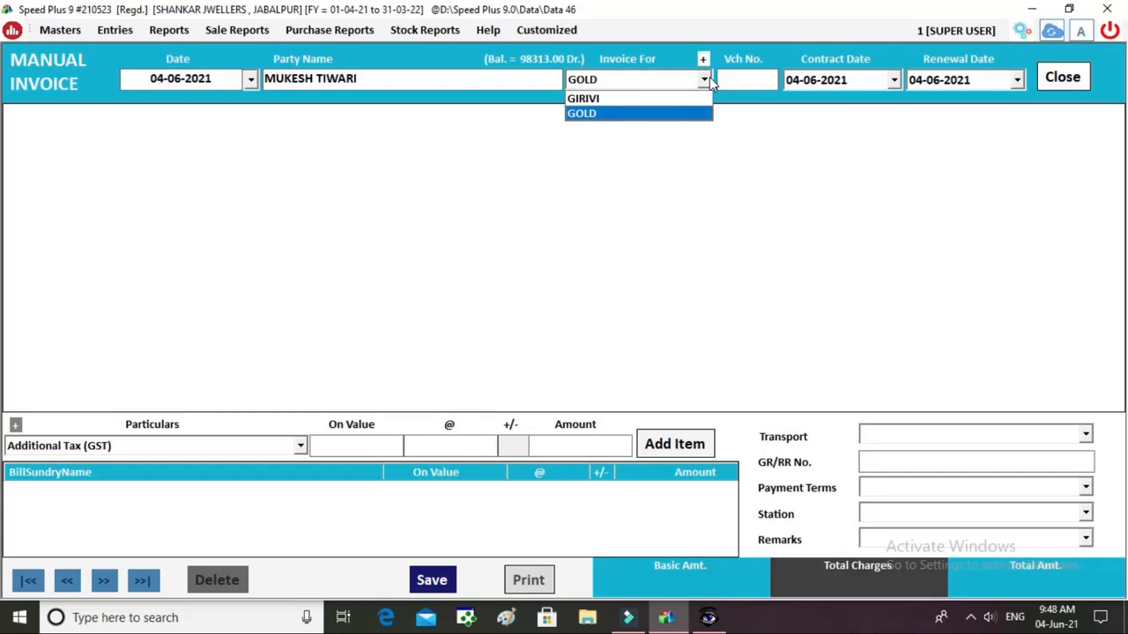
pyautogui.press('Return')
pyautogui.press('Return')
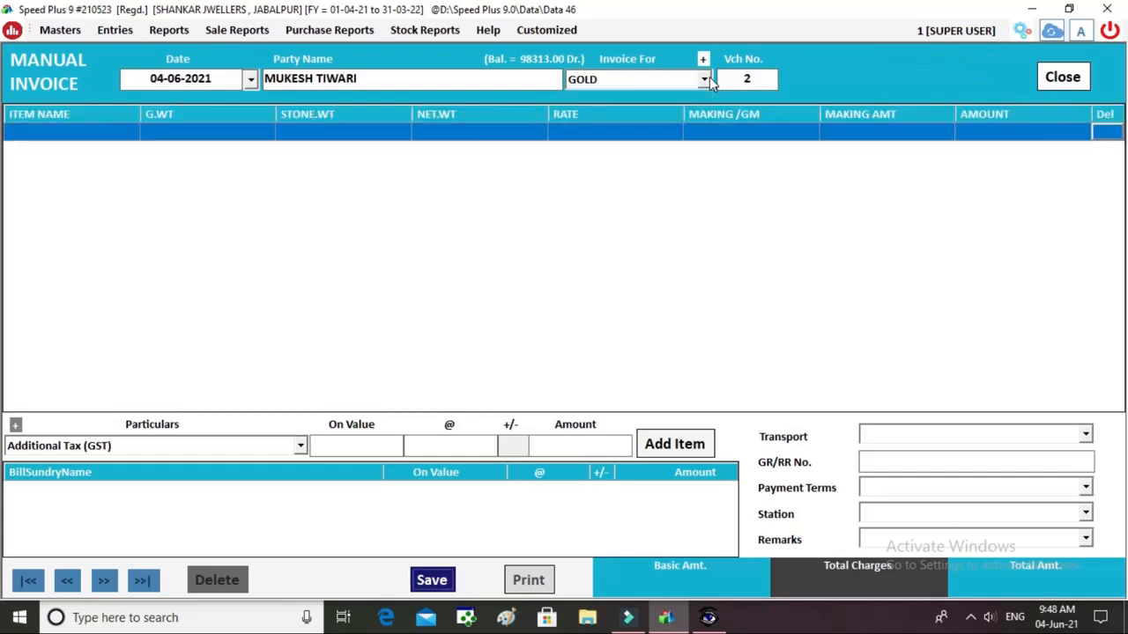
pyautogui.press('Return')
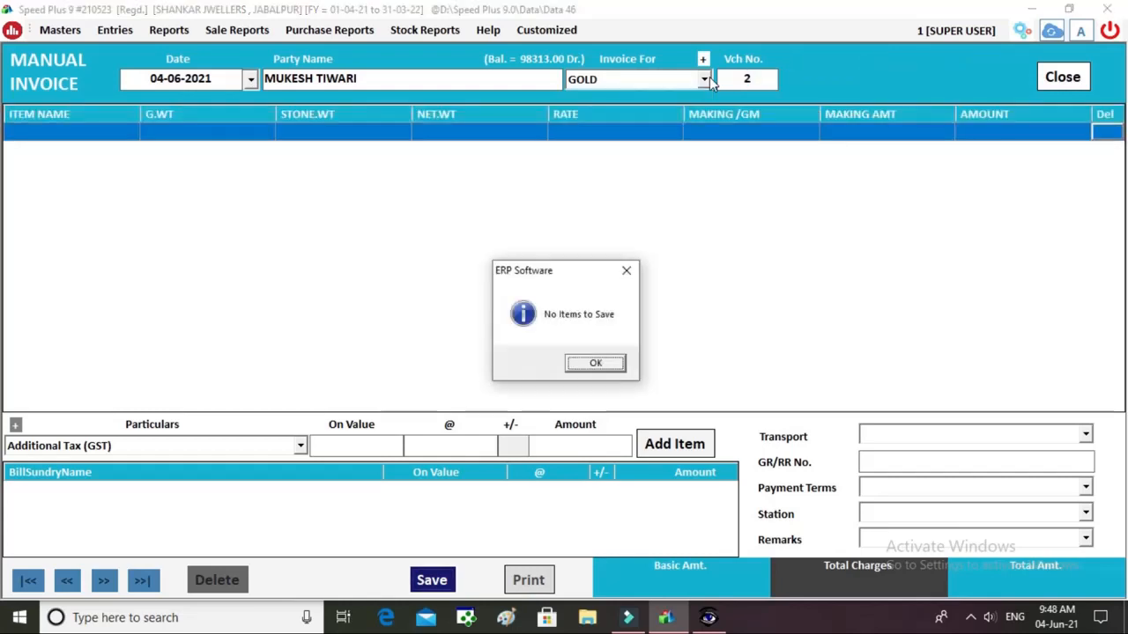
pyautogui.press('Return')
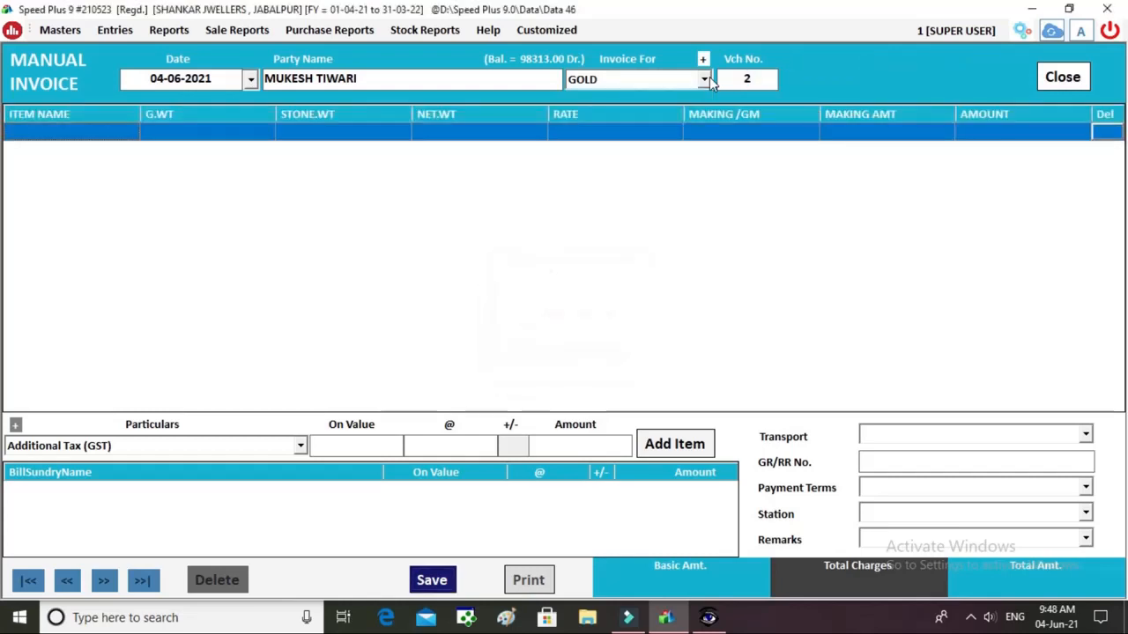
pyautogui.click(73, 138)
# Enter item LONG HAAR with gross weight 12.56.
pyautogui.write('LONG')
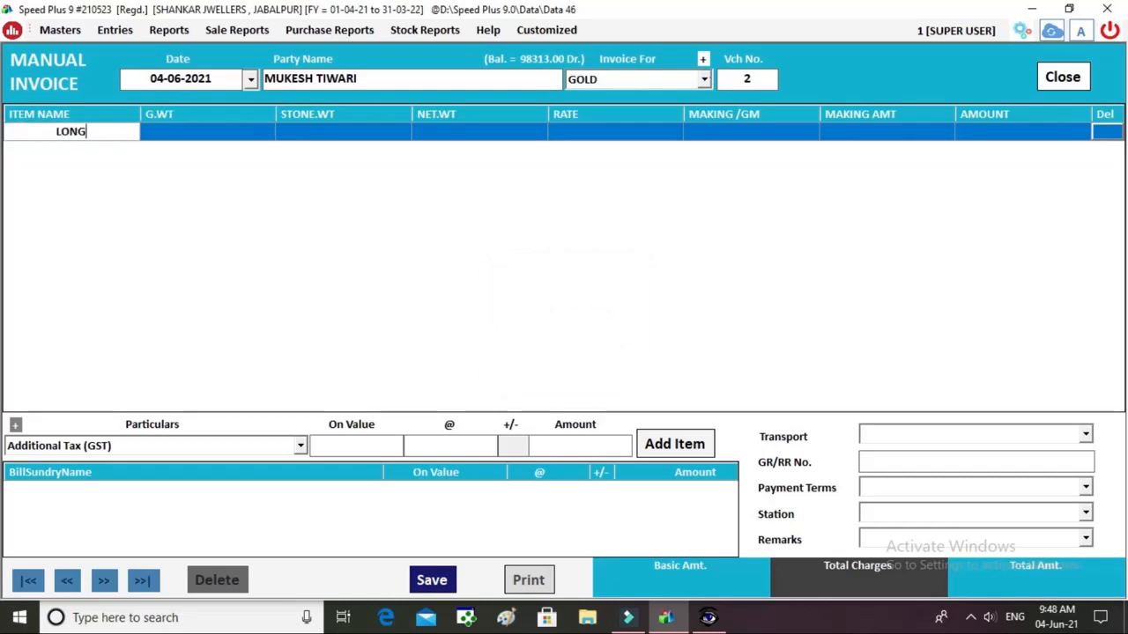
pyautogui.write(' HAAR')
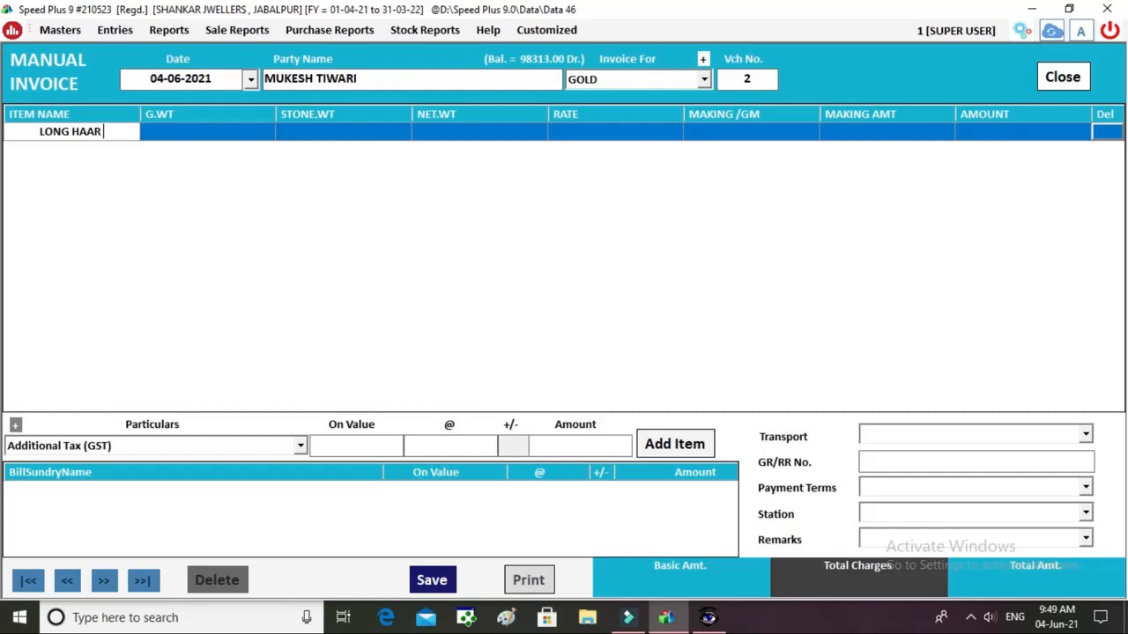
pyautogui.press('Return')
pyautogui.write('3')
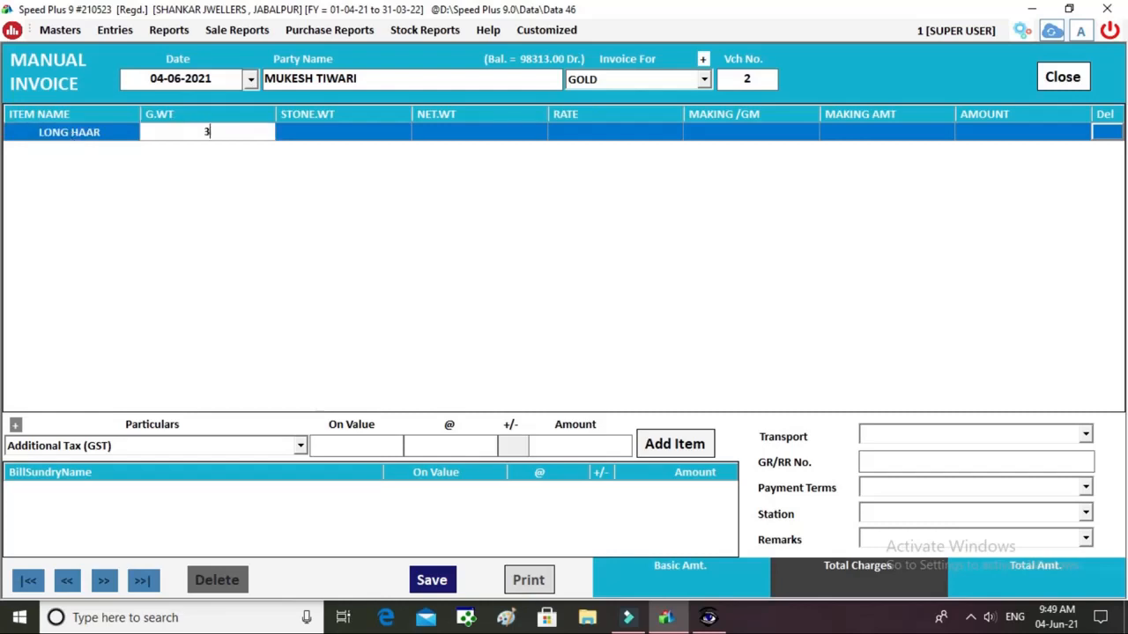
pyautogui.press('BackSpace')
pyautogui.write('12.56')
pyautogui.press('Return')
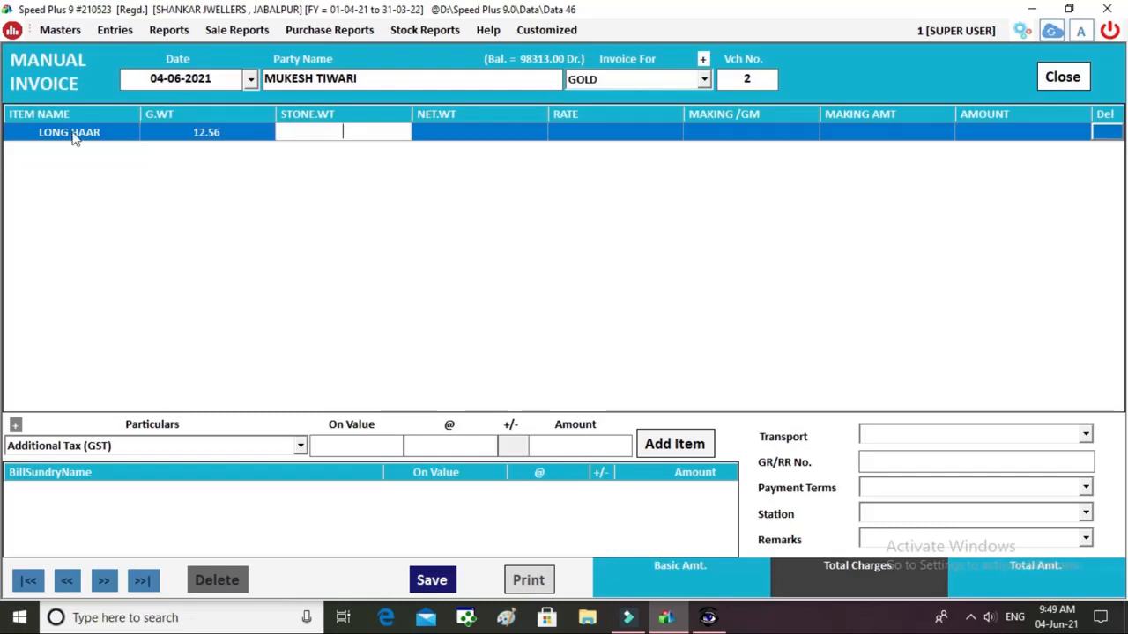
# Fill stone weight 1.4, rate 4800 and making 300 per gram, giving amount 56916.00.
pyautogui.write('1.4')
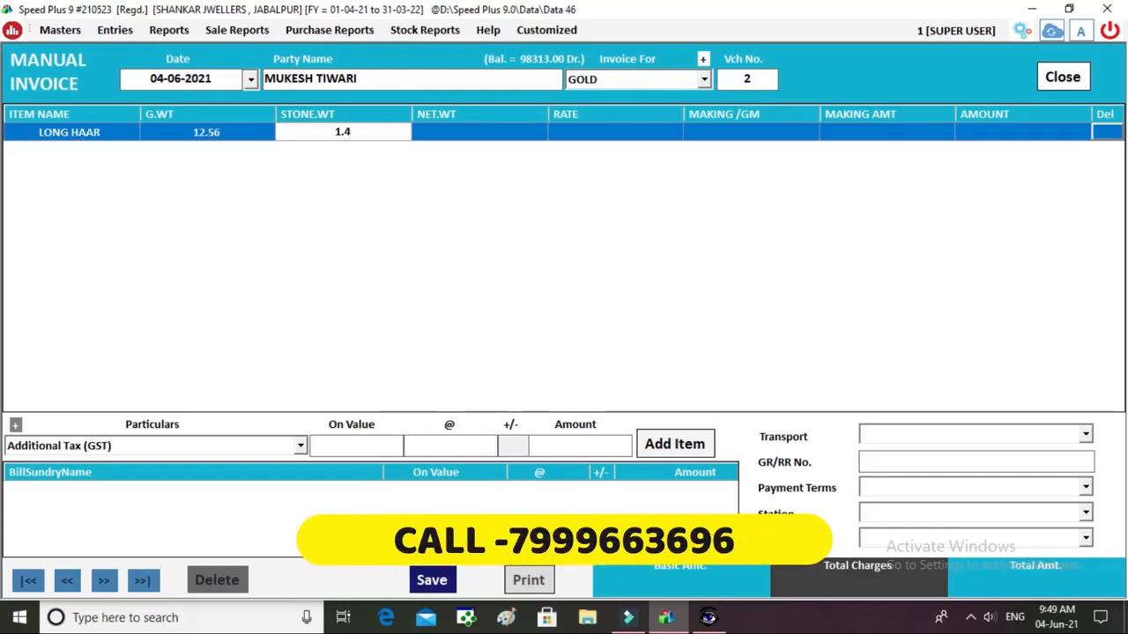
pyautogui.press('Return')
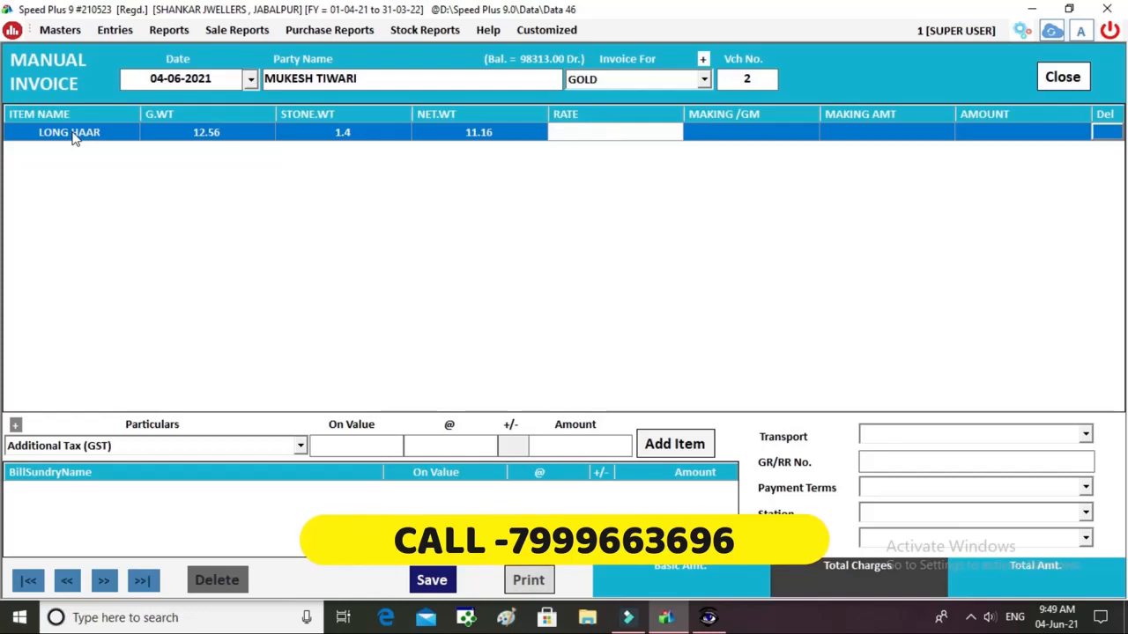
pyautogui.write('4800')
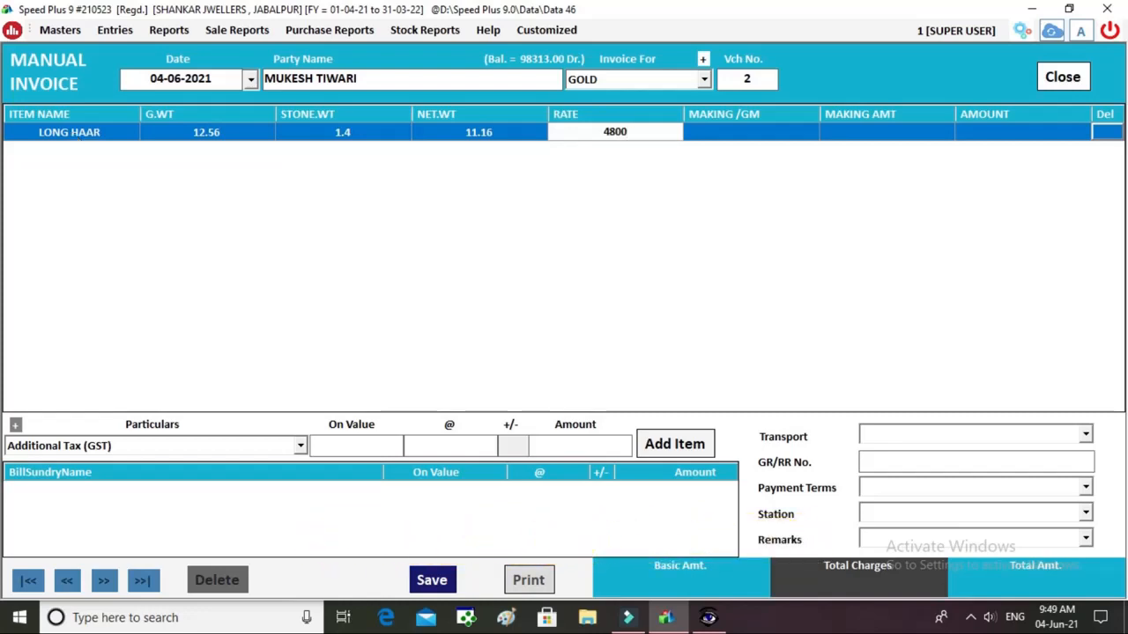
pyautogui.press('Return')
pyautogui.write('300')
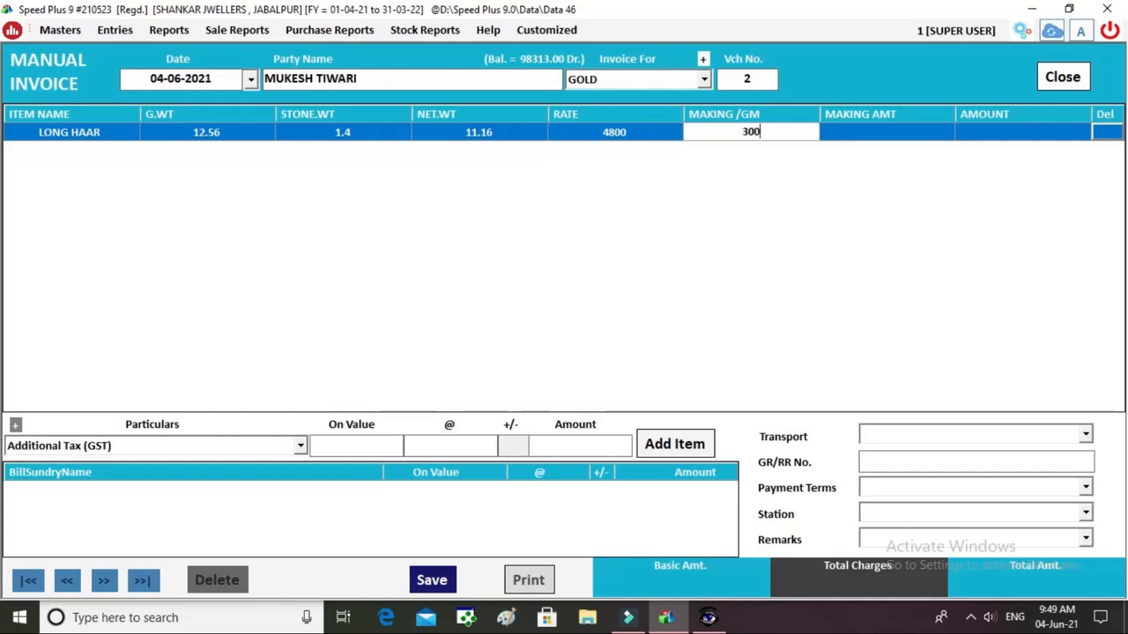
pyautogui.press('Return')
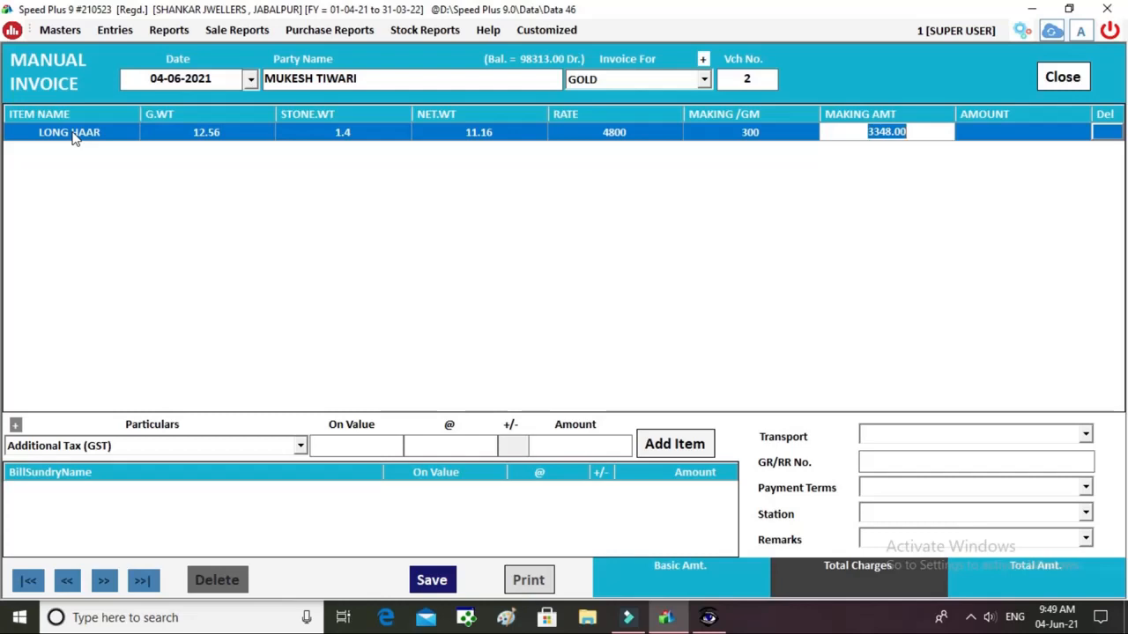
pyautogui.press('Return')
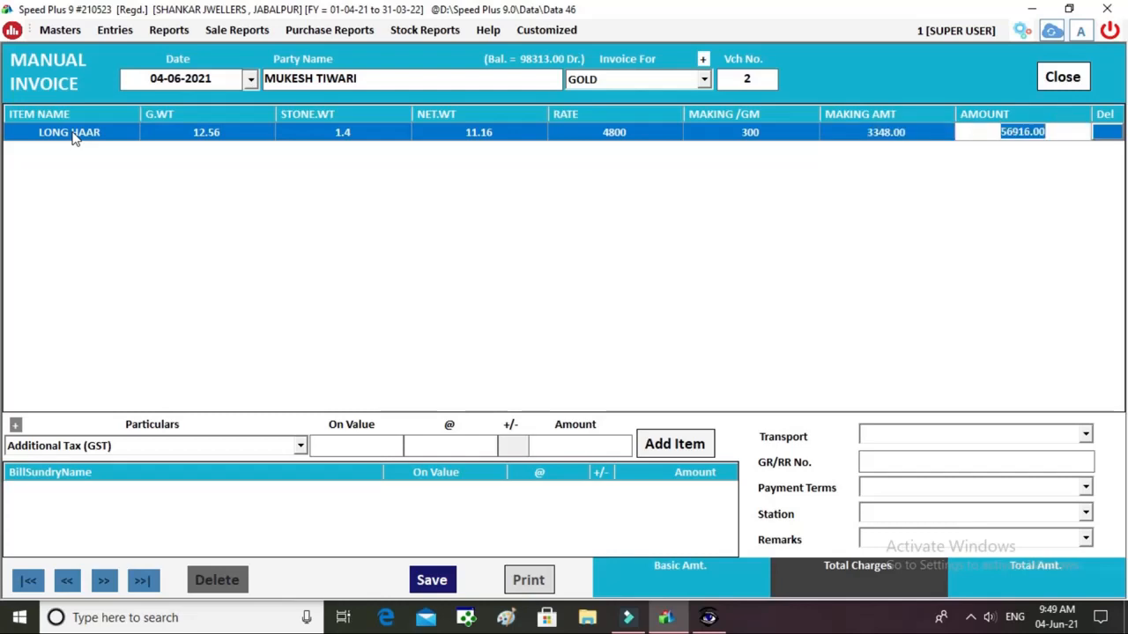
pyautogui.press('Return')
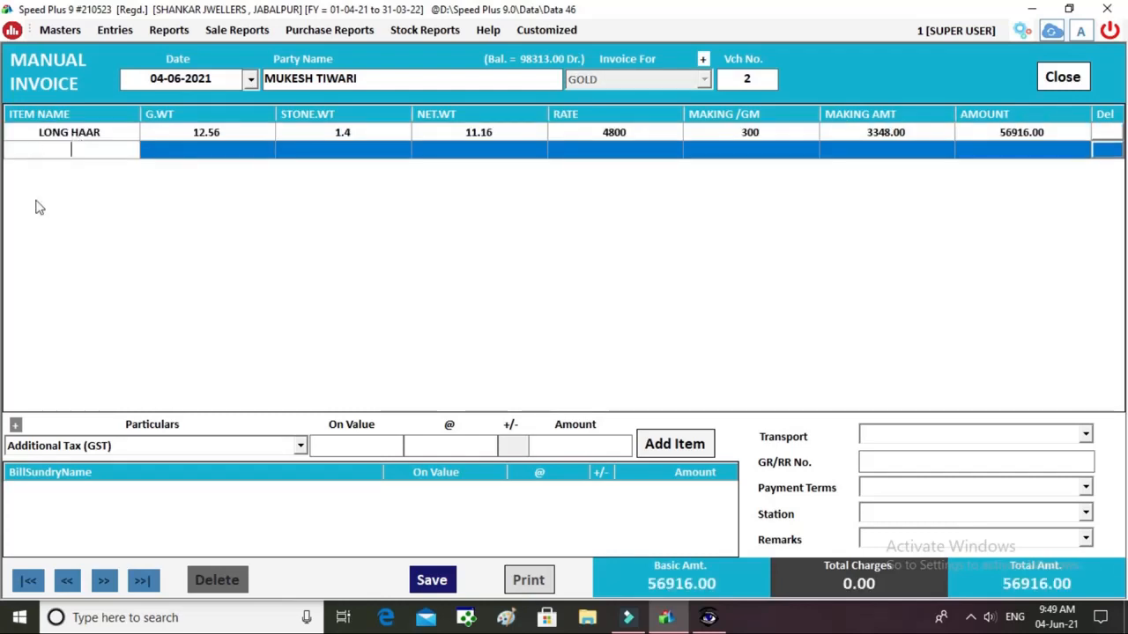
# Add SGST as an additional charge on the bill.
pyautogui.click(121, 448)
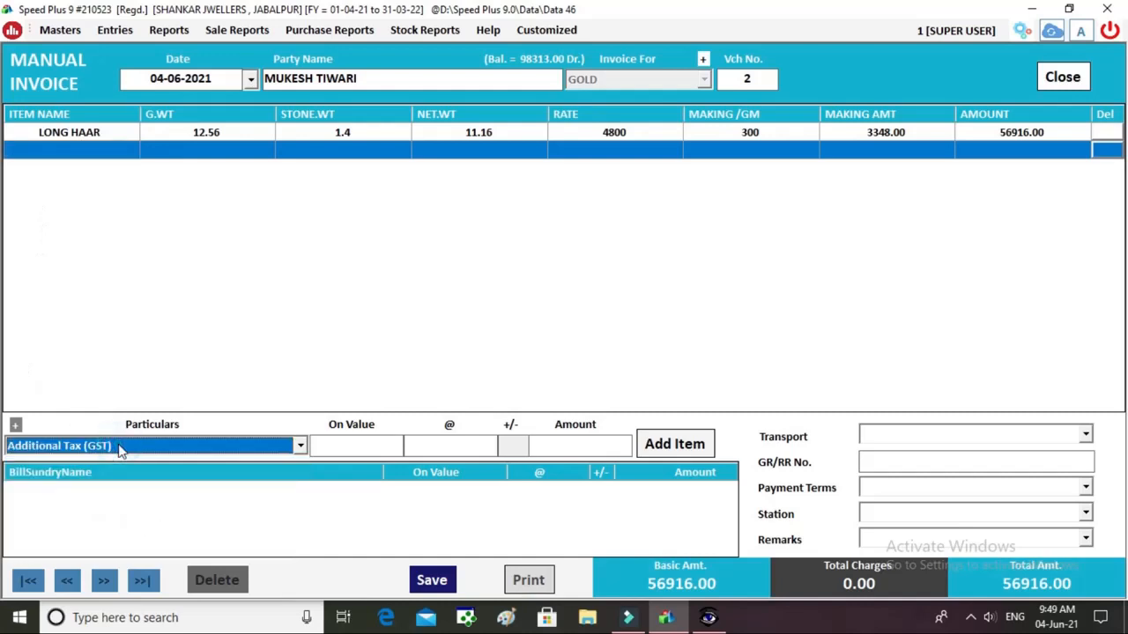
pyautogui.click(121, 449)
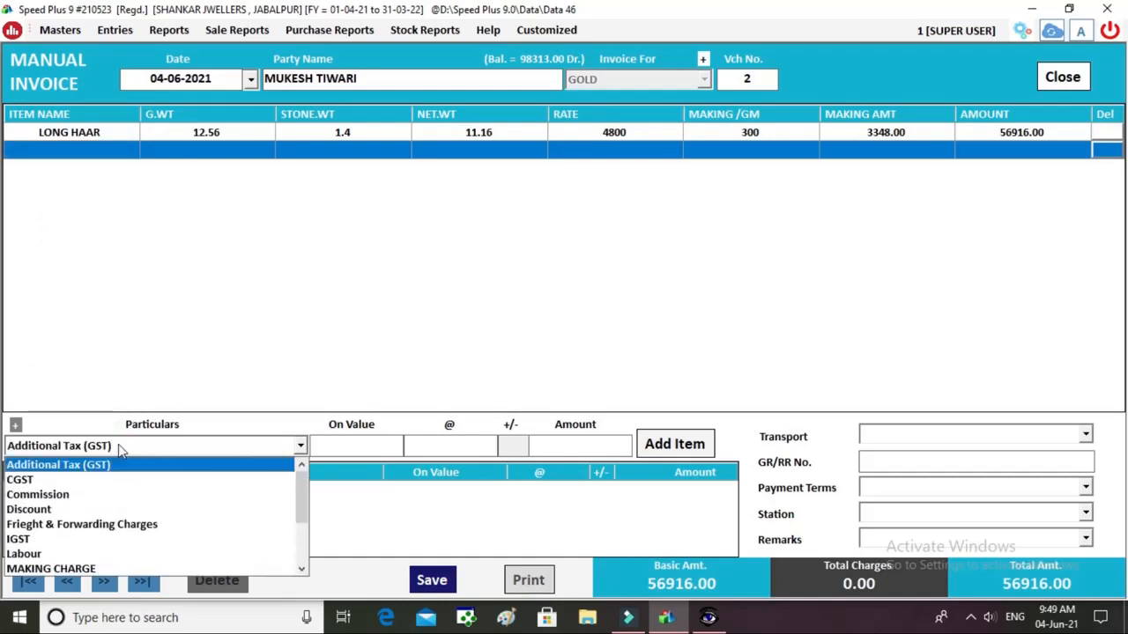
pyautogui.press('s')
pyautogui.press('Return')
pyautogui.press('Return')
pyautogui.press('Return')
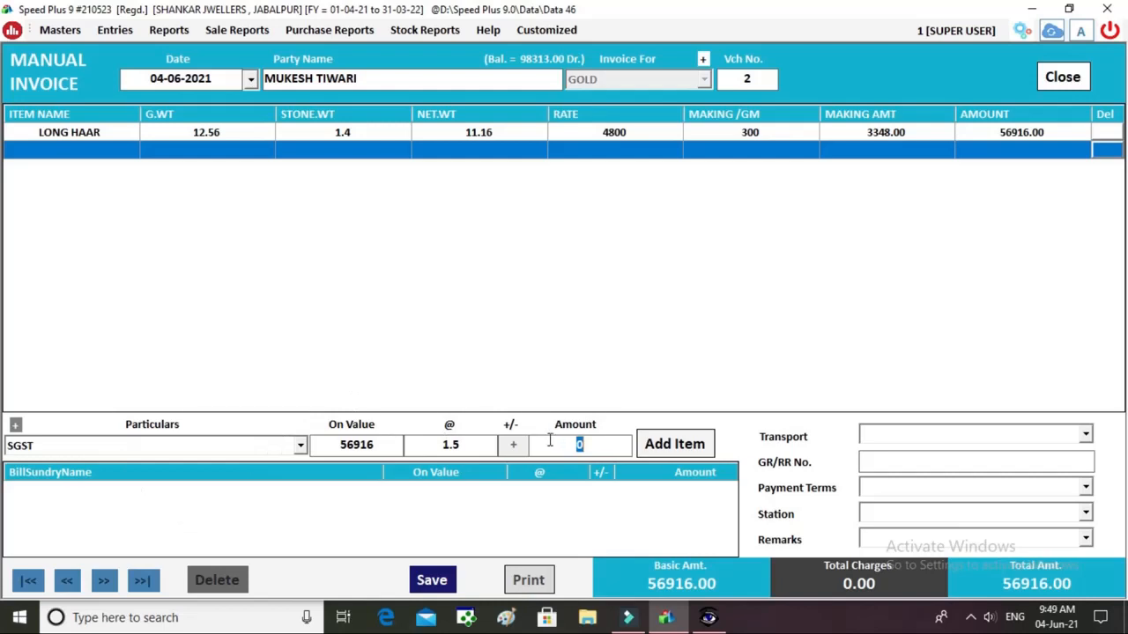
pyautogui.click(222, 447)
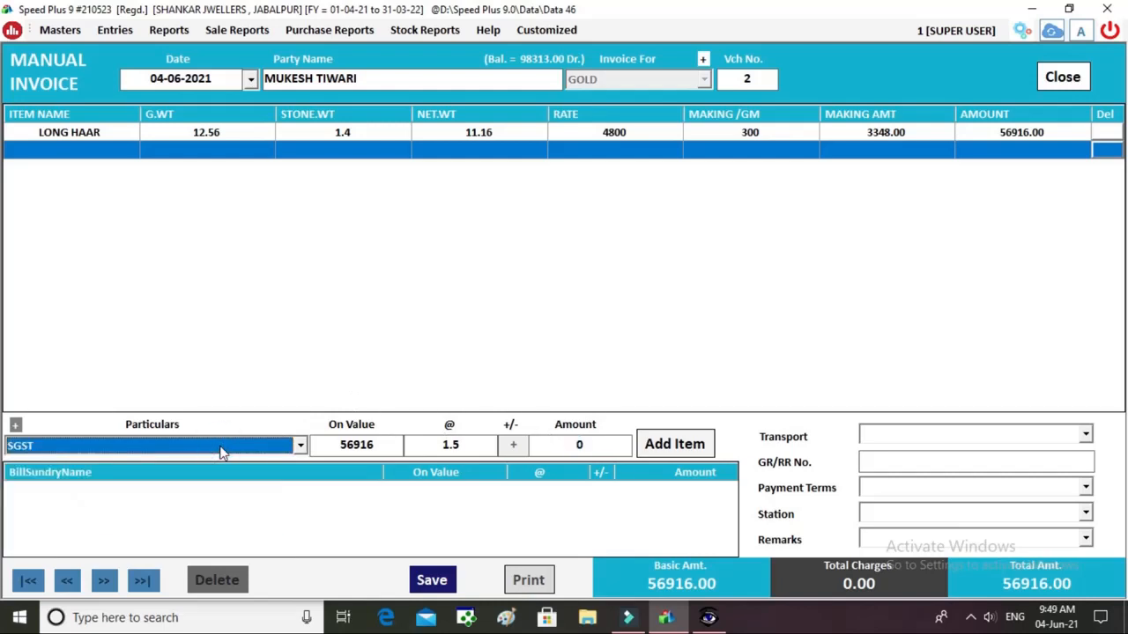
# Save the LONG HAAR invoice and agree to print the bill.
pyautogui.click(430, 581)
pyautogui.press('Return')
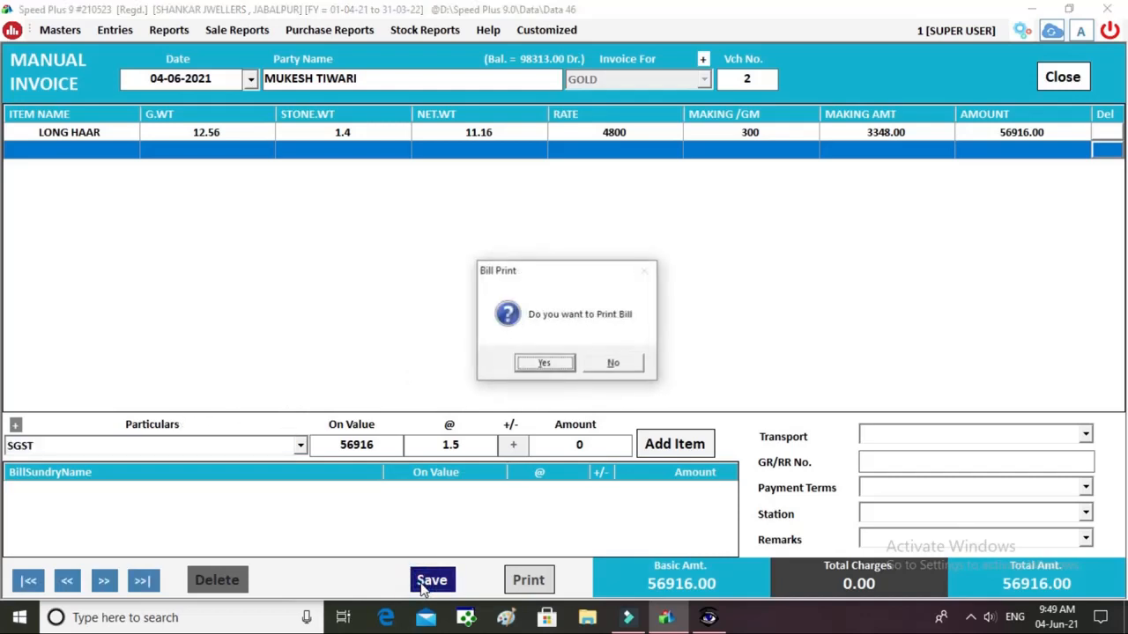
pyautogui.press('Return')
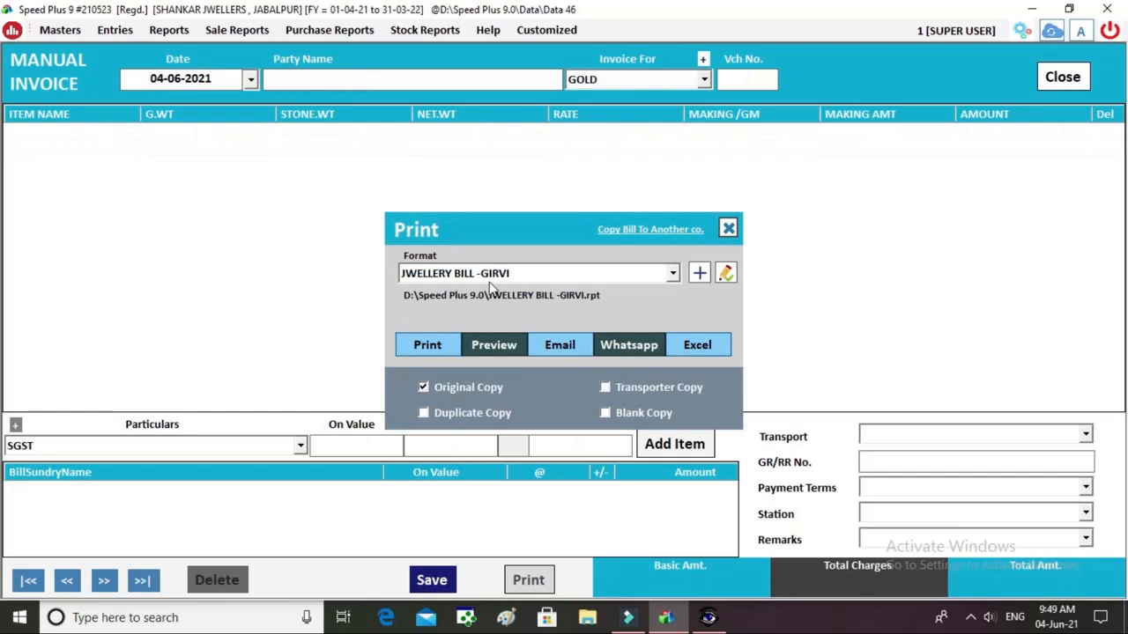
# Preview the bill in the JWELLERY BILL - MANUAL format.
pyautogui.click(491, 274)
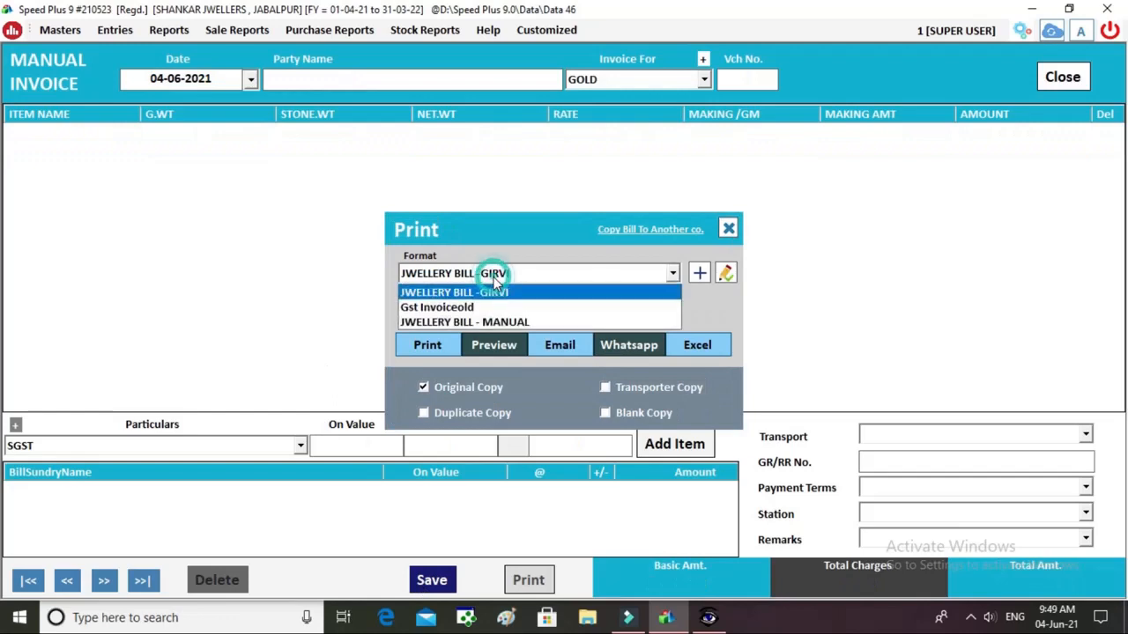
pyautogui.click(488, 323)
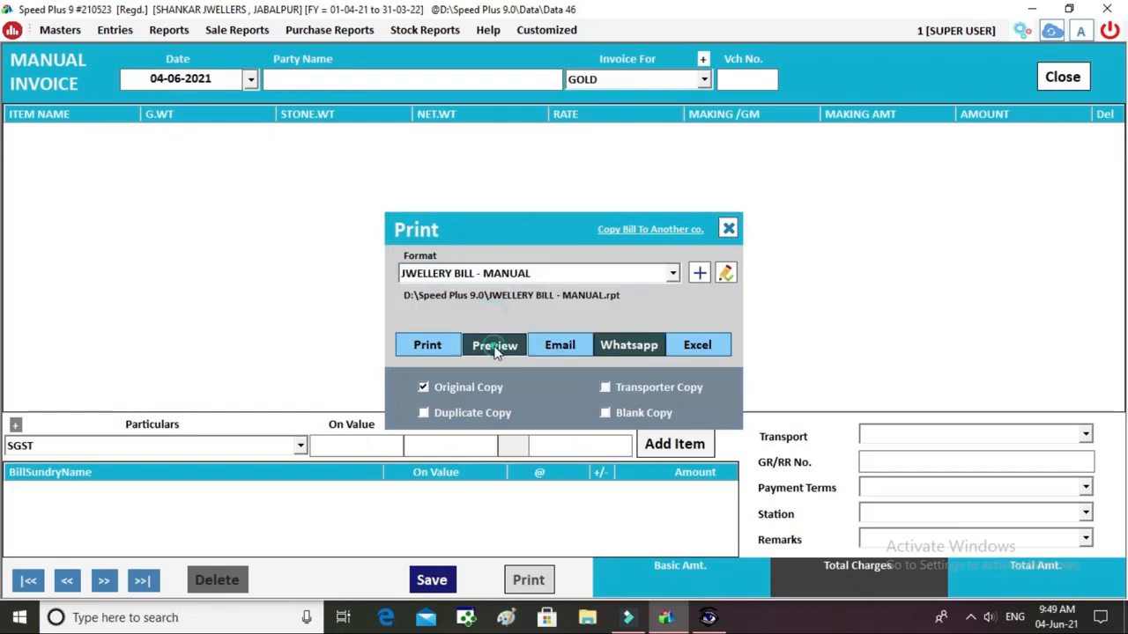
pyautogui.click(495, 347)
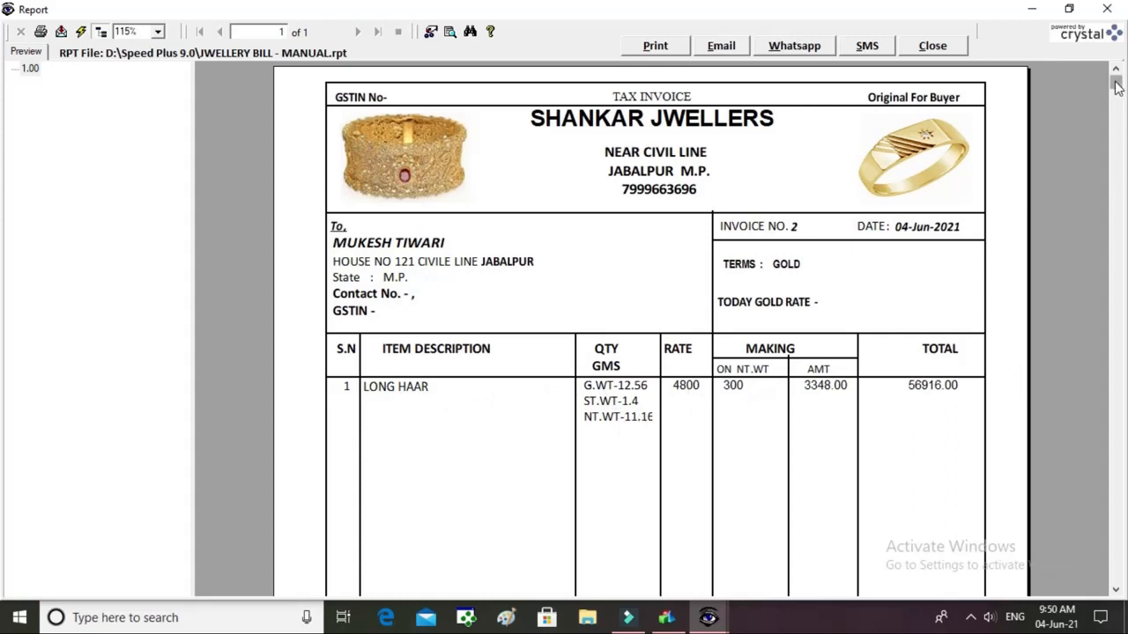
# Scroll the bill preview down to the 56916.00 grand total, then close it.
pyautogui.scroll(-3, 3, 243)
pyautogui.scroll(-5, 3, 390)
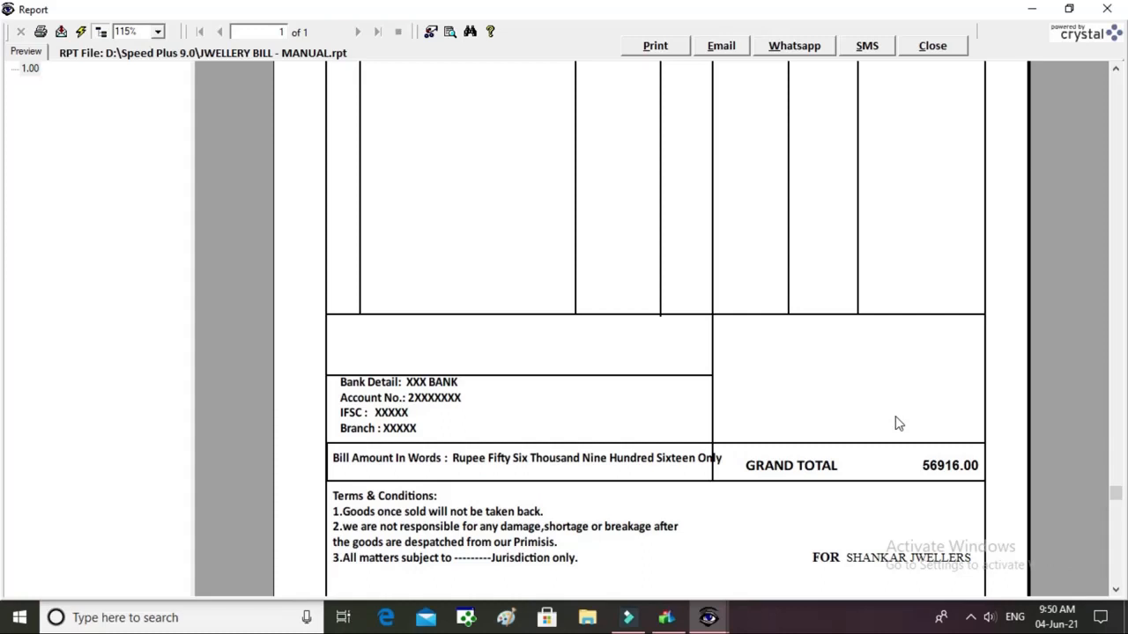
pyautogui.click(1112, 225)
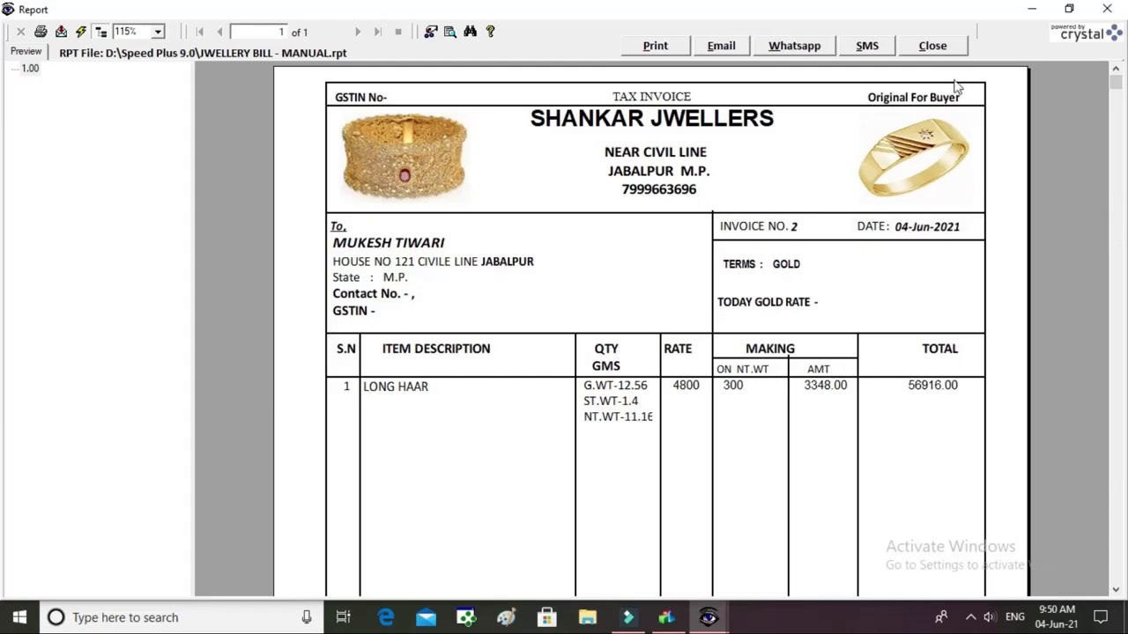
pyautogui.click(950, 49)
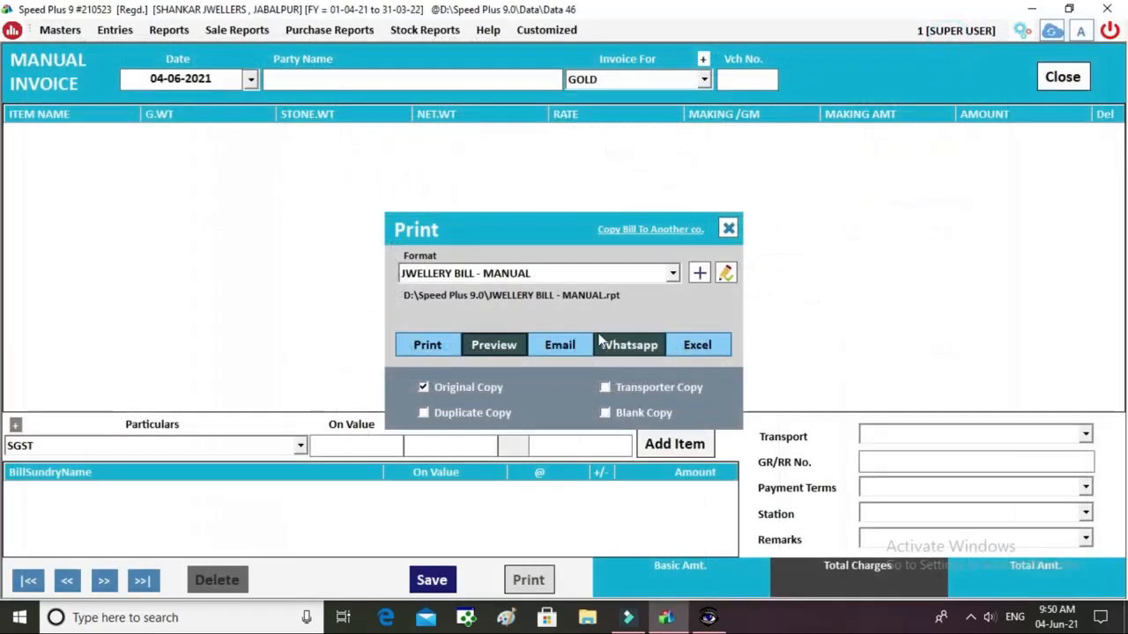
# Dismiss print options and pick the next customer (balance 161671.00 Dr) for GOLD voucher 3.
pyautogui.click(728, 230)
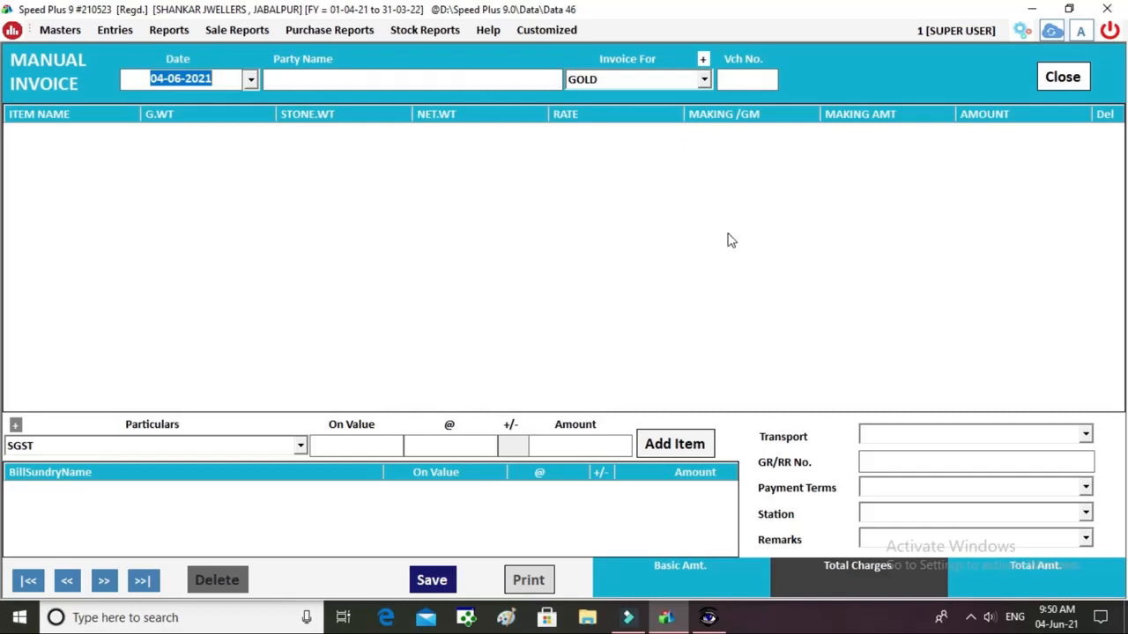
pyautogui.press('Return')
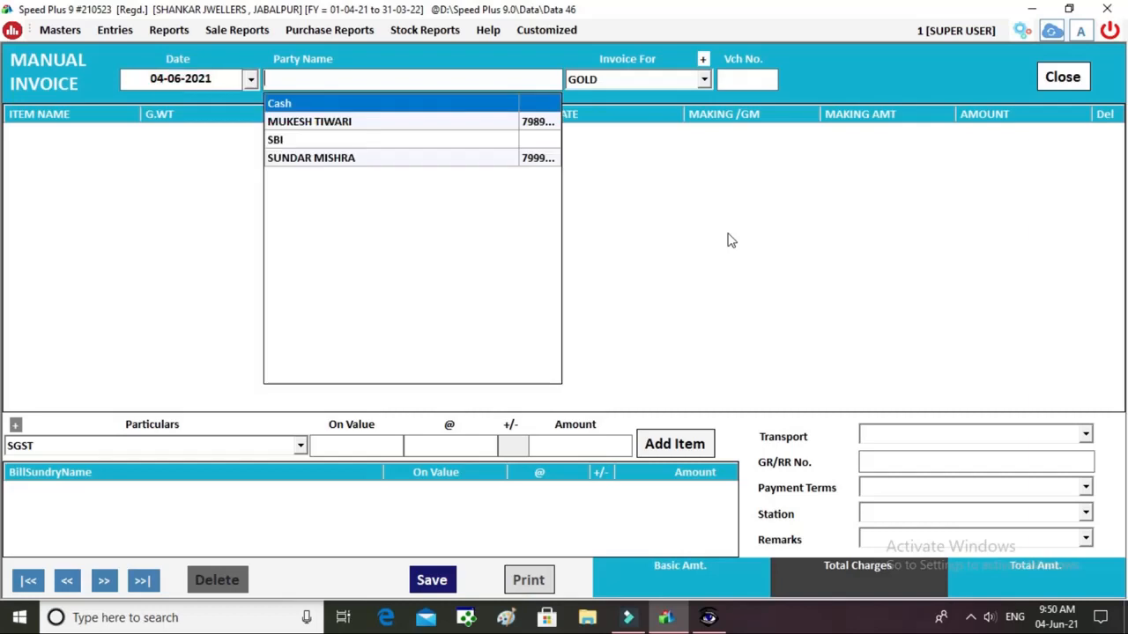
pyautogui.press('Down')
pyautogui.press('Down')
pyautogui.press('Down')
pyautogui.press('Return')
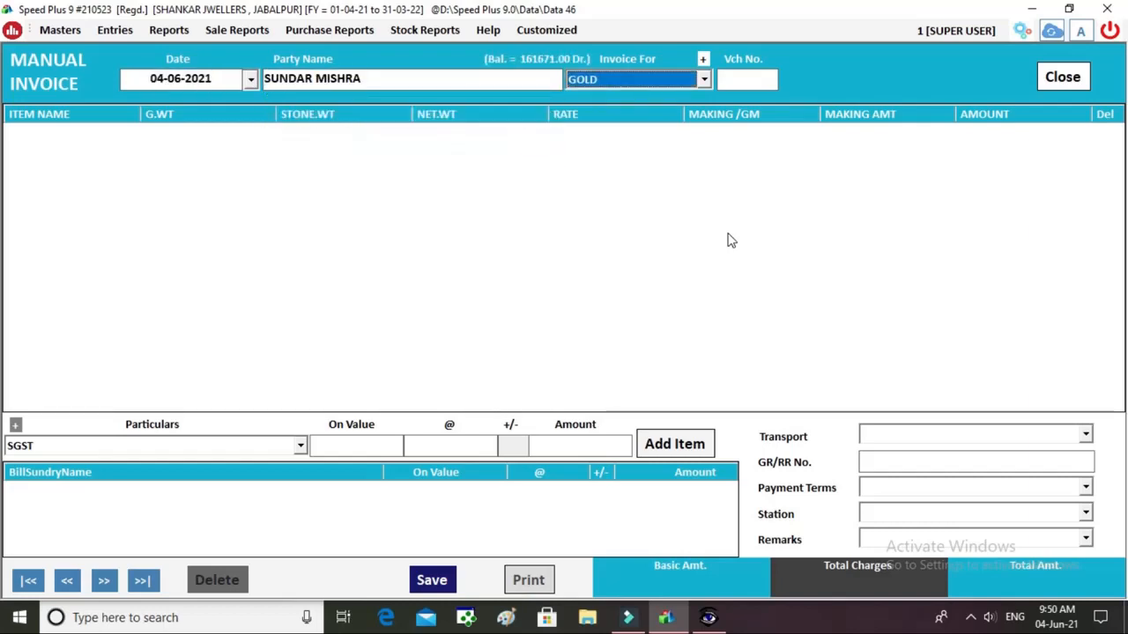
pyautogui.press('Return')
pyautogui.press('Return')
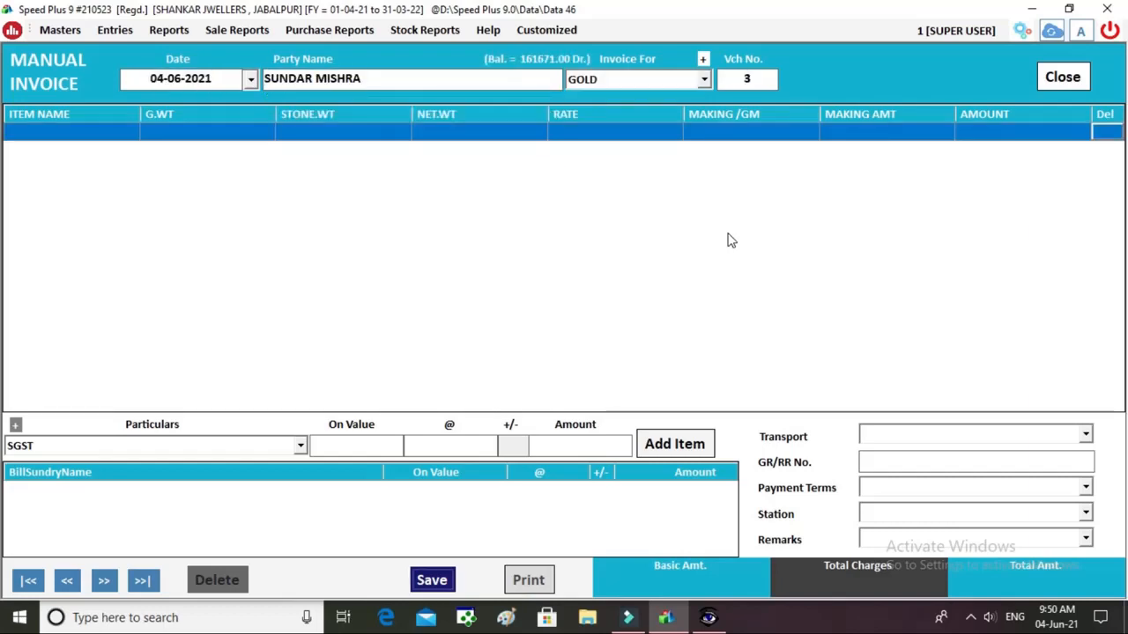
# Enter item GOLD RING with gross weight 60.
pyautogui.click(88, 135)
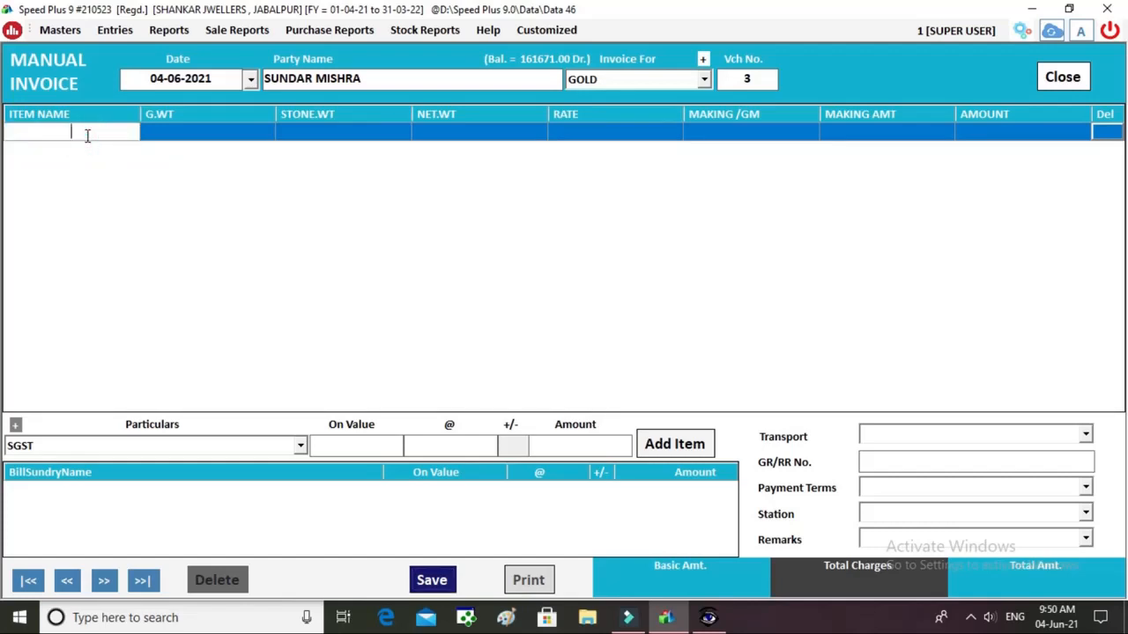
pyautogui.write('GOLD ')
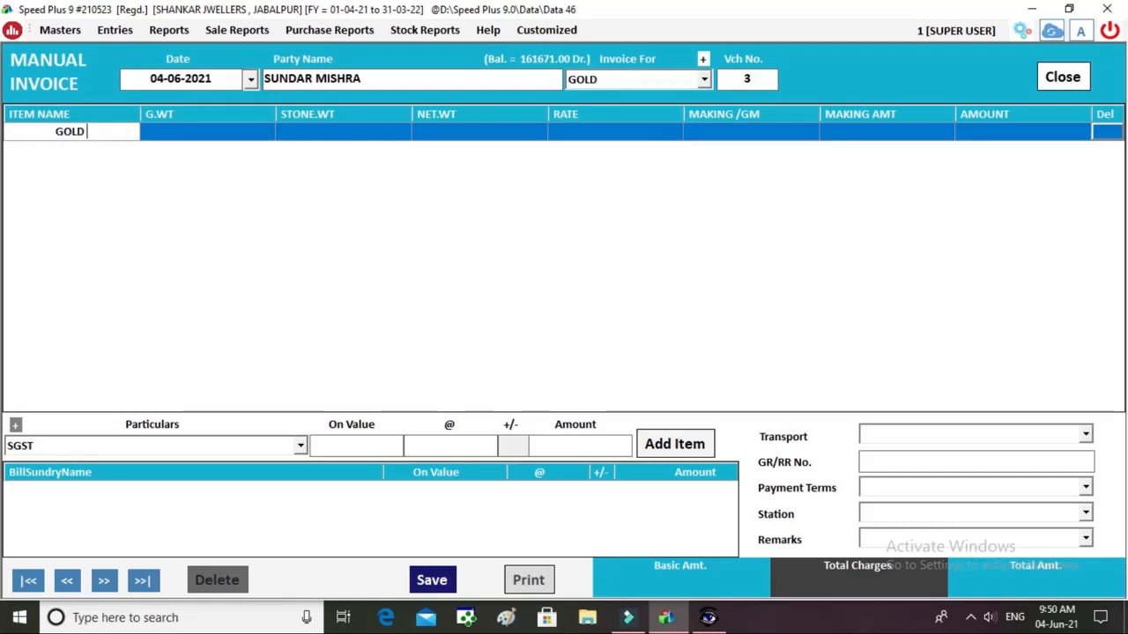
pyautogui.write('RING')
pyautogui.press('Return')
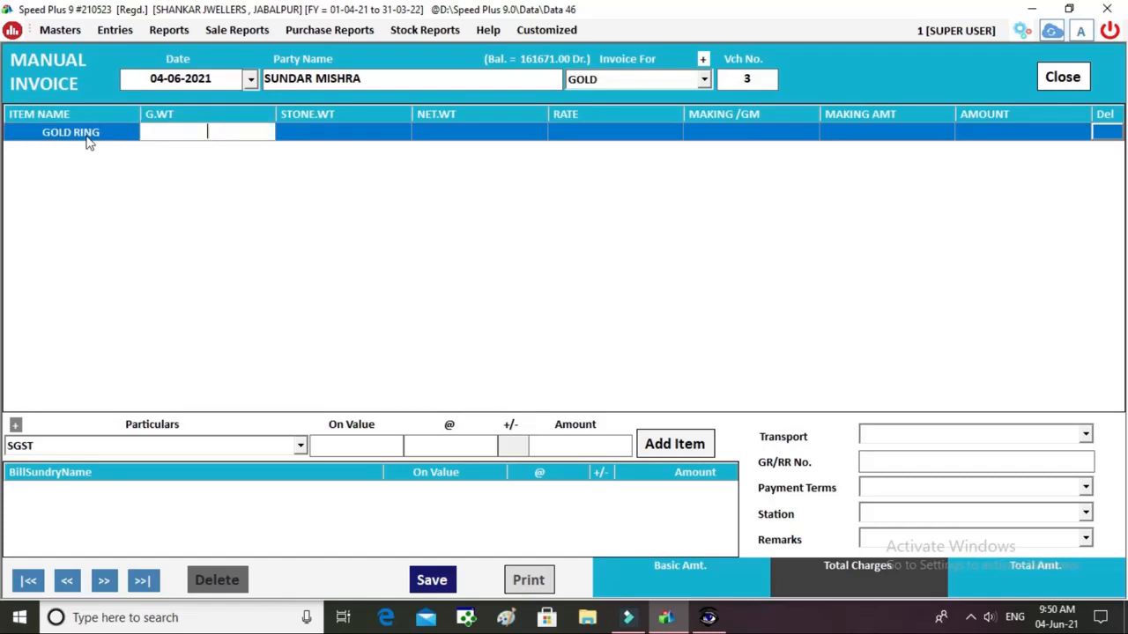
pyautogui.write('60')
pyautogui.press('Return')
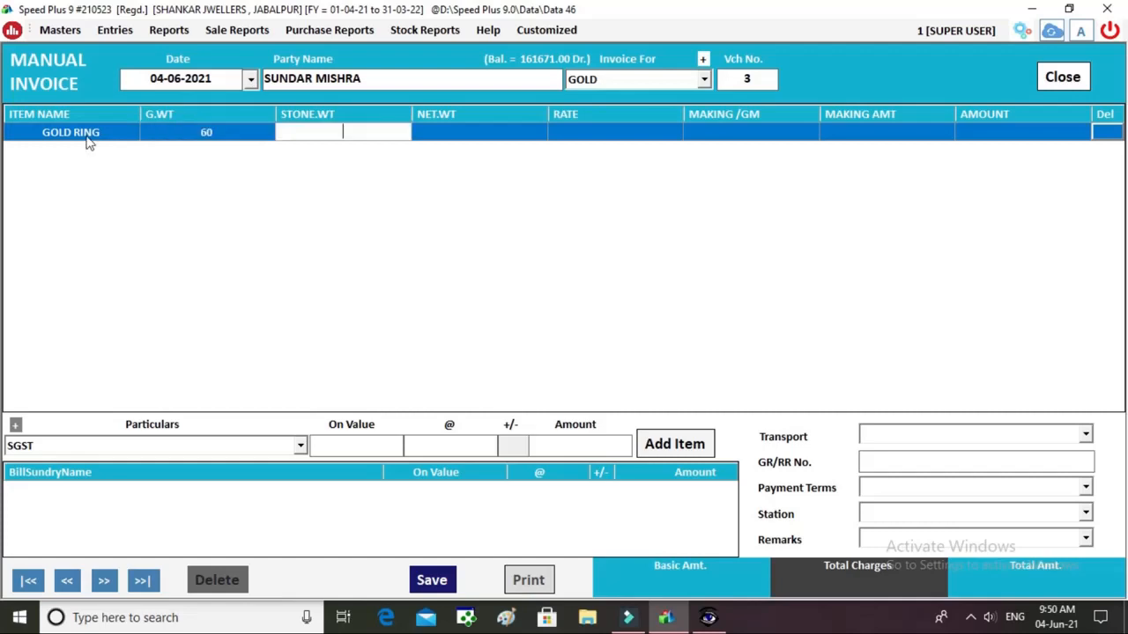
# Fill stone weight 12, rate 677 and making 77 per gram, giving amount 36192.00.
pyautogui.write('12')
pyautogui.press('Return')
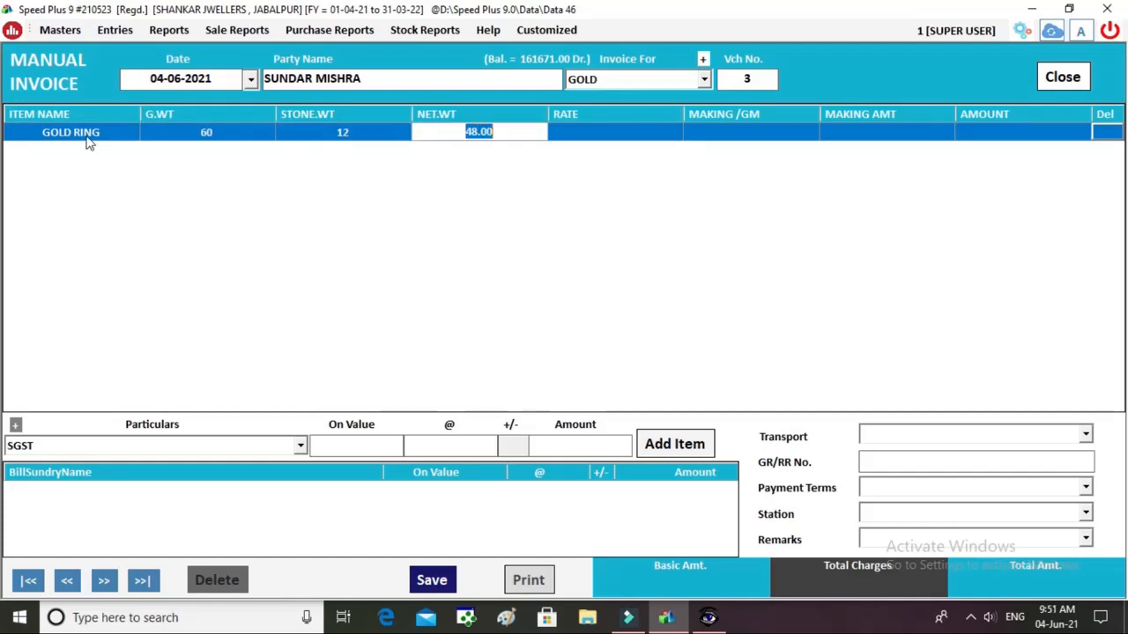
pyautogui.press('Return')
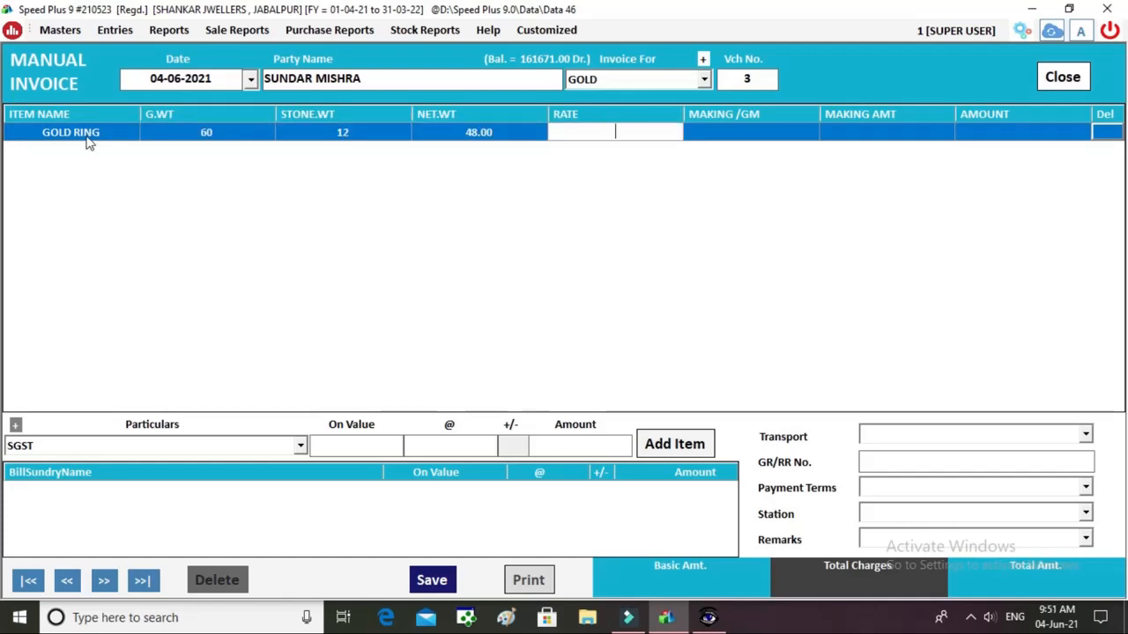
pyautogui.write('677')
pyautogui.press('Return')
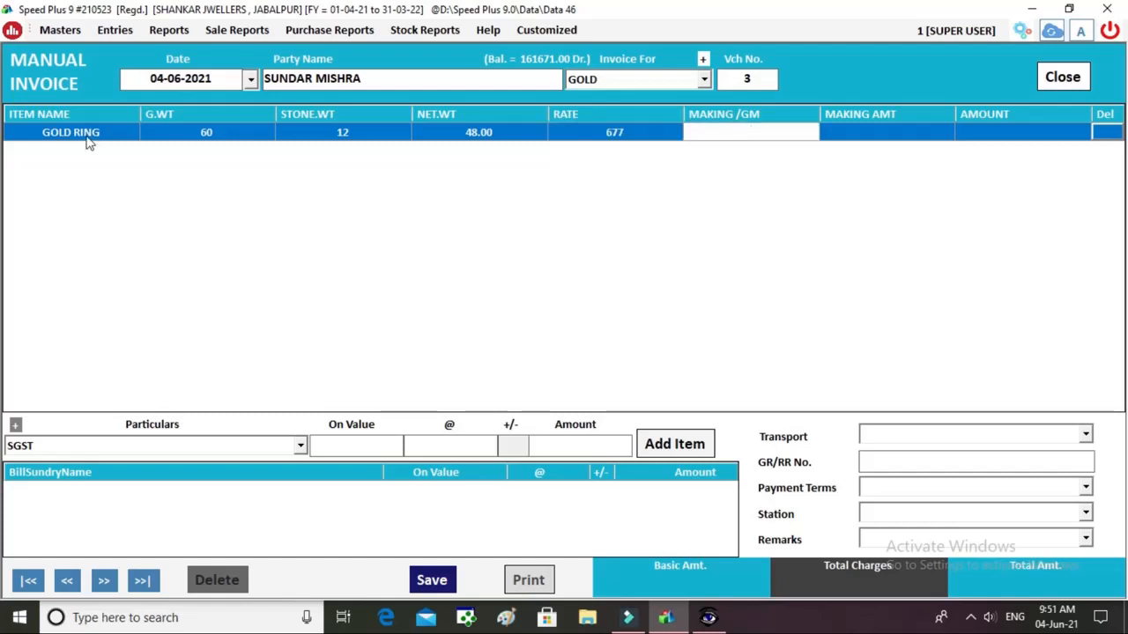
pyautogui.write('77')
pyautogui.press('Return')
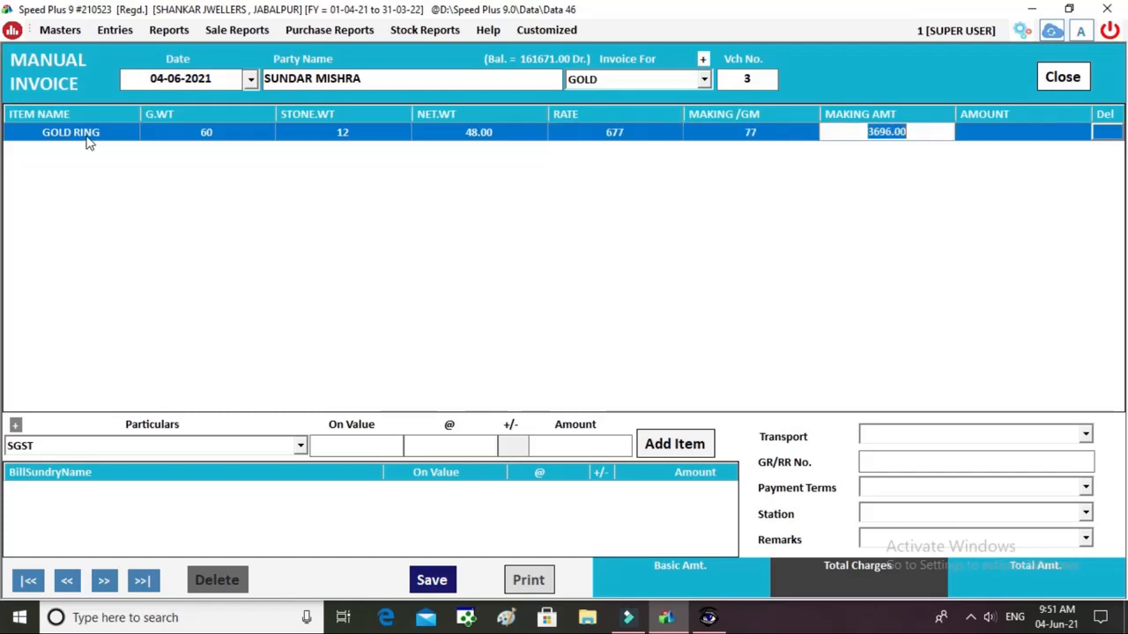
pyautogui.press('Return')
pyautogui.press('Return')
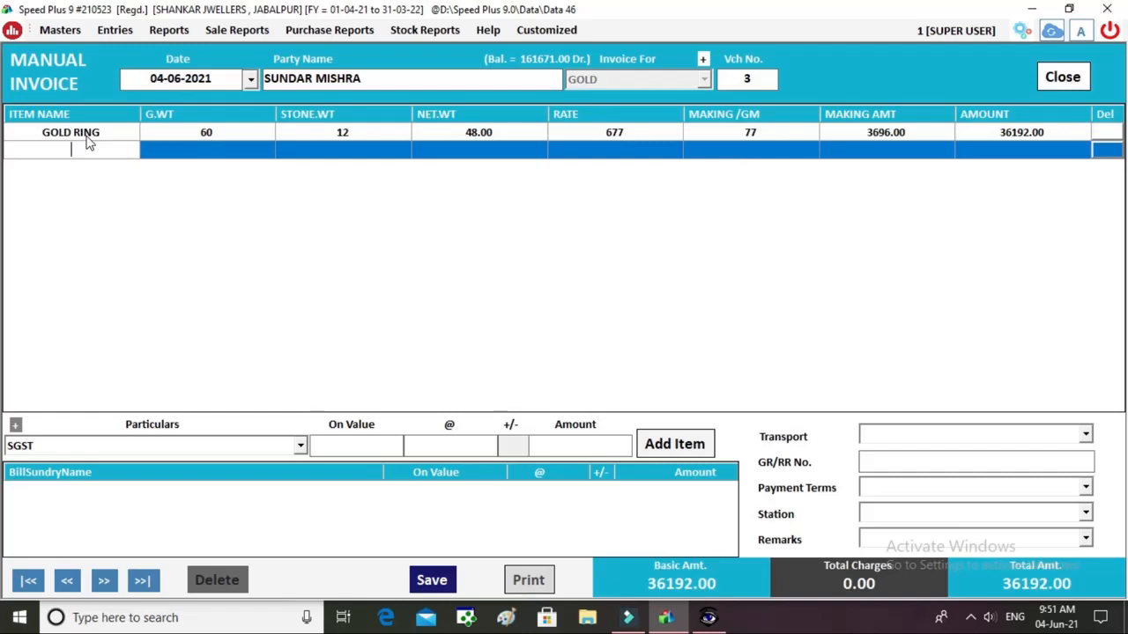
pyautogui.click(204, 451)
pyautogui.click(203, 451)
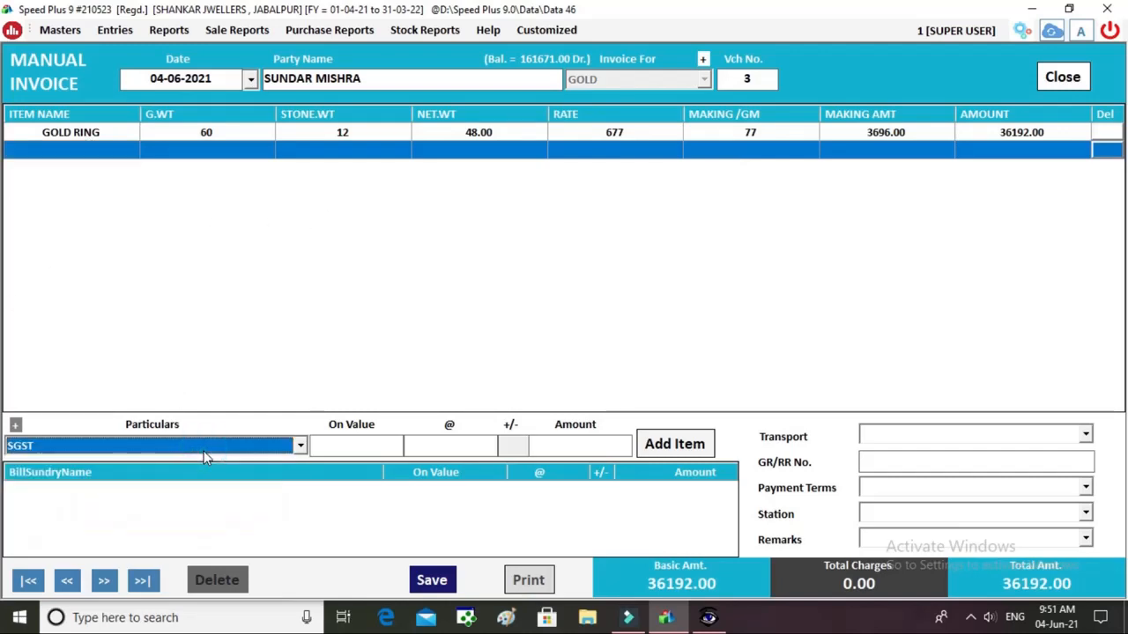
# Add an OLD GOLD LESS deduction of 4000, bringing voucher 3 to 32192.00.
pyautogui.press('f')
pyautogui.press('Return')
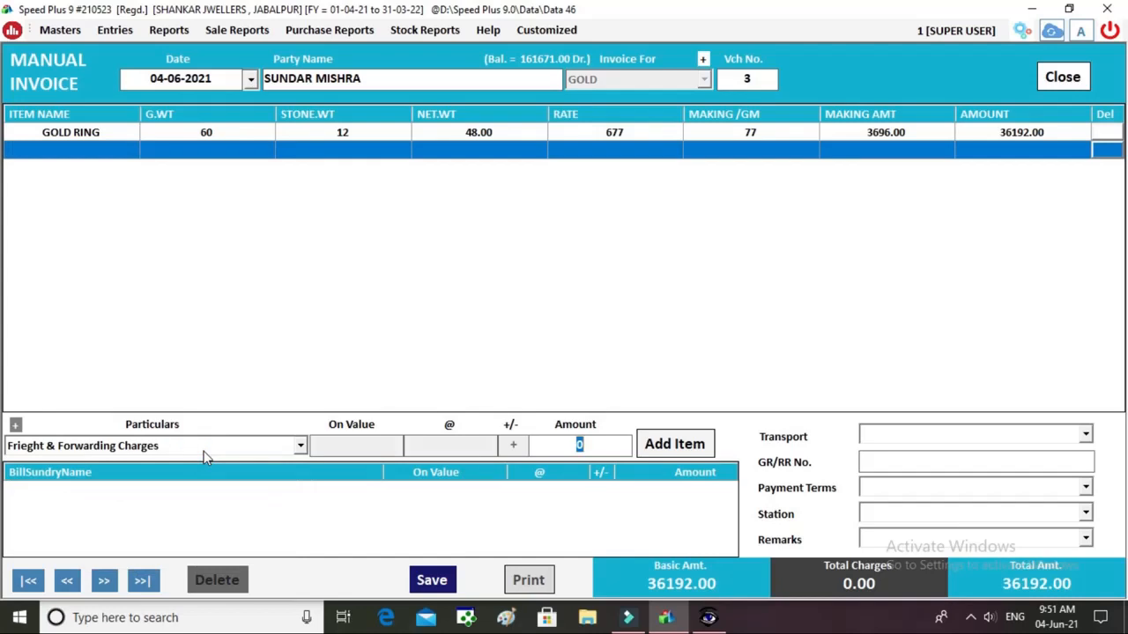
pyautogui.doubleClick(203, 451)
pyautogui.press('o')
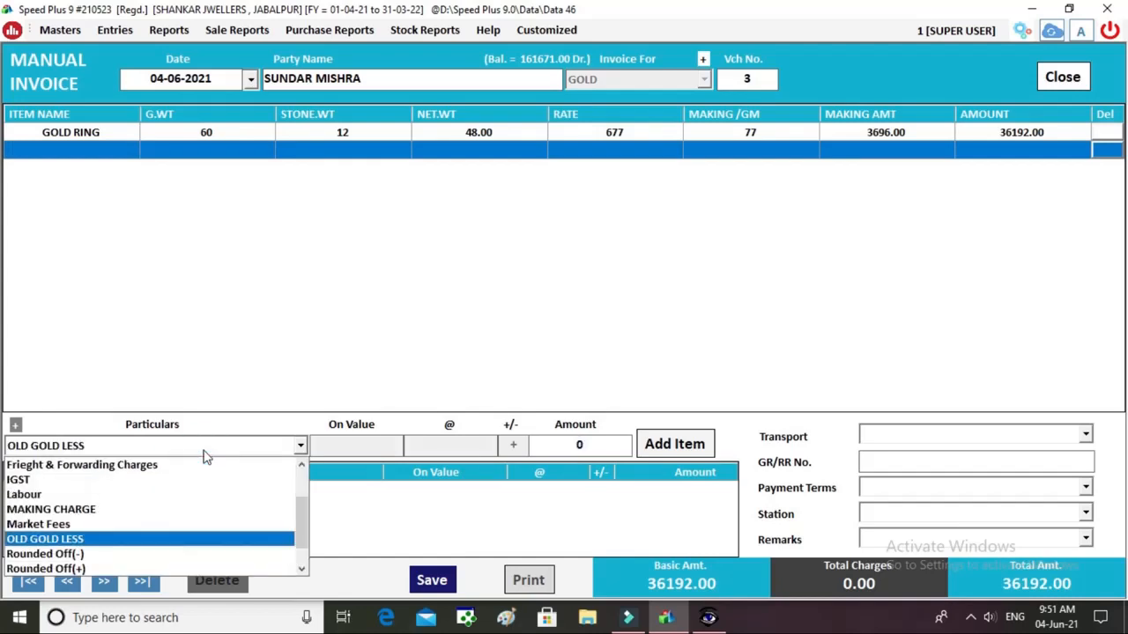
pyautogui.press('Return')
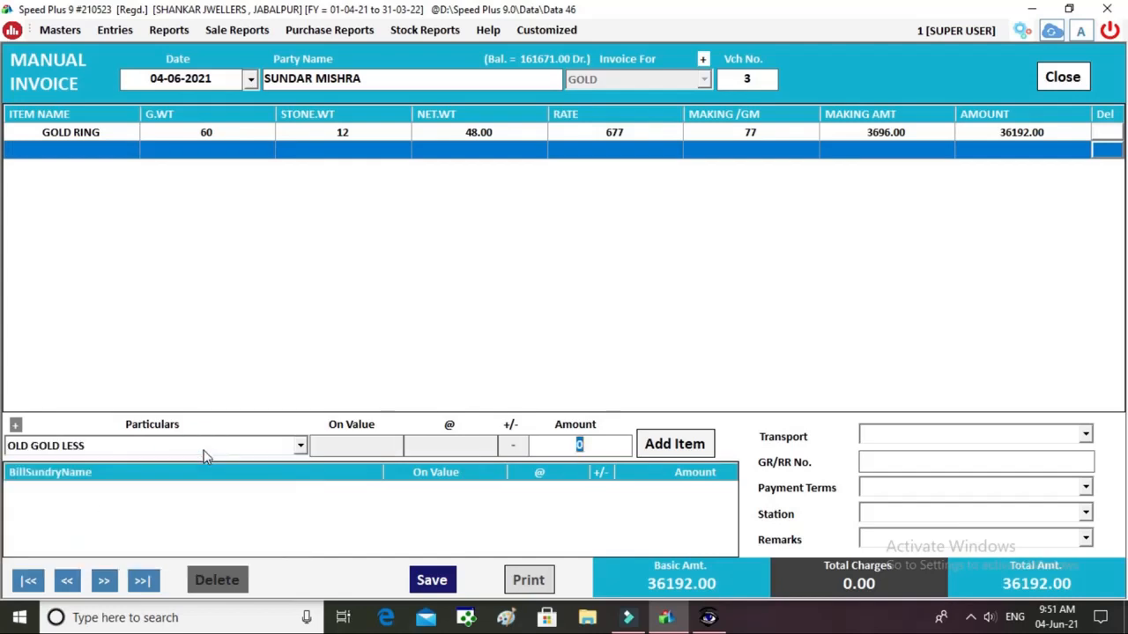
pyautogui.write('4000')
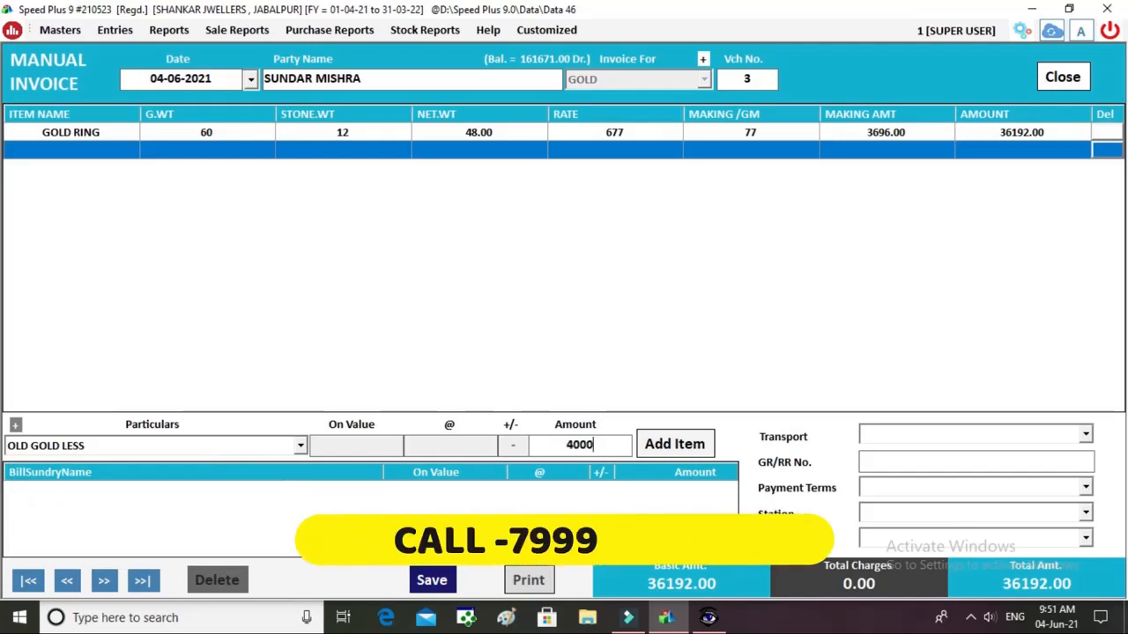
pyautogui.press('Return')
pyautogui.press('Return')
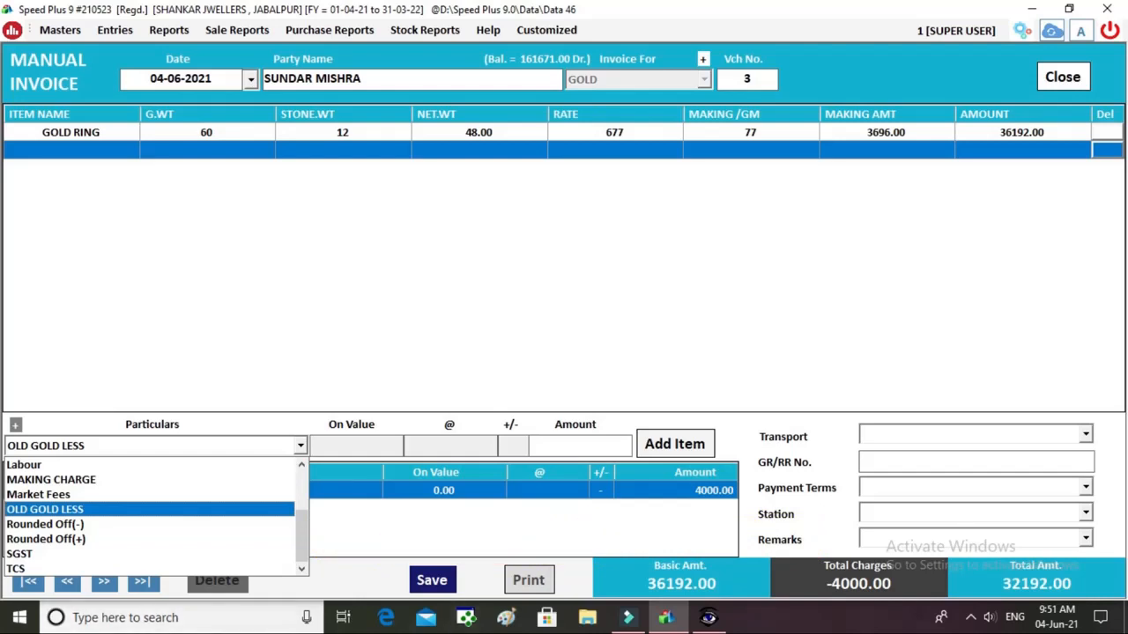
pyautogui.click(196, 580)
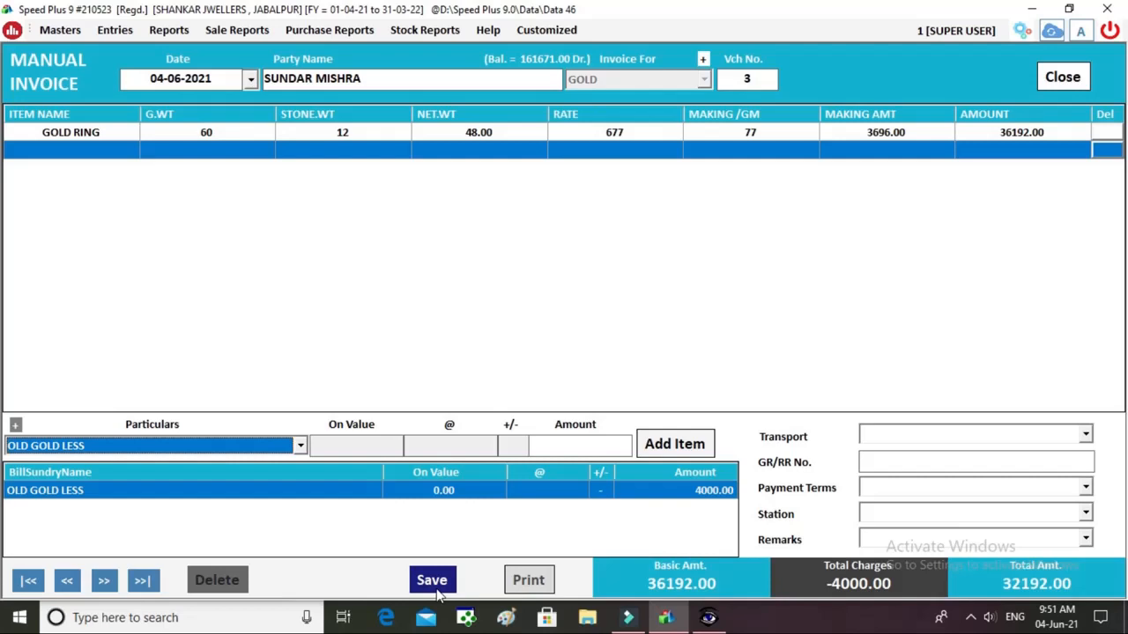
pyautogui.click(1076, 78)
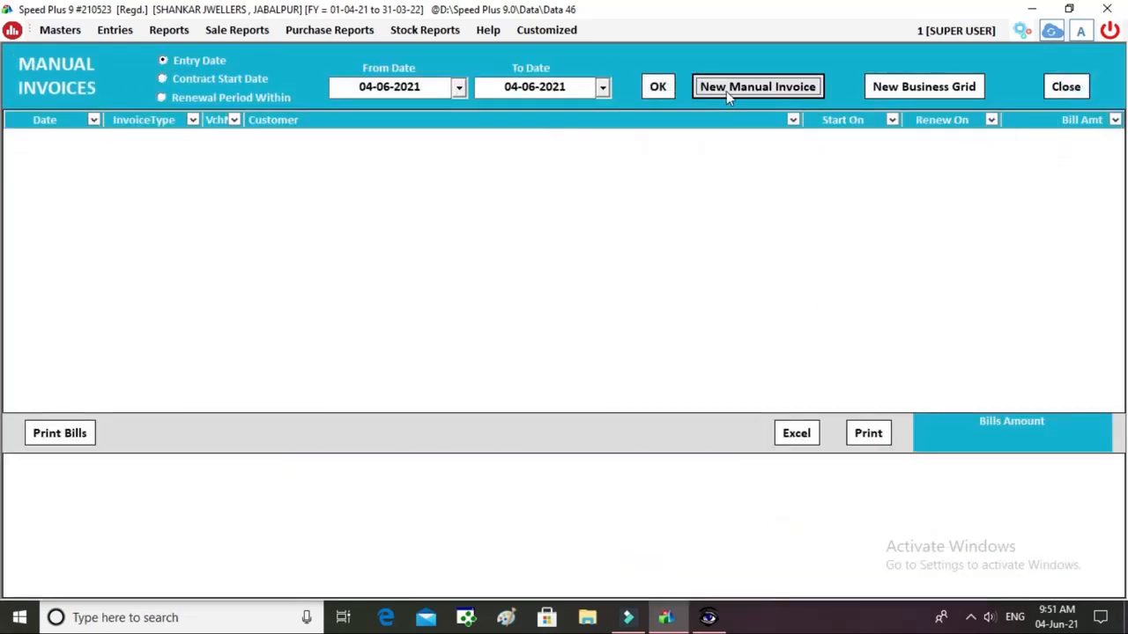
# Reopen Manual Invoices, begin a new GIRIVI invoice, and press F3 for a new CUSTOMERS account.
pyautogui.click(1062, 88)
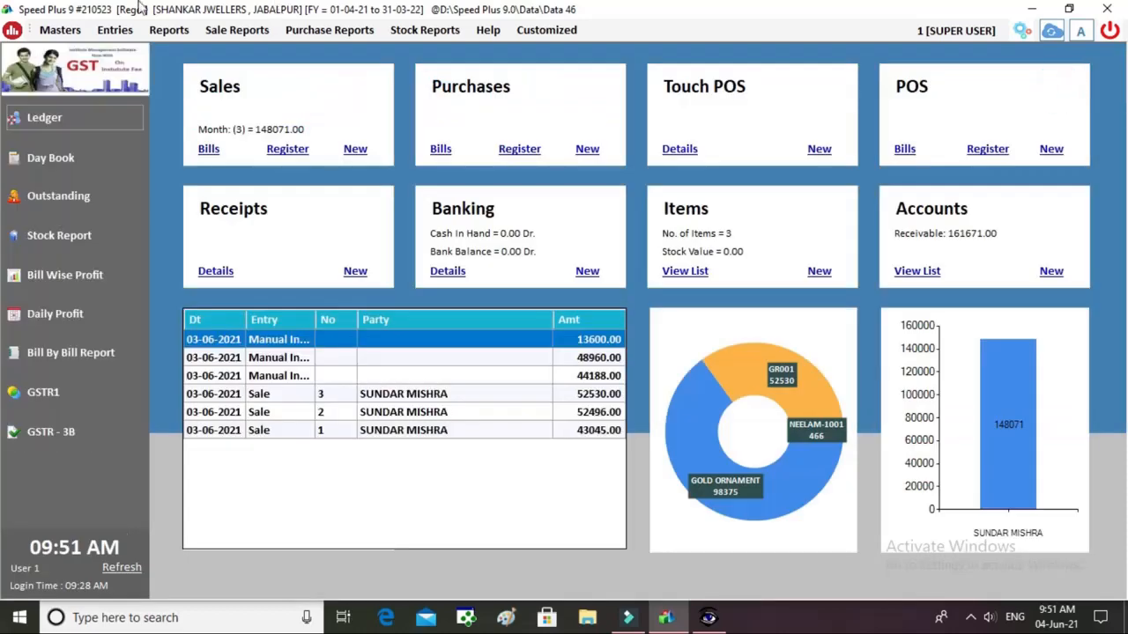
pyautogui.click(114, 30)
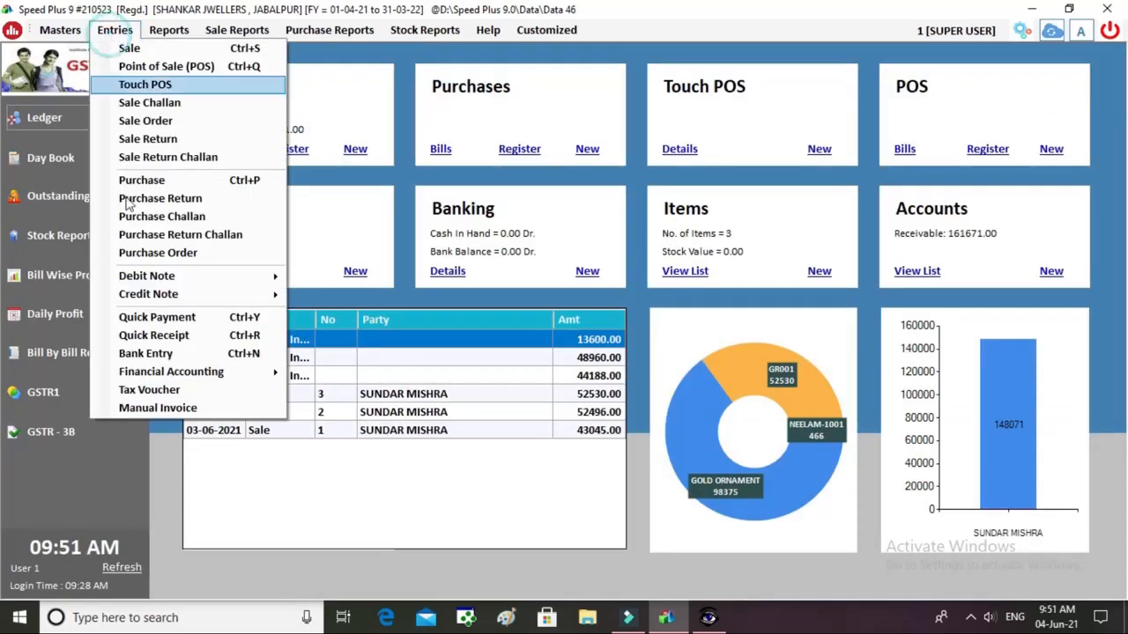
pyautogui.click(164, 408)
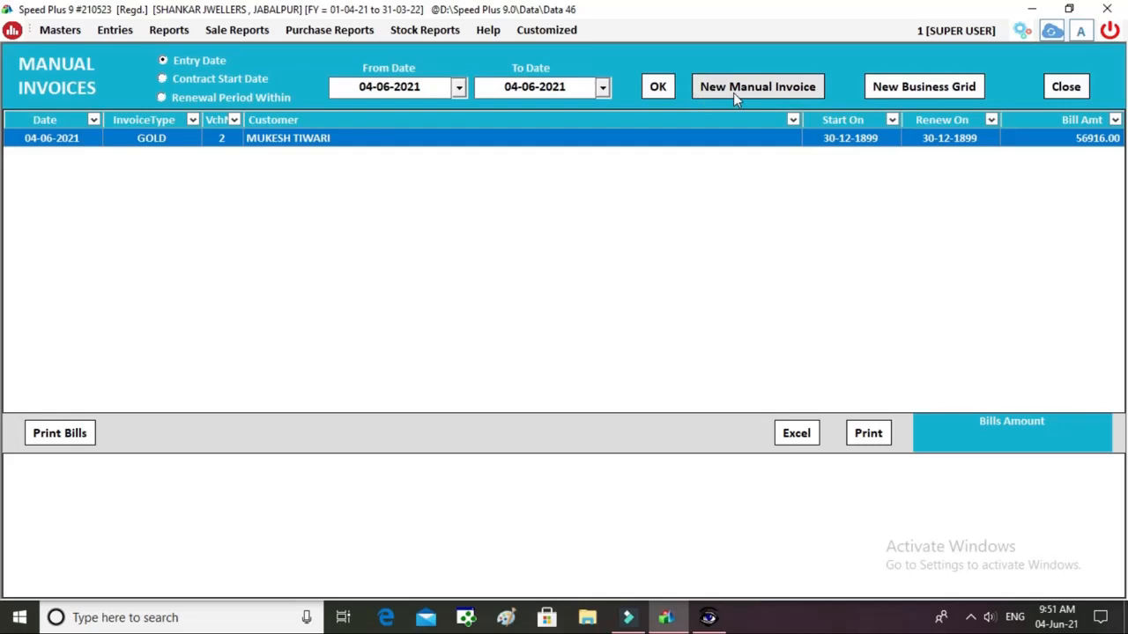
pyautogui.click(733, 93)
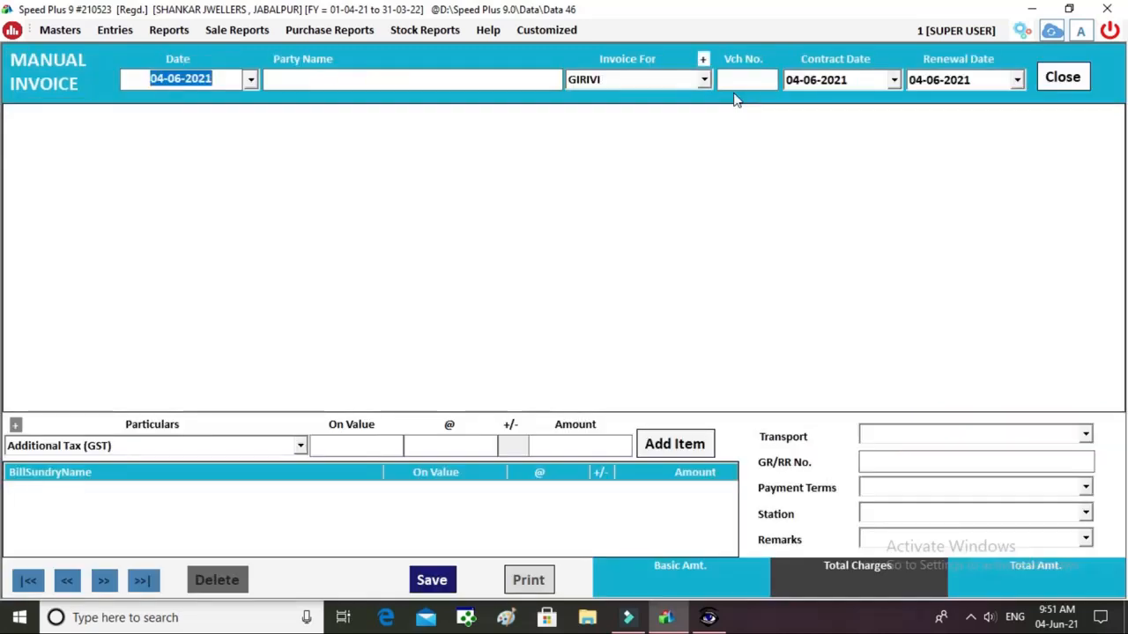
pyautogui.press('Return')
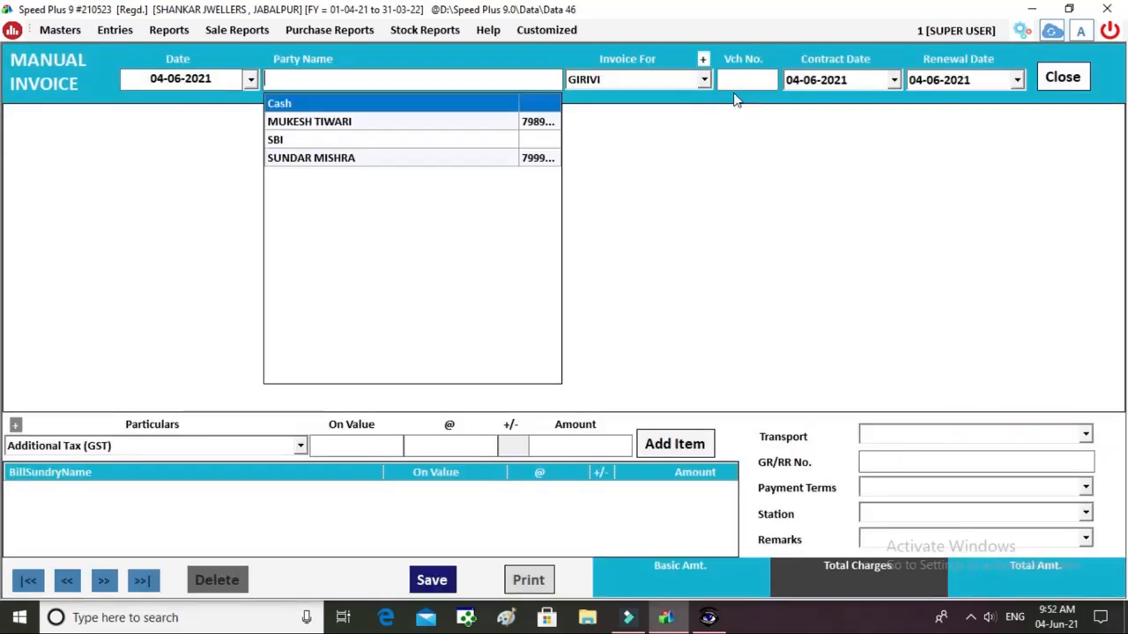
pyautogui.press('F3')
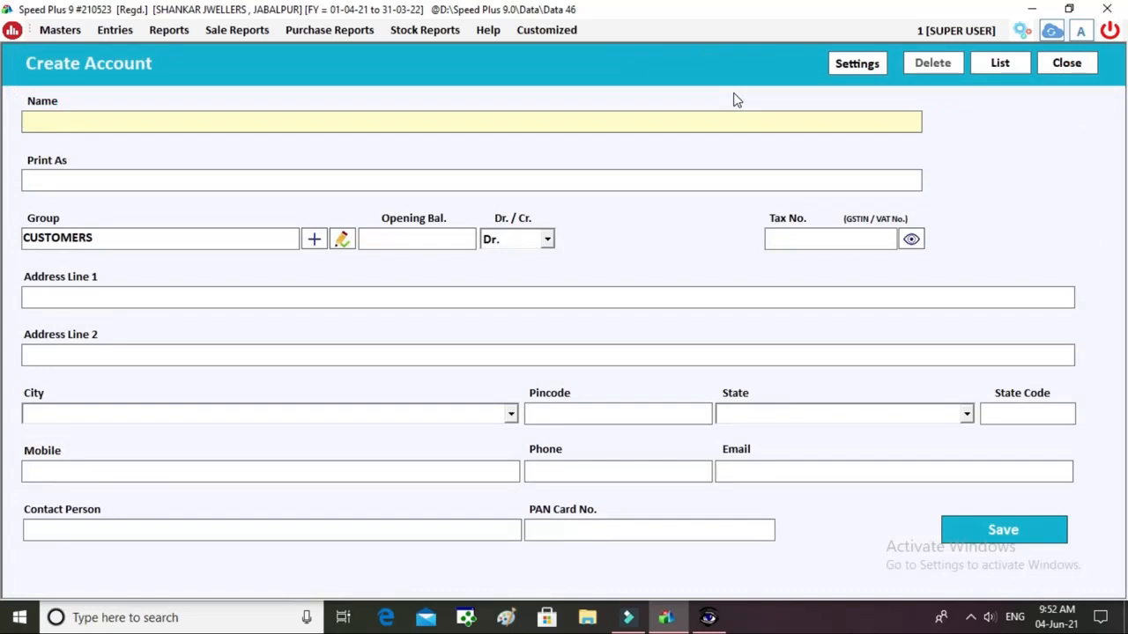
# Create a CUSTOMERS account with the customer's name, city JABALPUR, contact person and mobile number, and save it.
pyautogui.write('RAJESH')
pyautogui.press('Return')
pyautogui.press('Return')
pyautogui.press('Return')
pyautogui.press('Return')
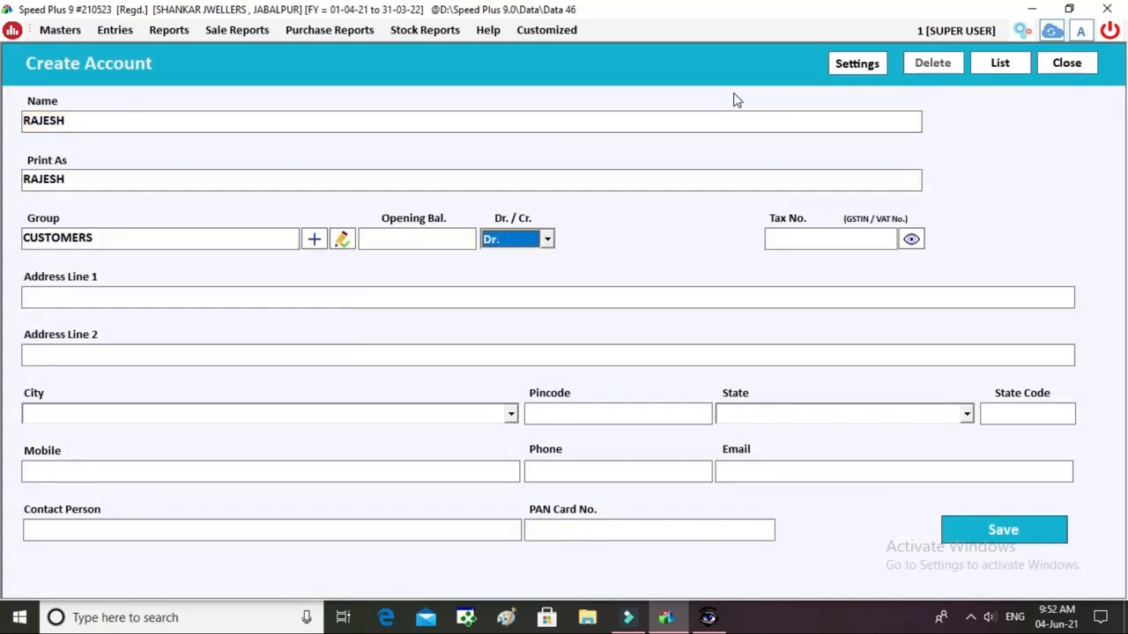
pyautogui.press('Return')
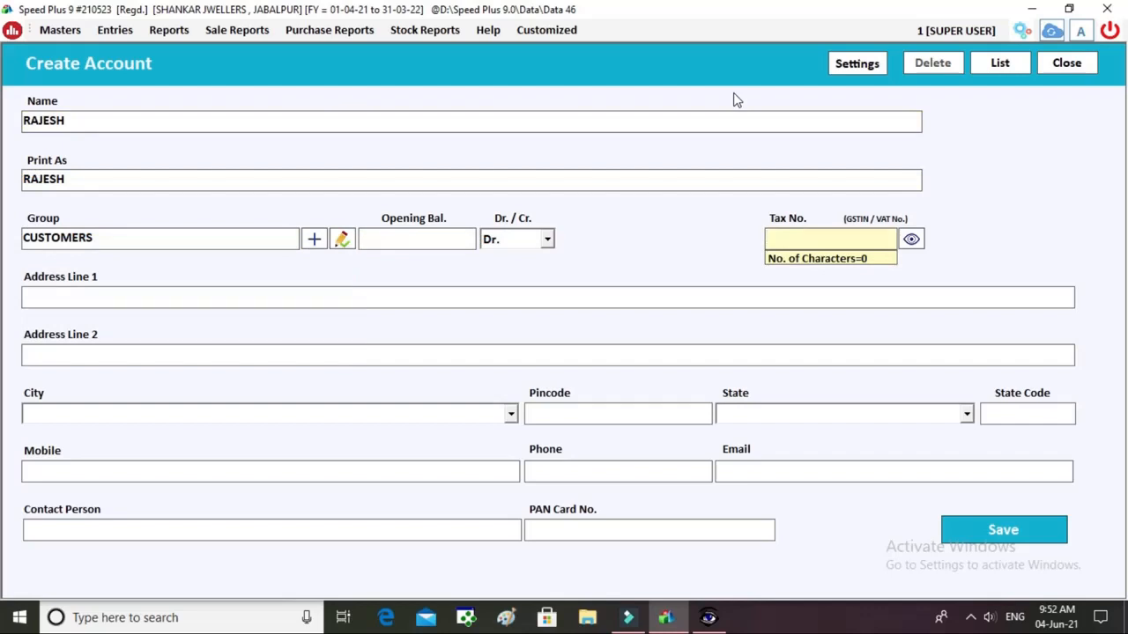
pyautogui.press('Return')
pyautogui.press('Return')
pyautogui.press('Return')
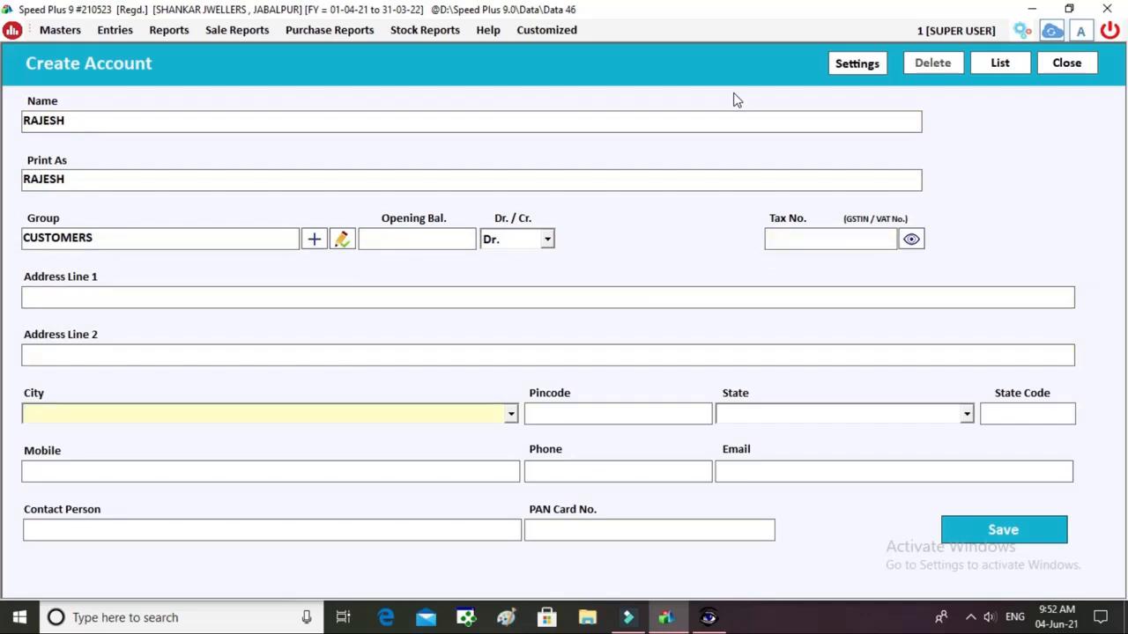
pyautogui.write('JABA')
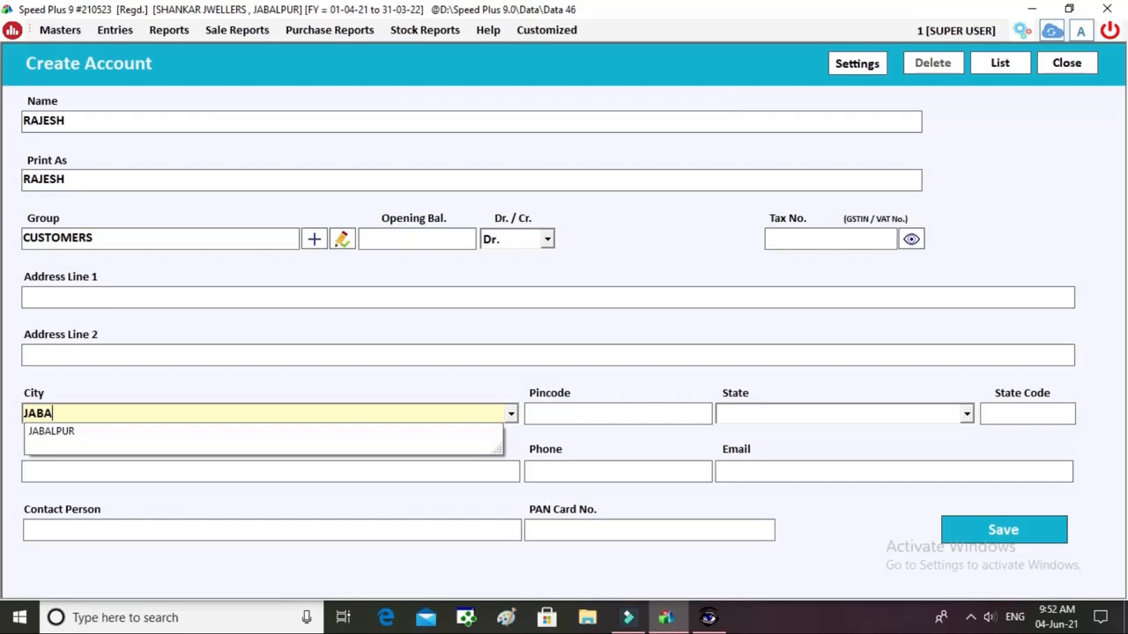
pyautogui.write('LPUR')
pyautogui.press('Return')
pyautogui.press('Return')
pyautogui.press('Return')
pyautogui.press('Return')
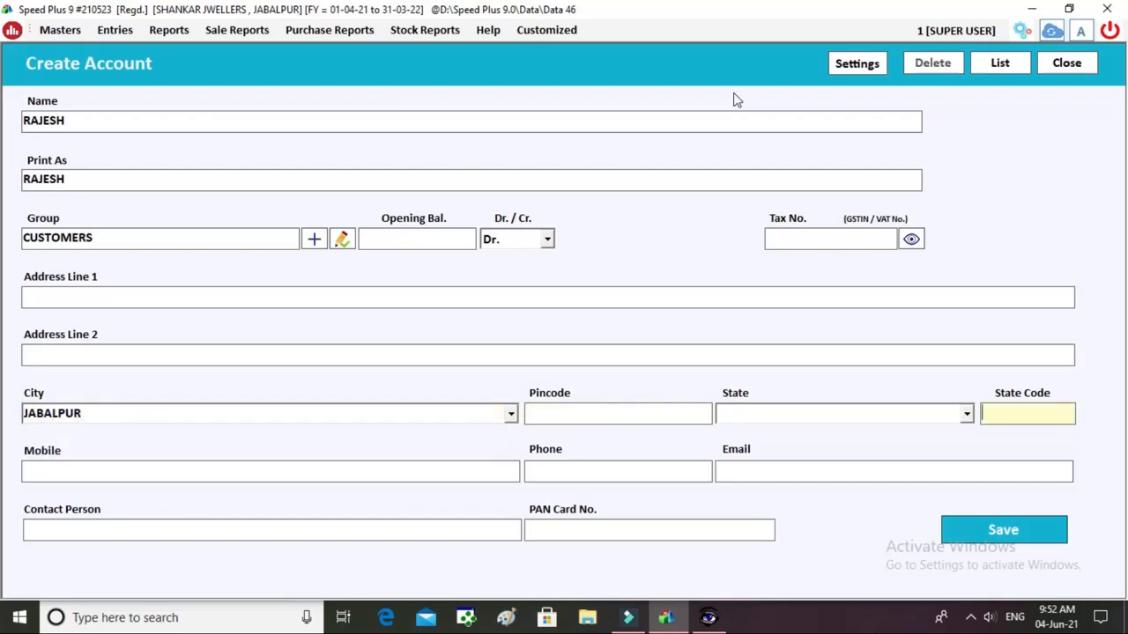
pyautogui.press('Return')
pyautogui.press('Return')
pyautogui.press('Return')
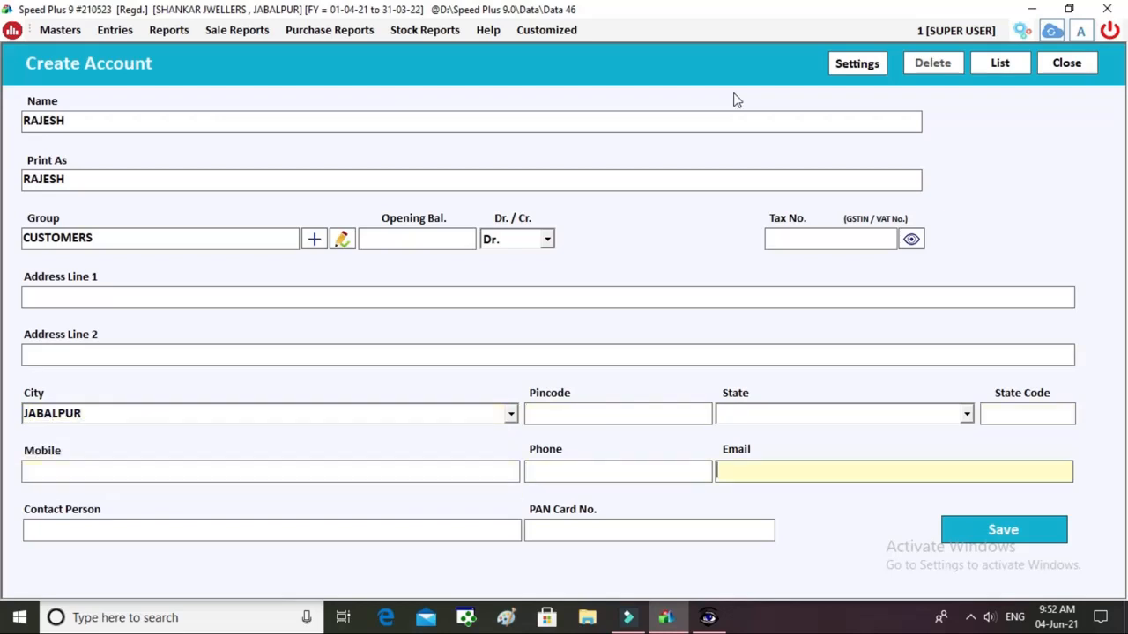
pyautogui.press('Return')
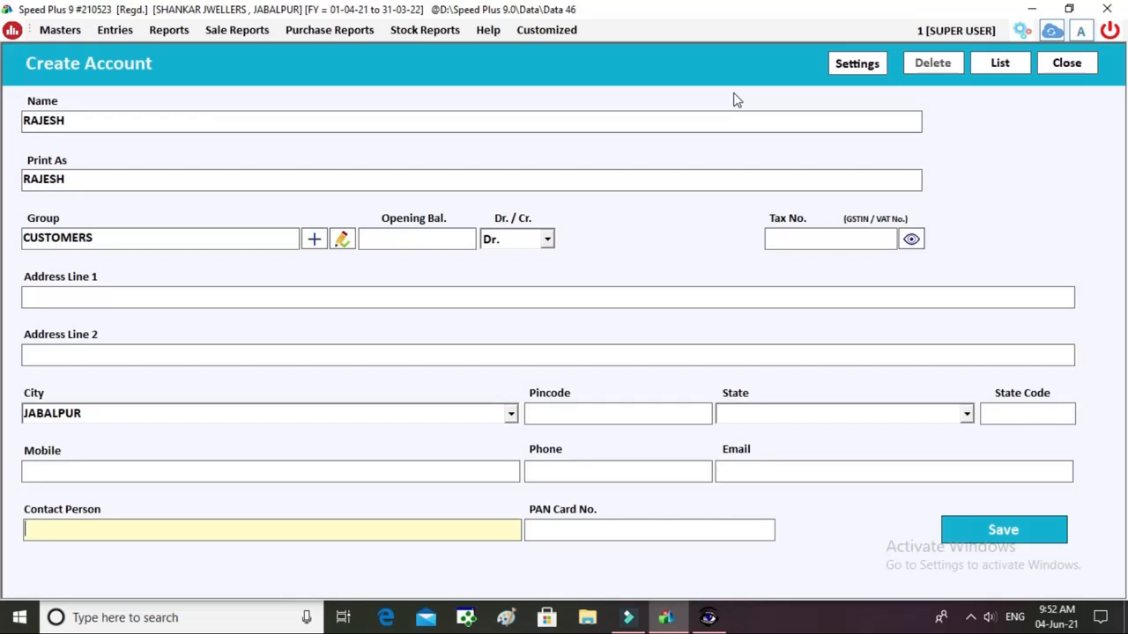
pyautogui.write('VIJAY -545466456')
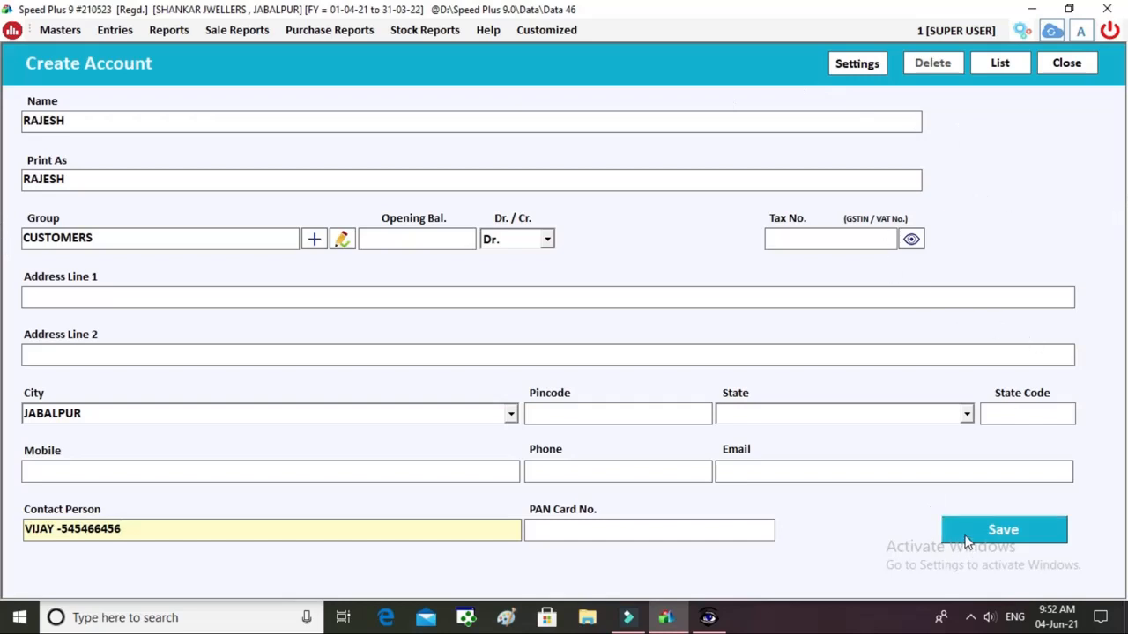
pyautogui.click(270, 473)
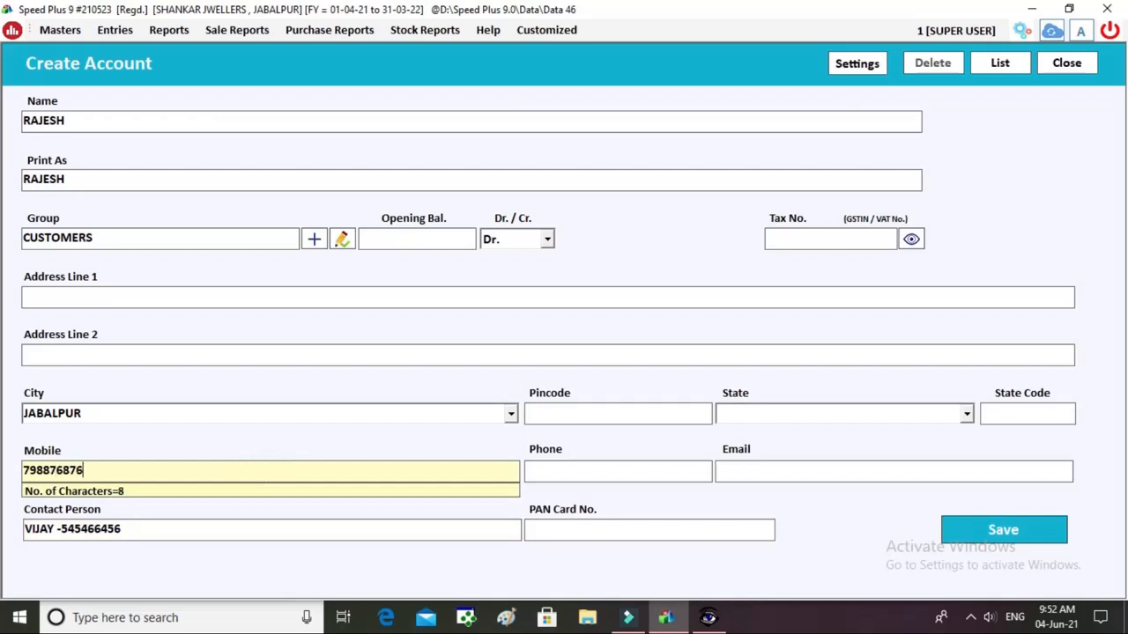
pyautogui.click(958, 539)
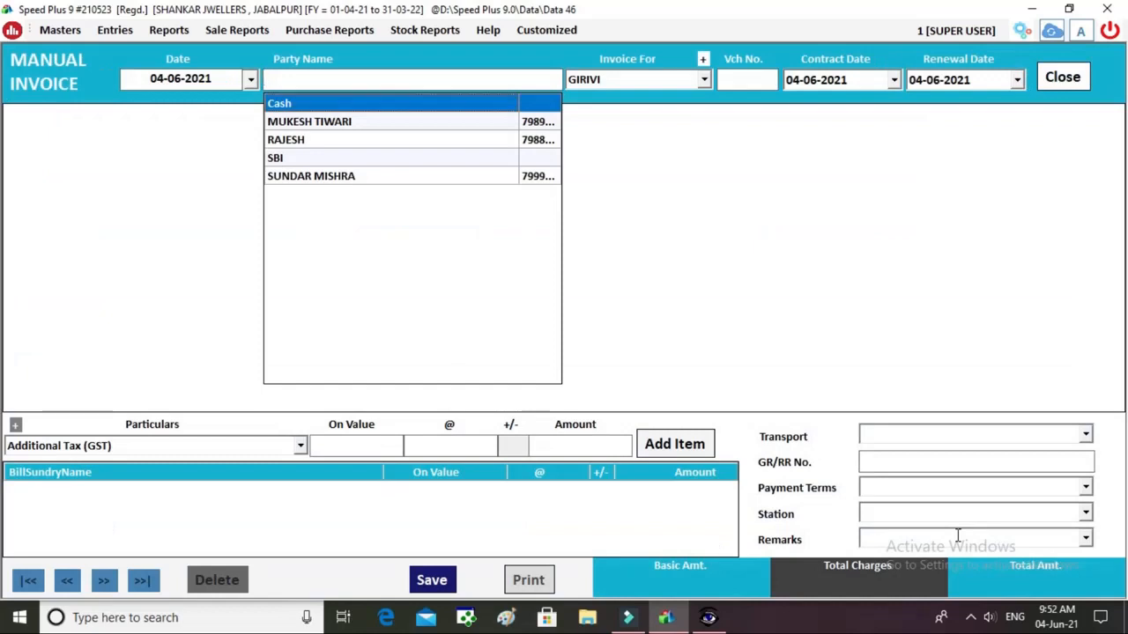
# Choose the new customer as party on the GIRIVI invoice with voucher number 3.
pyautogui.press('Down')
pyautogui.press('Down')
pyautogui.press('Return')
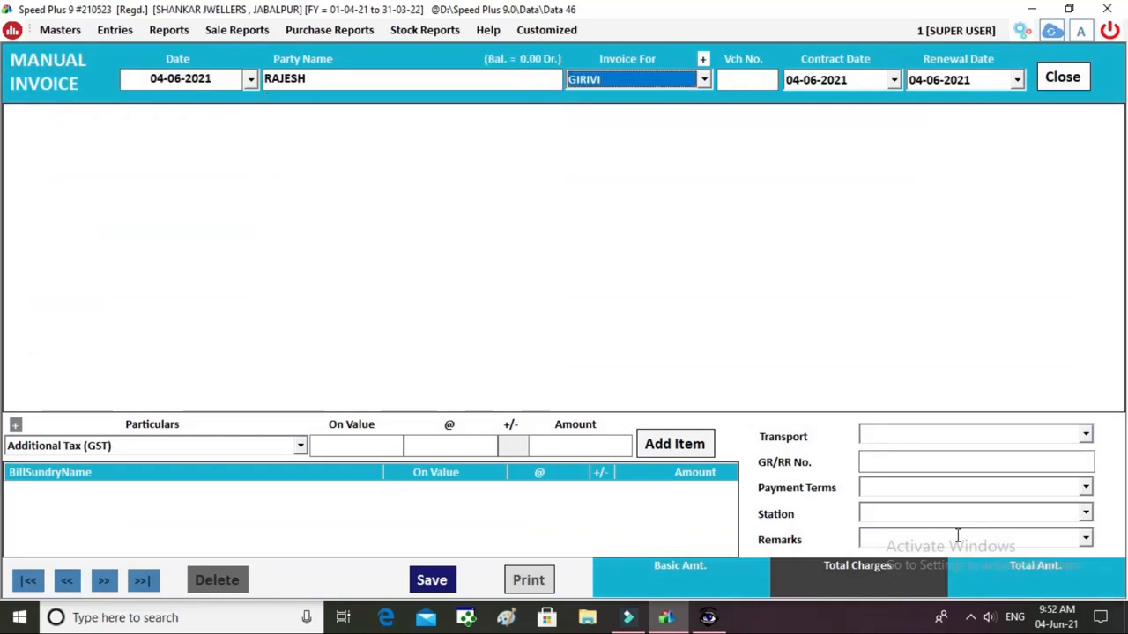
pyautogui.press('Return')
pyautogui.write('3')
pyautogui.press('Return')
pyautogui.press('Return')
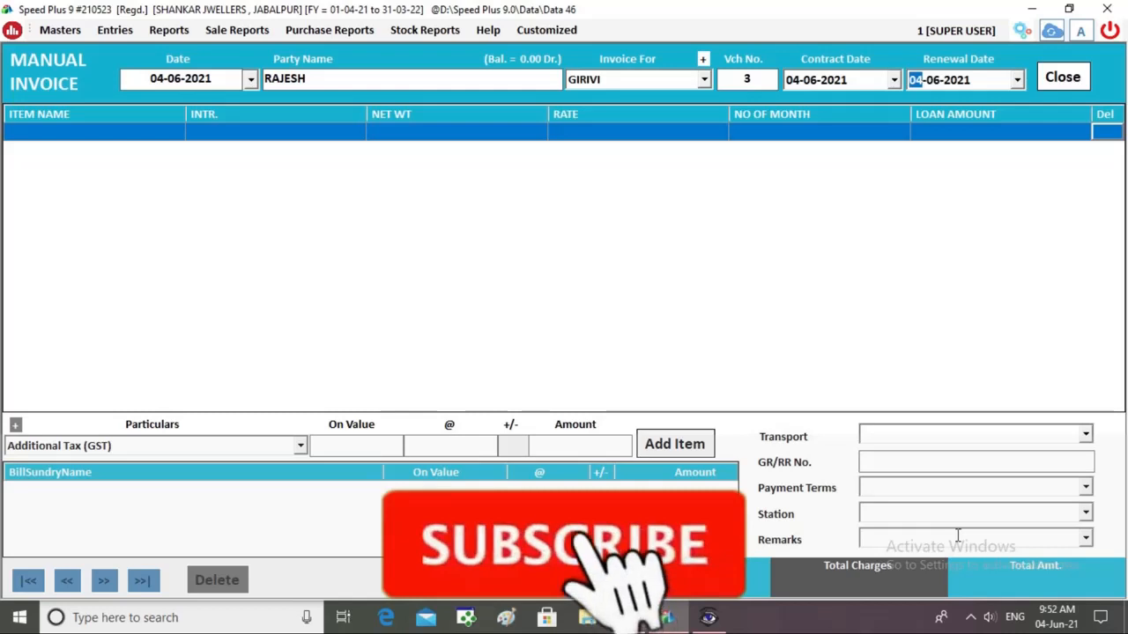
pyautogui.press('Return')
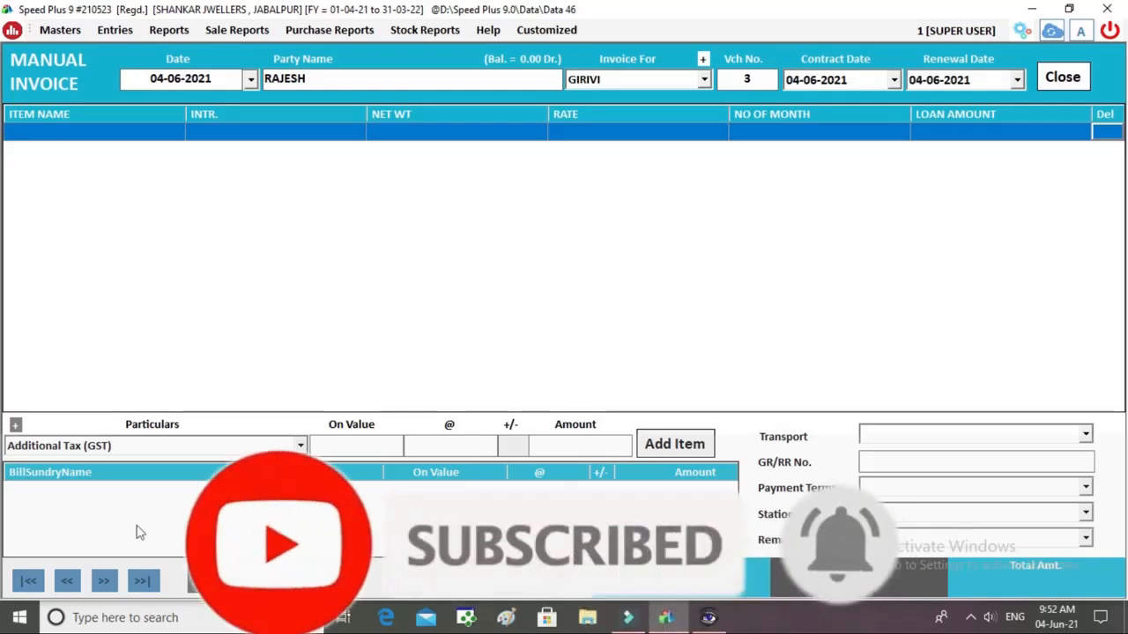
# Start a RING item line with 3% interest and net weight 10.
pyautogui.click(117, 134)
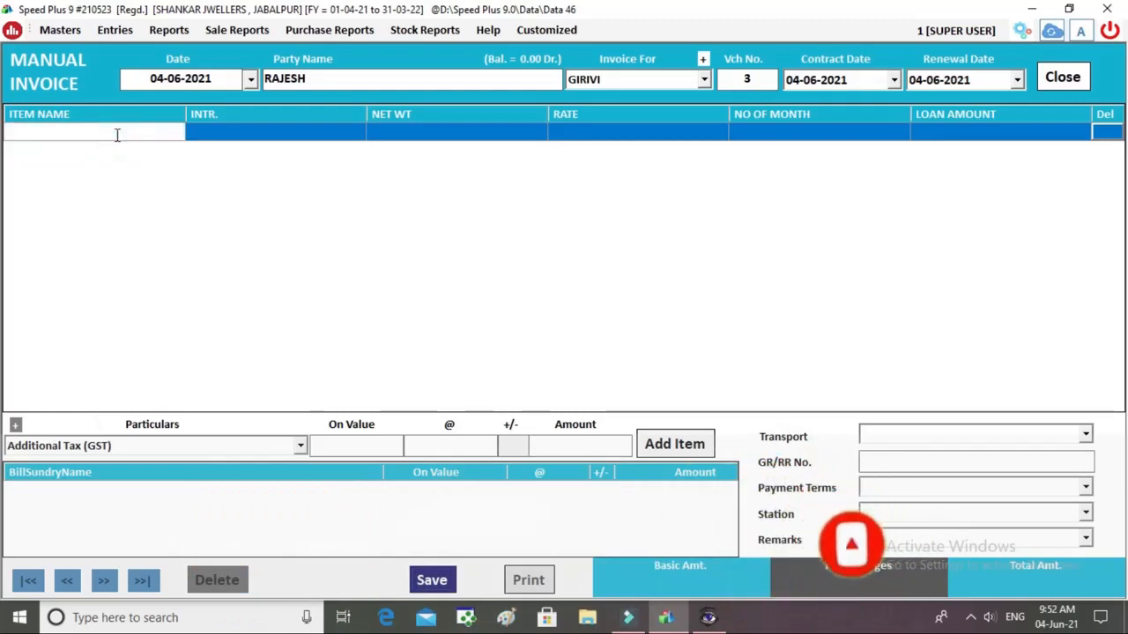
pyautogui.write('RING')
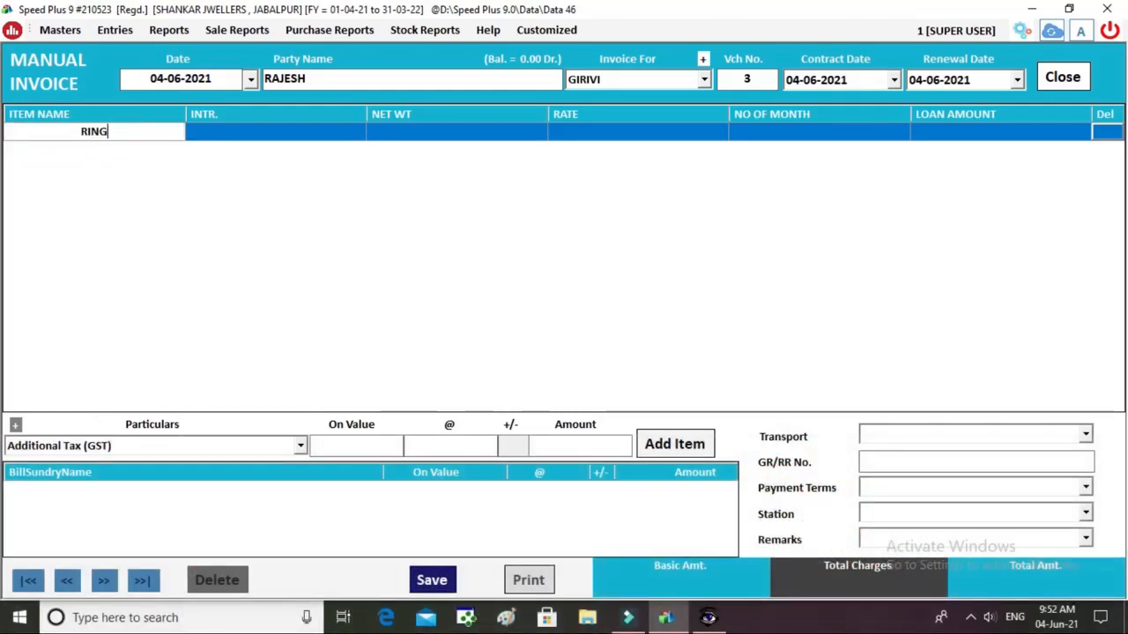
pyautogui.press('Return')
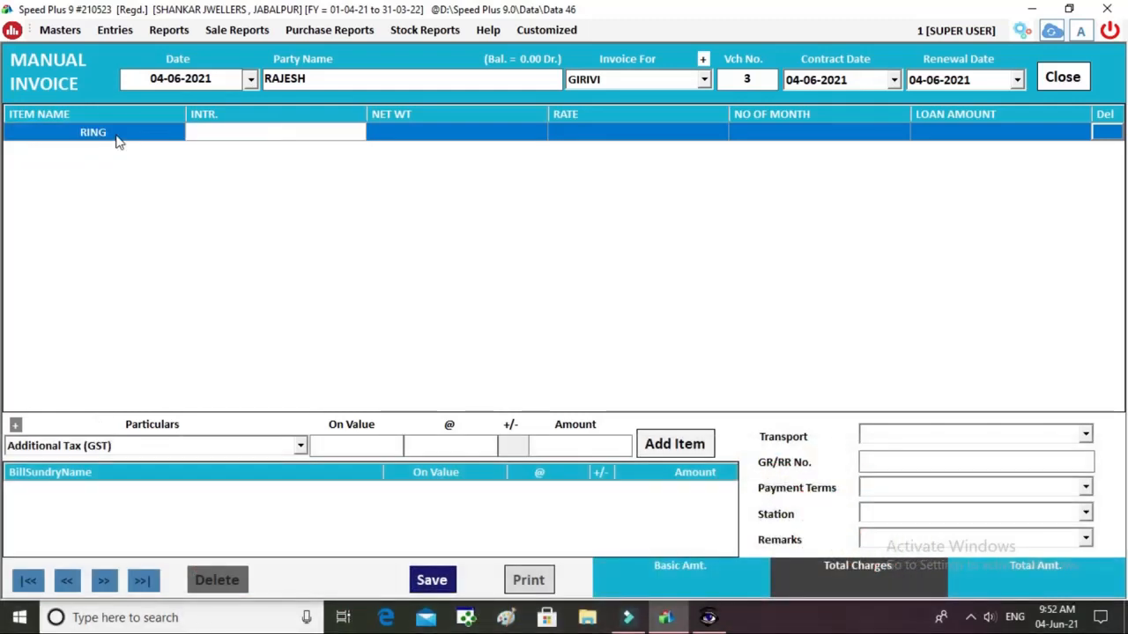
pyautogui.write('3%')
pyautogui.press('Return')
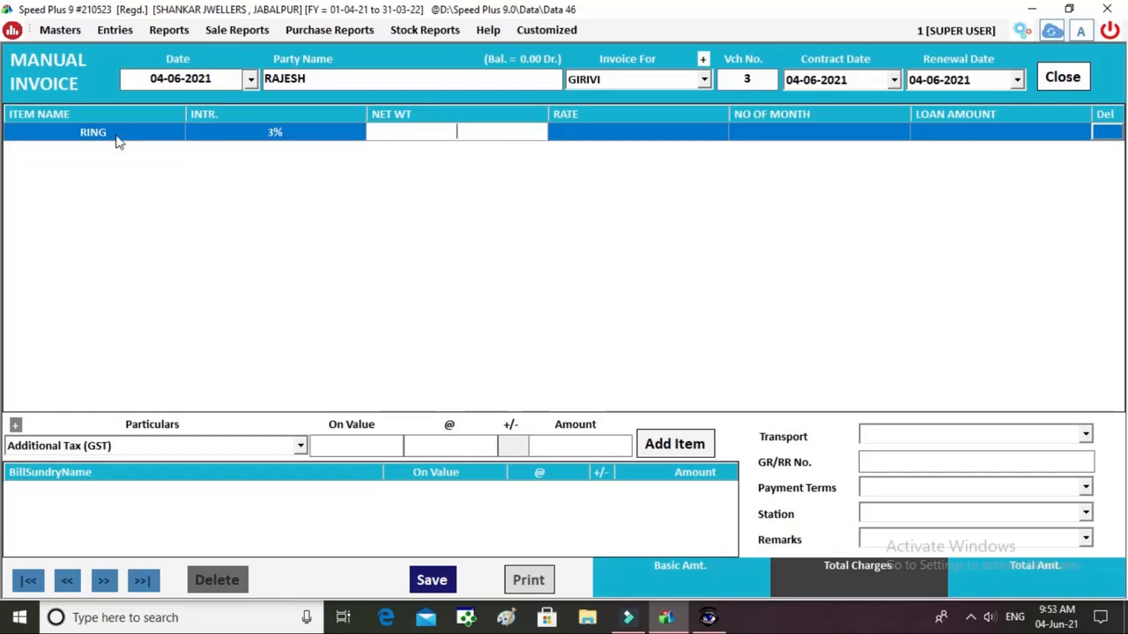
pyautogui.write('10')
pyautogui.press('Return')
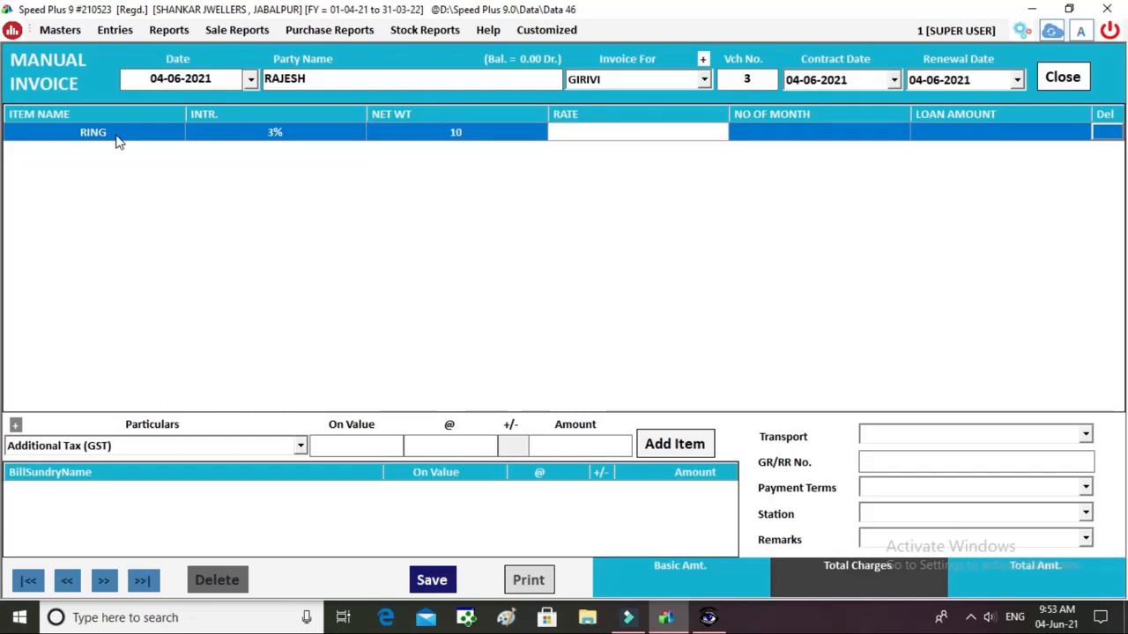
# Complete the RING line with rate 4800, 12 months and loan amount 30000.
pyautogui.write('4800')
pyautogui.press('Return')
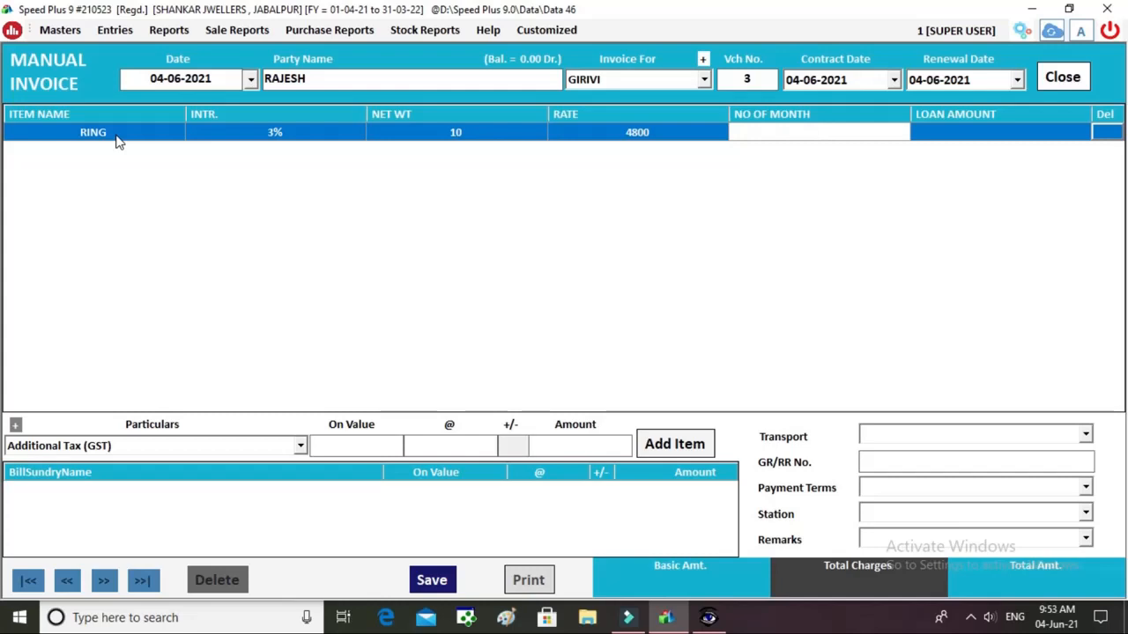
pyautogui.write('12')
pyautogui.press('Return')
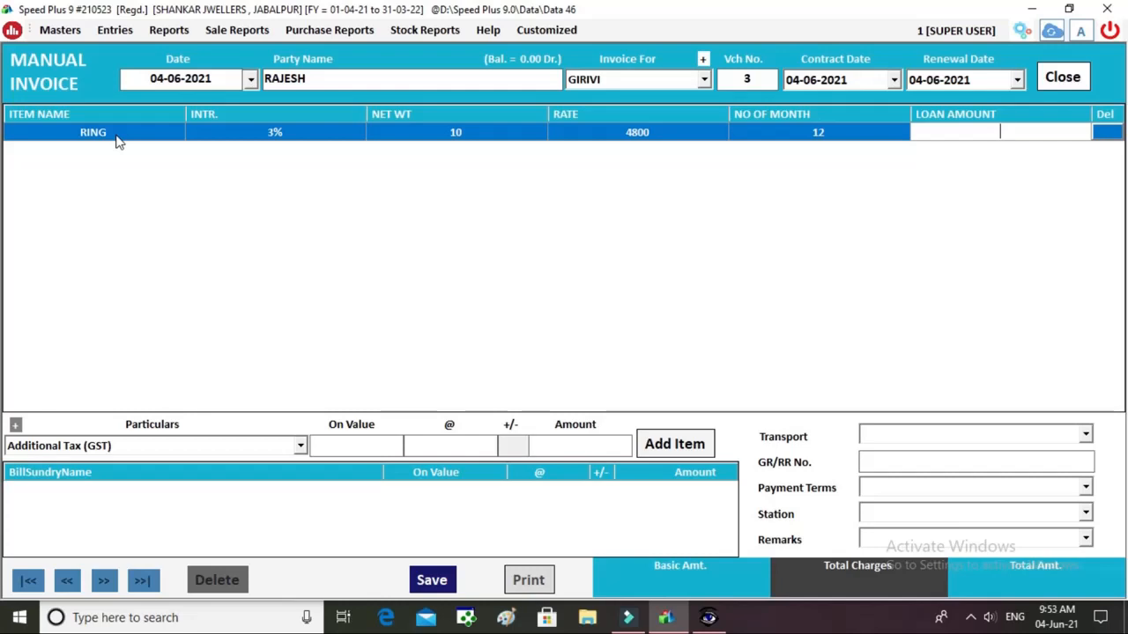
pyautogui.write('30000')
pyautogui.press('Return')
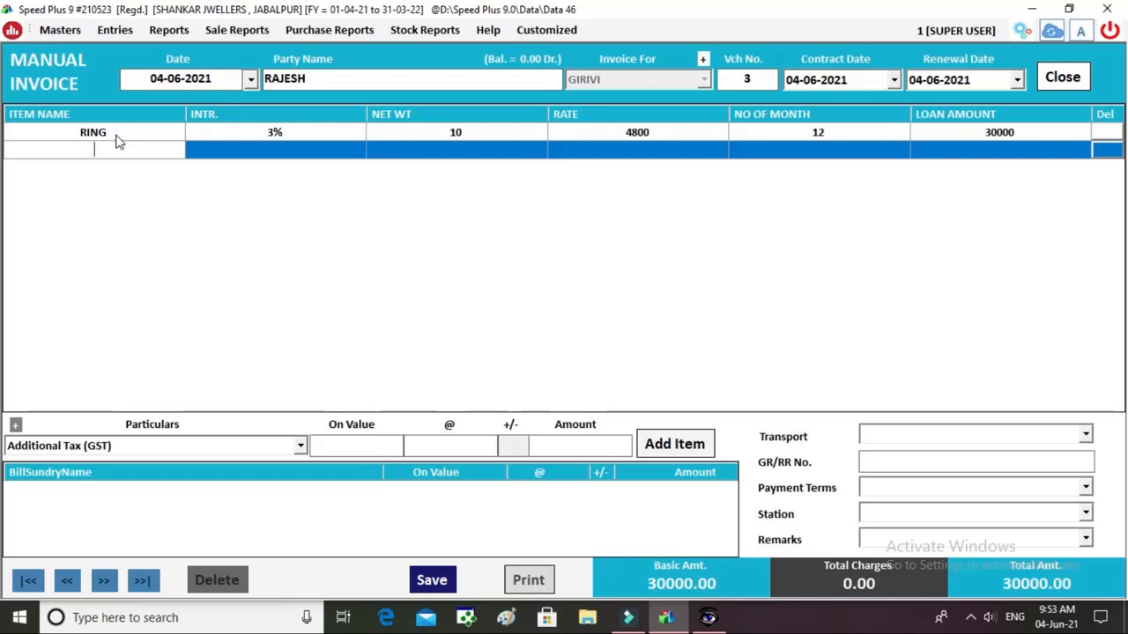
pyautogui.write('INTRES\\\\')
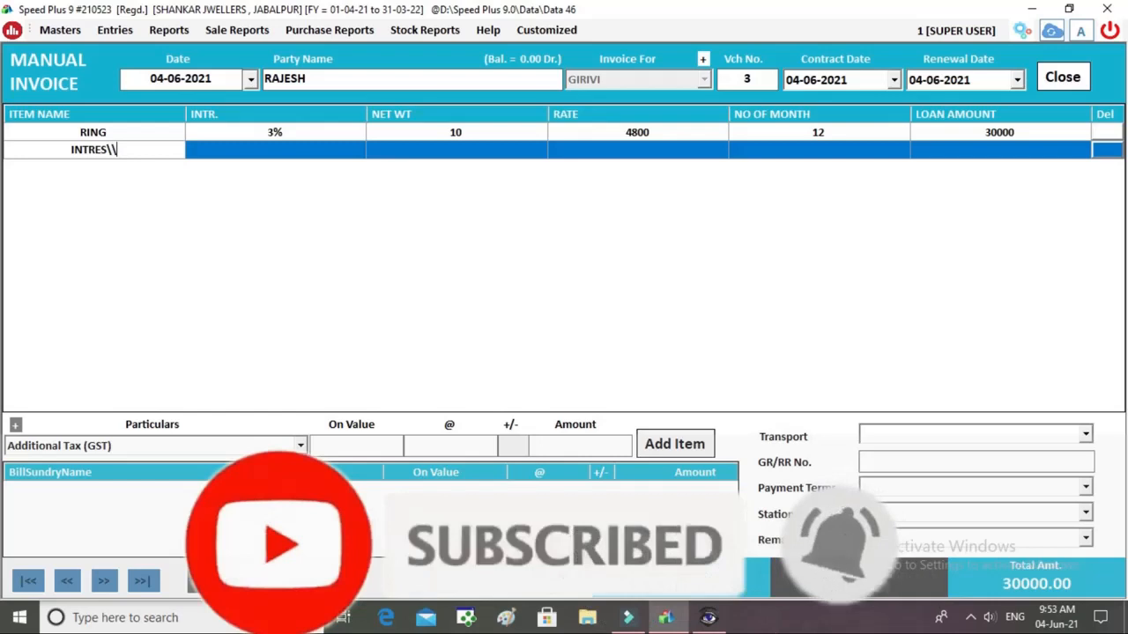
# Add an INTREST line at 3% with a loan amount of 10800.
pyautogui.press('BackSpace')
pyautogui.press('BackSpace')
pyautogui.press('BackSpace')
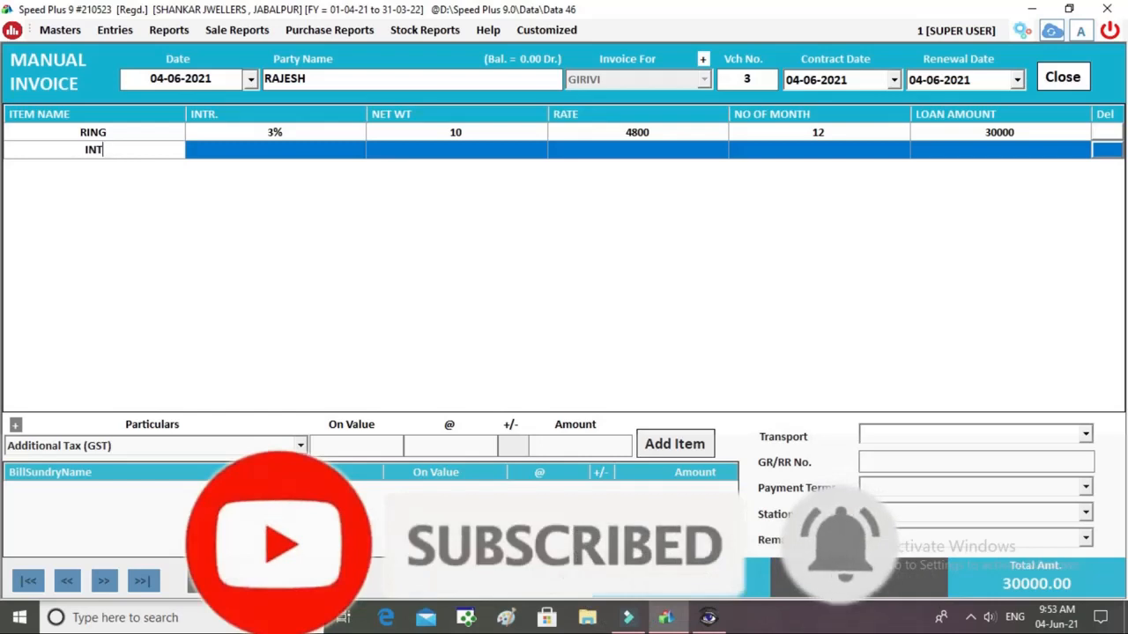
pyautogui.write('EST')
pyautogui.press('Return')
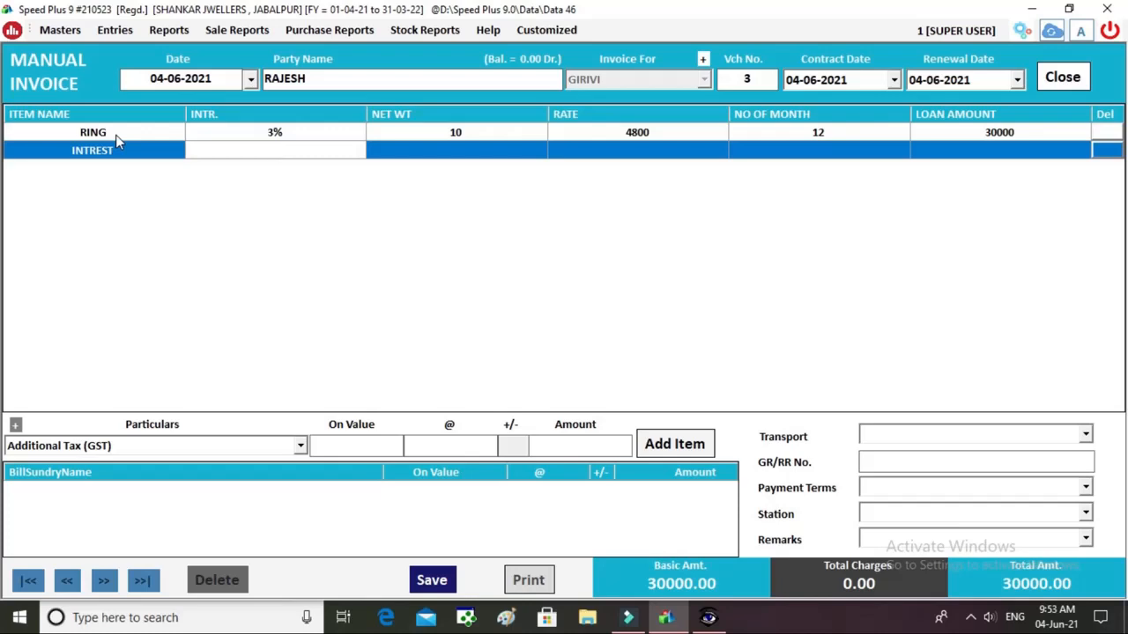
pyautogui.write('3%')
pyautogui.press('Return')
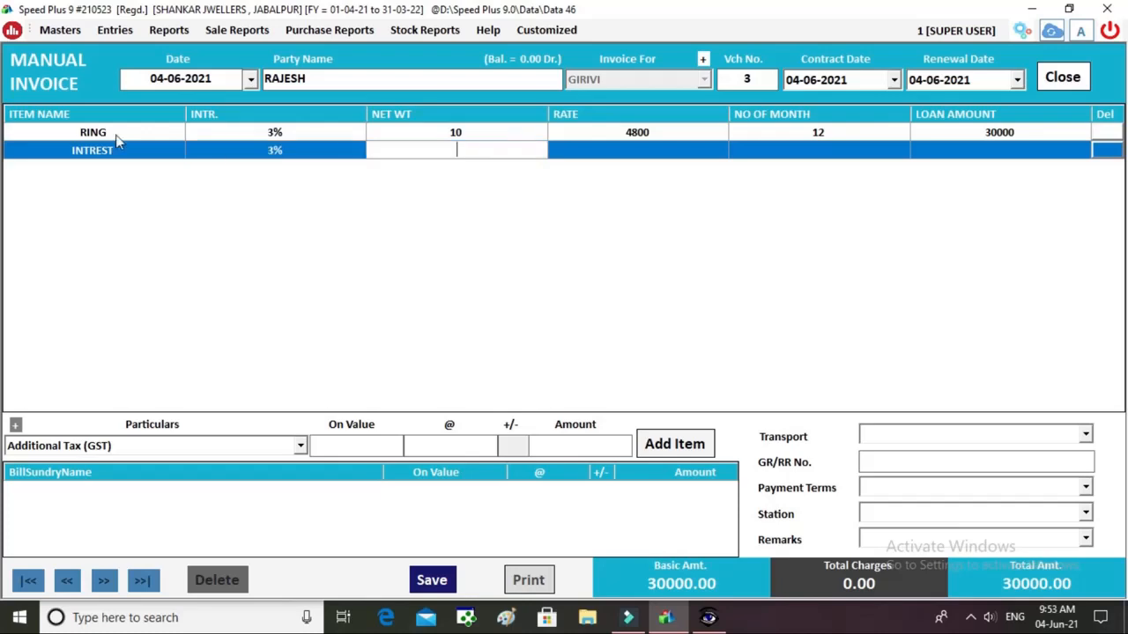
pyautogui.press('Return')
pyautogui.press('Return')
pyautogui.press('Return')
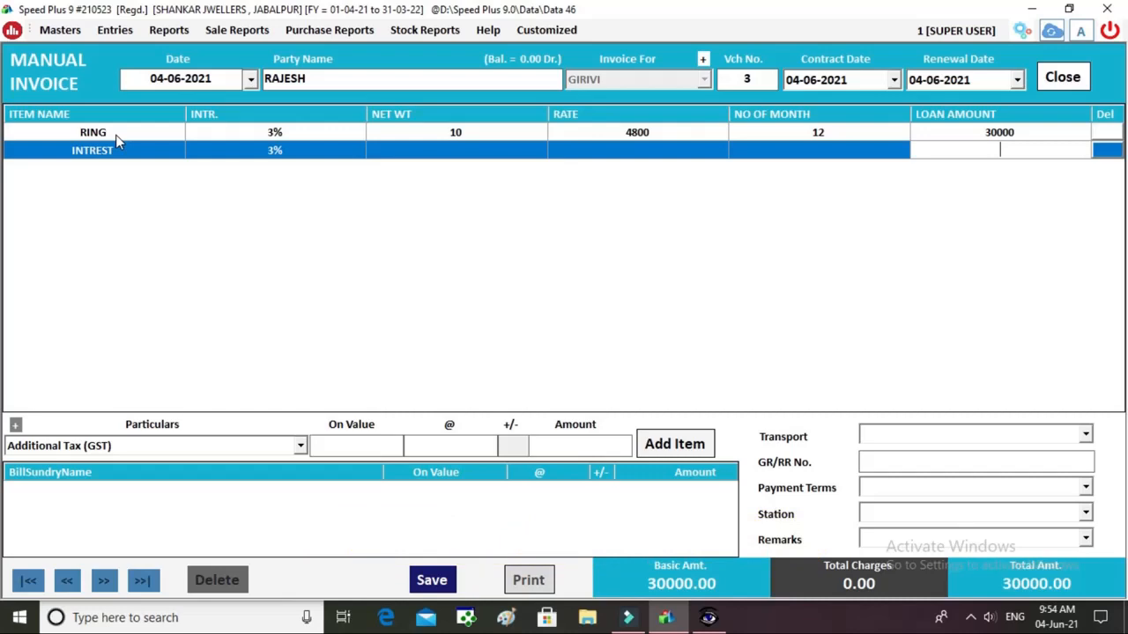
pyautogui.write('10800')
pyautogui.press('Return')
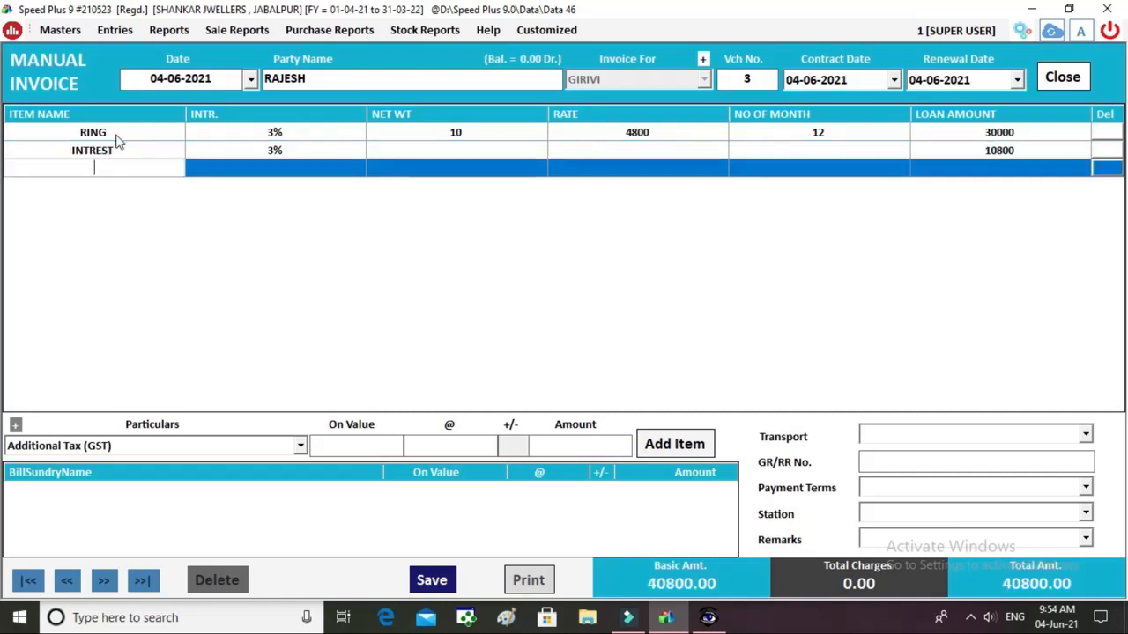
# Enter the remark '12 MONTH 40800 BASE -30000' on the invoice.
pyautogui.click(895, 540)
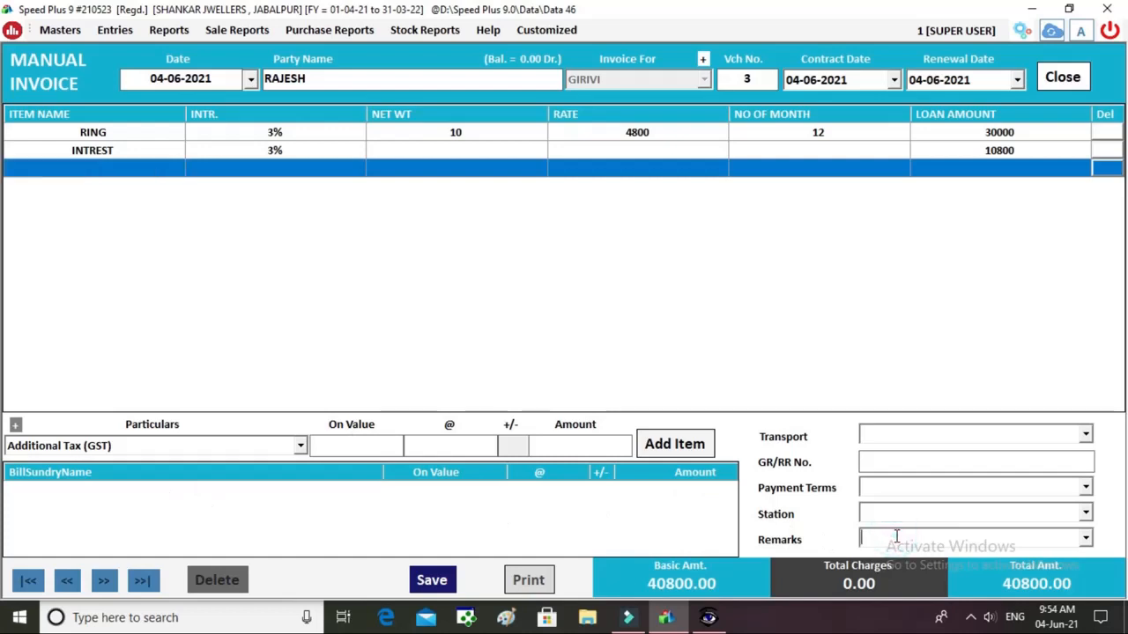
pyautogui.write('12 MONTH 40800  BASE  -3000')
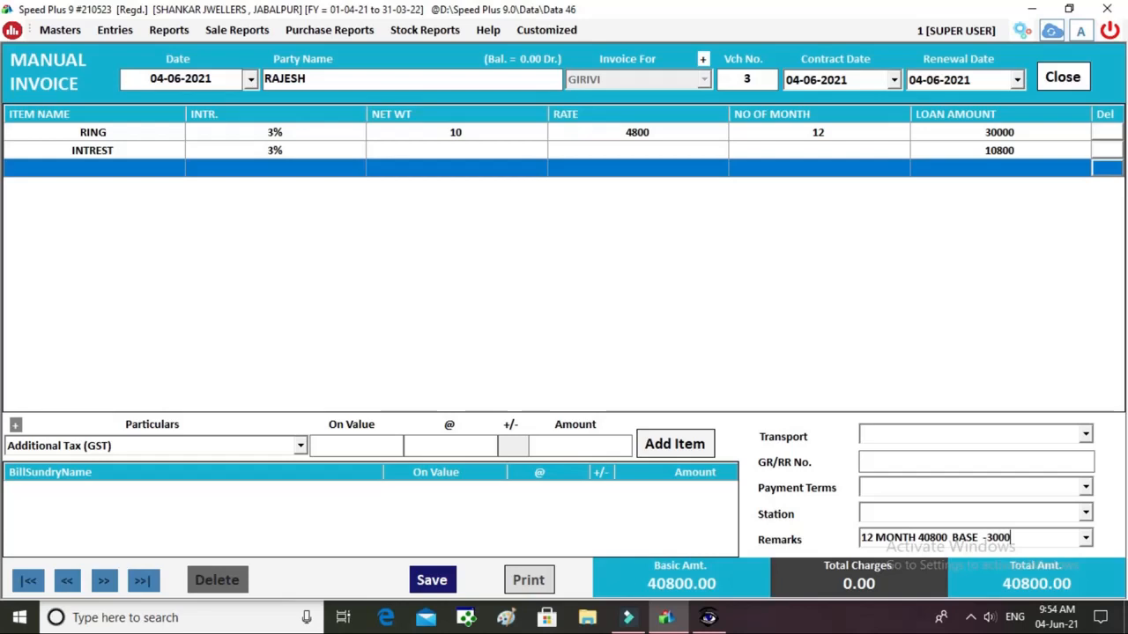
pyautogui.write('0 -RING')
# Save Girivi invoice 3 and preview it in the JWELLERY BILL -GIRVI format.
pyautogui.click(435, 583)
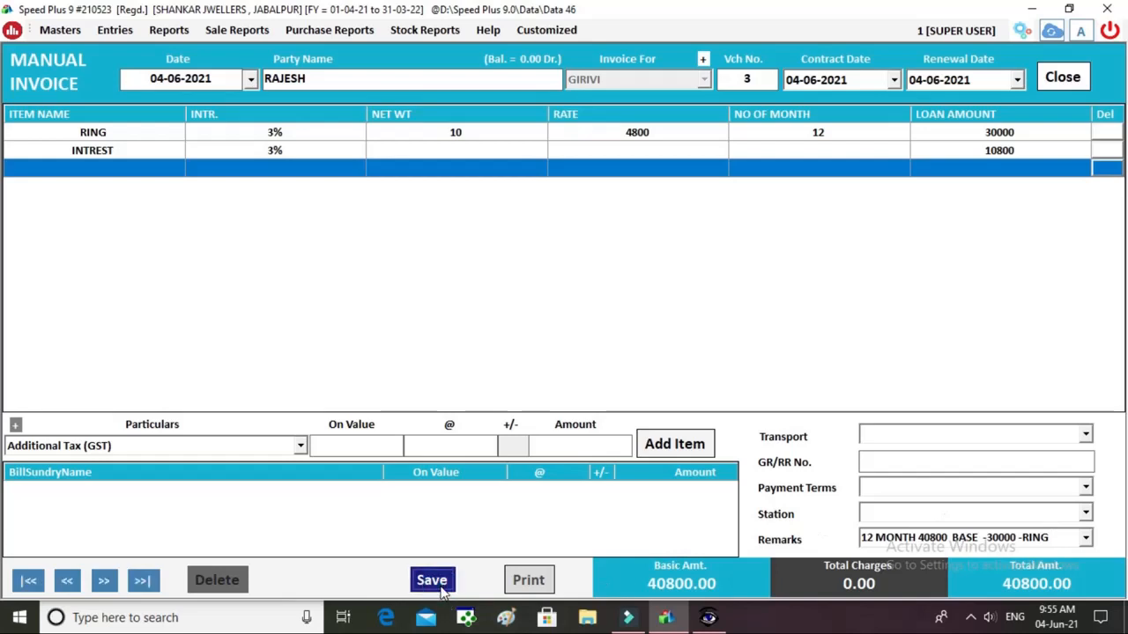
pyautogui.press('Return')
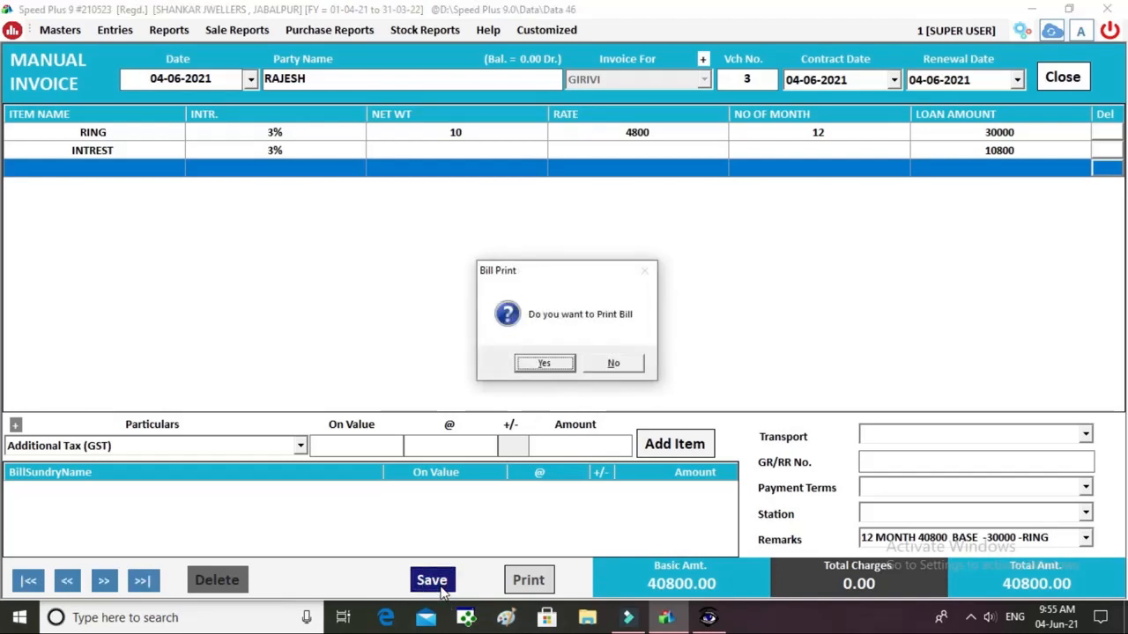
pyautogui.press('Return')
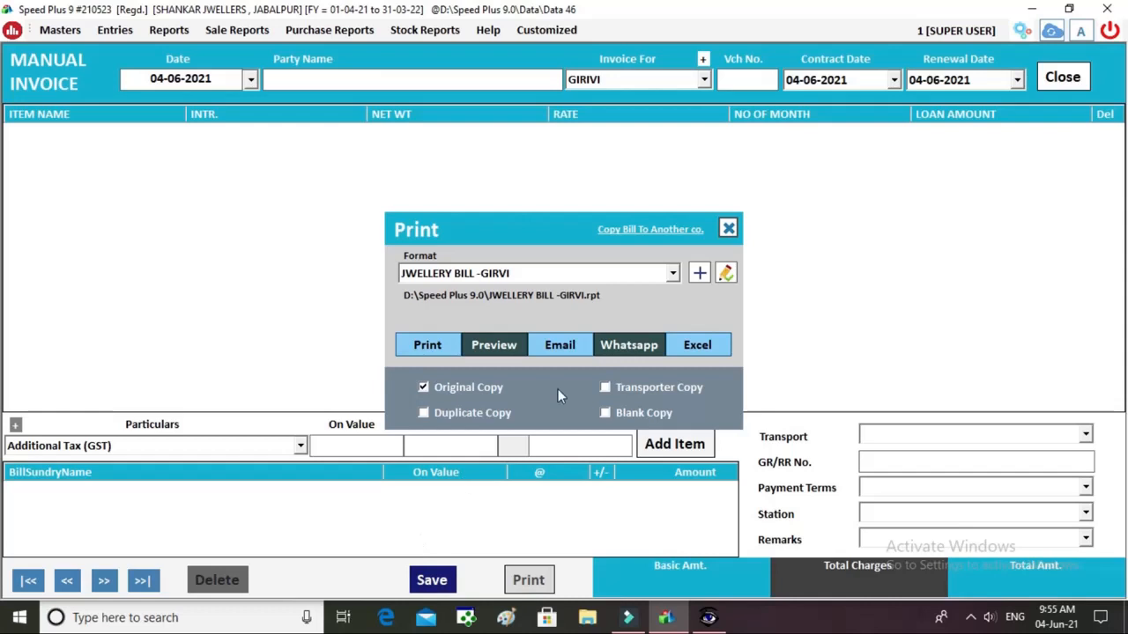
pyautogui.click(491, 354)
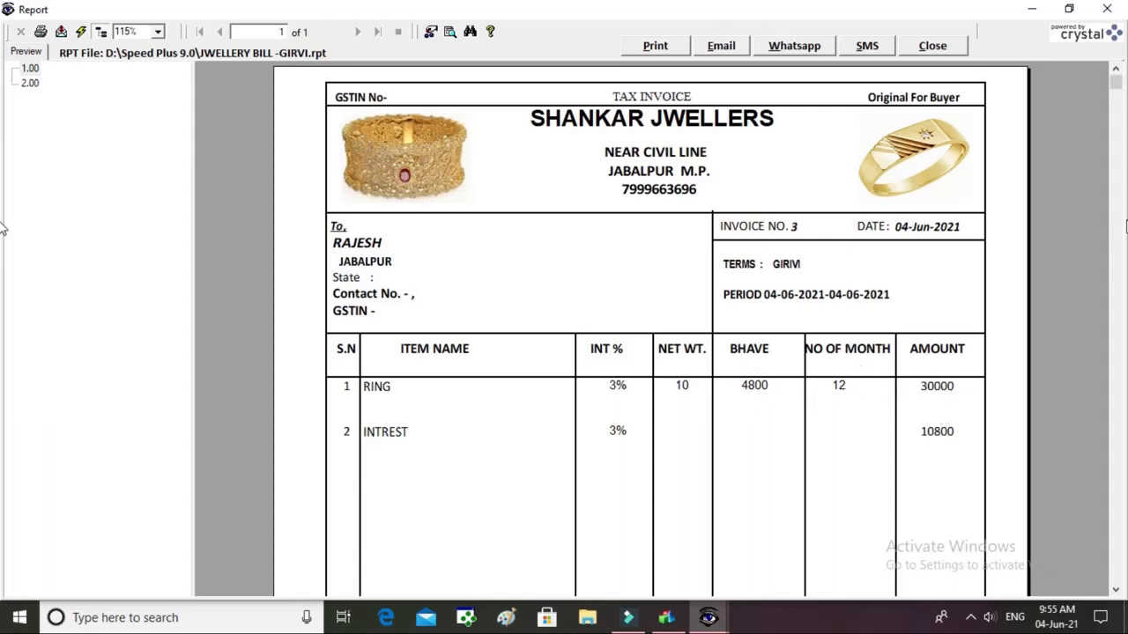
# Scroll the Girvi bill preview down to the 40800.00 grand total and close it.
pyautogui.click(1116, 81)
pyautogui.moveTo(1116, 81); pyautogui.dragTo(1116, 213)
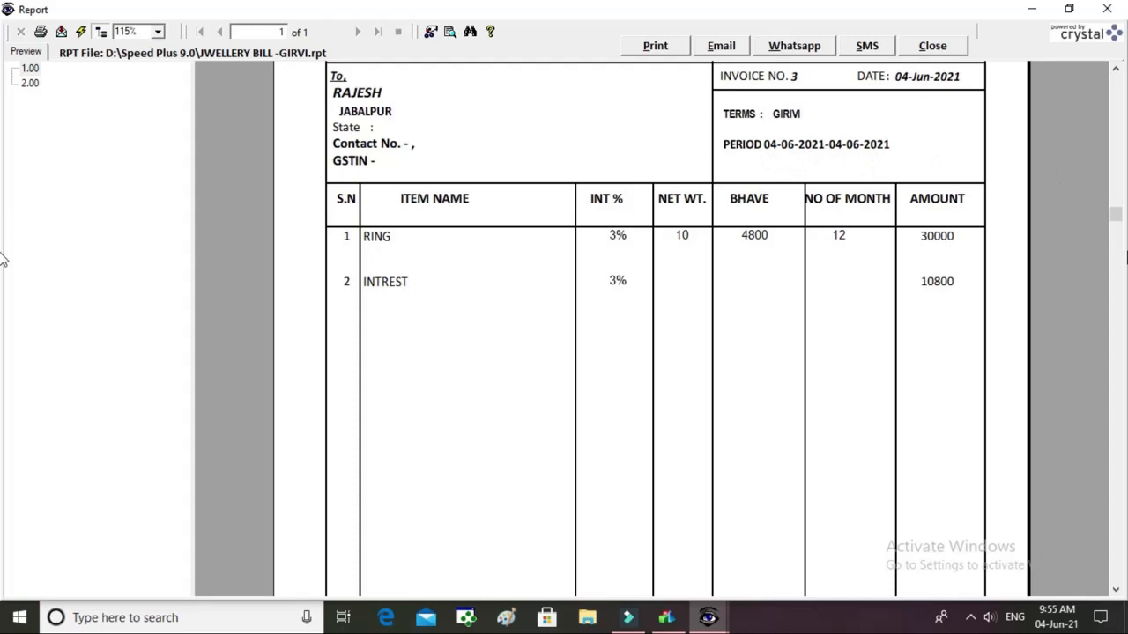
pyautogui.moveTo(1117, 220); pyautogui.dragTo(1118, 467)
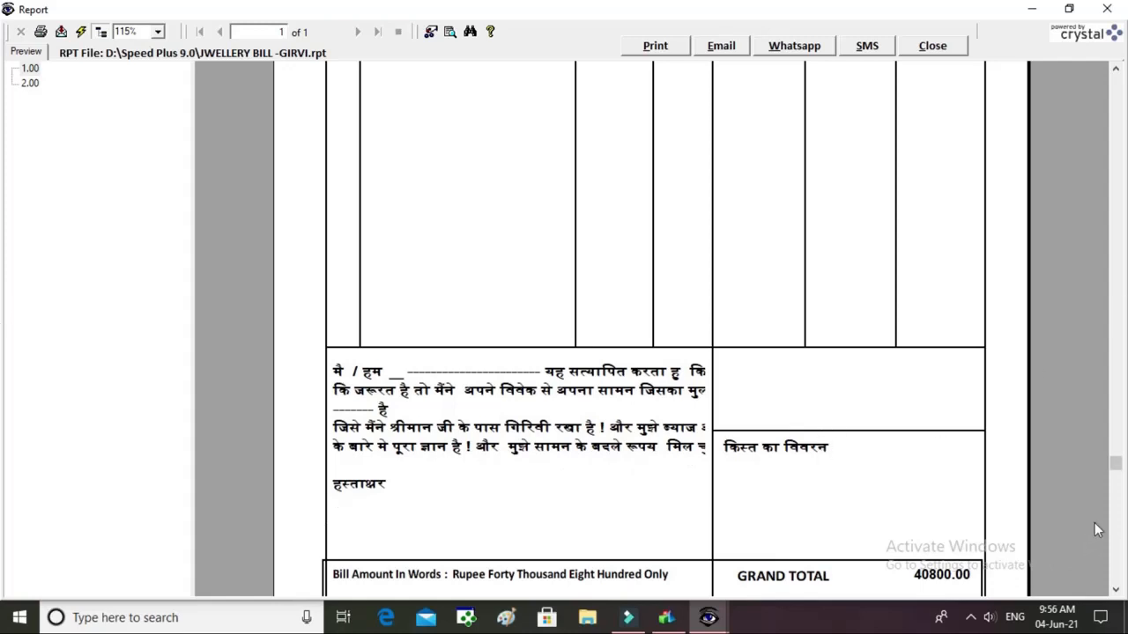
pyautogui.moveTo(1113, 472); pyautogui.dragTo(1114, 577)
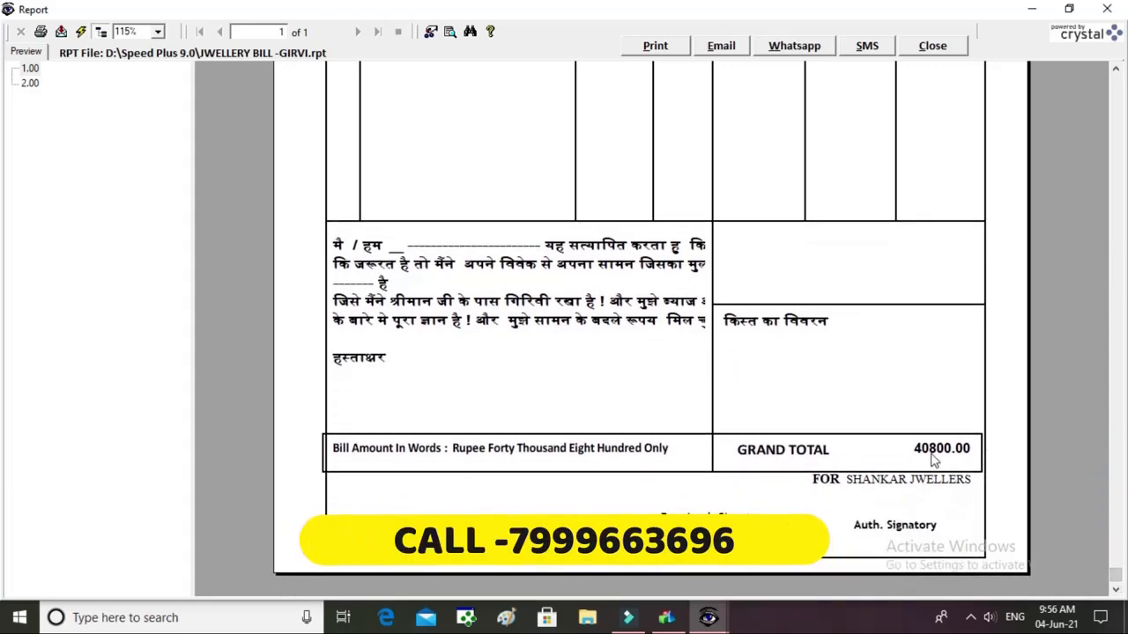
pyautogui.click(935, 45)
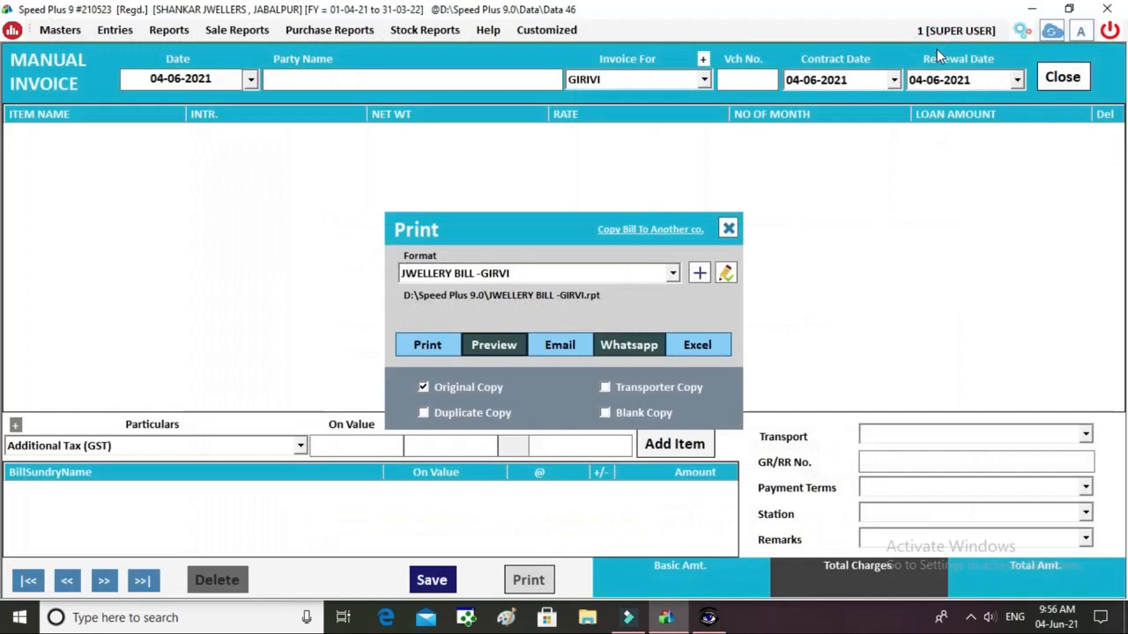
# Close the print options, the manual invoice form and the invoice list.
pyautogui.press('Escape')
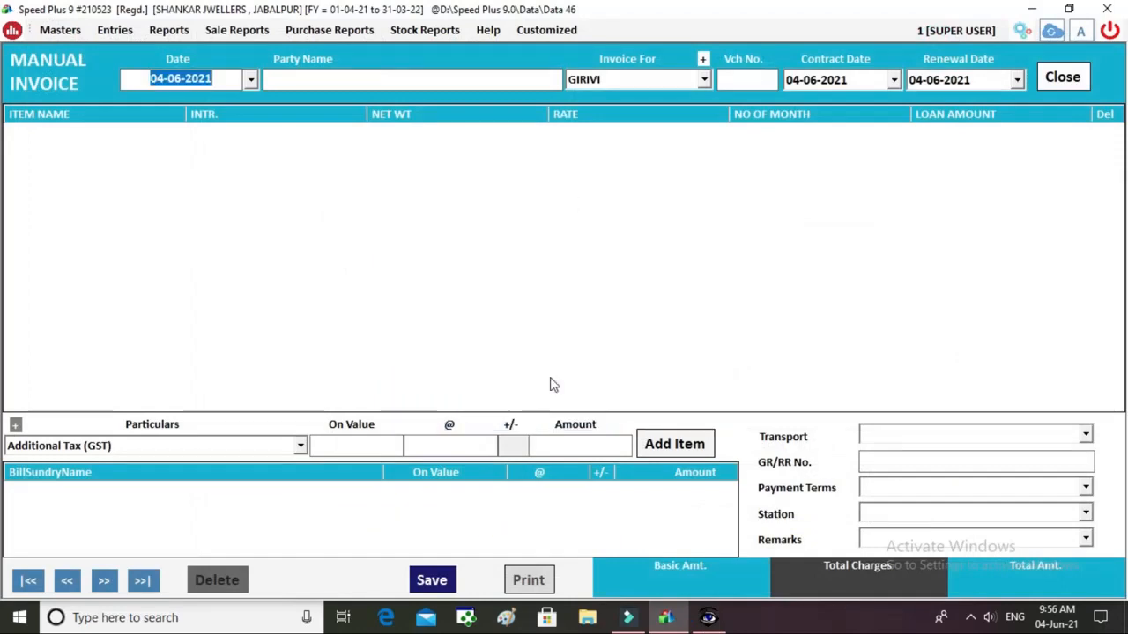
pyautogui.click(1062, 77)
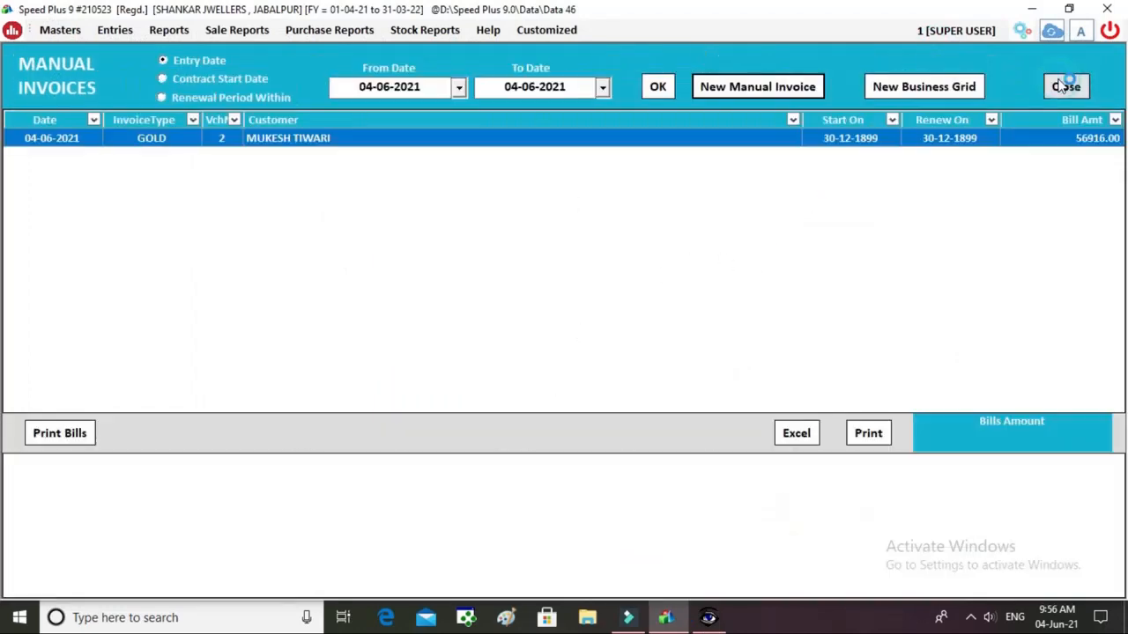
pyautogui.click(1065, 87)
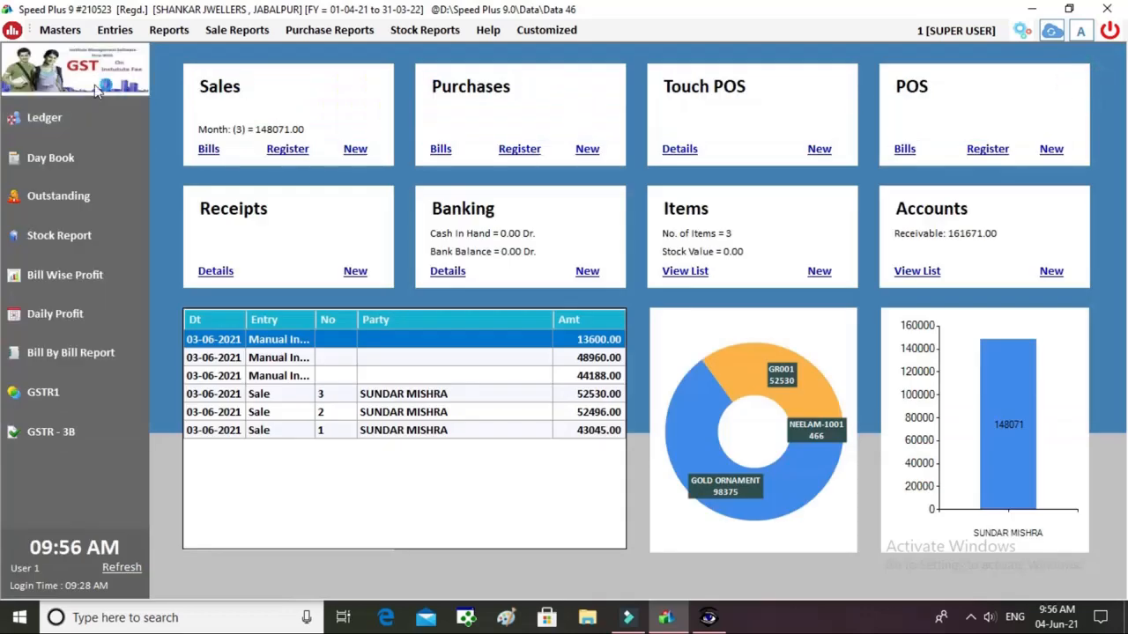
# Check the outstanding report as of 04-06-2021 and the 40800.00 account's ledger, then close both.
pyautogui.click(72, 206)
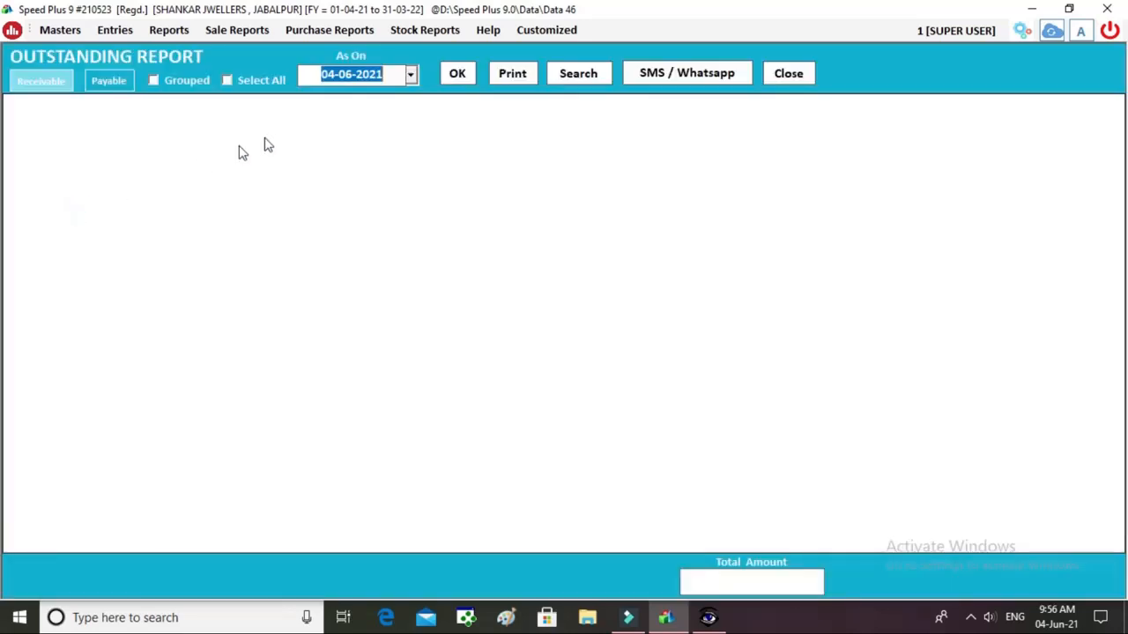
pyautogui.click(457, 72)
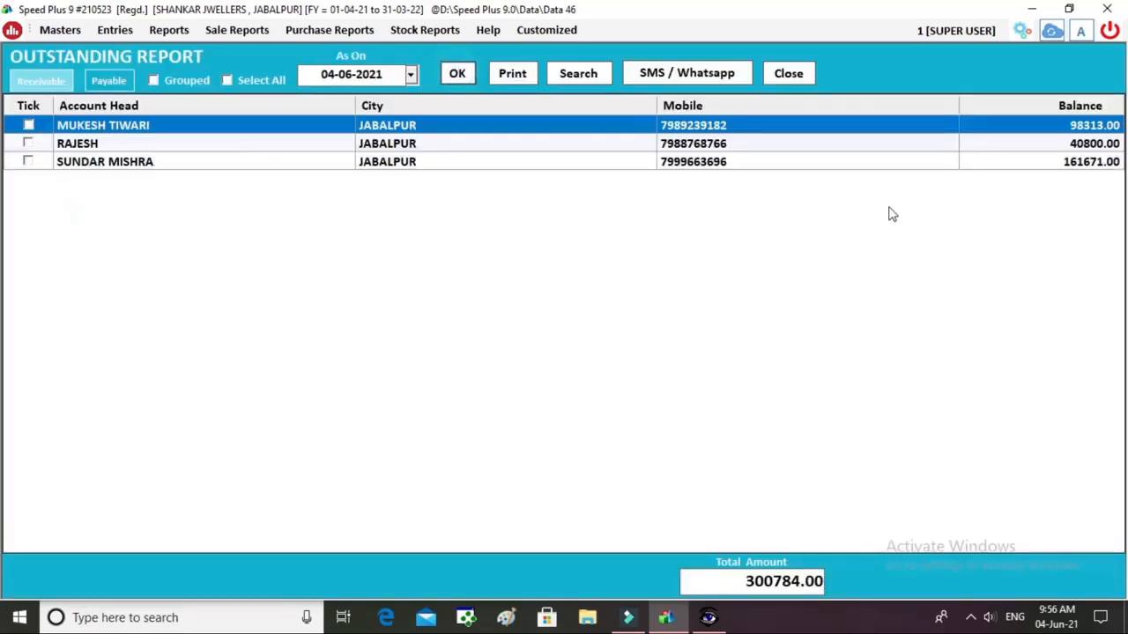
pyautogui.click(1079, 146)
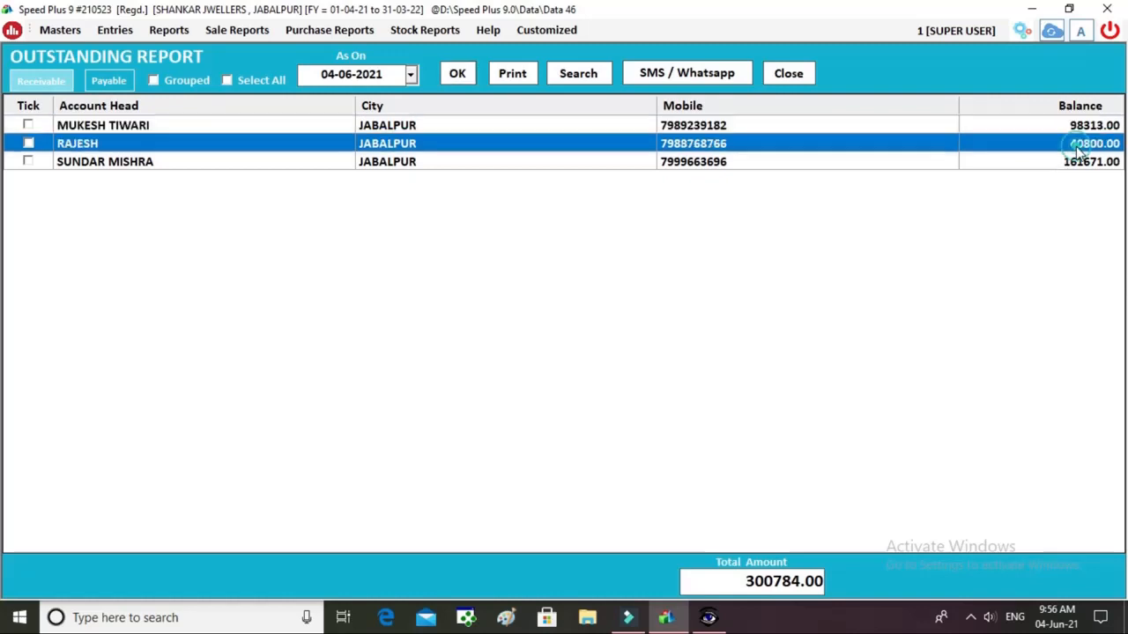
pyautogui.doubleClick(827, 130)
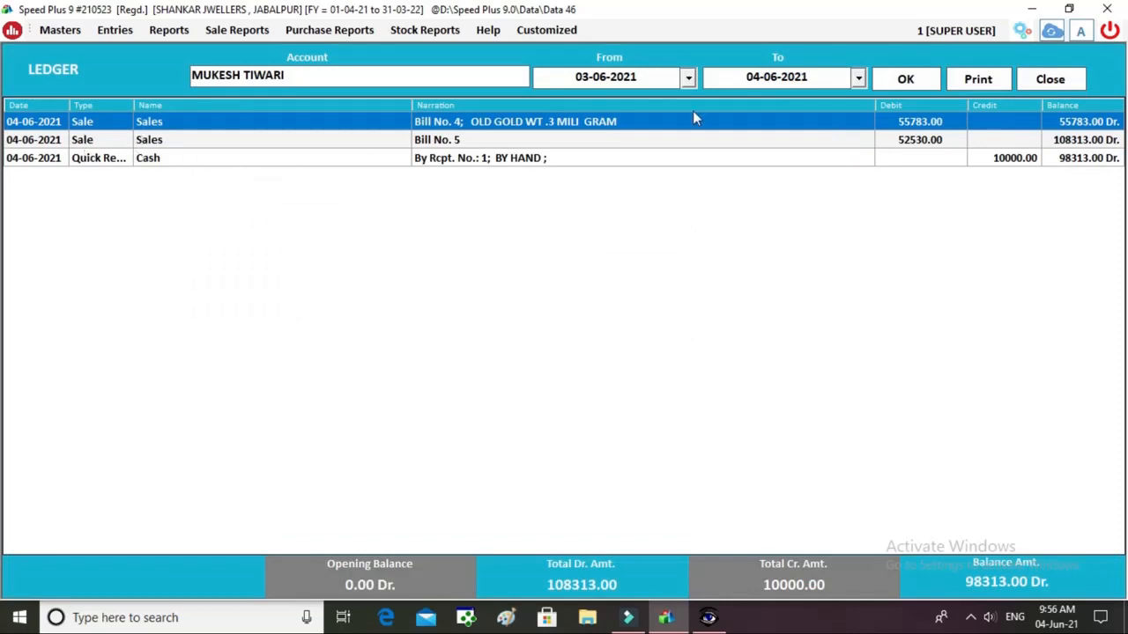
pyautogui.press('Escape')
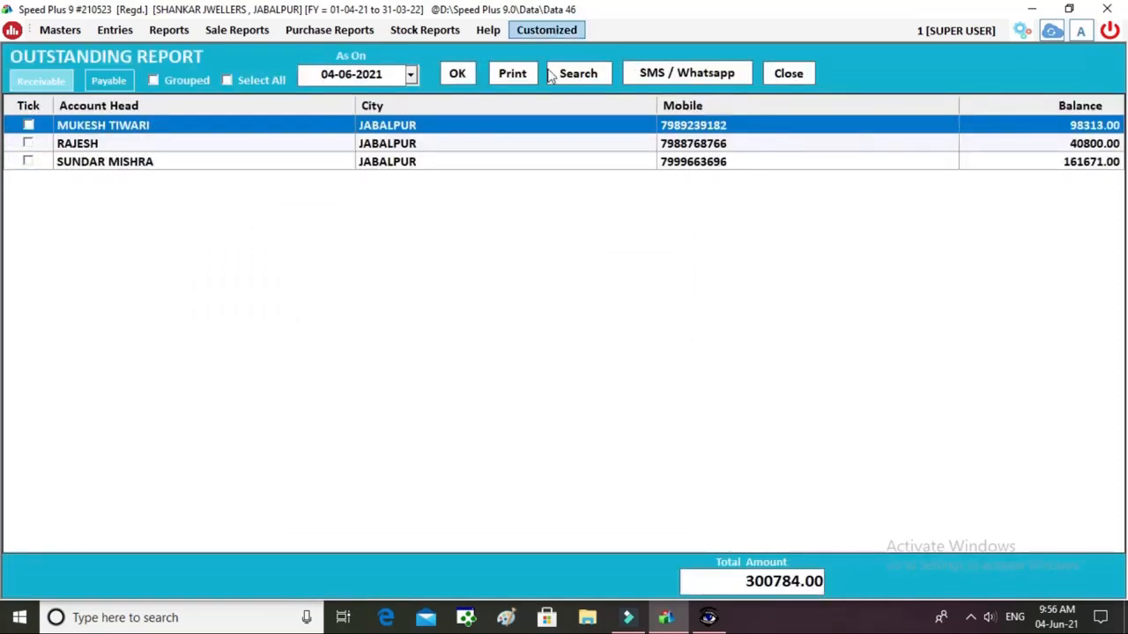
pyautogui.doubleClick(529, 143)
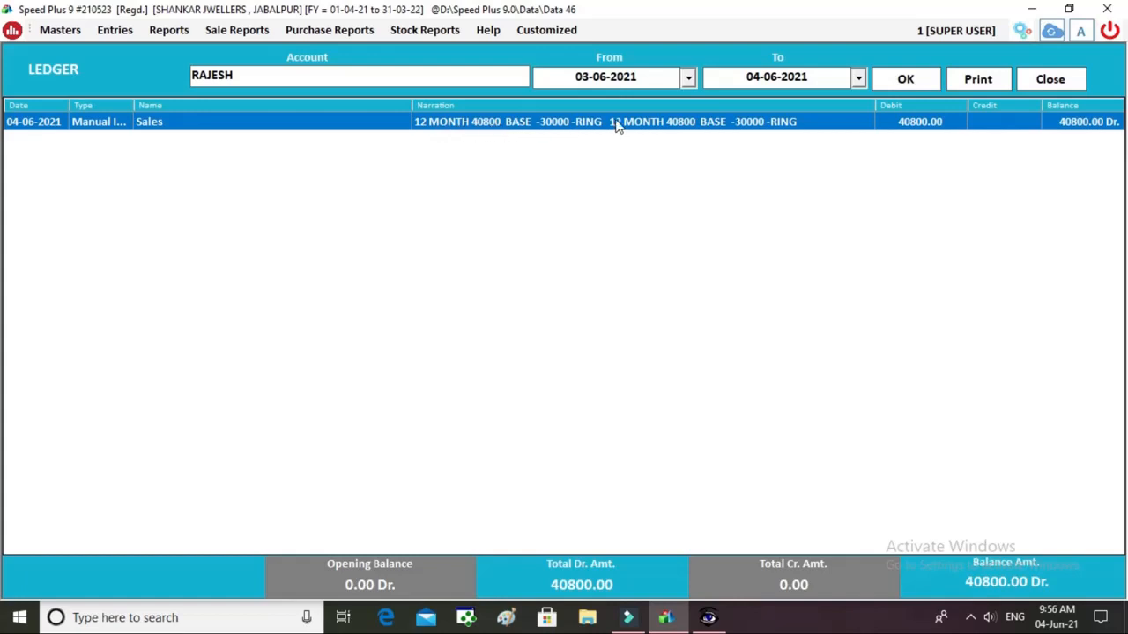
pyautogui.click(1050, 81)
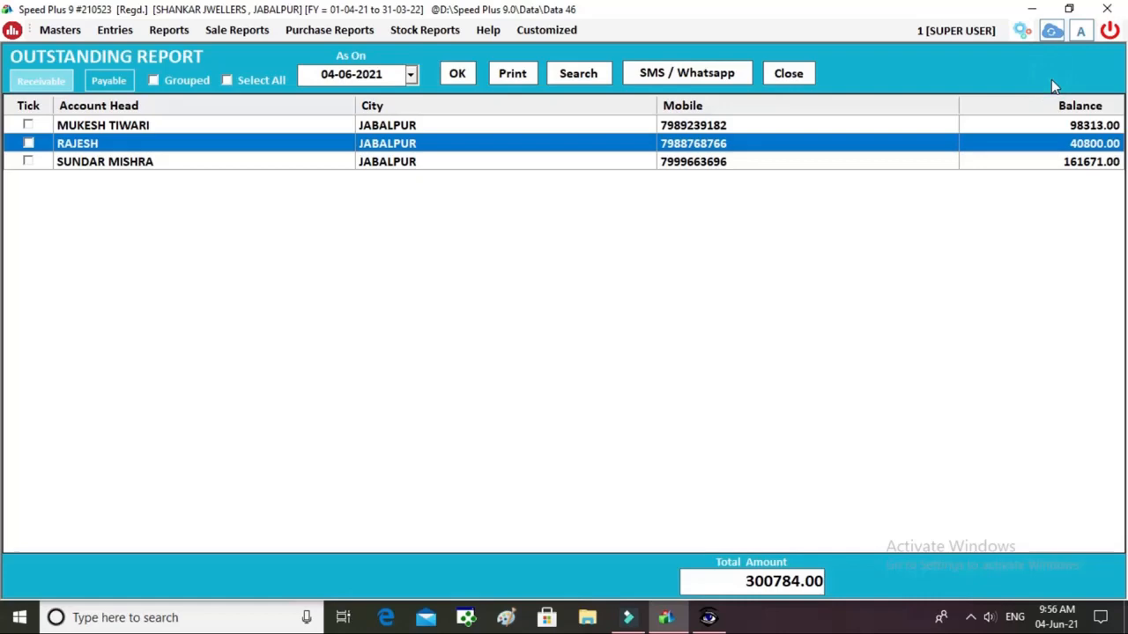
pyautogui.click(788, 74)
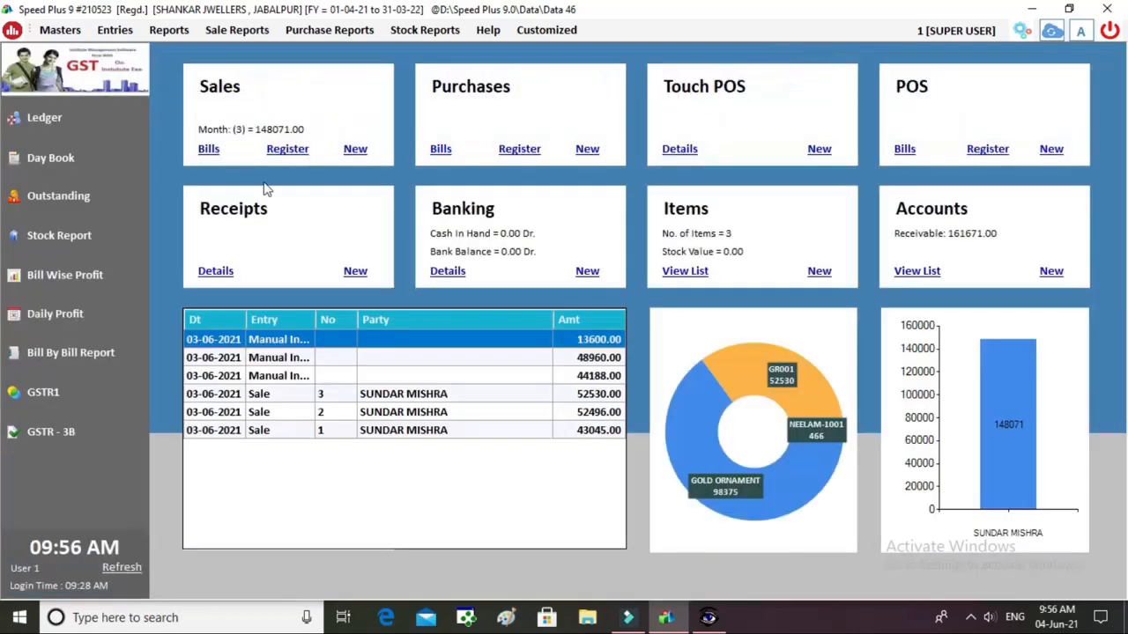
# Start a quick receipt dated 10-06-2021 with Cash as the payment mode.
pyautogui.click(356, 271)
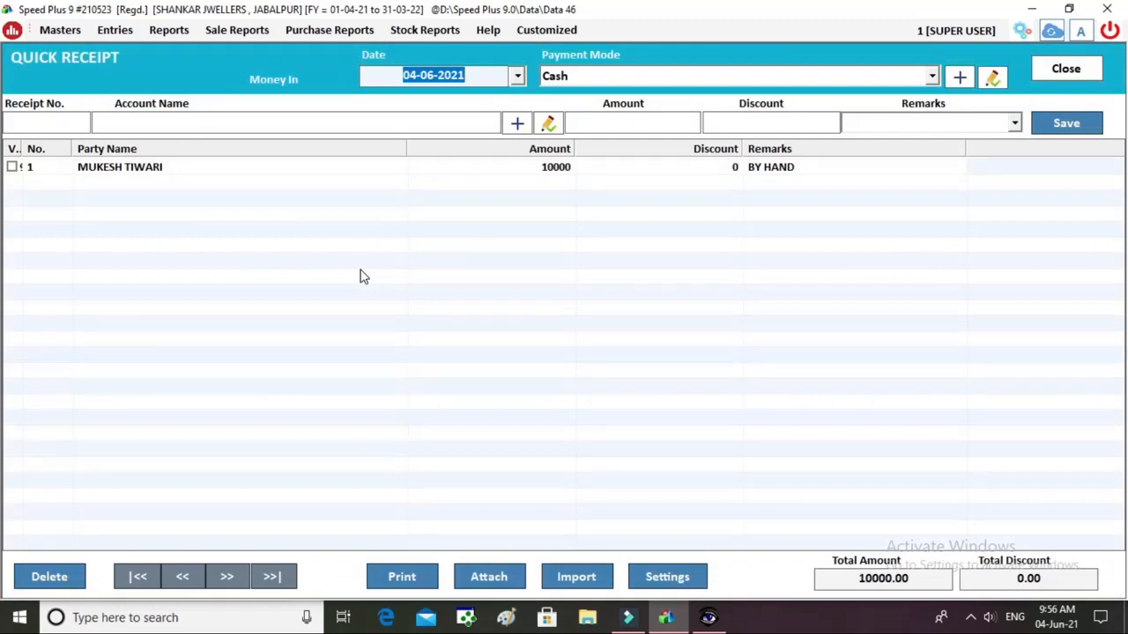
pyautogui.press('Left')
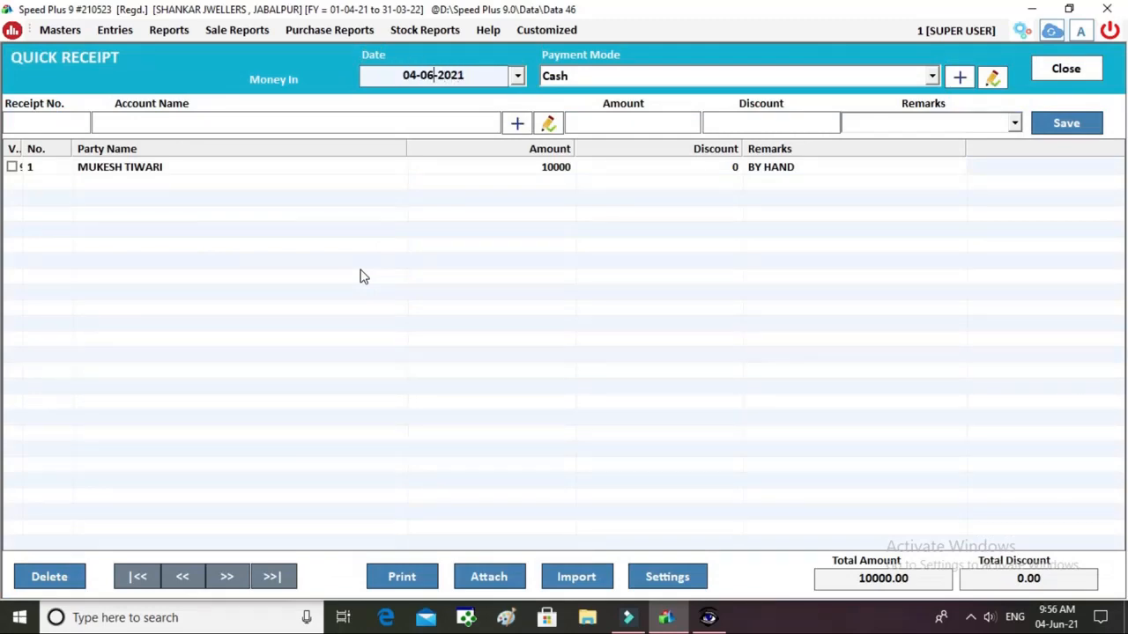
pyautogui.press('BackSpace')
pyautogui.press('BackSpace')
pyautogui.write('10')
pyautogui.press('Return')
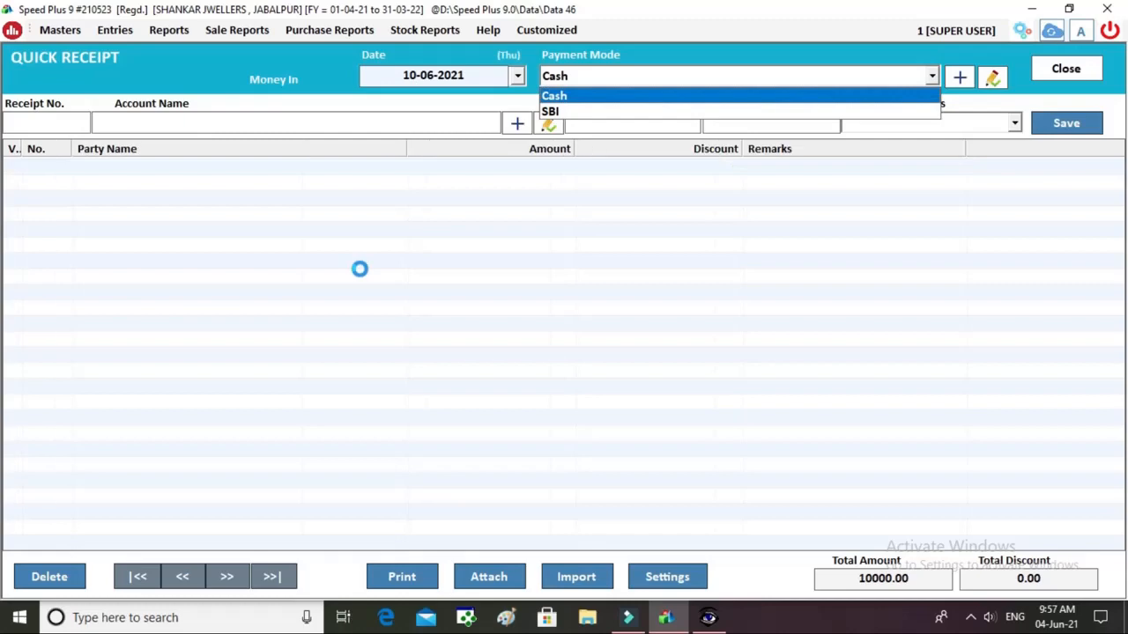
pyautogui.press('Return')
pyautogui.press('Return')
# Select the customer's account, enter amount 5000 and save the receipt.
pyautogui.write('RA')
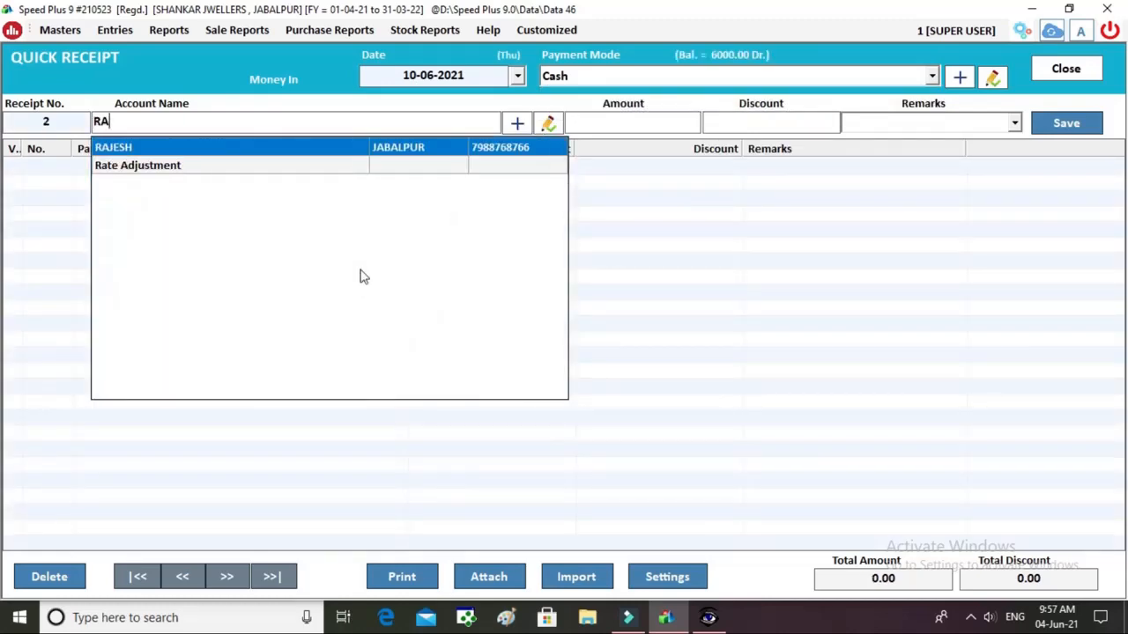
pyautogui.press('Return')
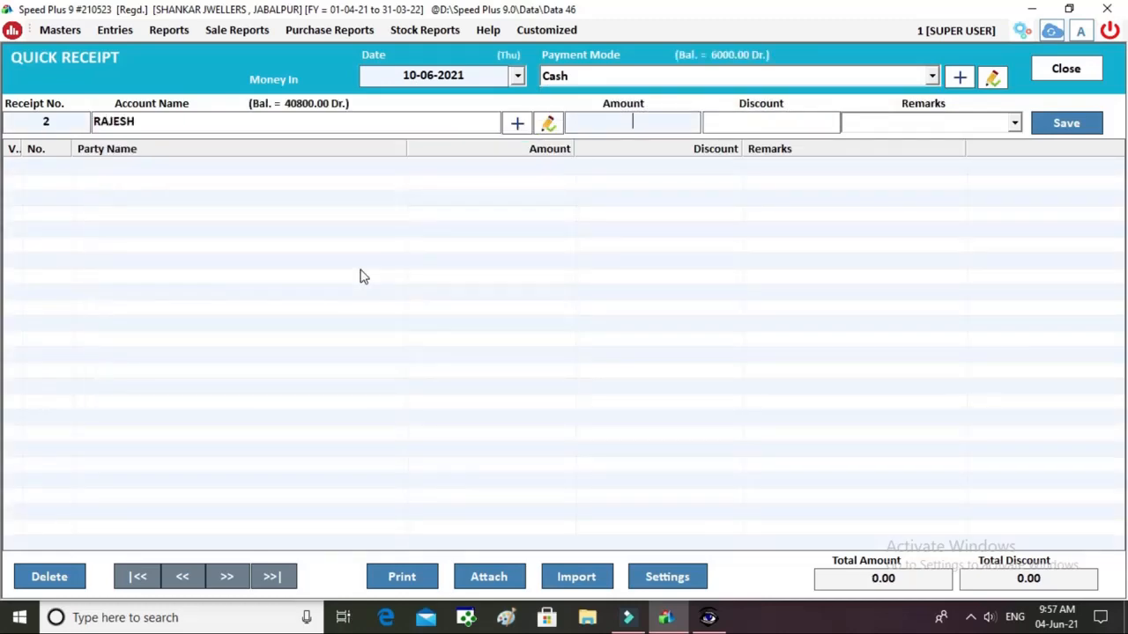
pyautogui.write('5000')
pyautogui.press('Return')
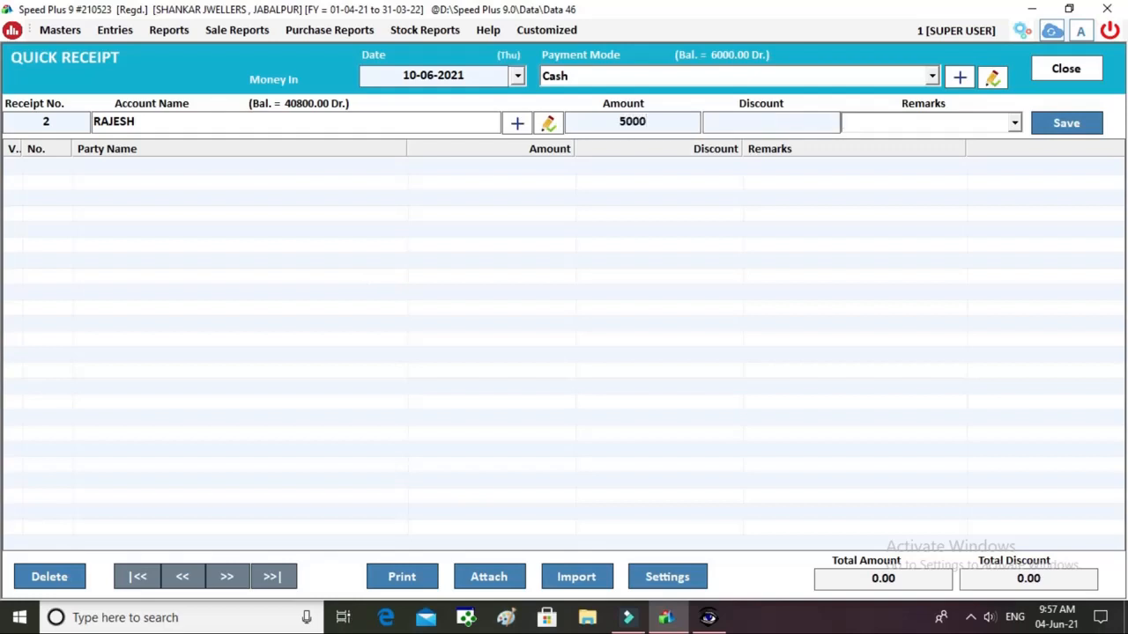
pyautogui.press('Return')
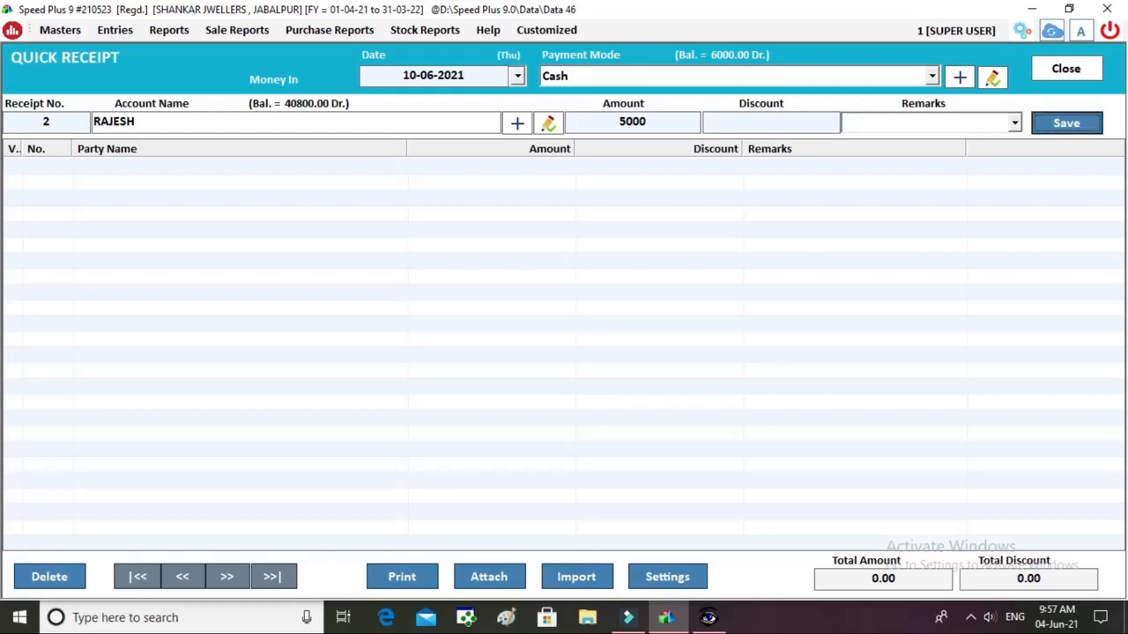
pyautogui.press('Return')
pyautogui.press('Return')
pyautogui.press('Escape')
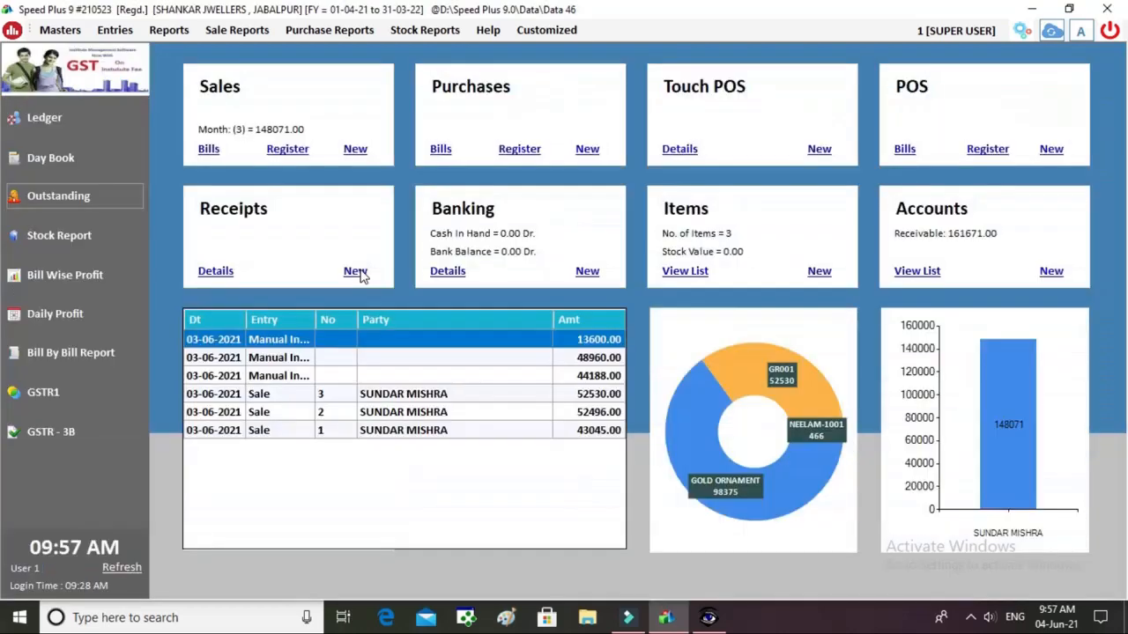
pyautogui.click(40, 111)
pyautogui.write('RAJES')
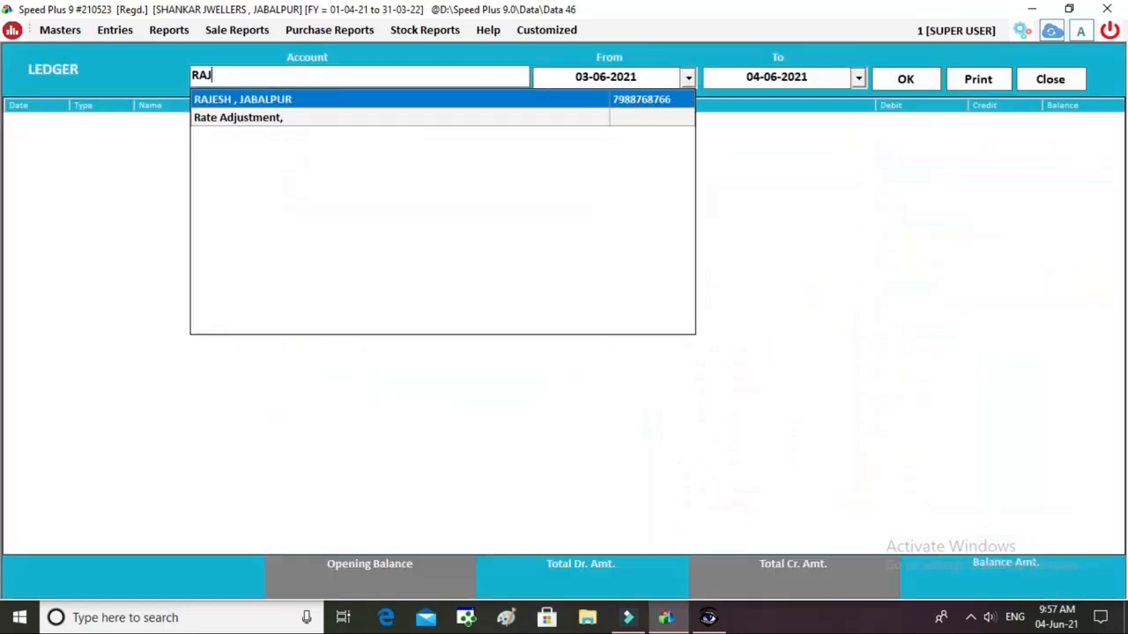
pyautogui.press('Return')
pyautogui.press('Return')
pyautogui.press('Return')
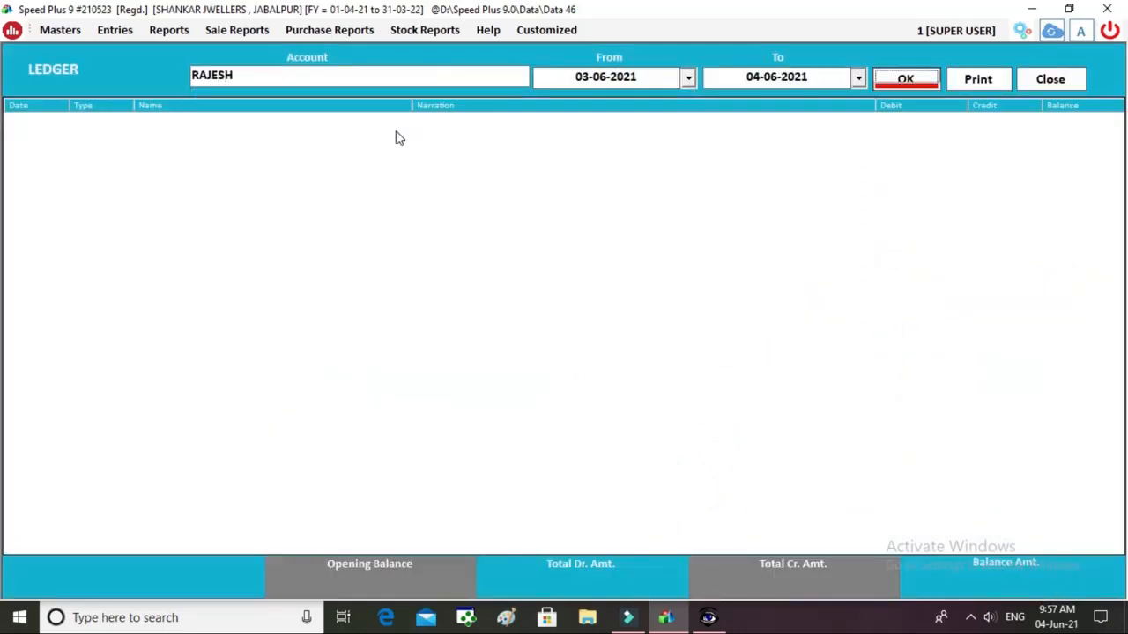
pyautogui.press('Return')
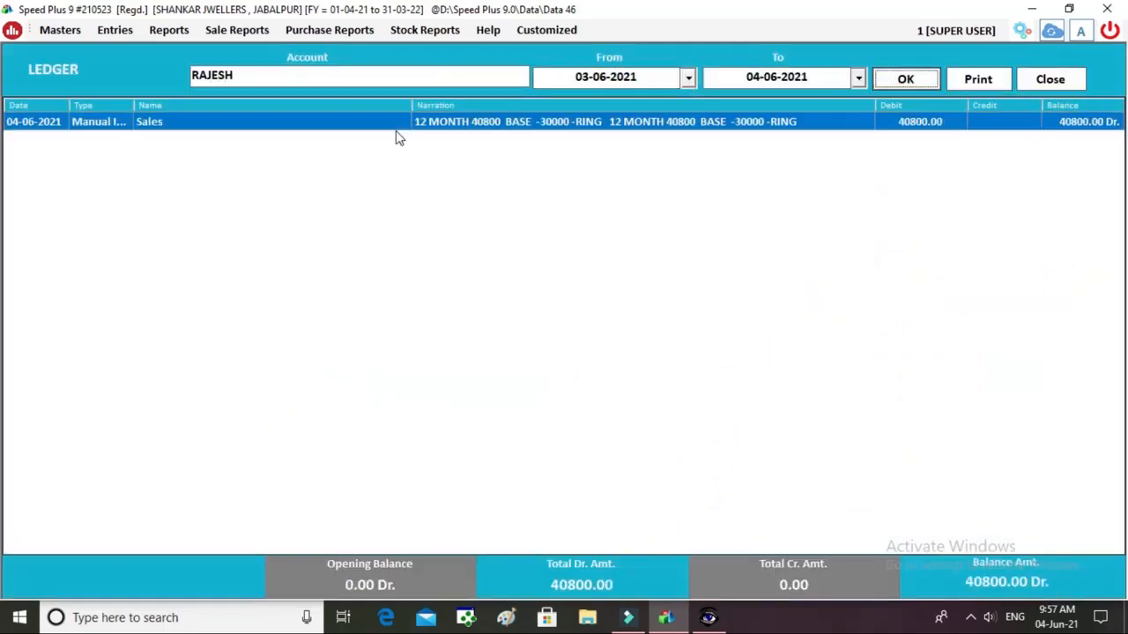
pyautogui.click(815, 76)
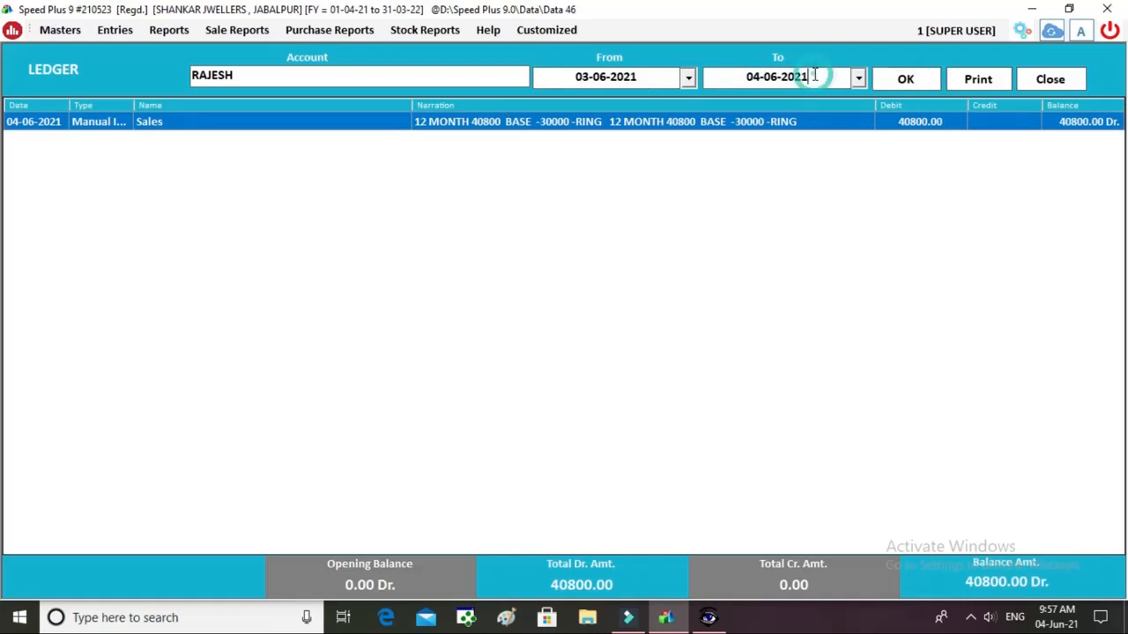
pyautogui.click(760, 77)
pyautogui.press('BackSpace')
pyautogui.press('BackSpace')
pyautogui.write('12')
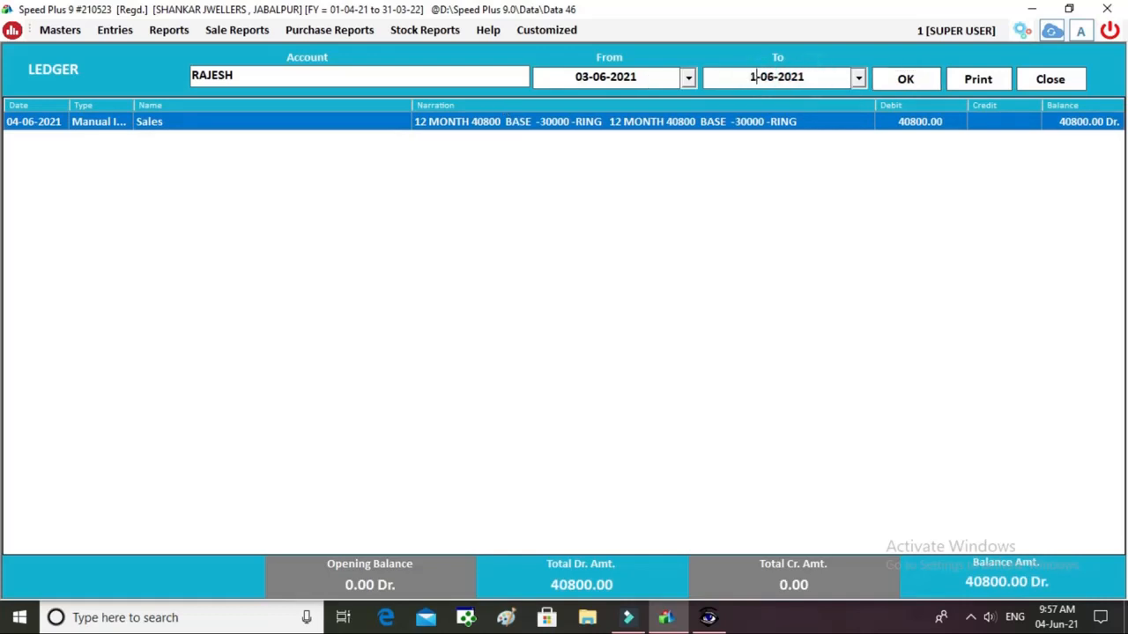
pyautogui.click(908, 77)
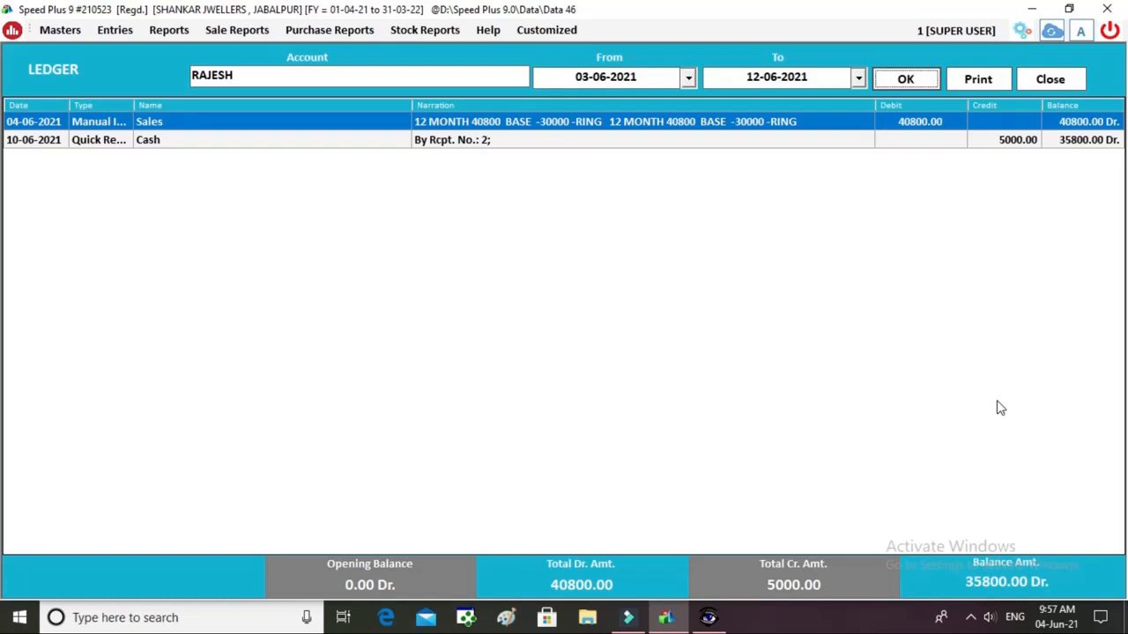
pyautogui.click(989, 80)
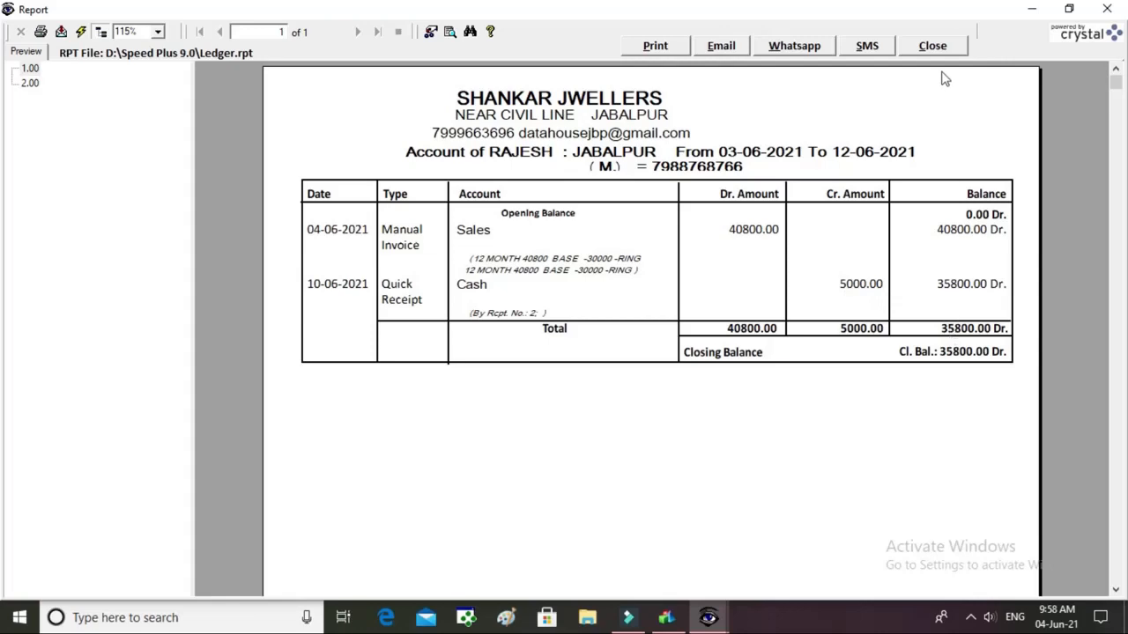
pyautogui.click(954, 48)
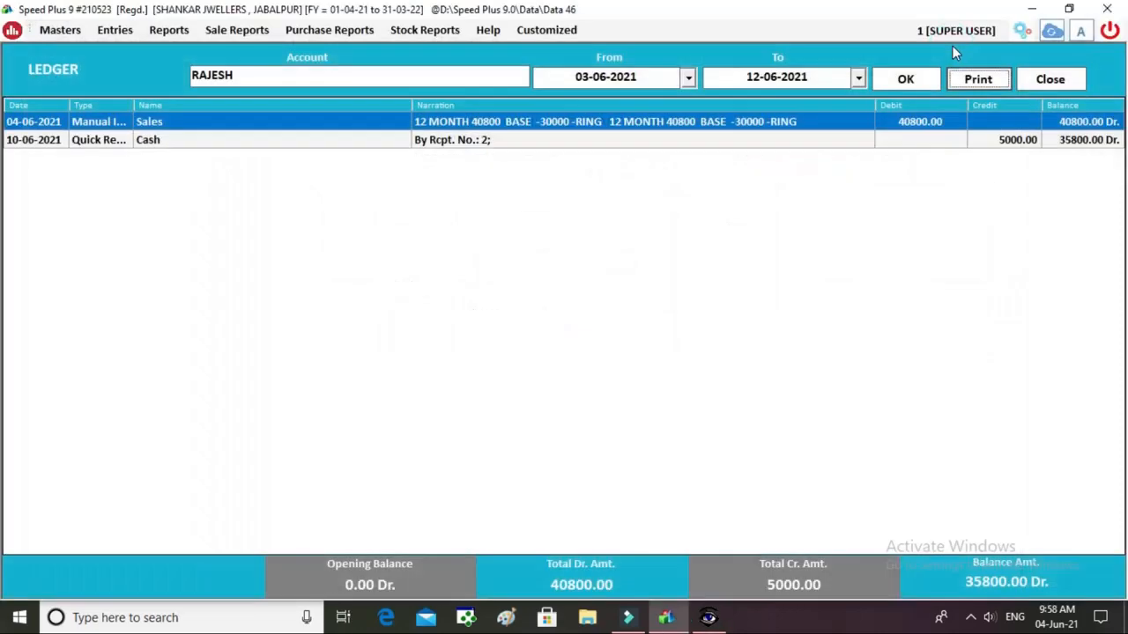
pyautogui.click(1048, 81)
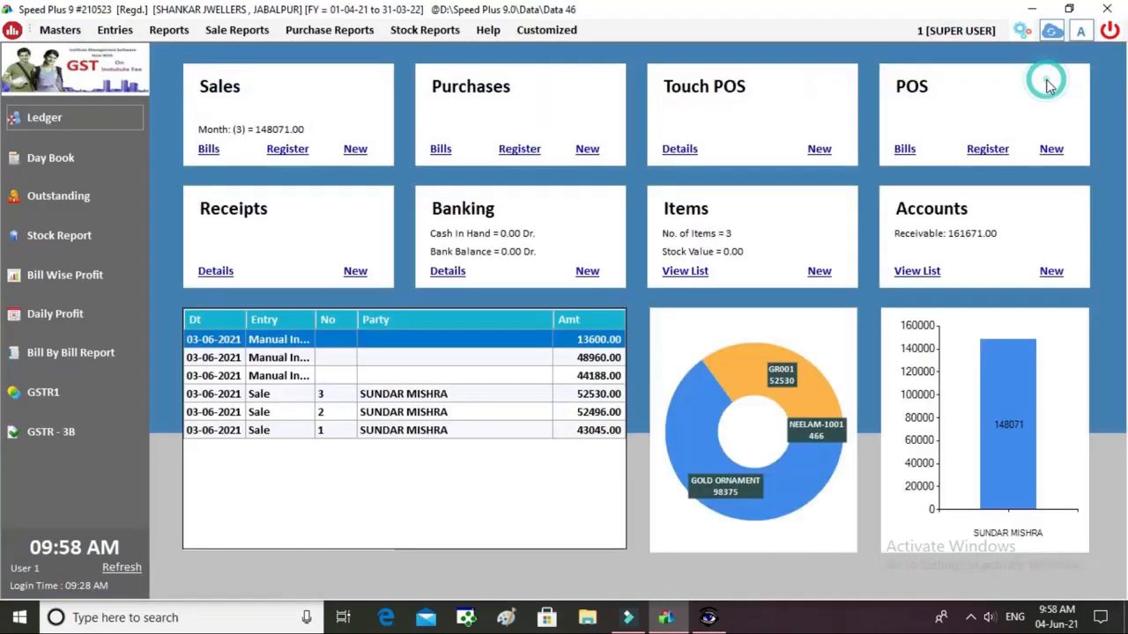
pyautogui.click(76, 199)
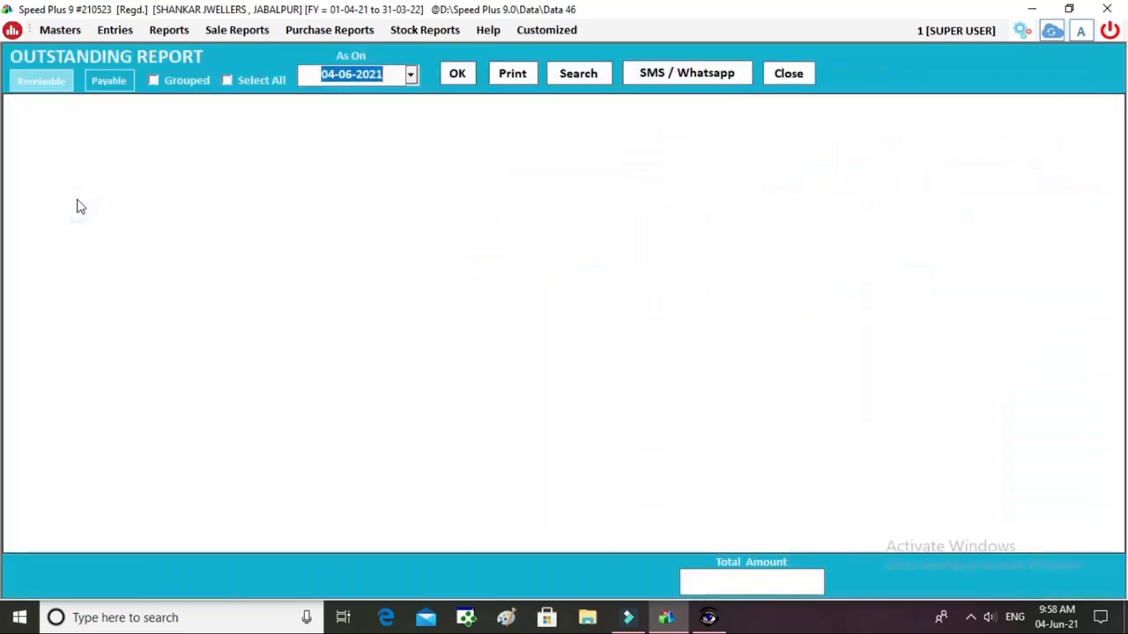
pyautogui.click(454, 74)
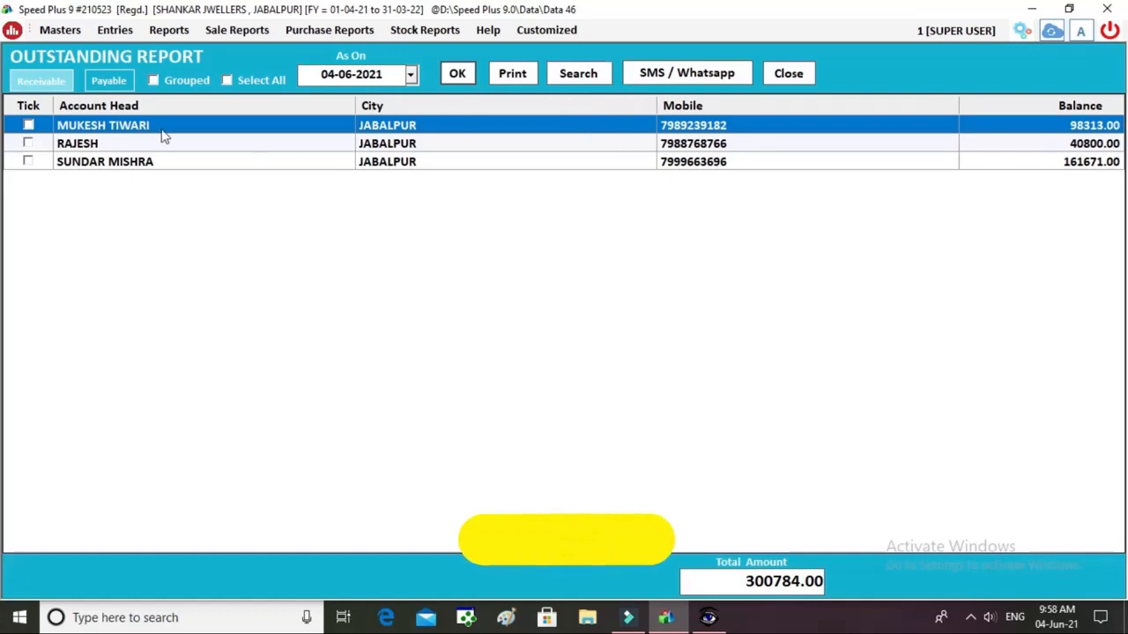
pyautogui.click(229, 81)
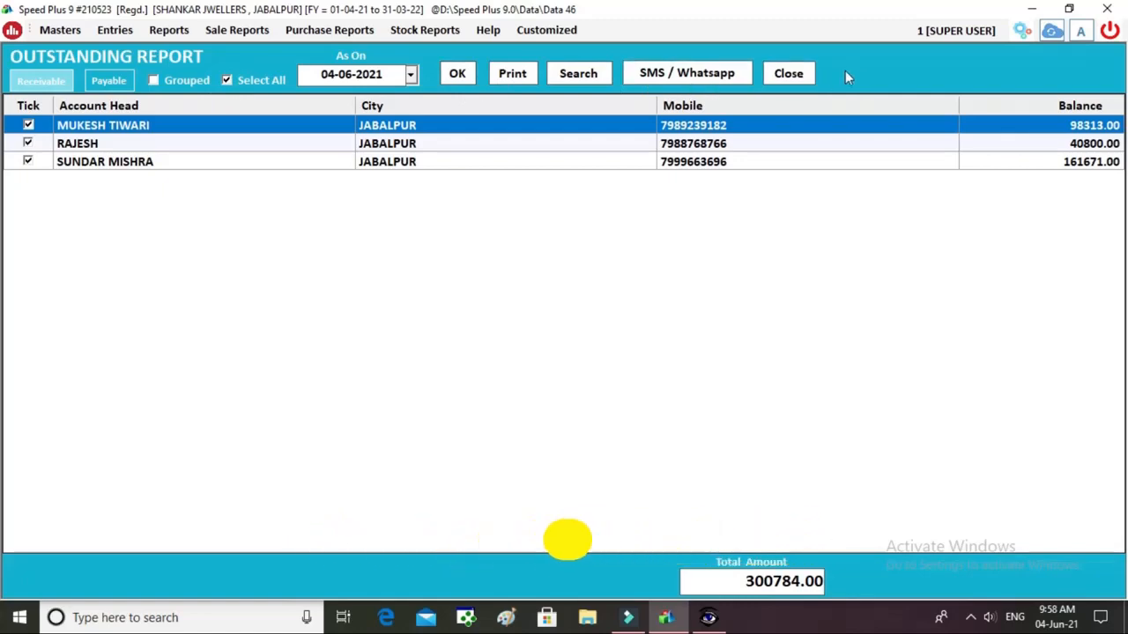
pyautogui.click(803, 77)
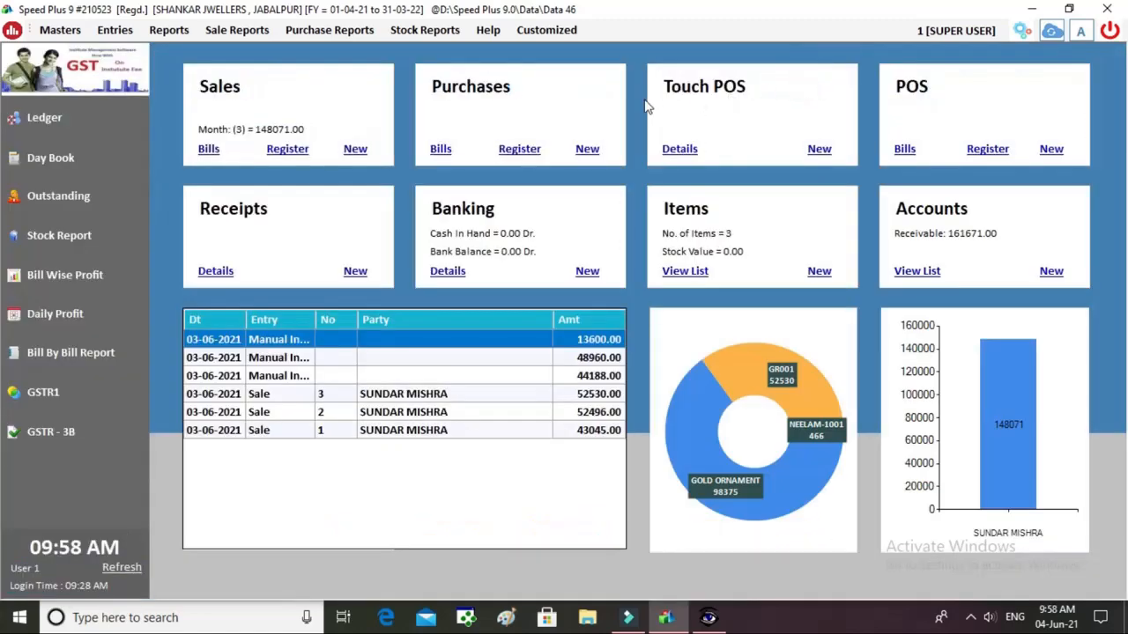
pyautogui.click(106, 36)
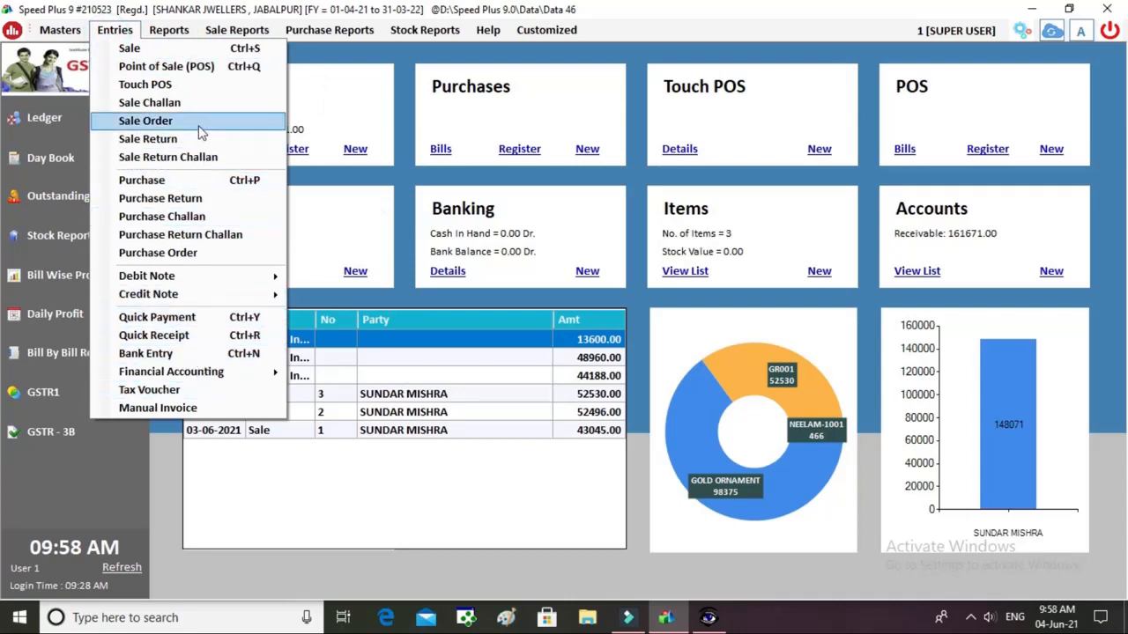
# Browse the Entries, Reports and Customized menus to find the loyalty features.
pyautogui.moveTo(180, 31)
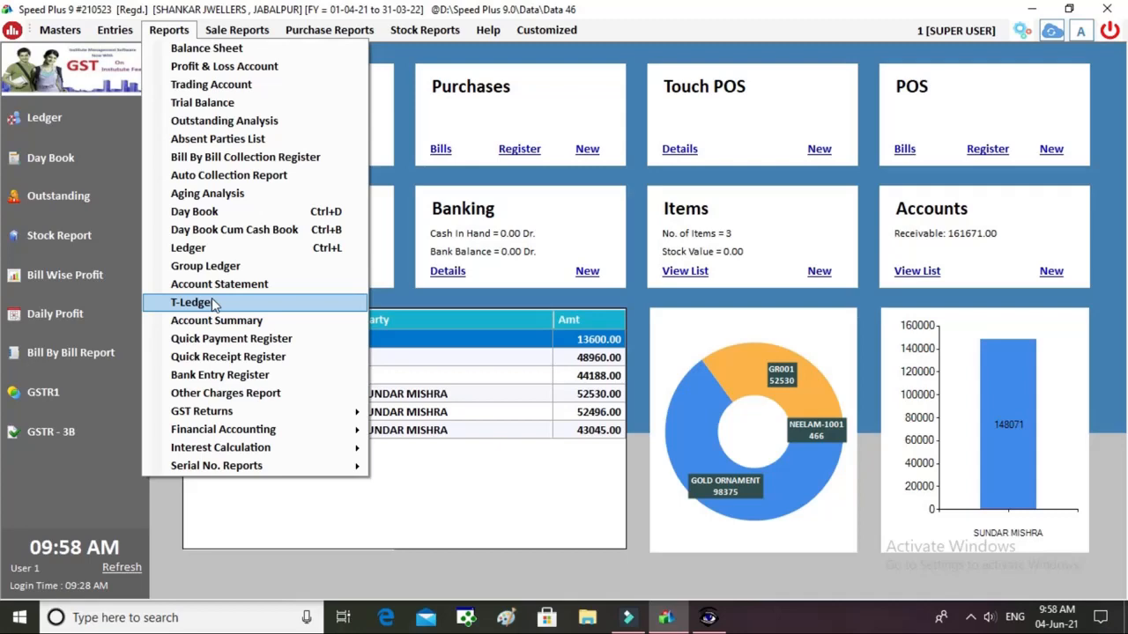
pyautogui.moveTo(272, 419)
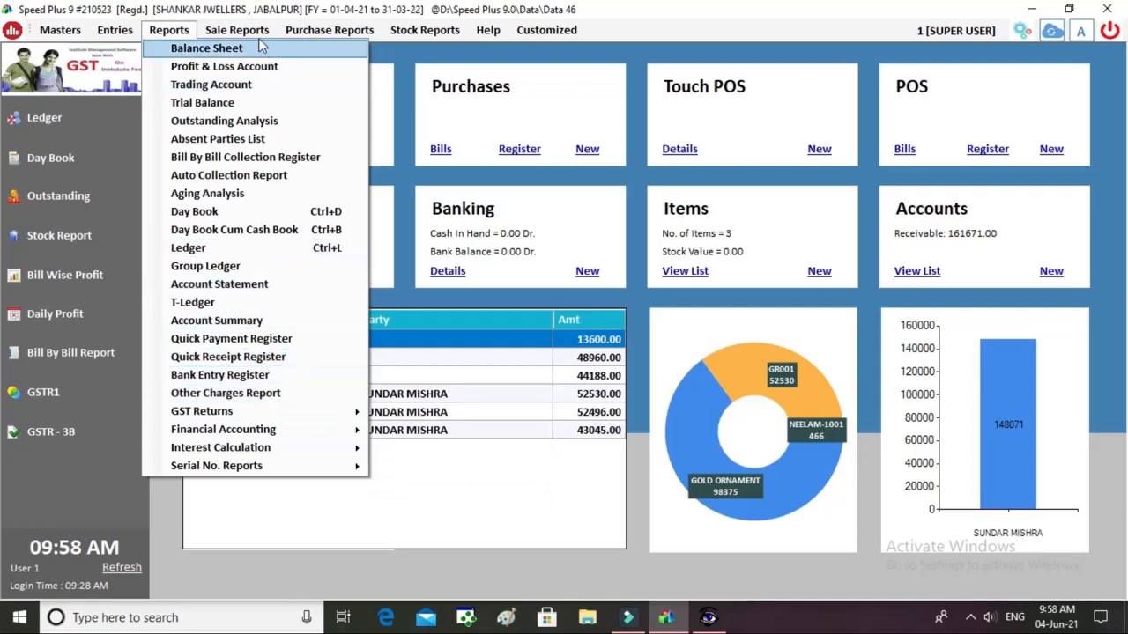
pyautogui.moveTo(262, 34)
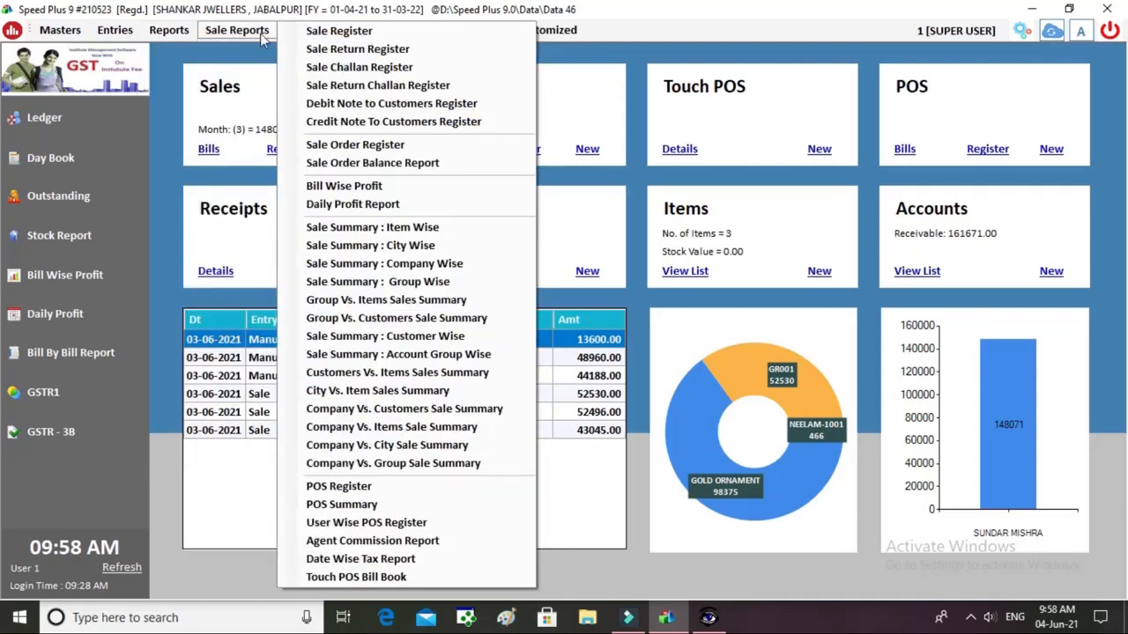
pyautogui.click(585, 30)
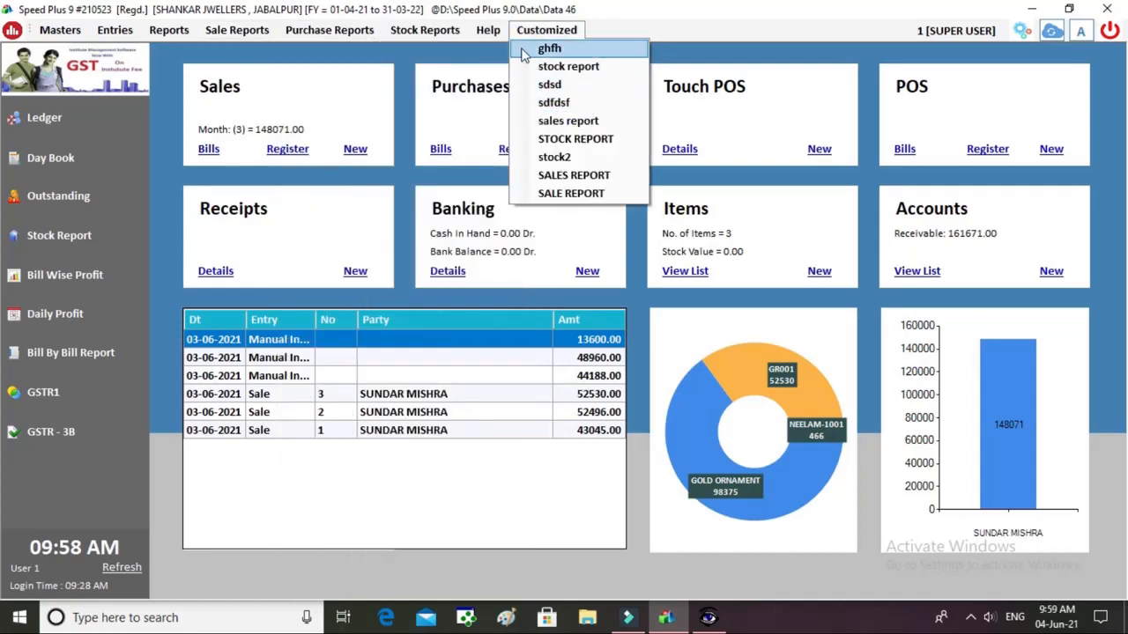
# Create loyalty card 2323 awarding 3 percent on percentage basis, save it and close the window.
pyautogui.moveTo(489, 30)
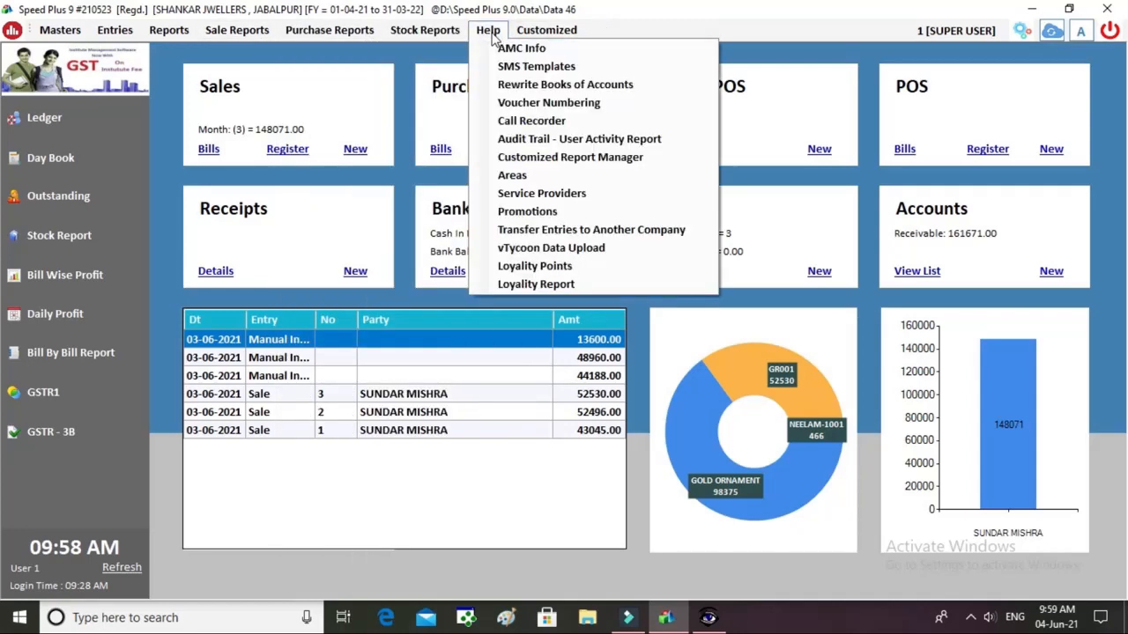
pyautogui.click(543, 274)
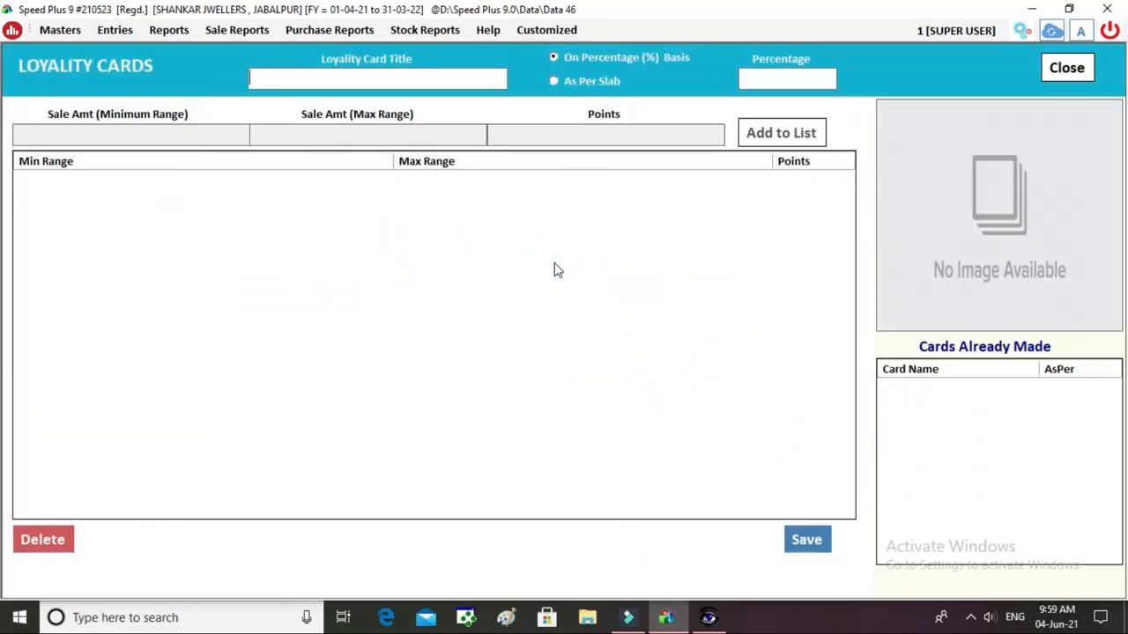
pyautogui.write('2323')
pyautogui.press('Tab')
pyautogui.press('Tab')
pyautogui.write('3')
pyautogui.press('Tab')
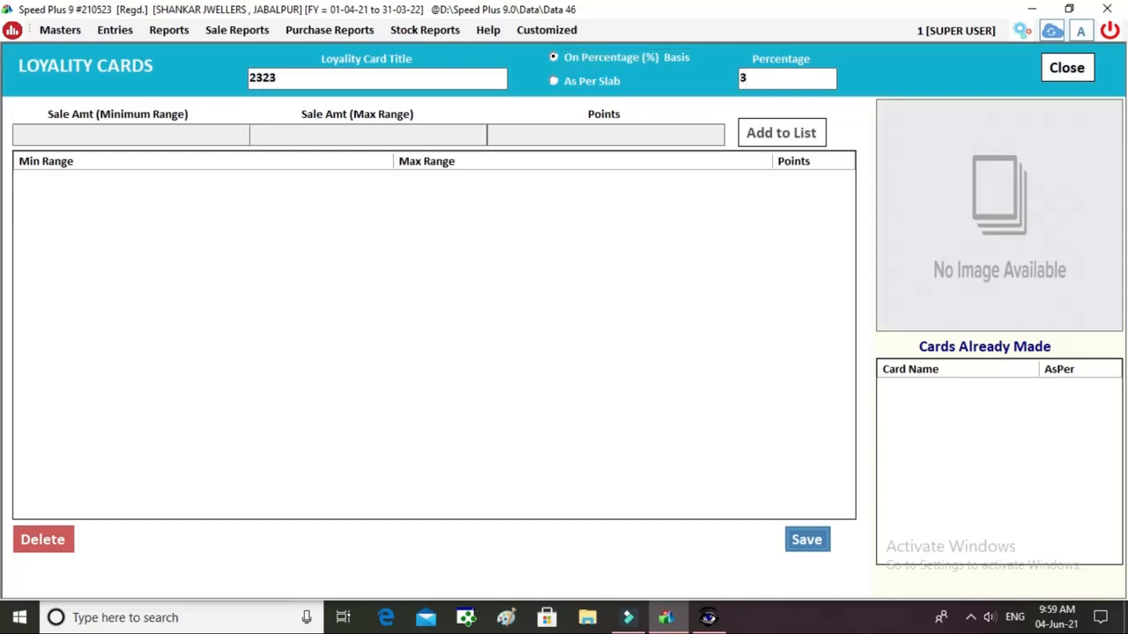
pyautogui.press('Return')
pyautogui.press('Return')
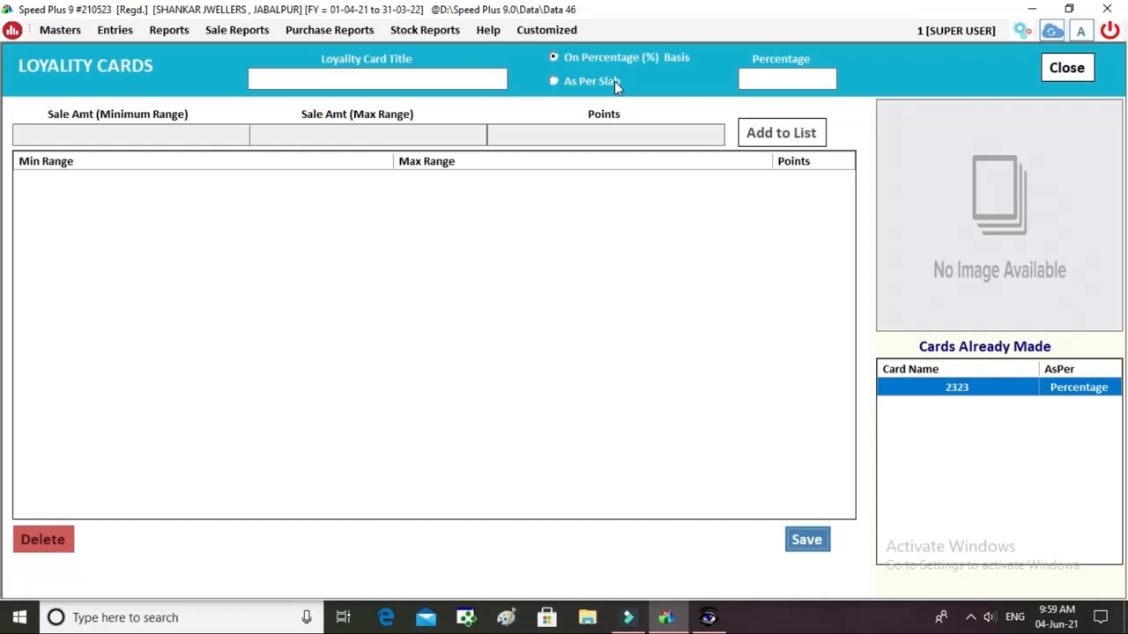
pyautogui.click(1082, 72)
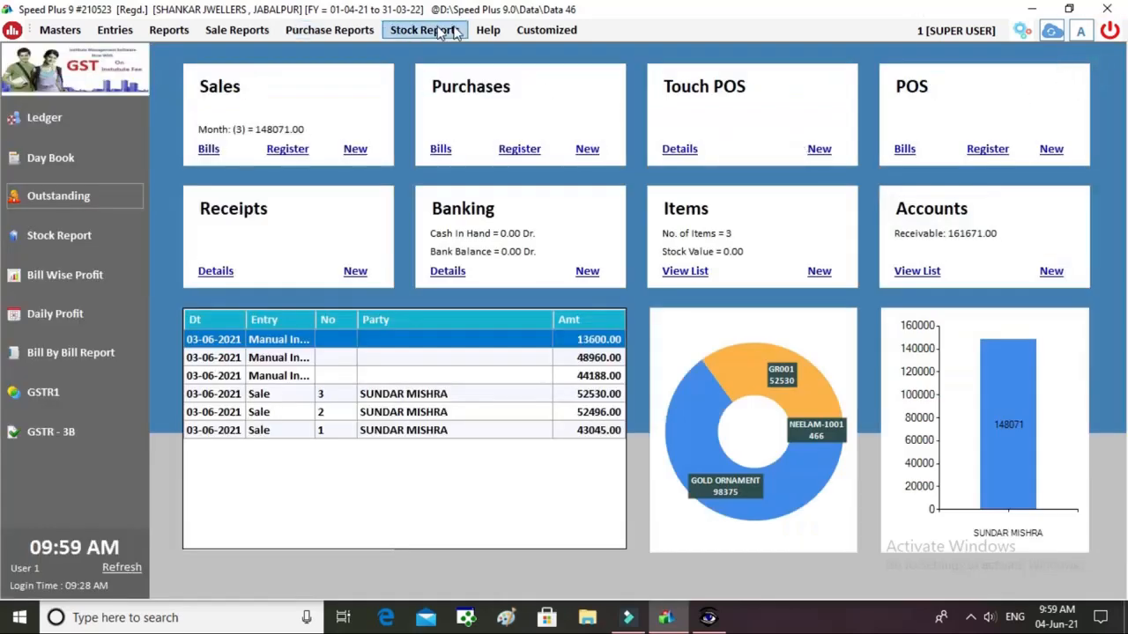
pyautogui.click(502, 31)
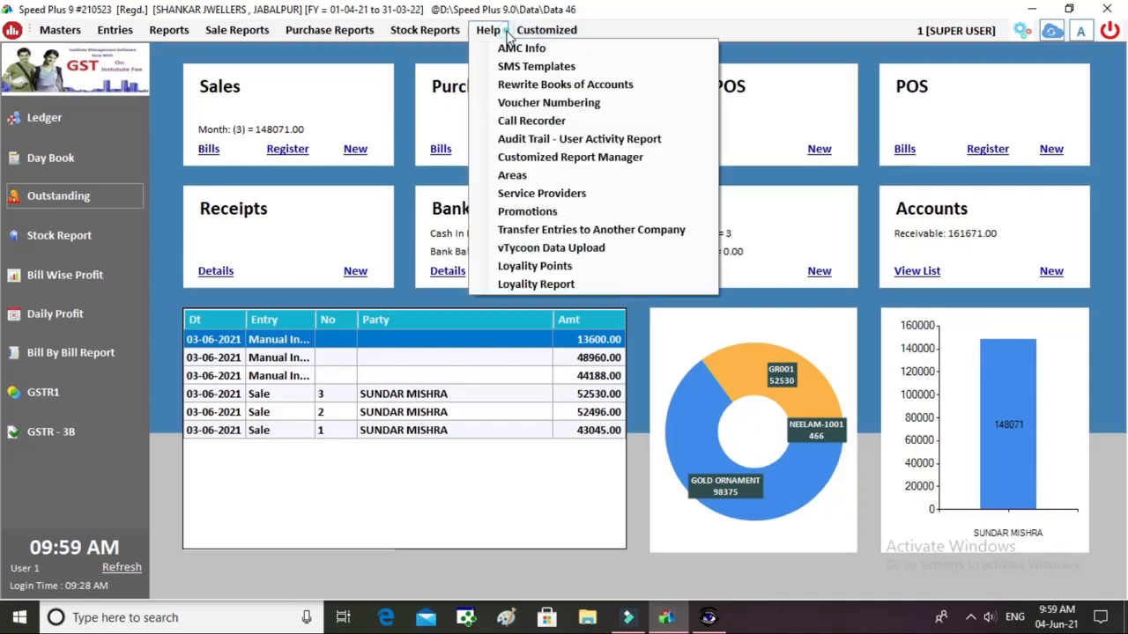